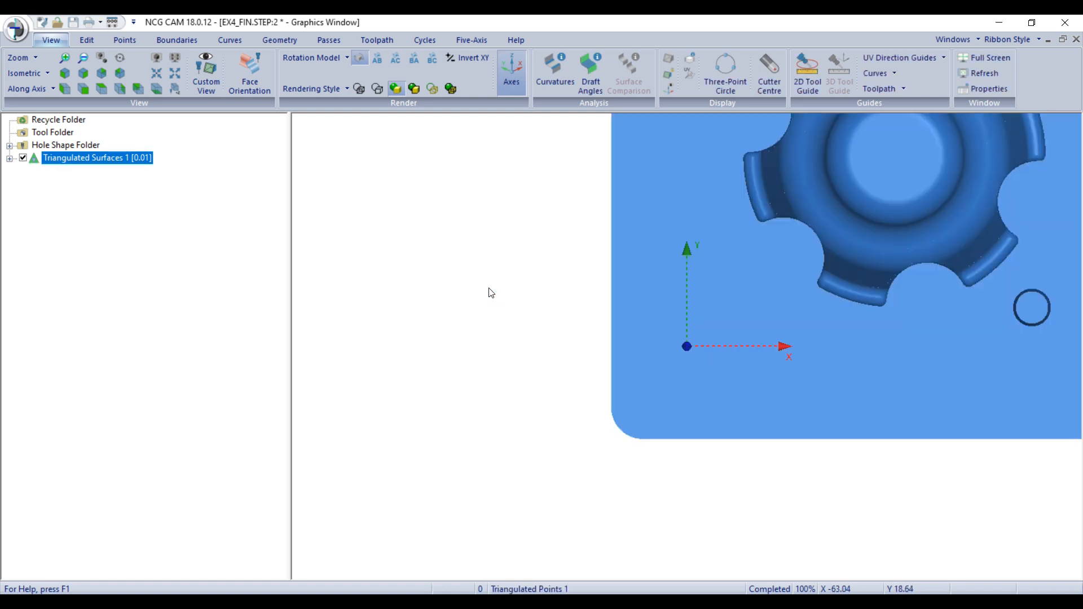
Step: Display the imported part in a 3D view, shaded with its surface edges outlined
scroll(479, 377, "down", 4)
middle_click_drag(480, 377, 761, 226)
middle_click_drag(762, 404, 904, 414)
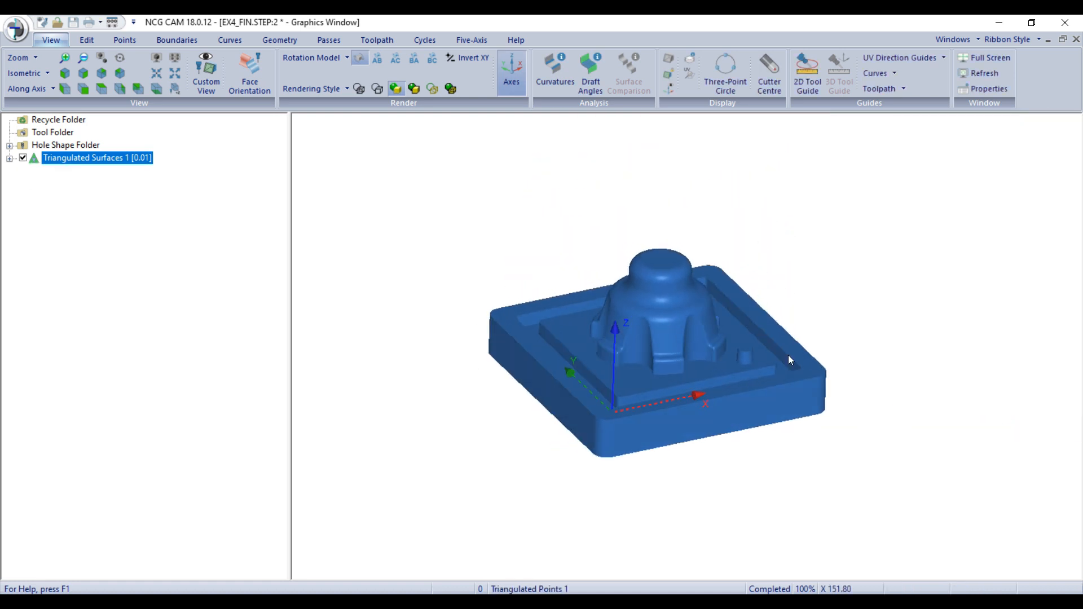
scroll(697, 316, "up", 3)
middle_click_drag(650, 282, 628, 278)
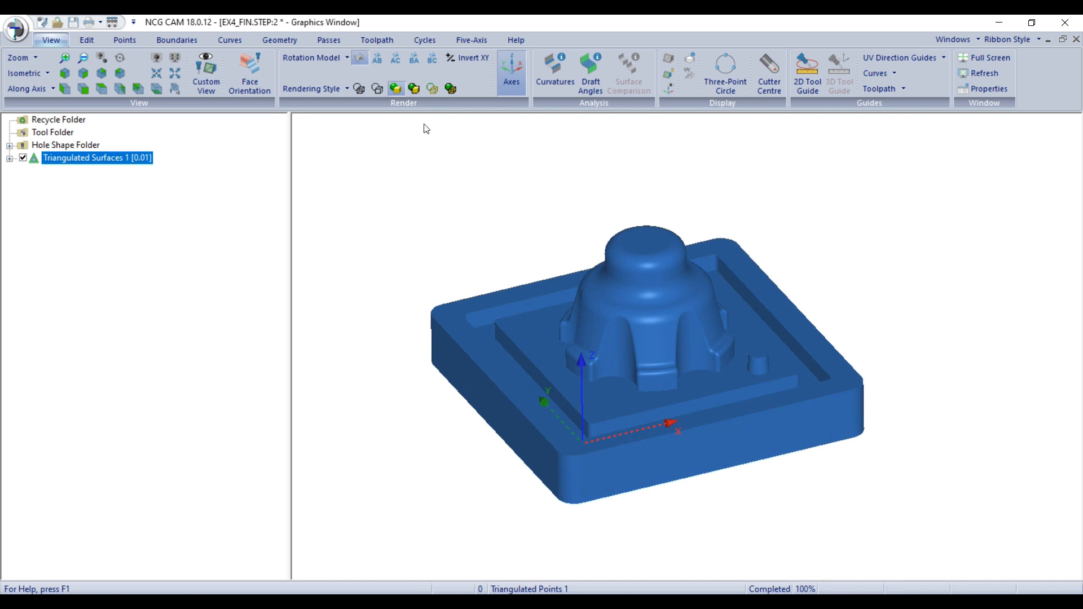
left_click(413, 88)
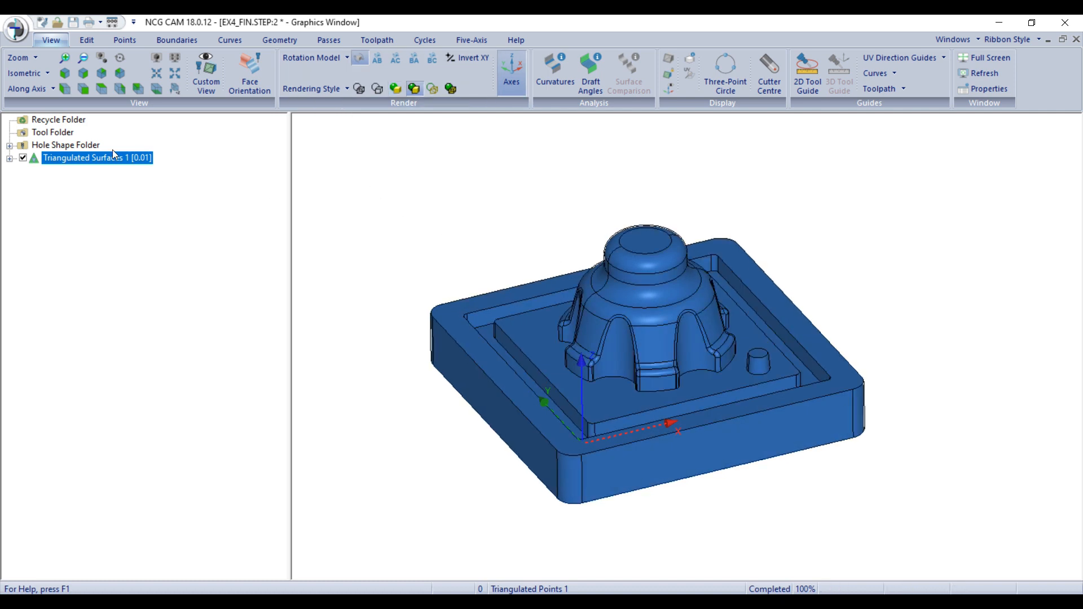
left_click(89, 43)
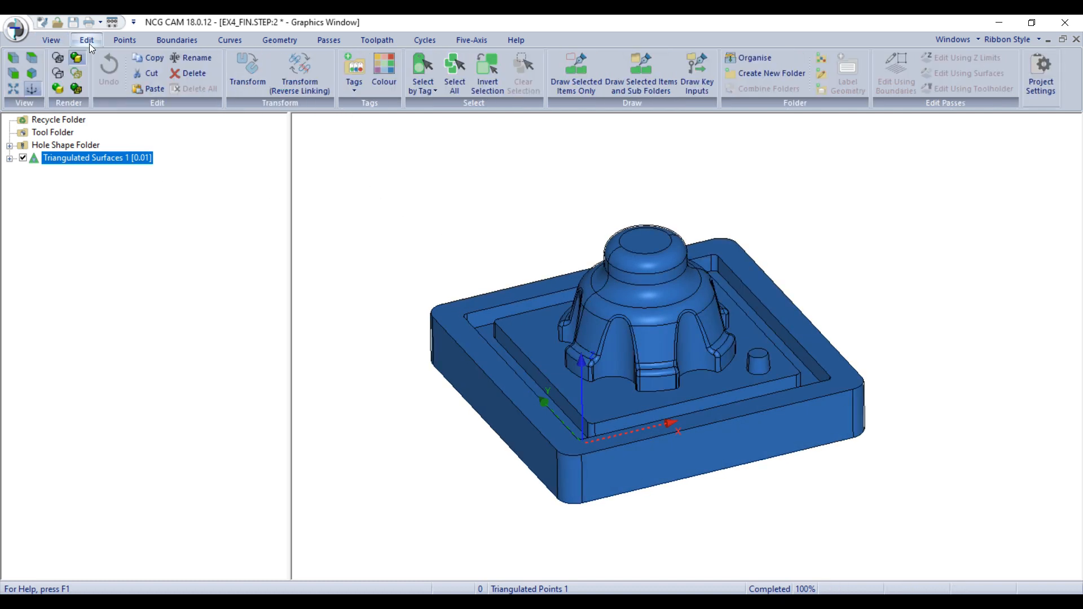
left_click(385, 77)
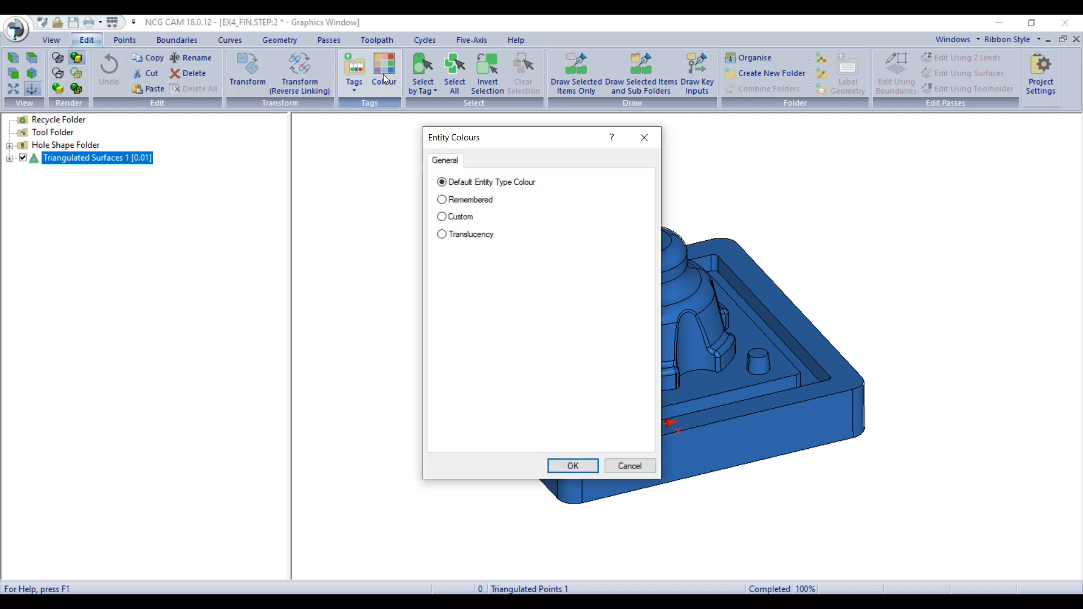
left_click_drag(486, 142, 253, 140)
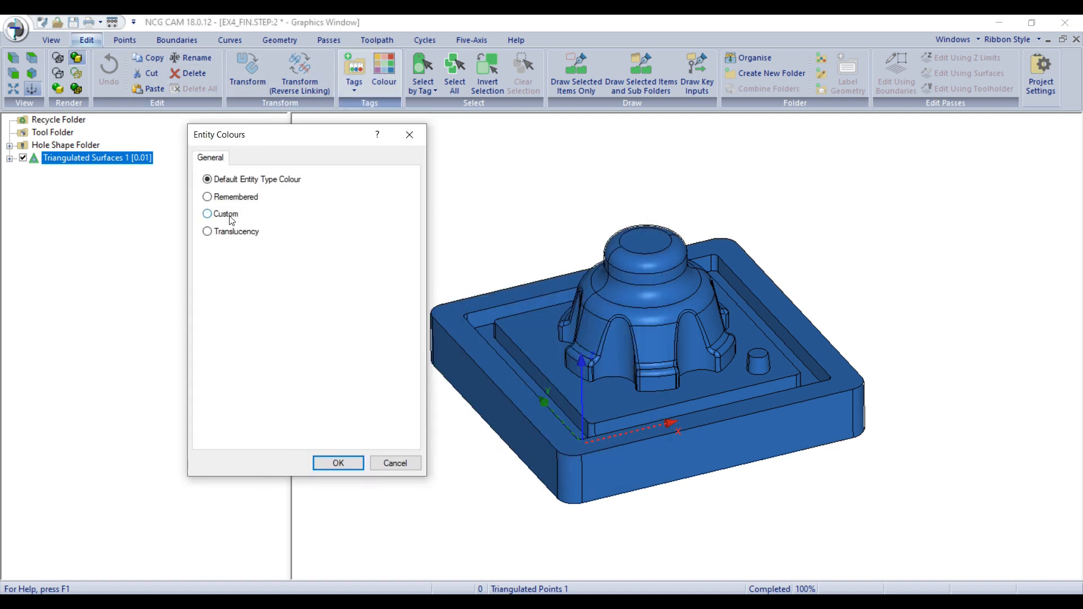
left_click(375, 463)
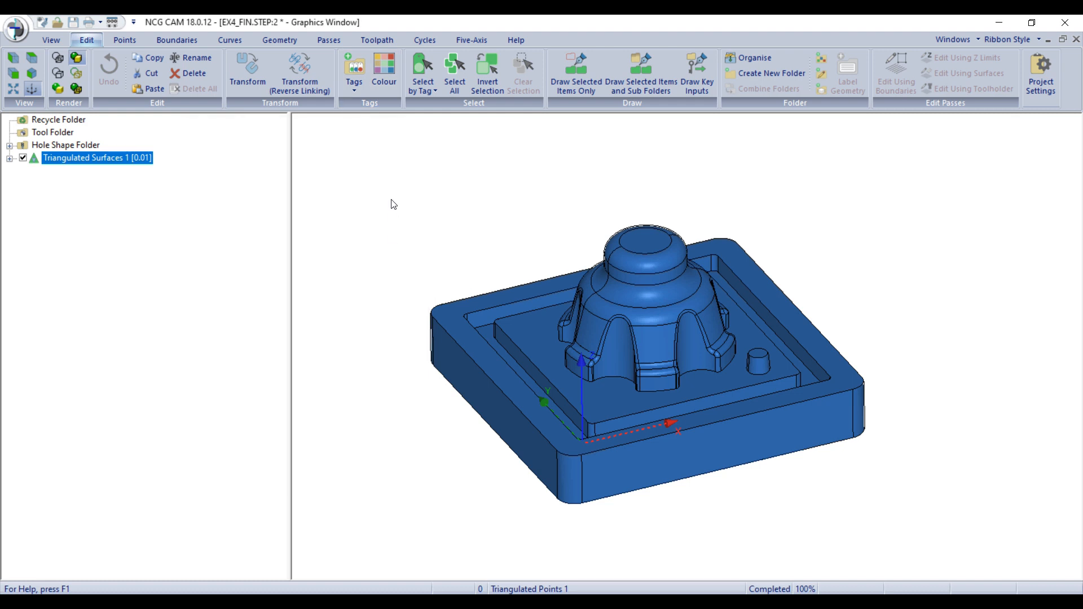
Step: Create a transformed copy of the triangulated surfaces, translated by X -66, Y -60.5, Z -78
left_click_drag(378, 172, 909, 539)
left_click(457, 194)
left_click(244, 82)
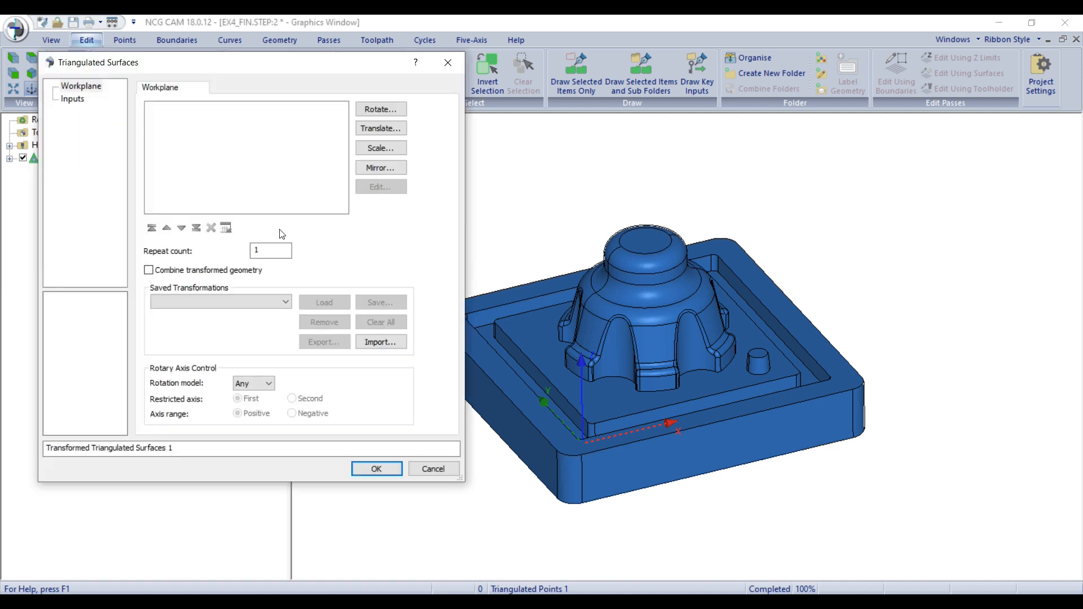
left_click(374, 129)
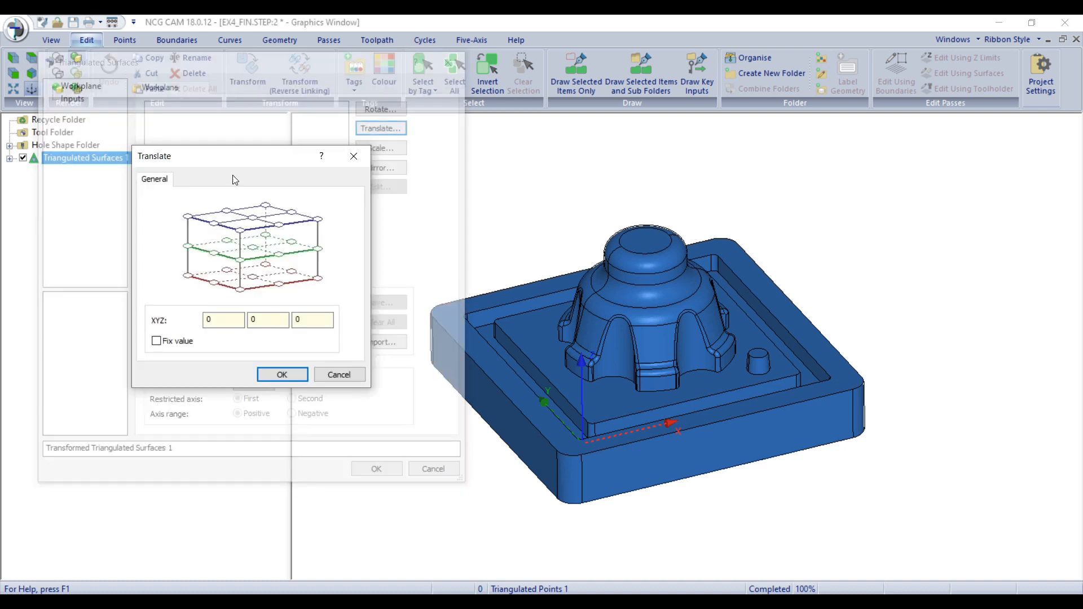
left_click(253, 218)
left_click(284, 374)
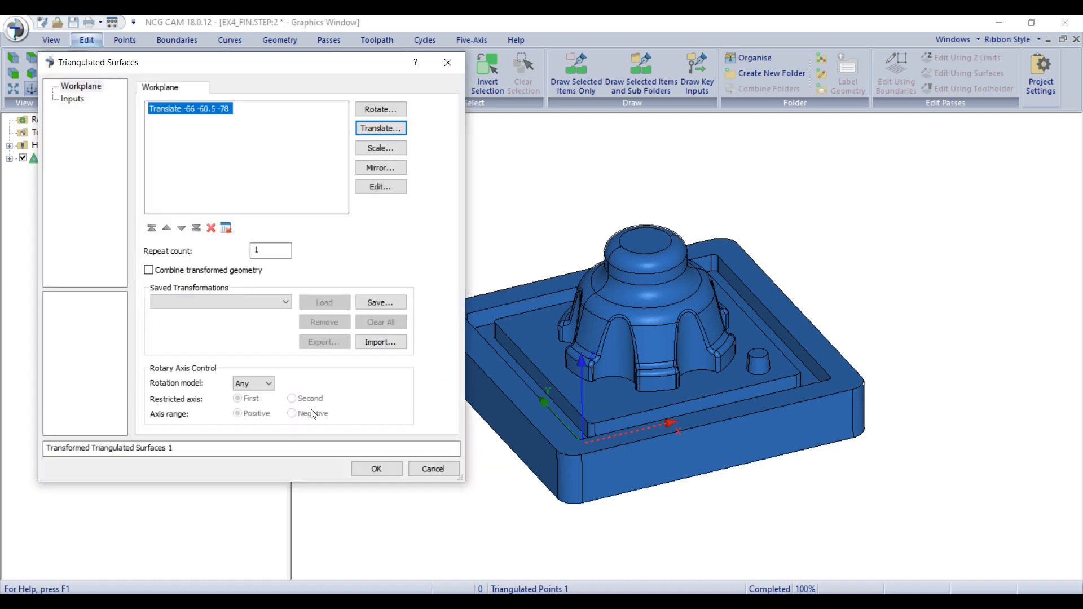
left_click(372, 474)
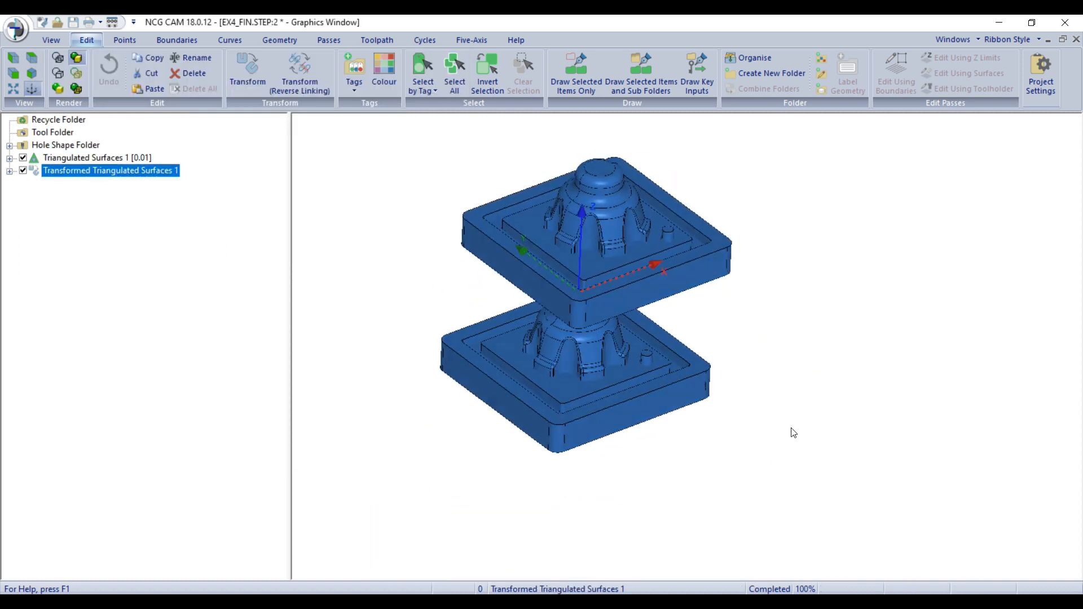
Step: Hide the original Triangulated Surfaces 1 so only the translated copy is displayed
middle_click_drag(792, 428, 676, 302)
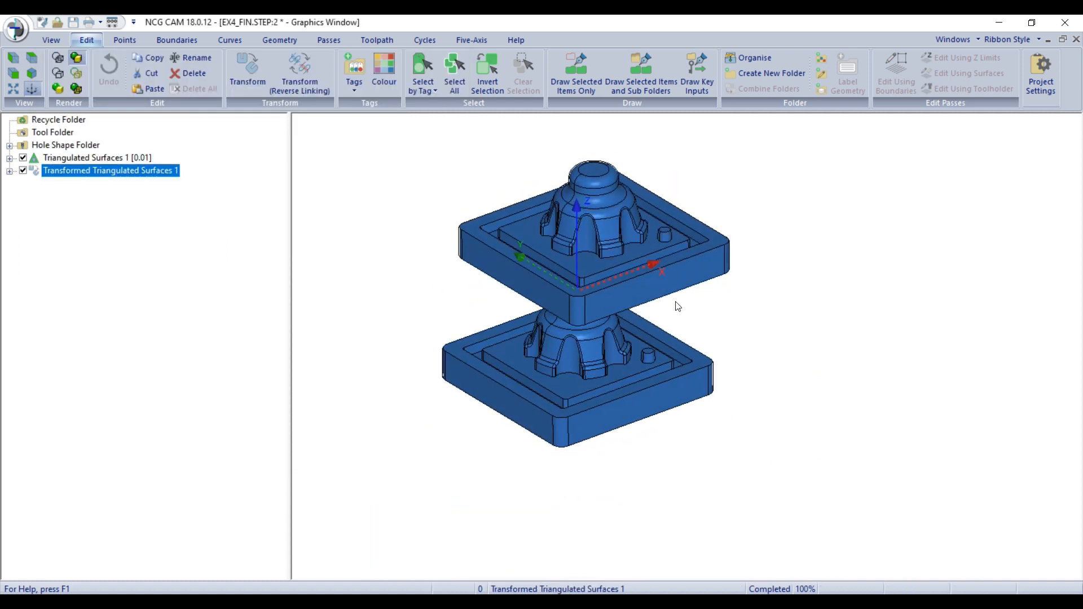
left_click(70, 160)
left_click(23, 158)
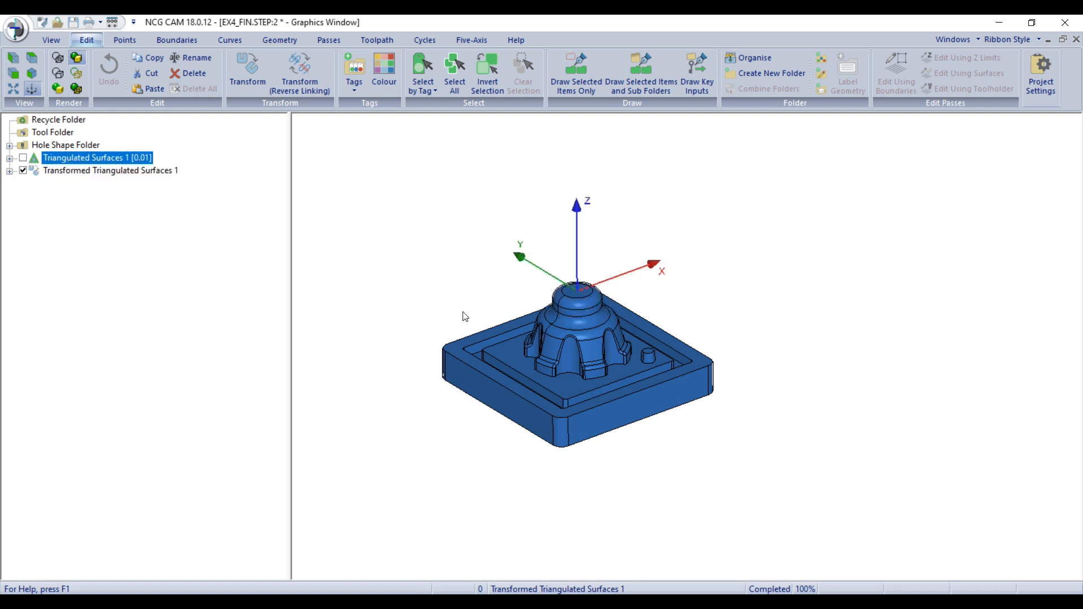
scroll(509, 357, "up", 2)
Step: Give all surfaces of the translated part a custom grey colour
left_click(138, 171)
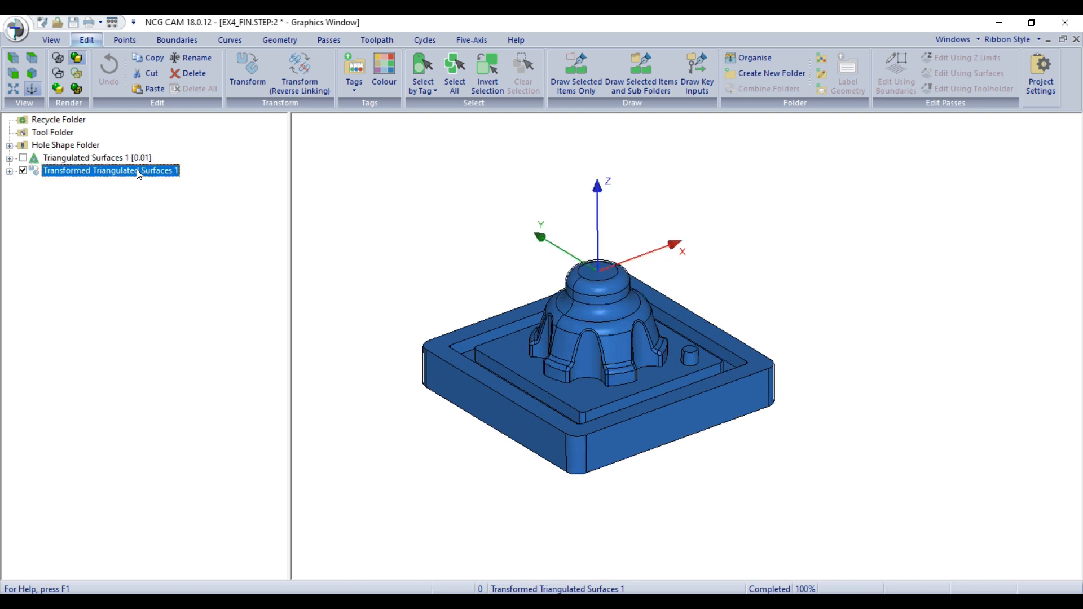
left_click_drag(355, 165, 888, 534)
left_click(394, 72)
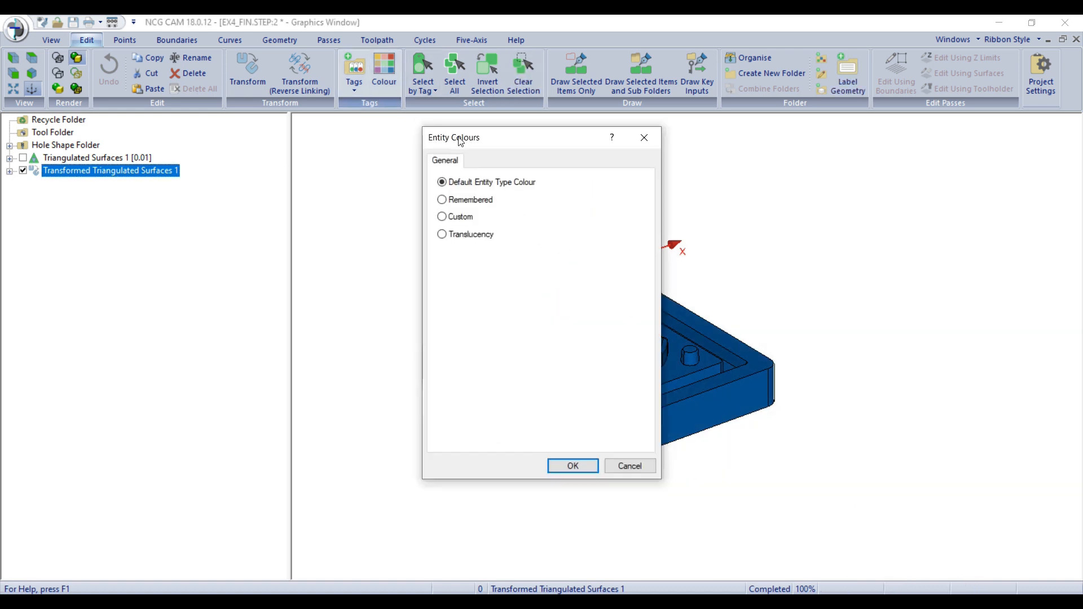
left_click_drag(485, 133, 348, 136)
left_click(341, 220)
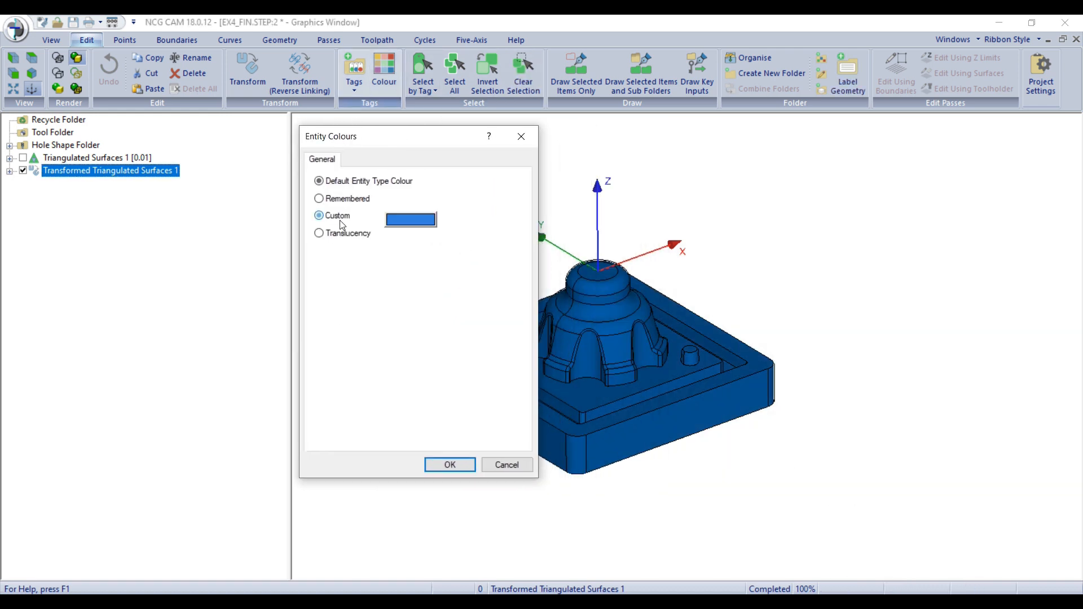
left_click(410, 221)
left_click(408, 294)
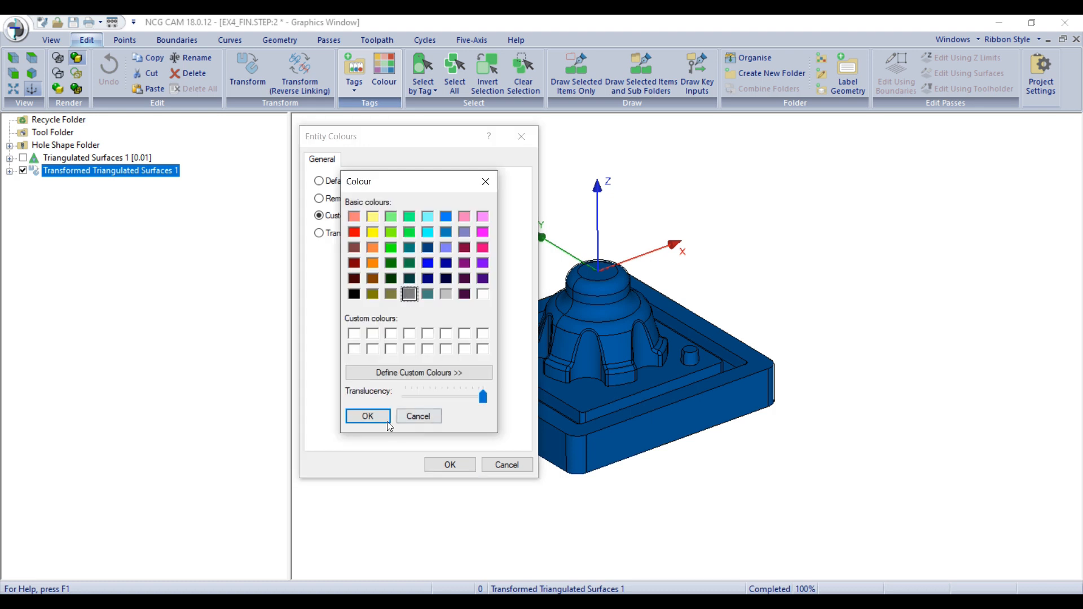
left_click(368, 416)
left_click(450, 466)
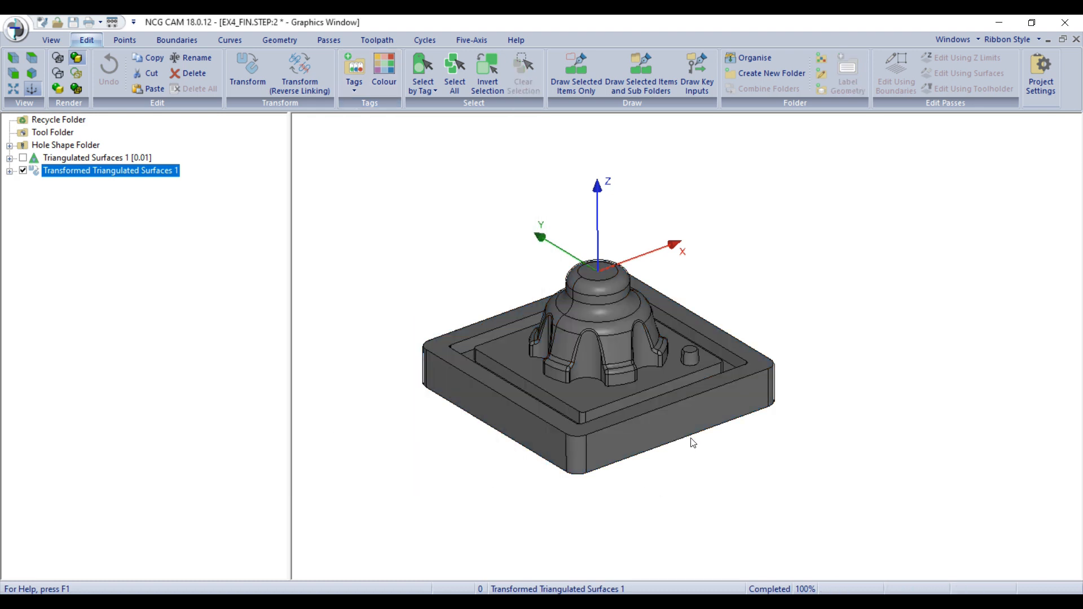
Step: Run a draft angle analysis on the transformed surfaces with an upper limit of 90
scroll(611, 331, "up", 3)
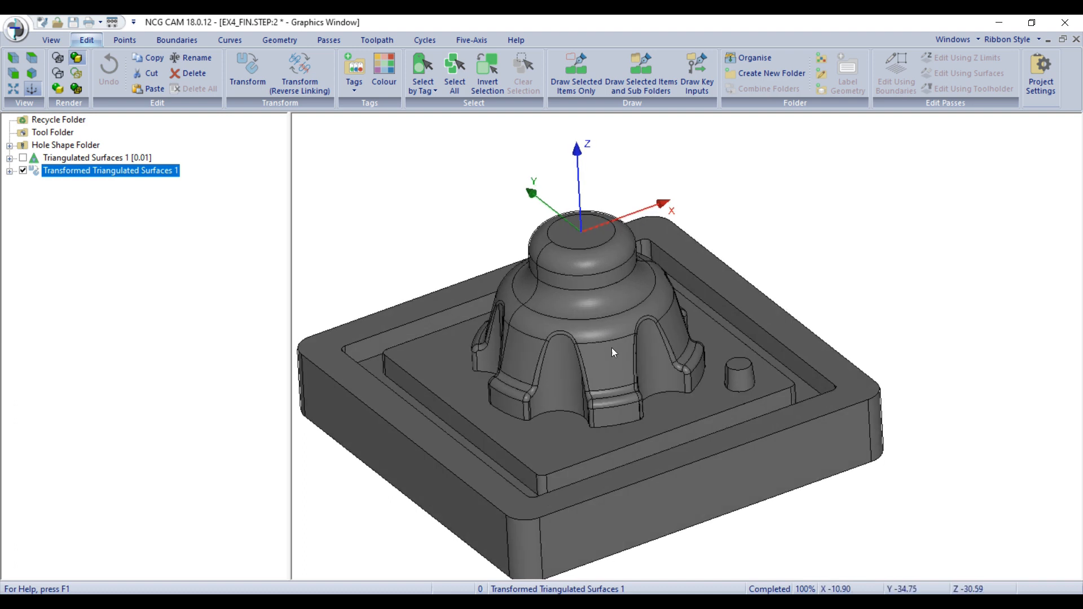
scroll(615, 349, "up", 5)
scroll(695, 330, "down", 5)
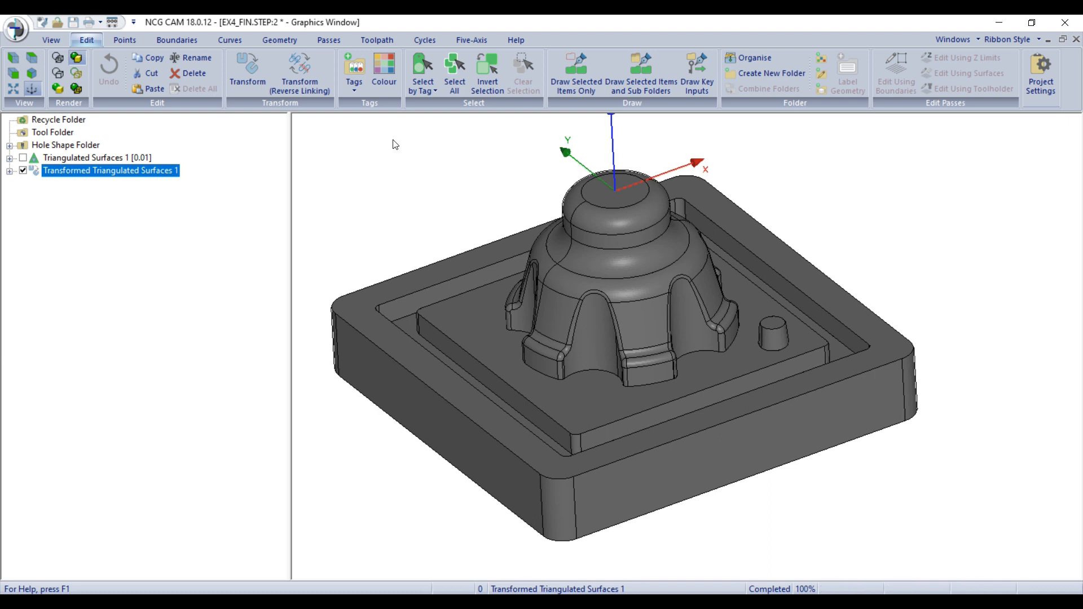
left_click(49, 38)
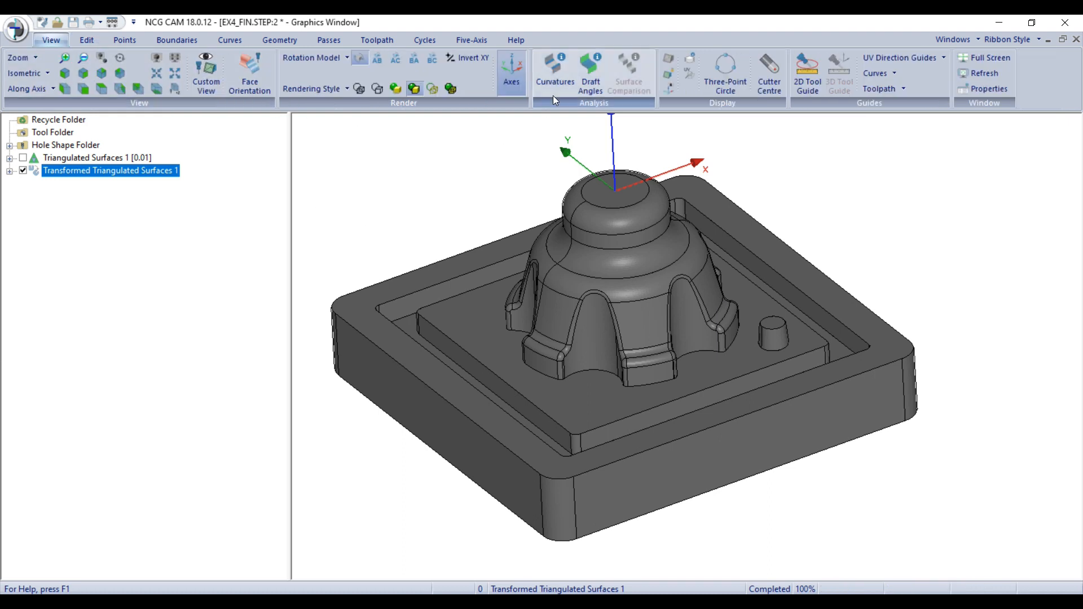
left_click(584, 80)
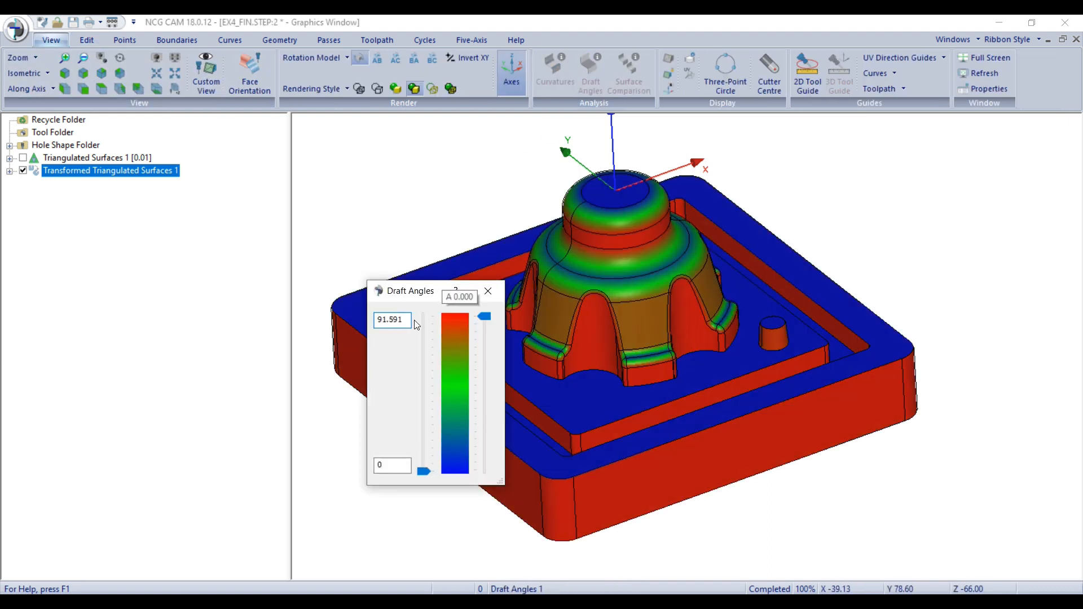
double_click(407, 321)
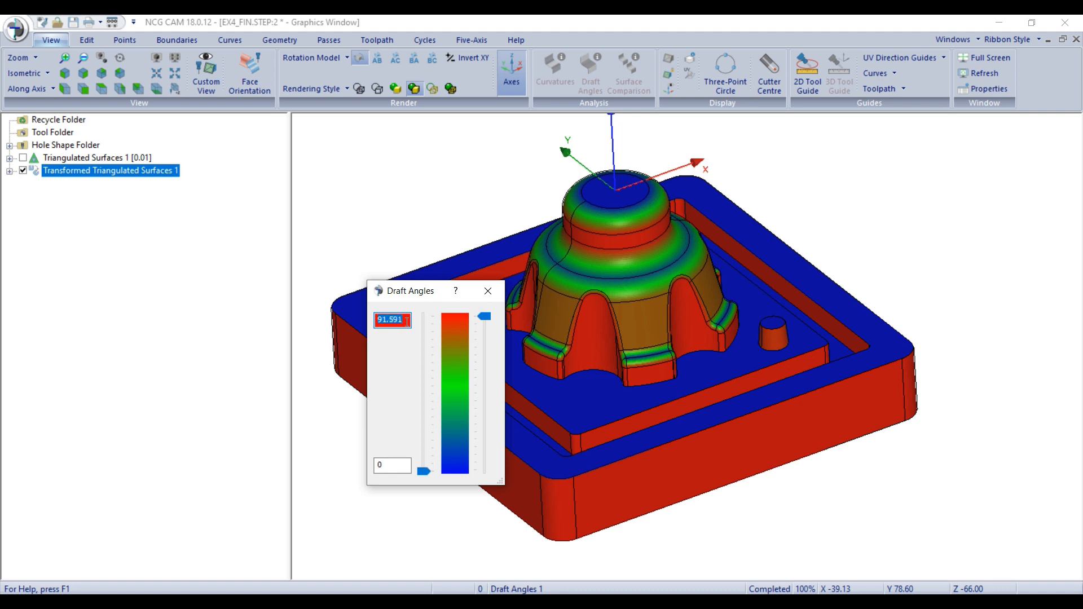
type("90")
left_click(379, 465)
left_click_drag(406, 290, 261, 133)
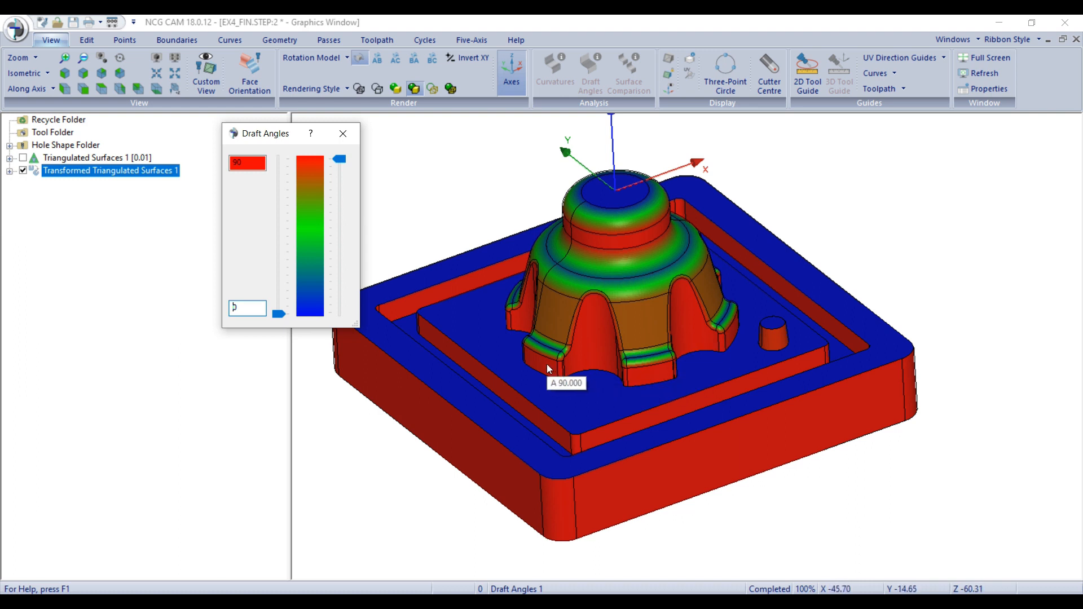
Step: Examine the draft angles on the central knob's lower lobes and fillets, and close the analysis
scroll(547, 365, "up", 2)
scroll(546, 365, "up", 3)
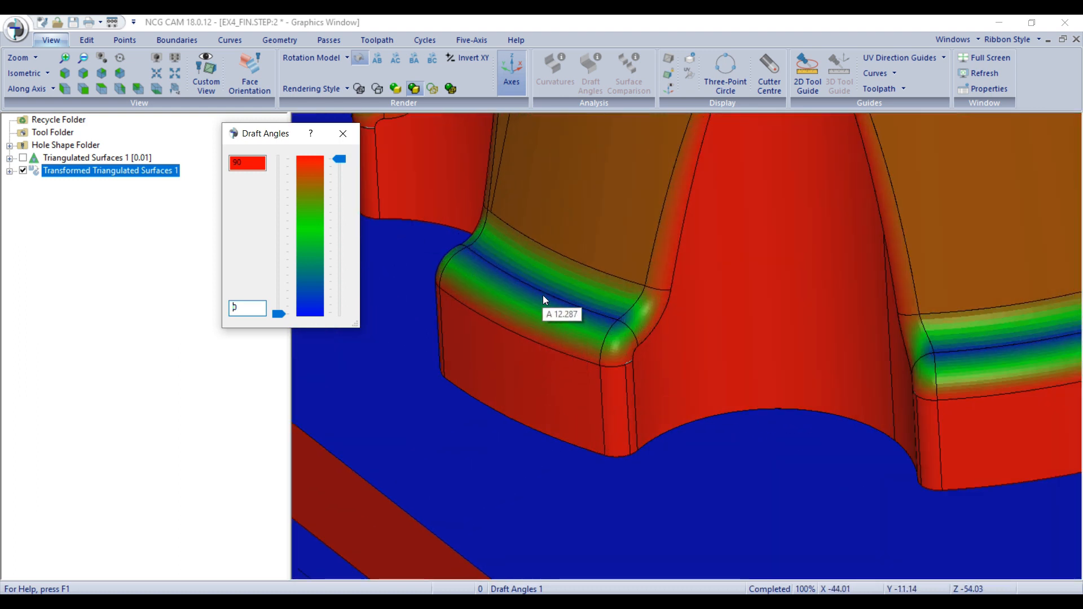
scroll(543, 296, "down", 5)
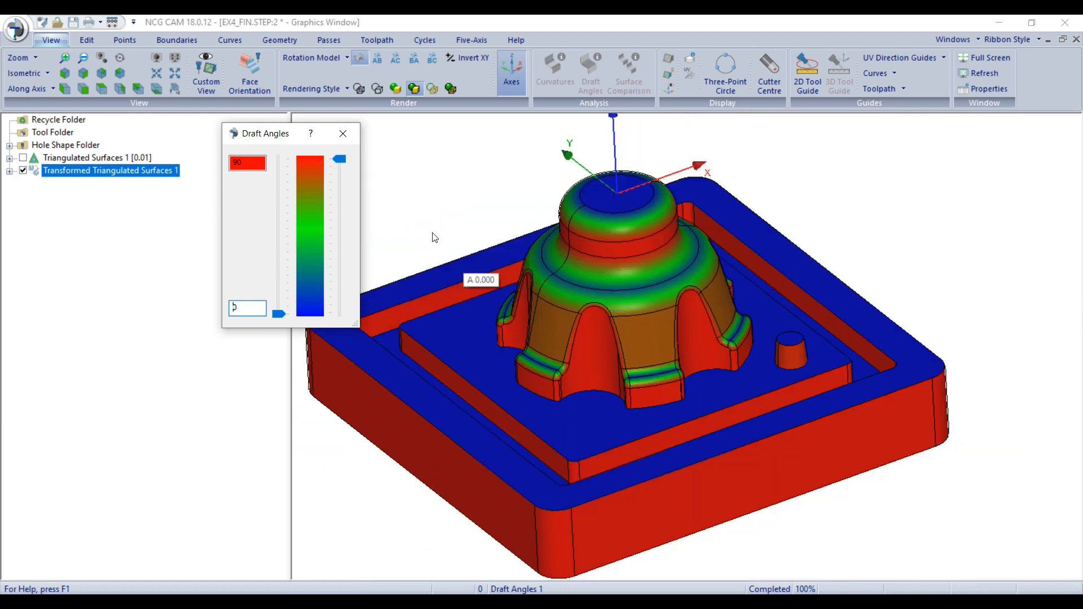
left_click(343, 133)
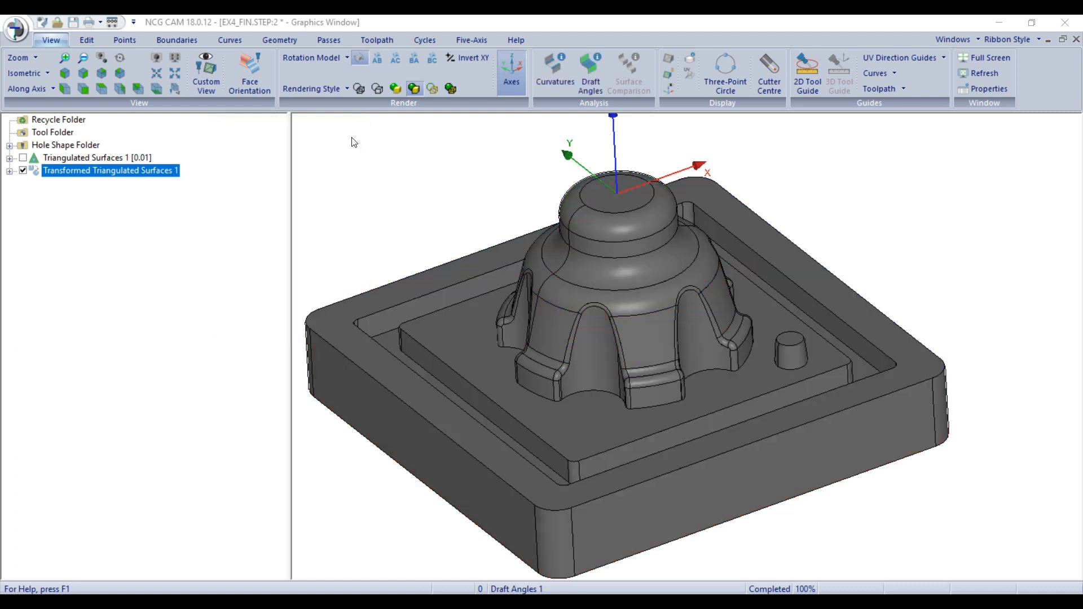
Step: Create a silhouette boundary around the central knob's surfaces, leaving the small pin out of the selection
middle_click_drag(696, 330, 705, 328)
scroll(705, 333, "down", 2)
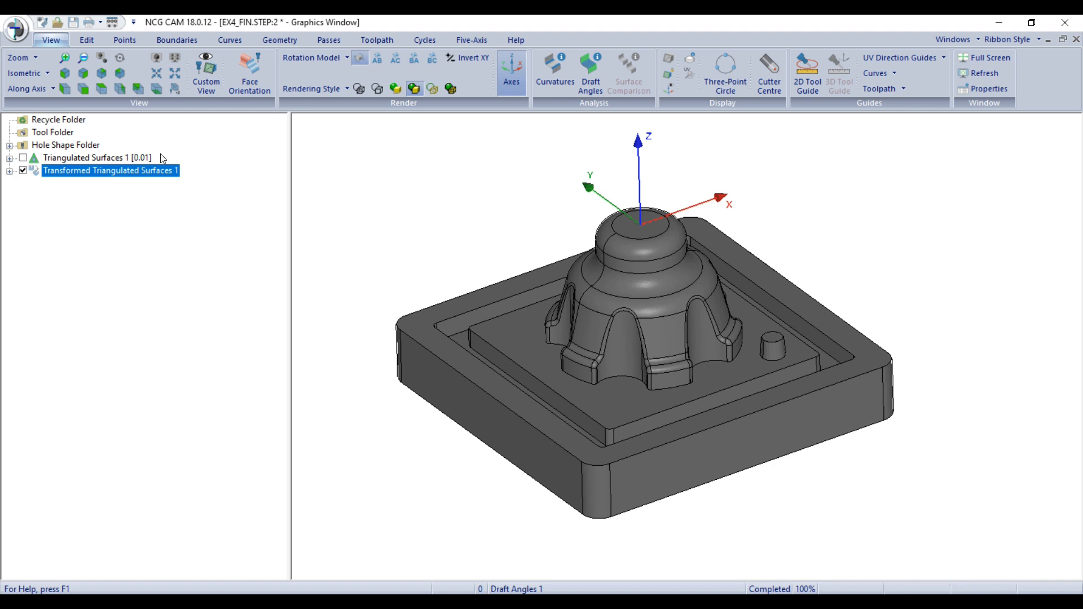
key("z")
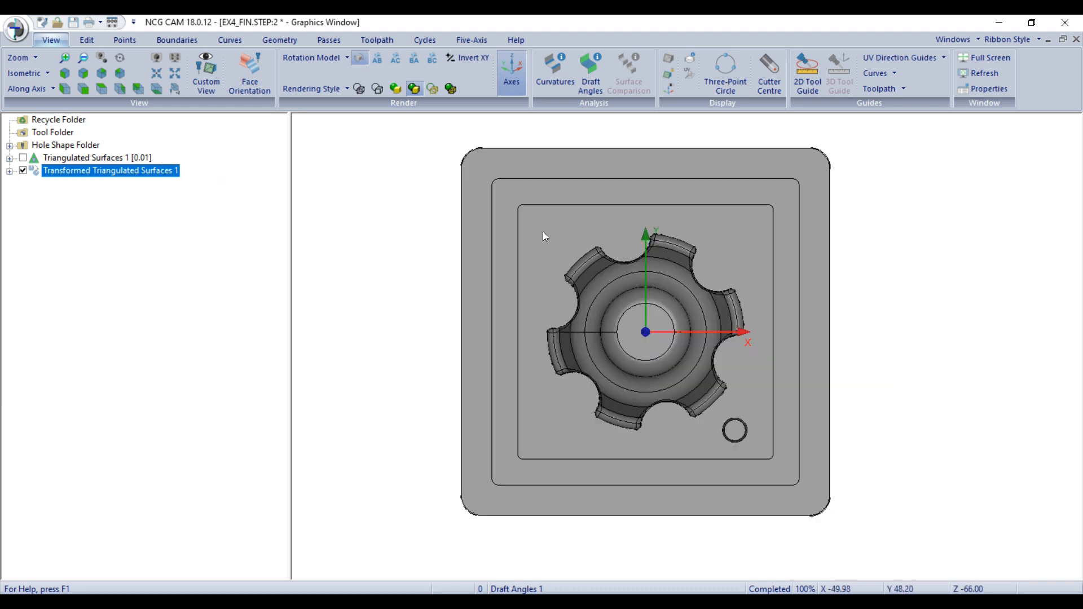
left_click_drag(535, 217, 765, 449)
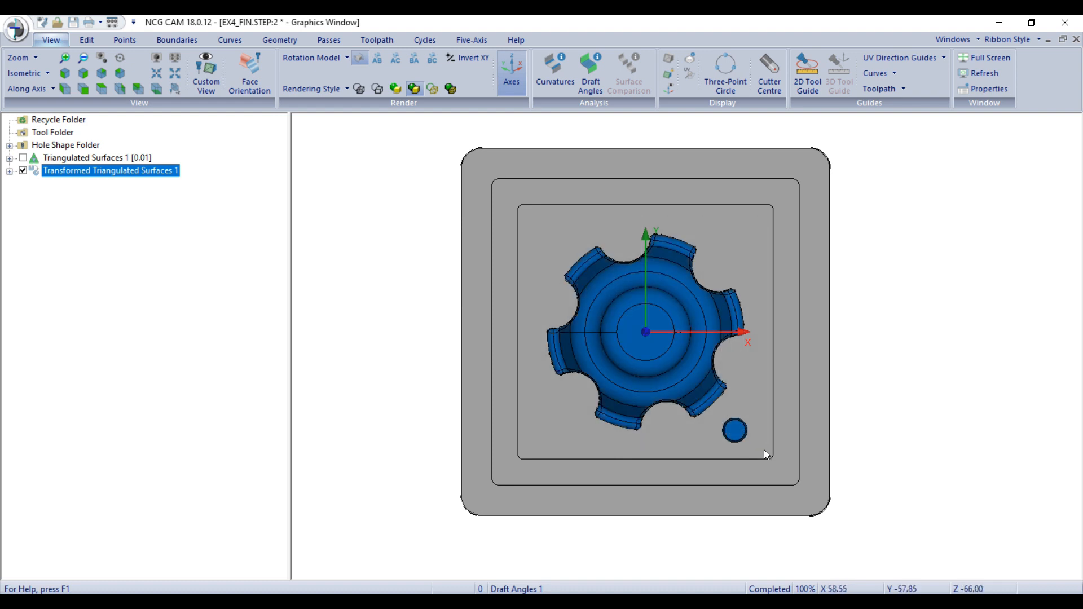
scroll(764, 450, "up", 1)
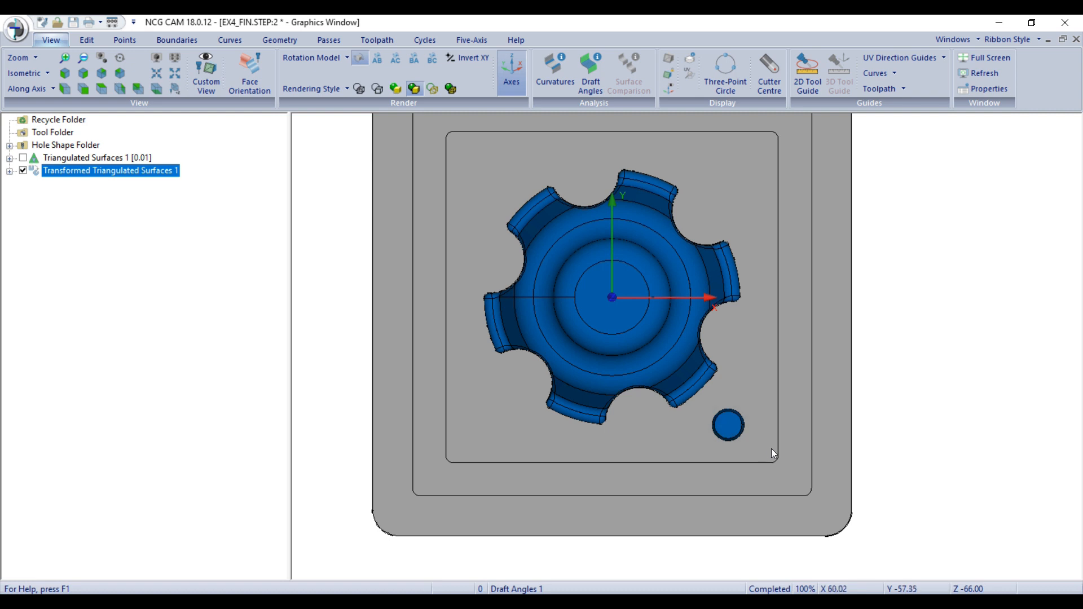
left_click_drag(704, 399, 761, 450, "ctrl")
middle_click_drag(757, 440, 728, 349)
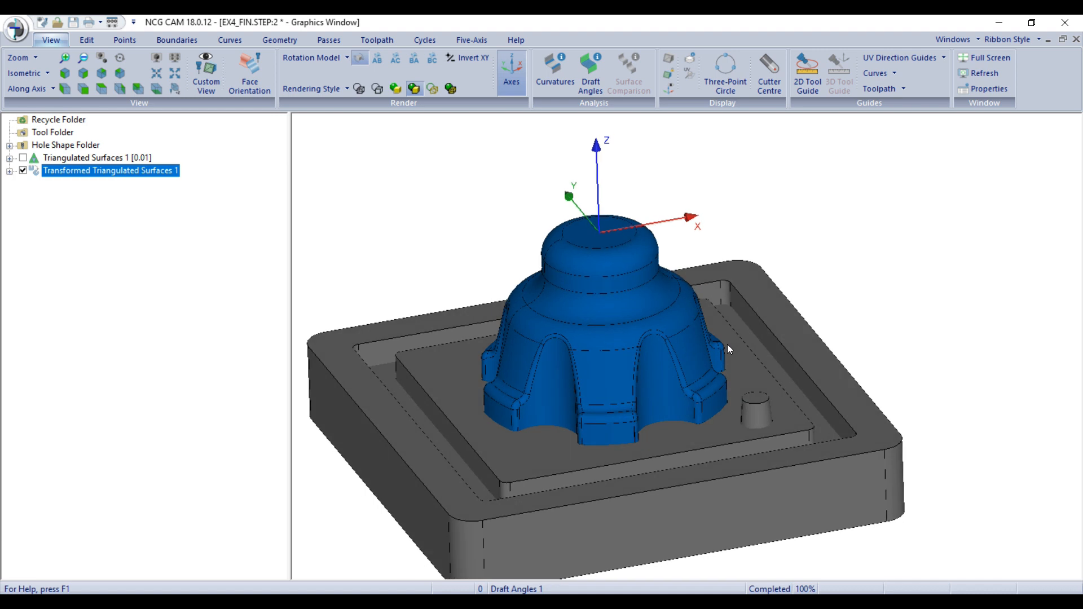
left_click(176, 39)
left_click(184, 69)
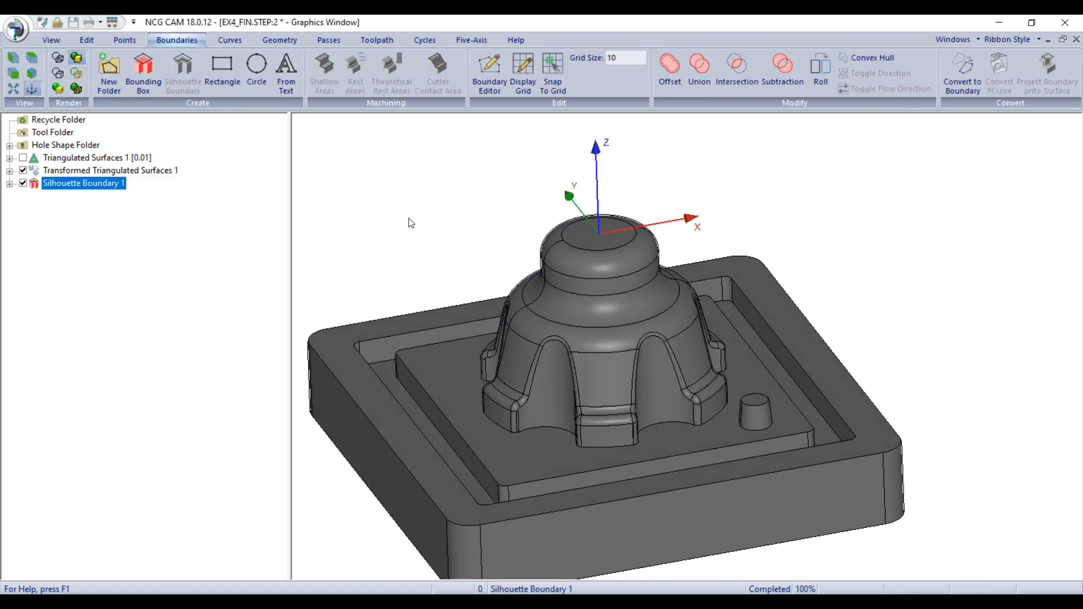
scroll(473, 283, "down", 3)
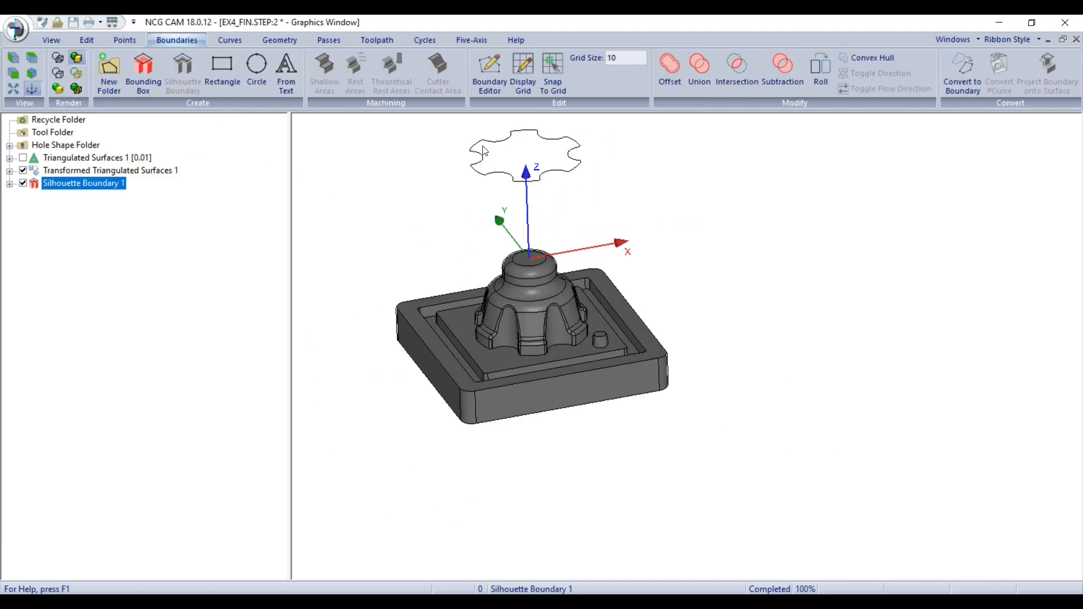
scroll(489, 394, "up", 1)
scroll(584, 432, "up", 2)
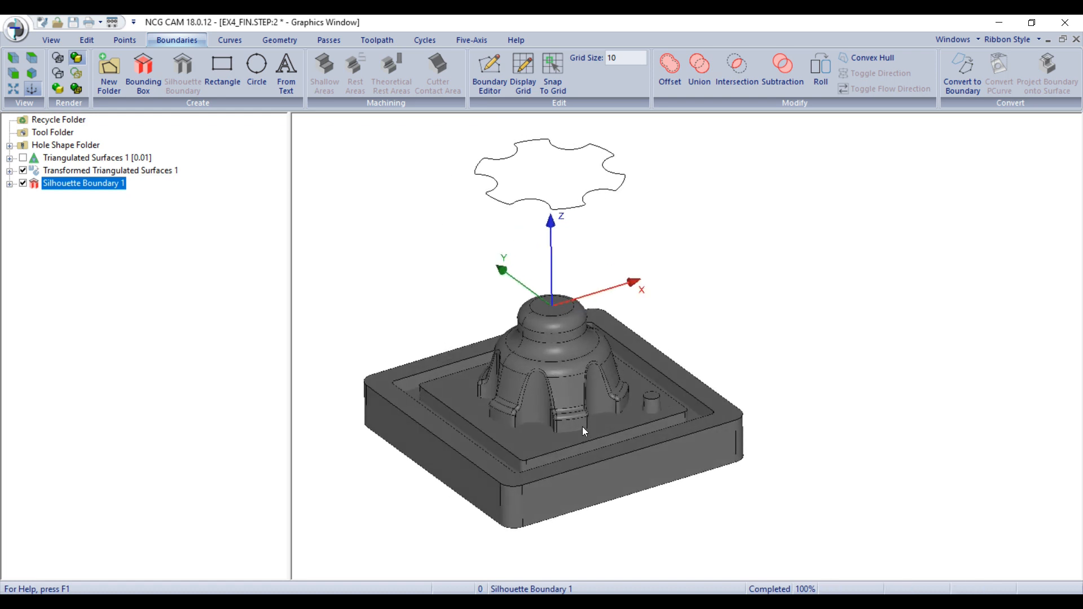
Step: Offset the silhouette boundary outwards by a distance of 8.5 with a resolution of 0.01
middle_click_drag(583, 427, 577, 430)
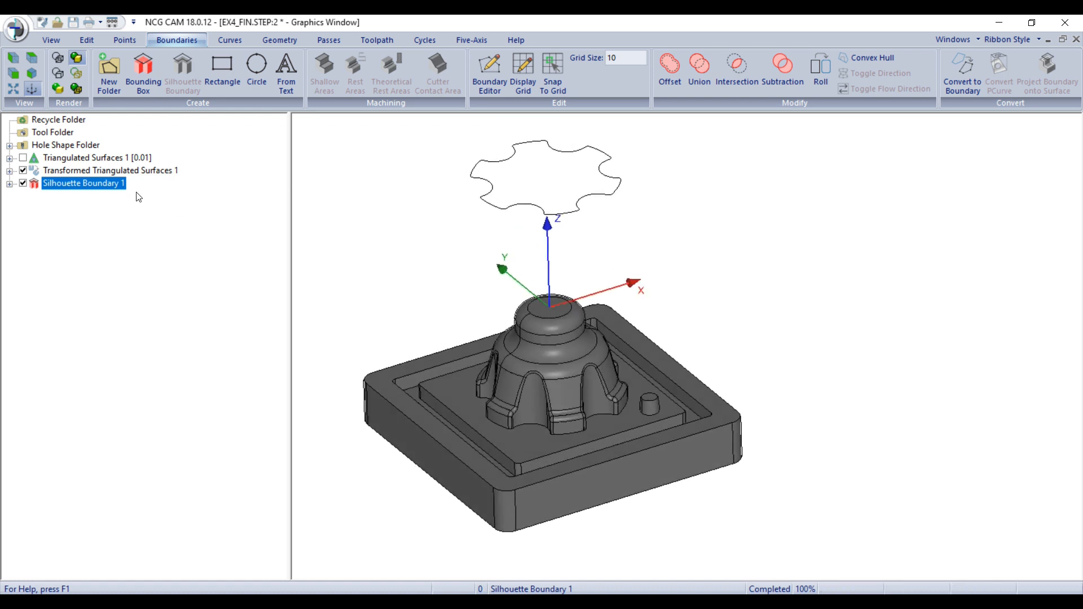
left_click(674, 87)
key("Tab")
left_click(263, 221)
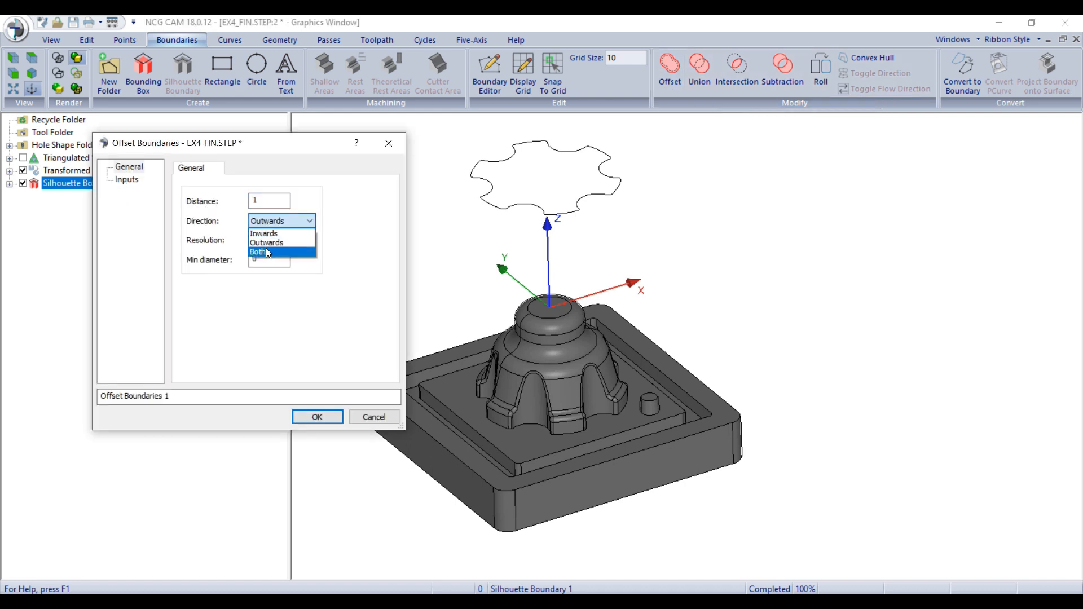
left_click(268, 244)
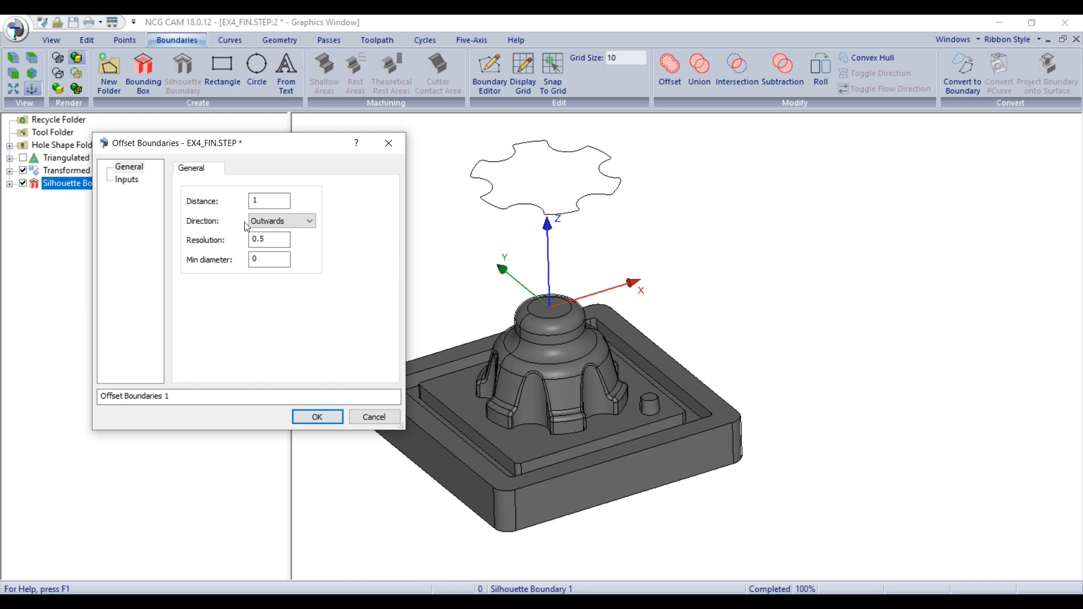
double_click(272, 202)
type("8.5")
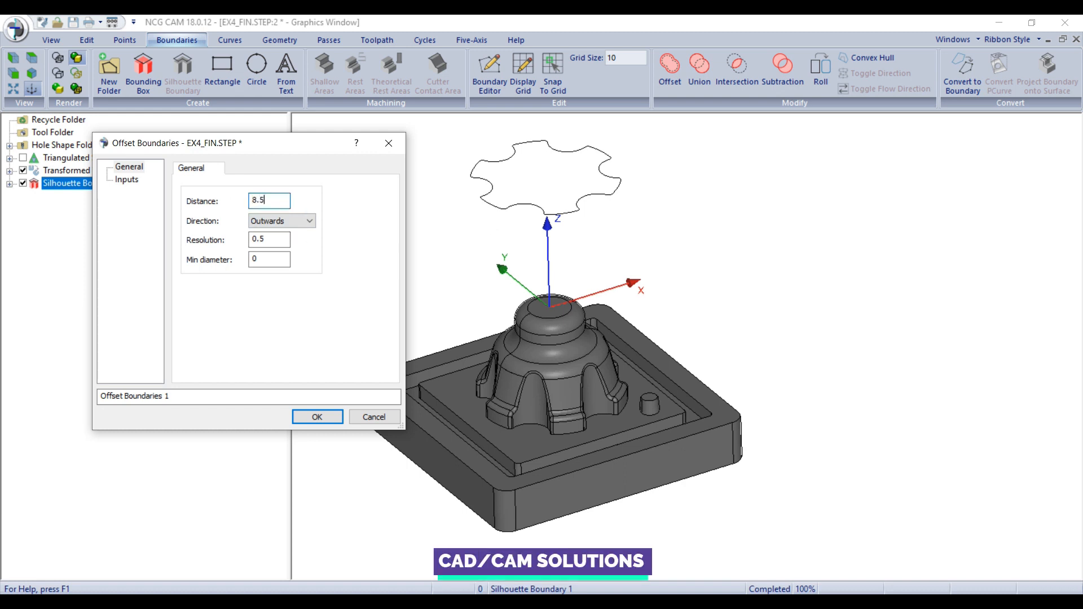
double_click(270, 240)
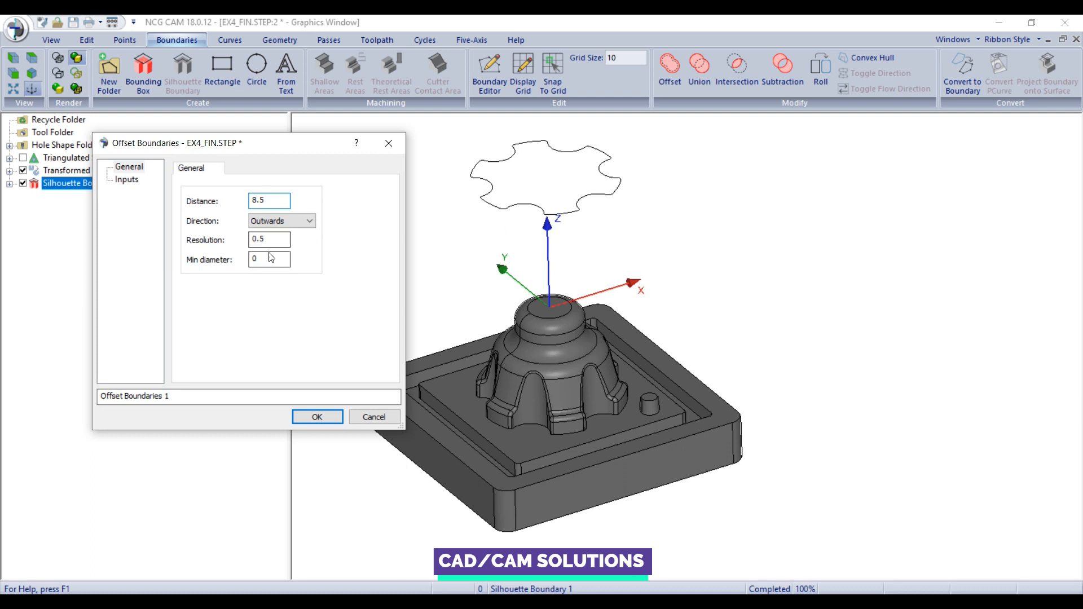
type("0.01")
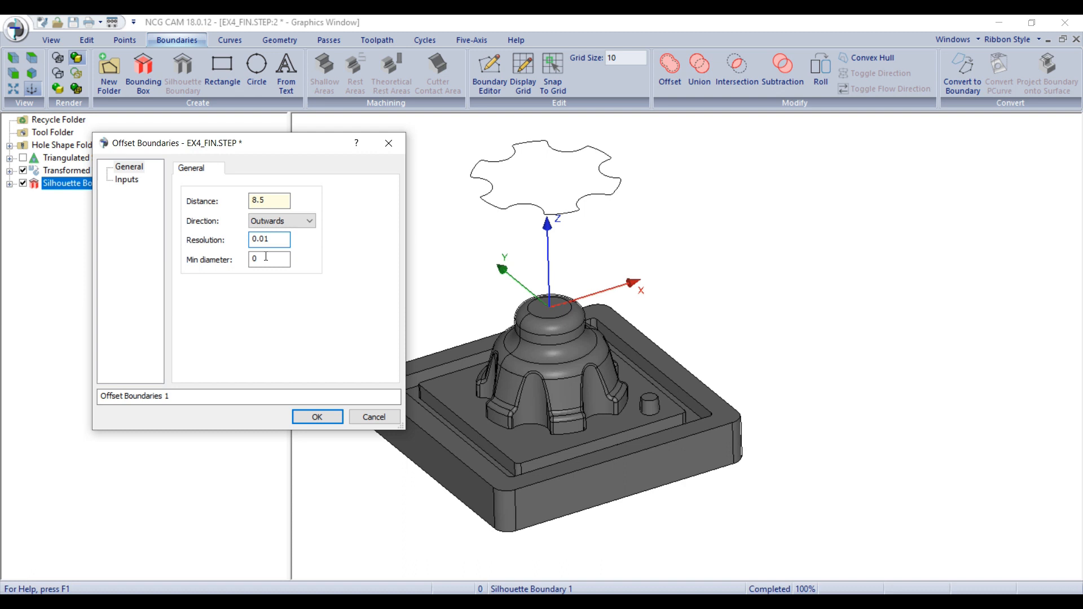
left_click(267, 261)
left_click(314, 416)
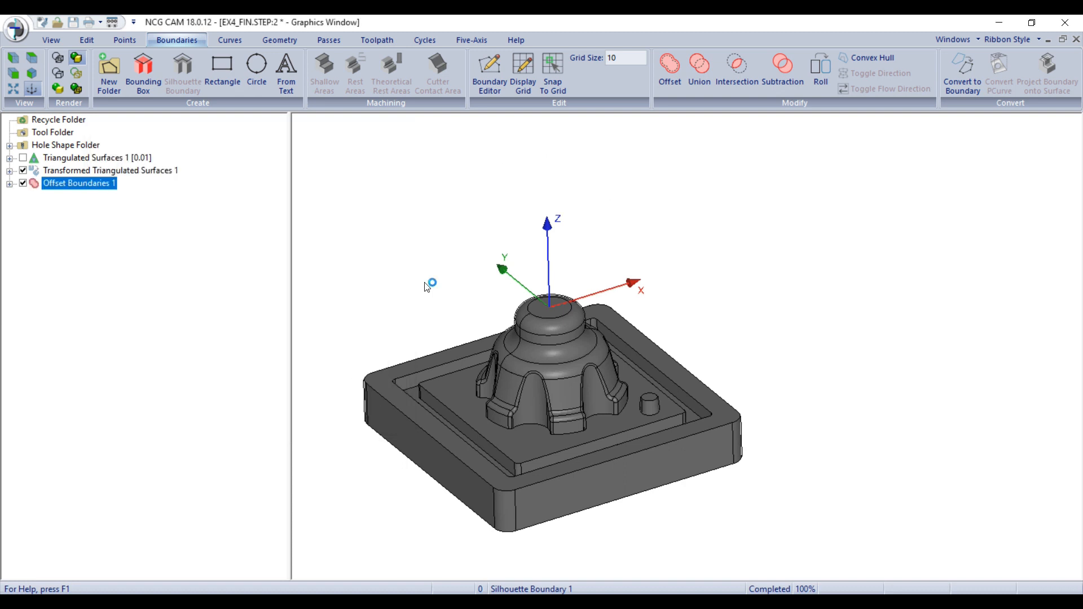
Step: Examine the offset boundary from above and in 3D, checking its clearance around the knob's lobes and the small pin
scroll(566, 222, "down", 2)
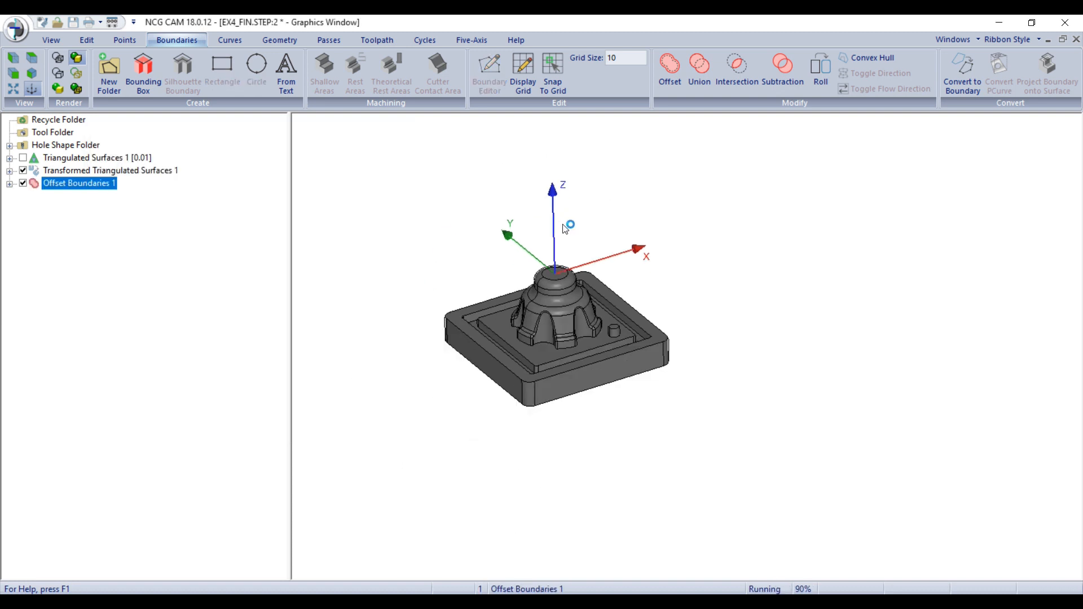
scroll(542, 225, "up", 3)
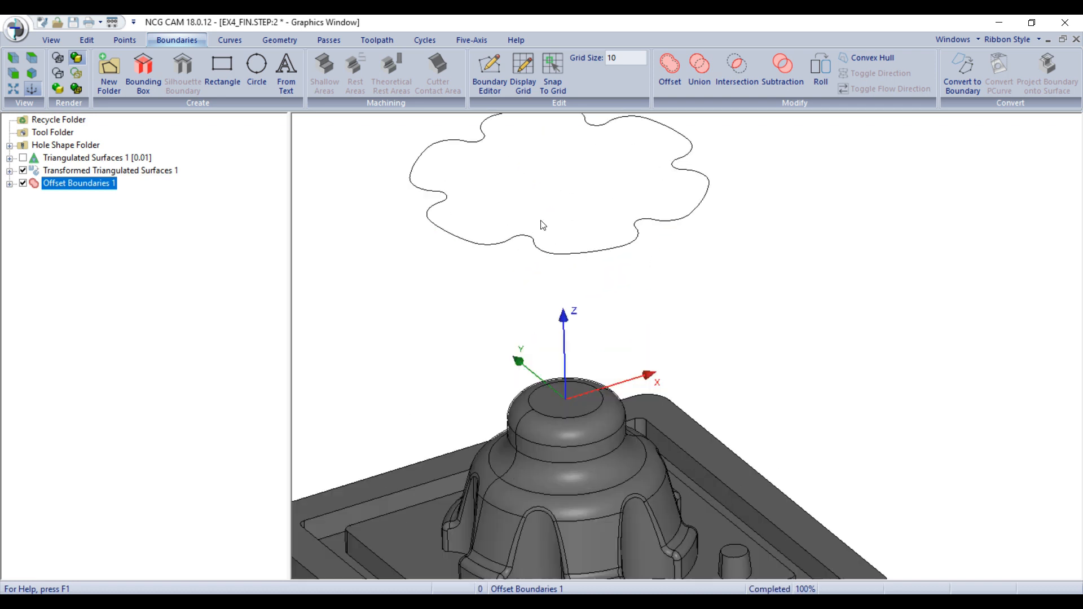
scroll(525, 243, "up", 3)
scroll(526, 252, "down", 5)
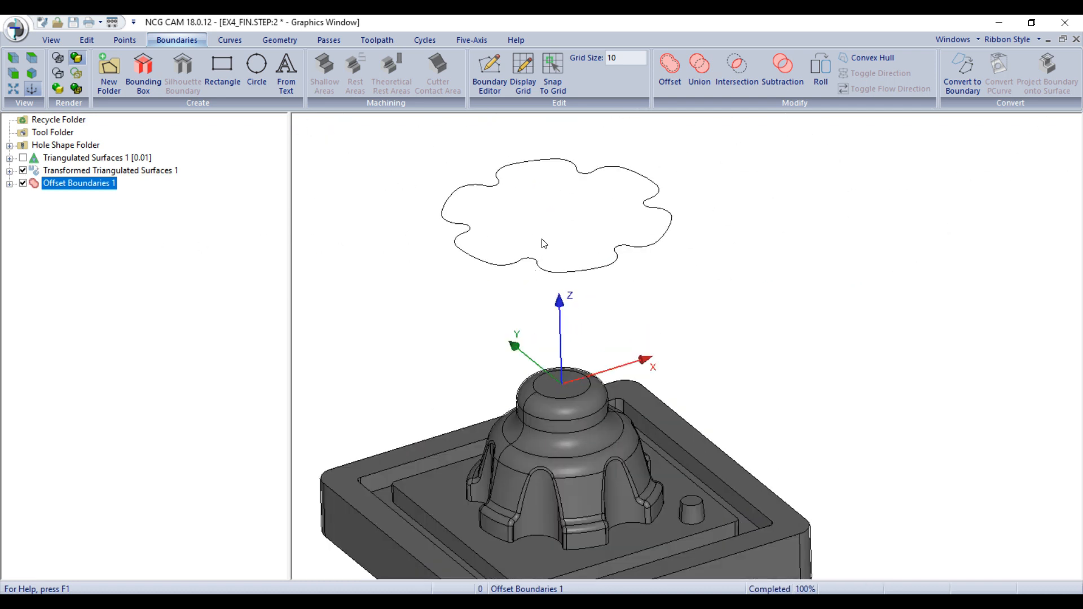
scroll(550, 241, "down", 2)
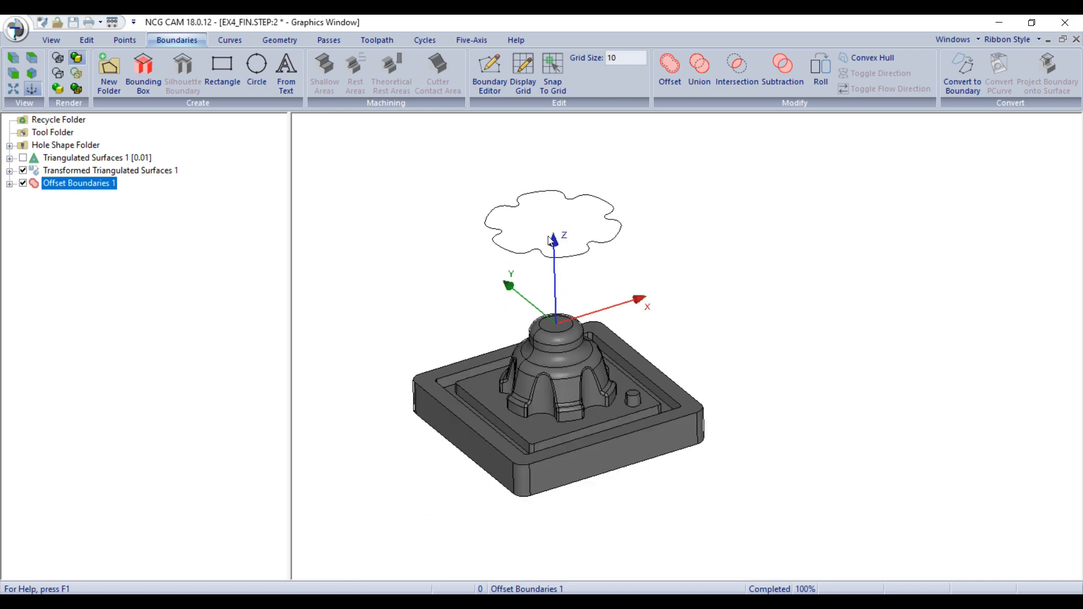
left_click(548, 236)
scroll(551, 248, "up", 2)
scroll(551, 248, "up", 1)
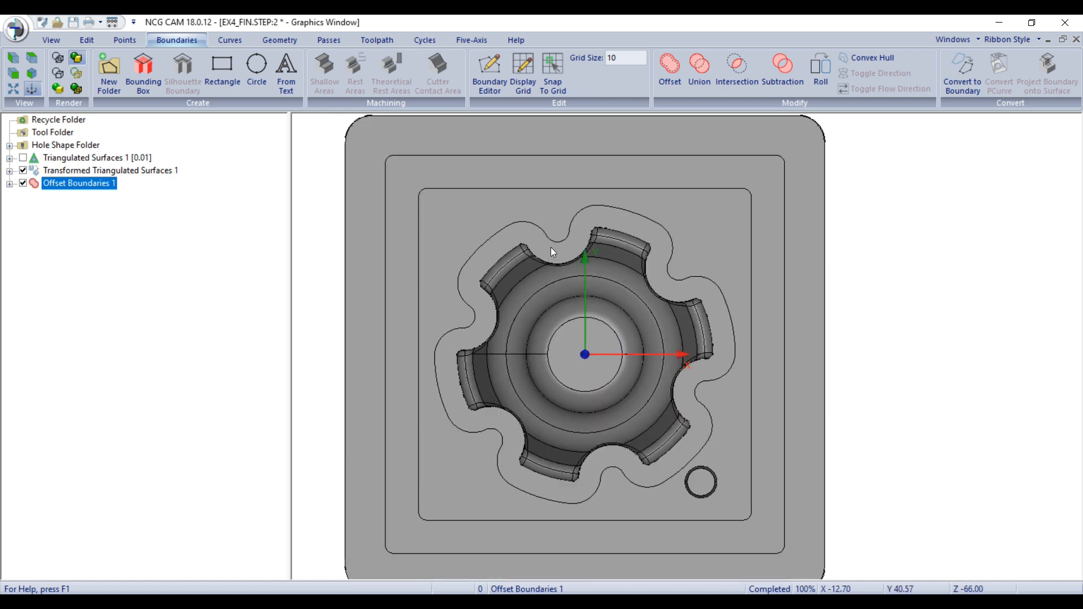
scroll(692, 482, "up", 3)
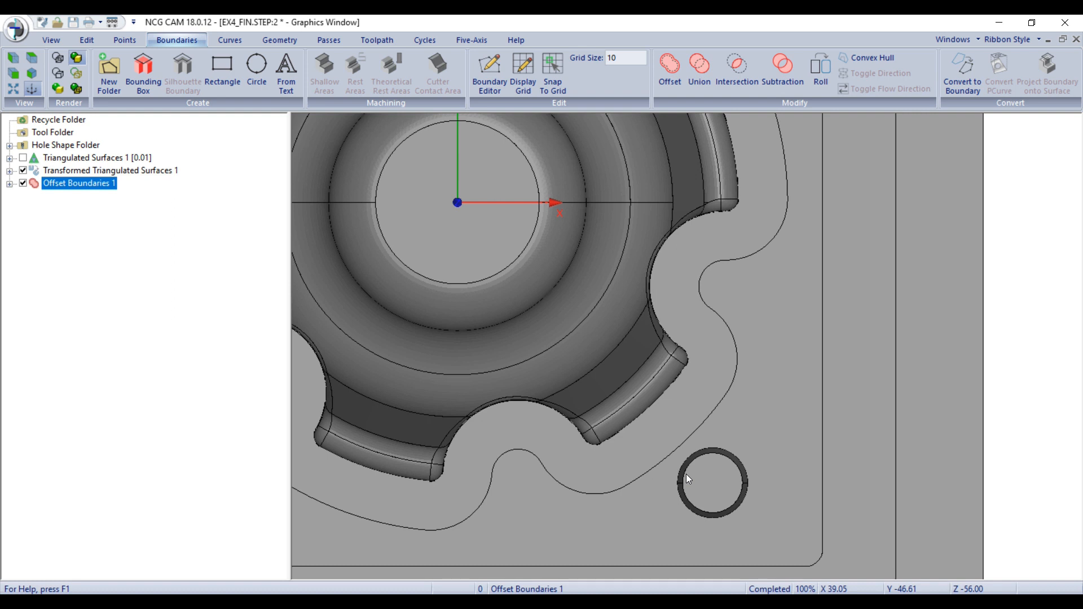
scroll(686, 474, "down", 3)
middle_click_drag(728, 449, 754, 306)
scroll(704, 302, "down", 3)
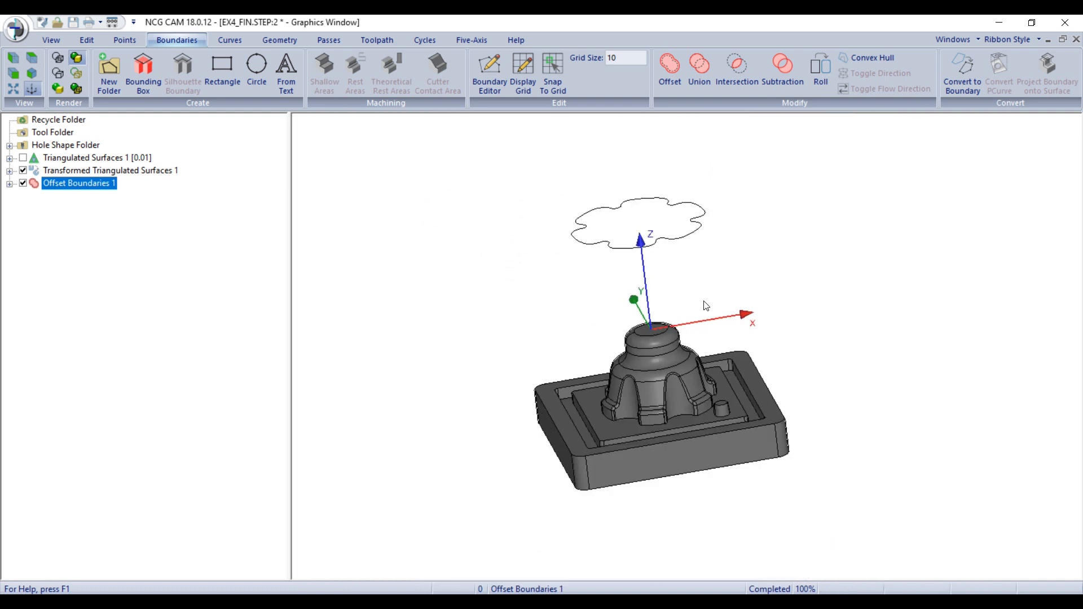
scroll(704, 303, "down", 2)
middle_click_drag(761, 357, 792, 361)
scroll(783, 345, "up", 1)
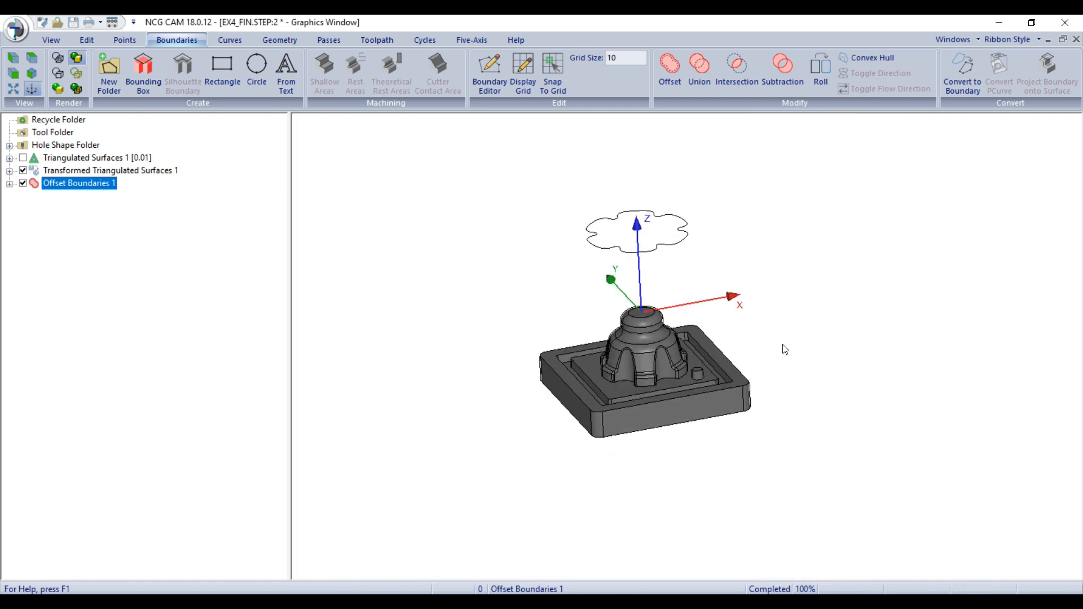
scroll(660, 244, "up", 3)
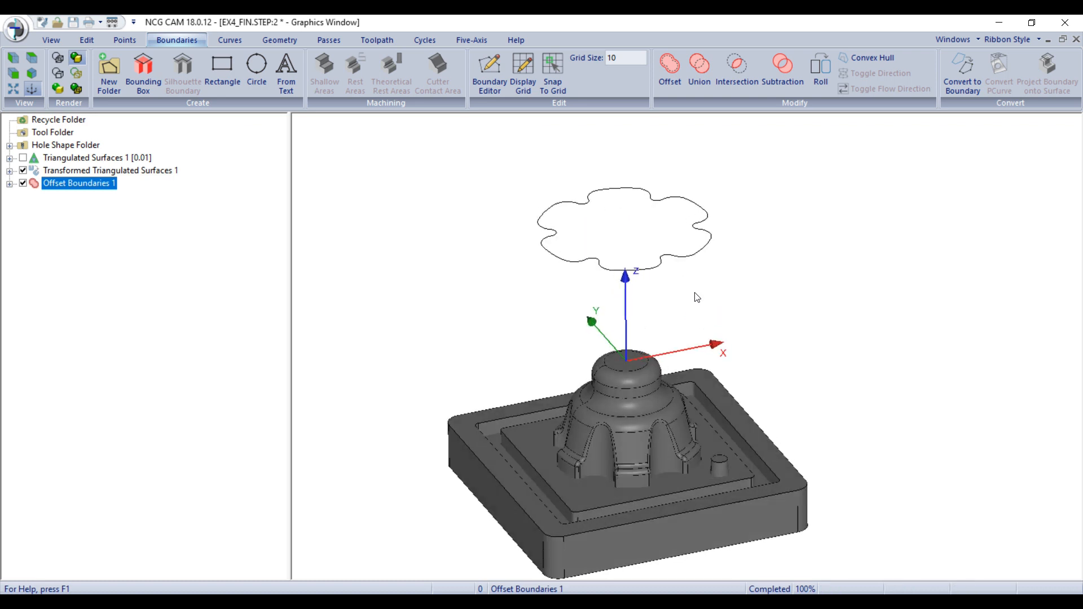
Step: Start waterline passes on the transformed surfaces within the offset boundary, using the recent 8x1 tool D8x60R1
left_click(110, 171, "ctrl")
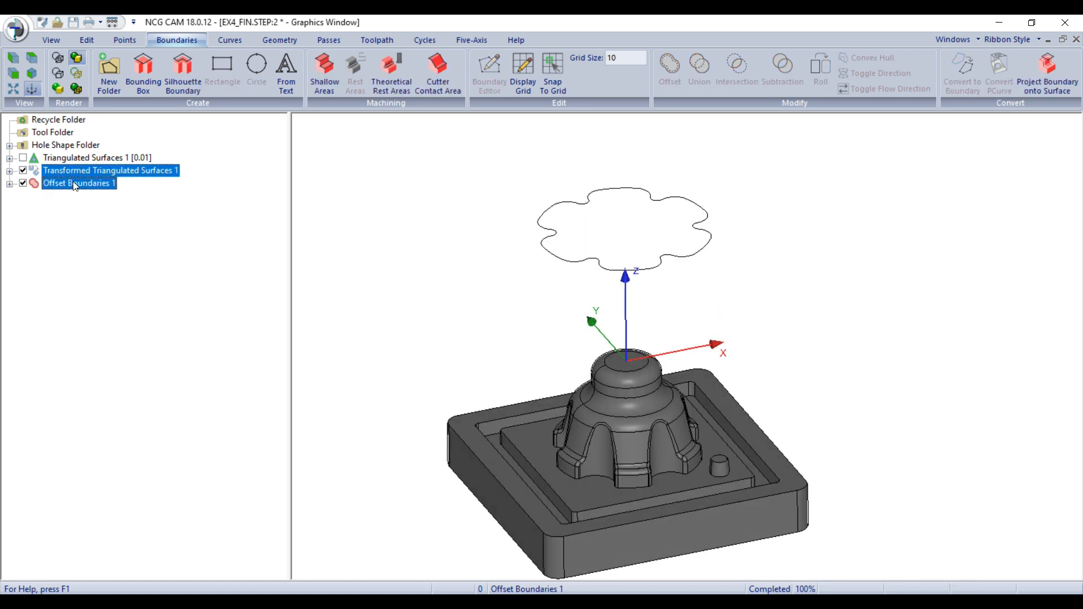
right_click(75, 185)
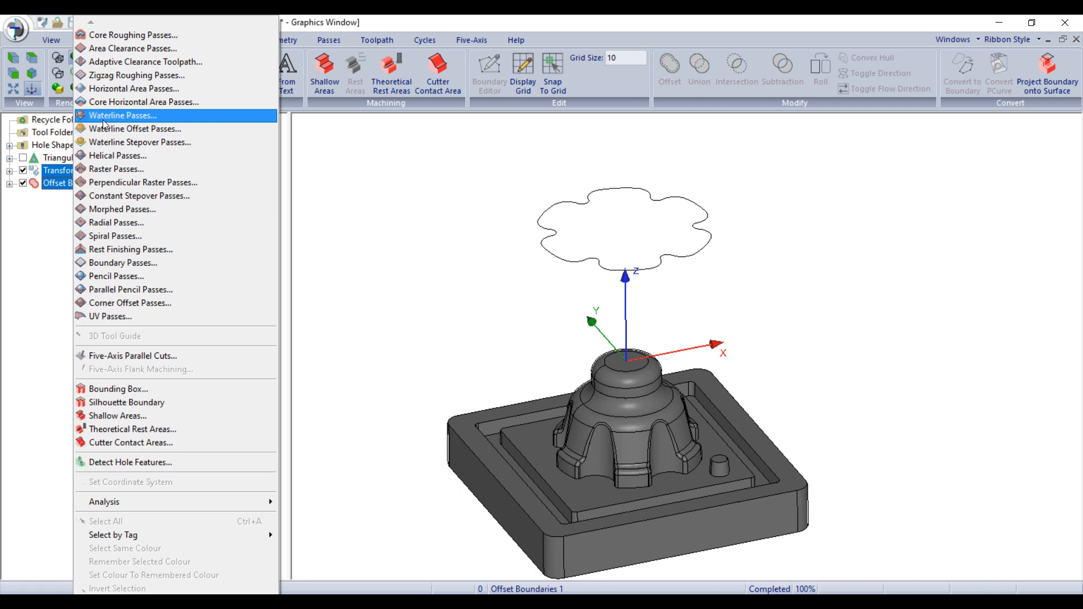
left_click(148, 116)
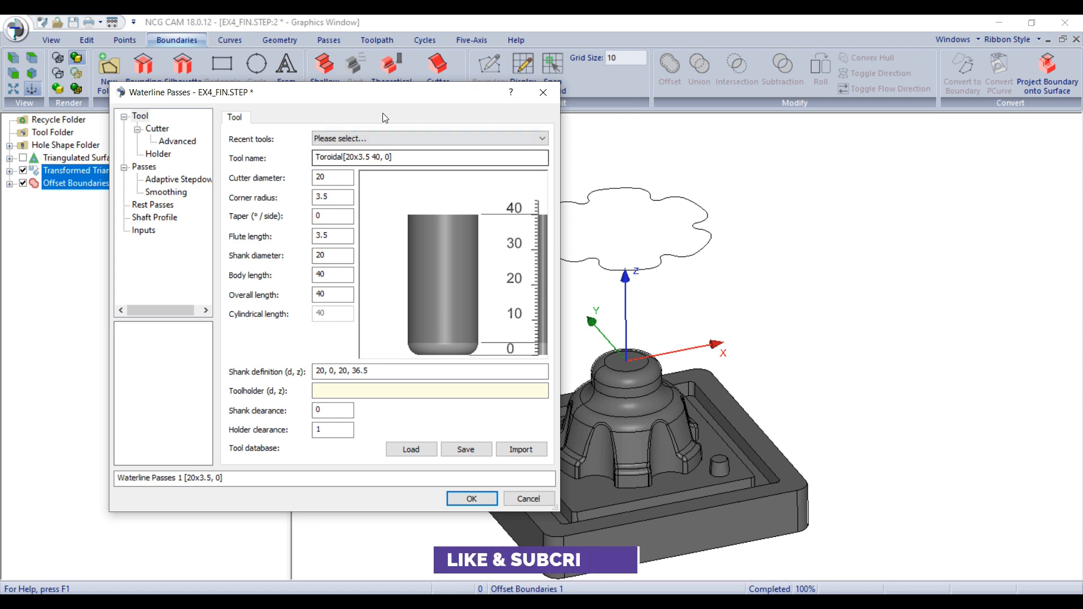
left_click_drag(370, 77, 367, 66)
left_click(339, 120)
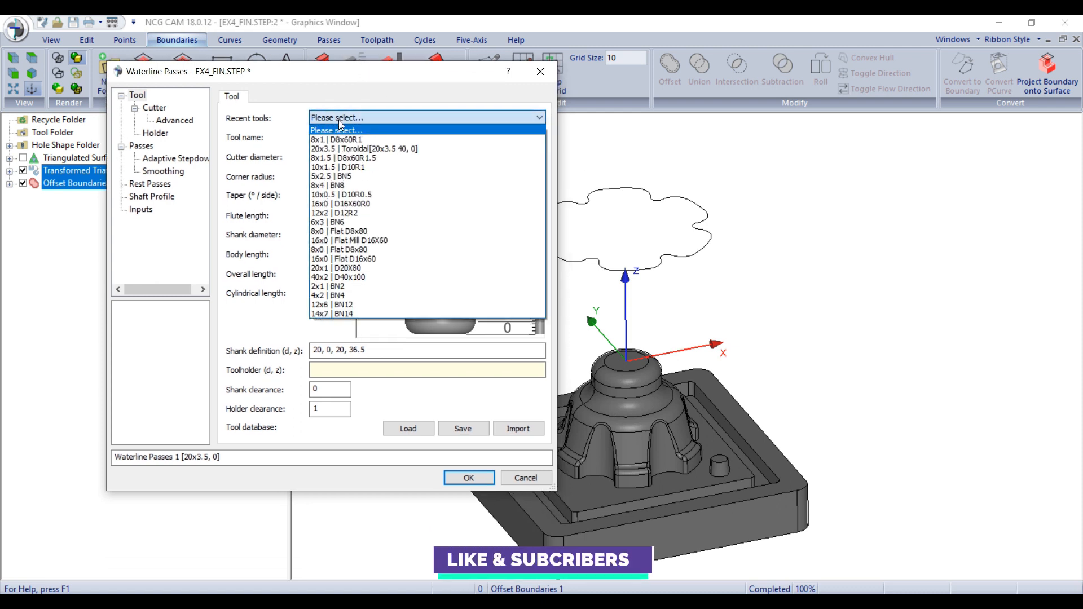
left_click(348, 140)
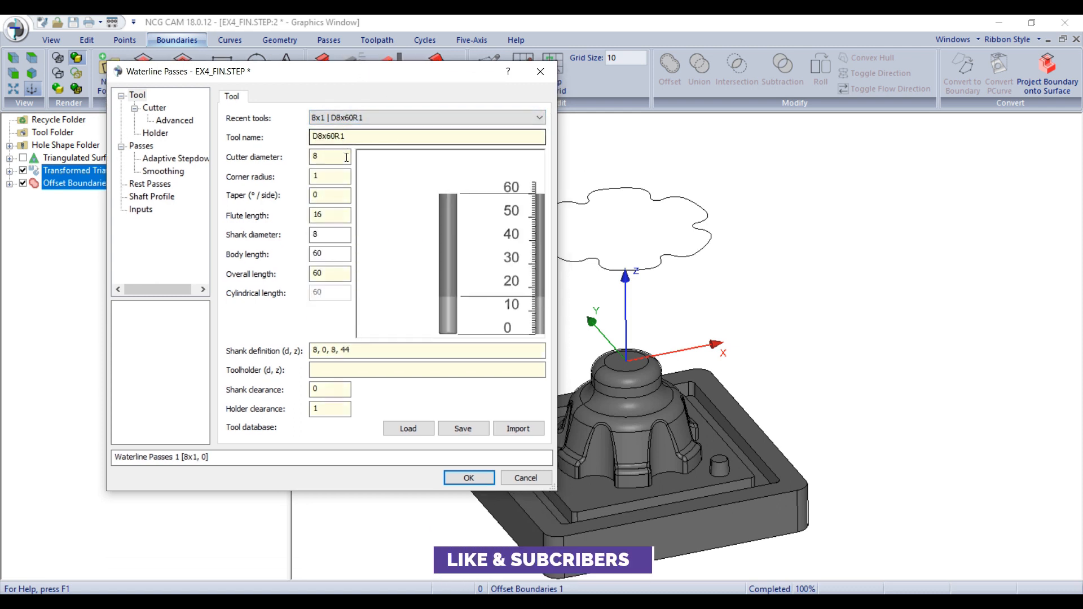
Step: Set the stepdown of the waterline passes to 0.2
left_click(141, 146)
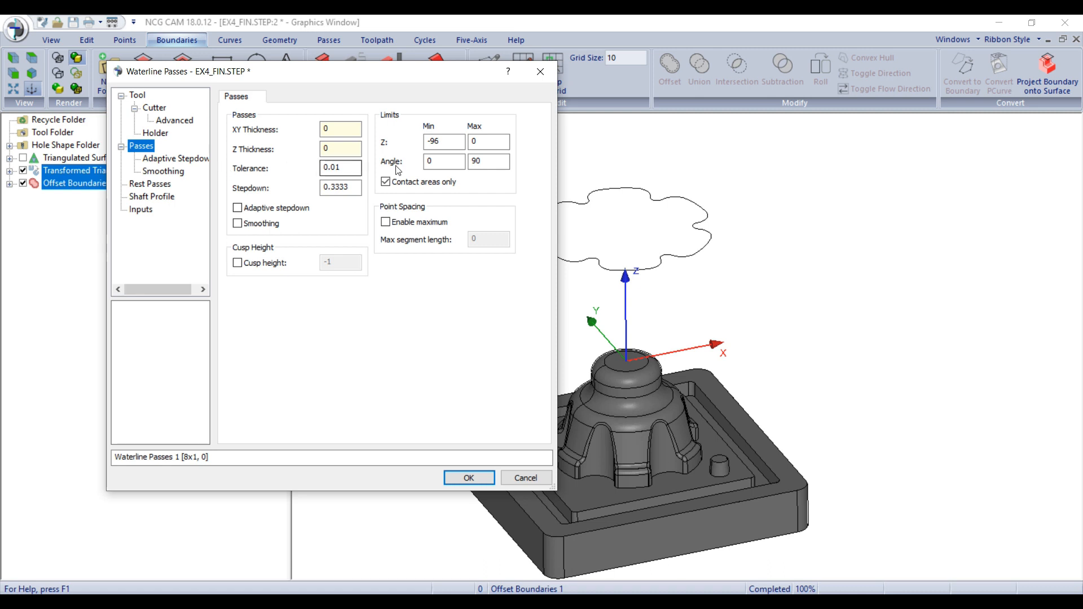
left_click_drag(344, 168, 287, 187)
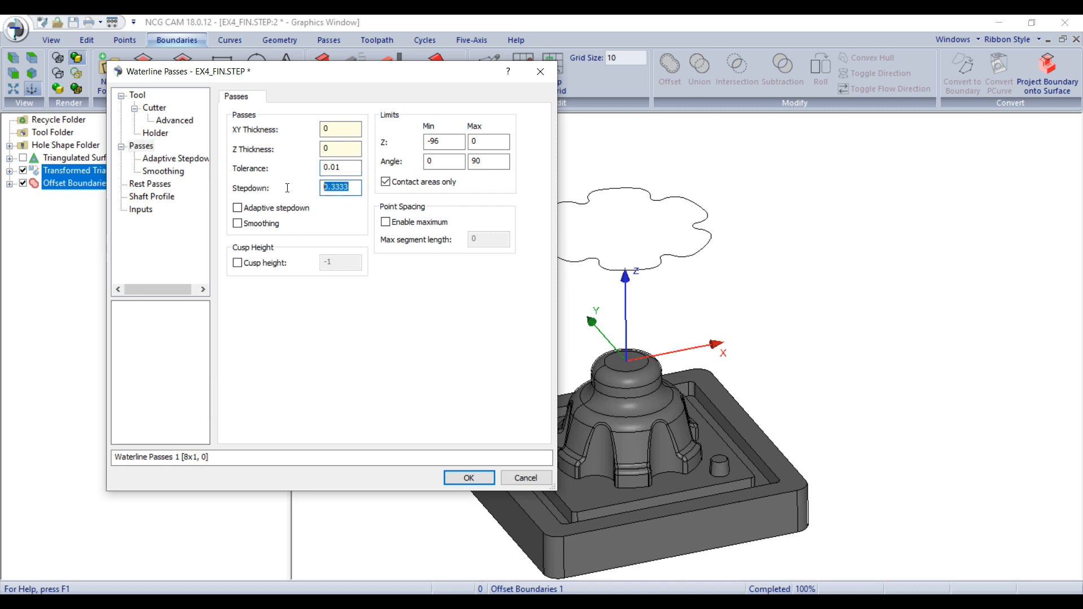
type("0.25")
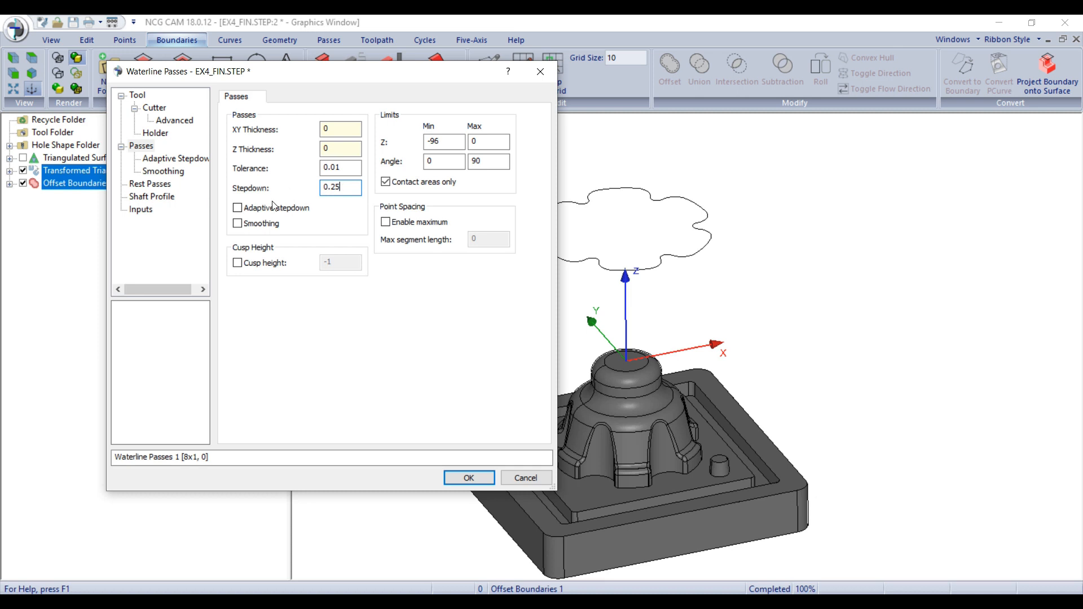
left_click_drag(350, 188, 320, 189)
type("0.2")
Step: Review the Z and angle limits, smoothing, shaft profile and inputs of the waterline passes, and calculate them
left_click_drag(443, 143, 376, 145)
key("Tab")
key("Tab")
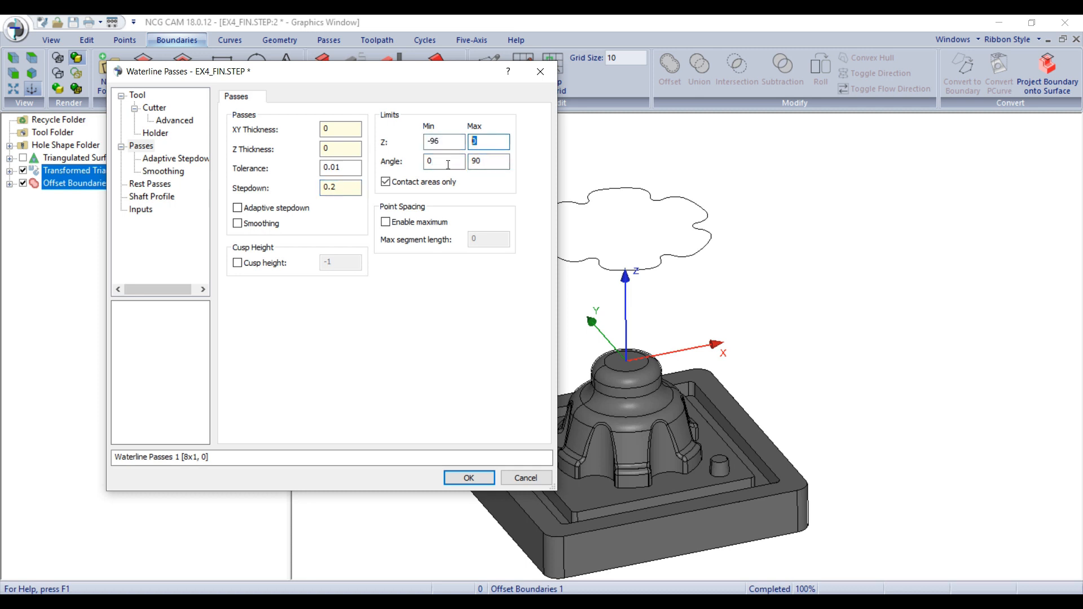
double_click(499, 163)
left_click(163, 172)
left_click(151, 197)
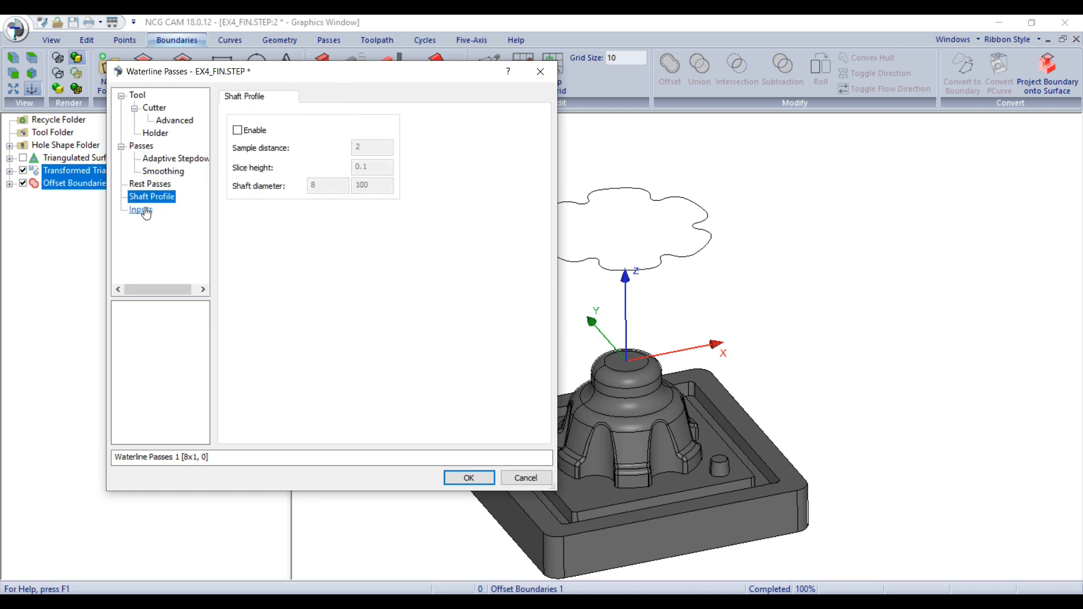
left_click(141, 209)
left_click(453, 481)
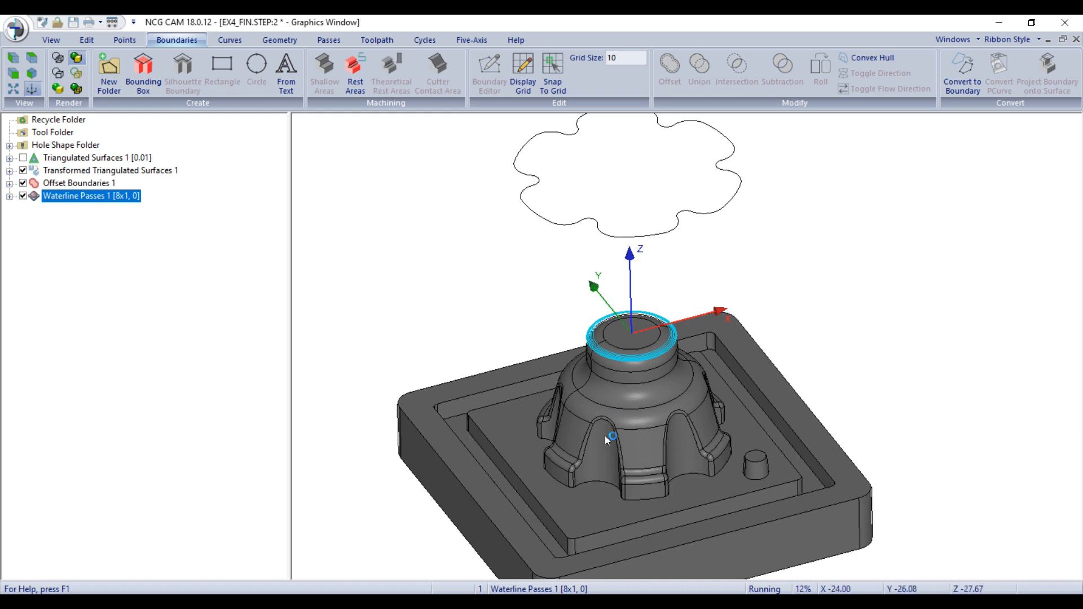
Step: Examine the spacing and shape of the waterline passes on the knob's upper body and lobes during calculation
scroll(620, 320, "up", 3)
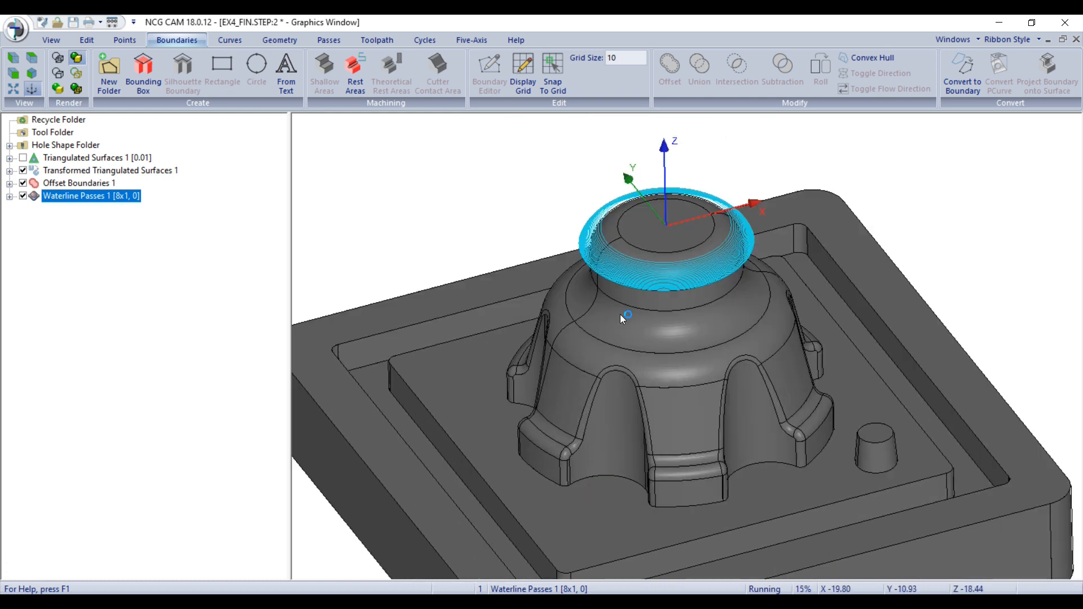
scroll(621, 313, "down", 3)
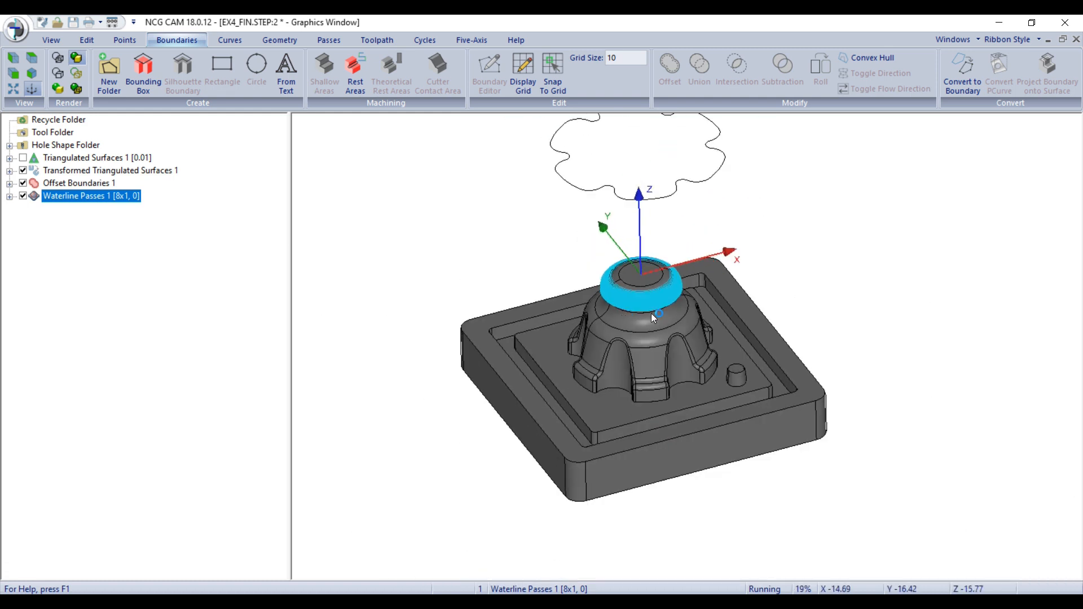
scroll(699, 289, "up", 6)
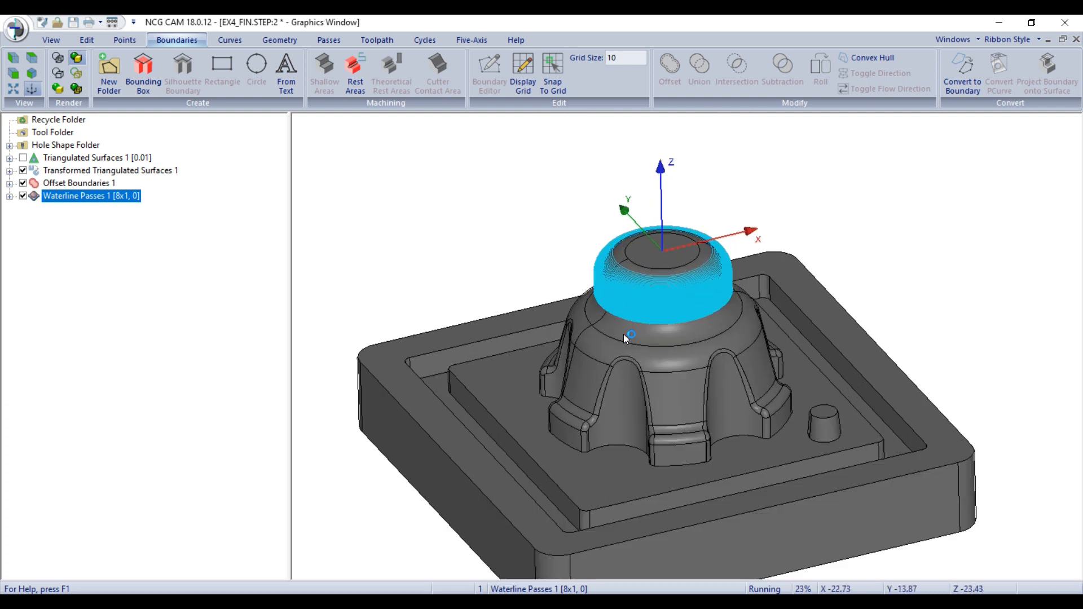
scroll(669, 290, "up", 2)
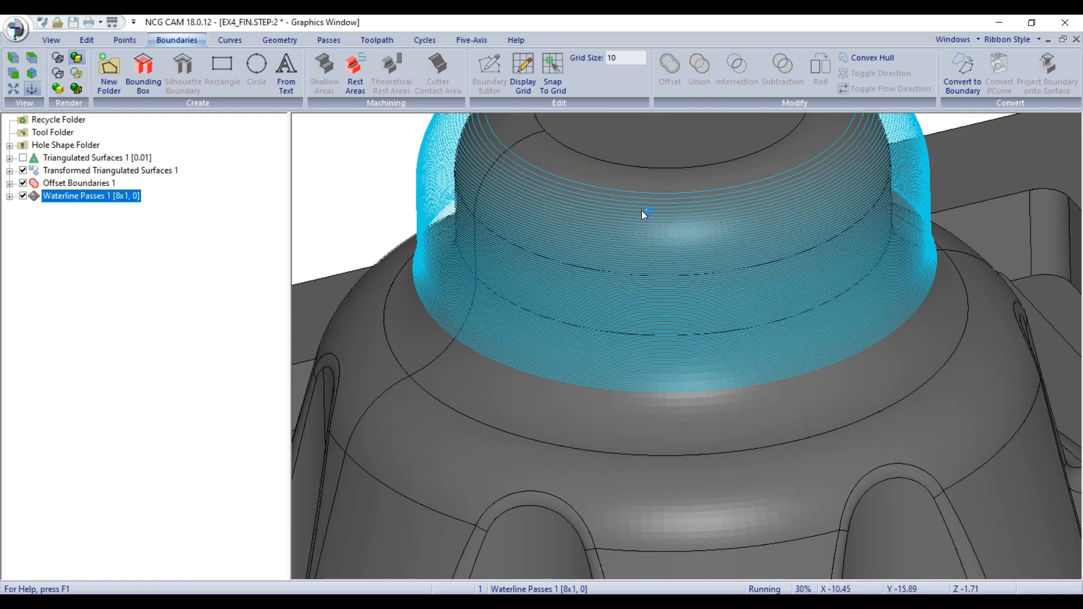
scroll(641, 212, "down", 3)
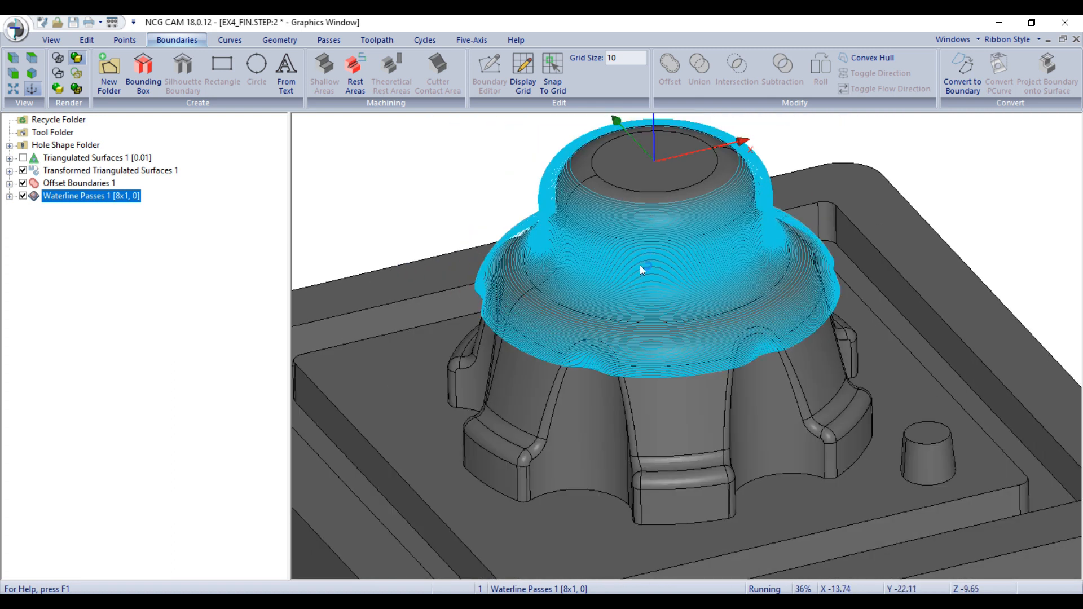
scroll(617, 383, "up", 4)
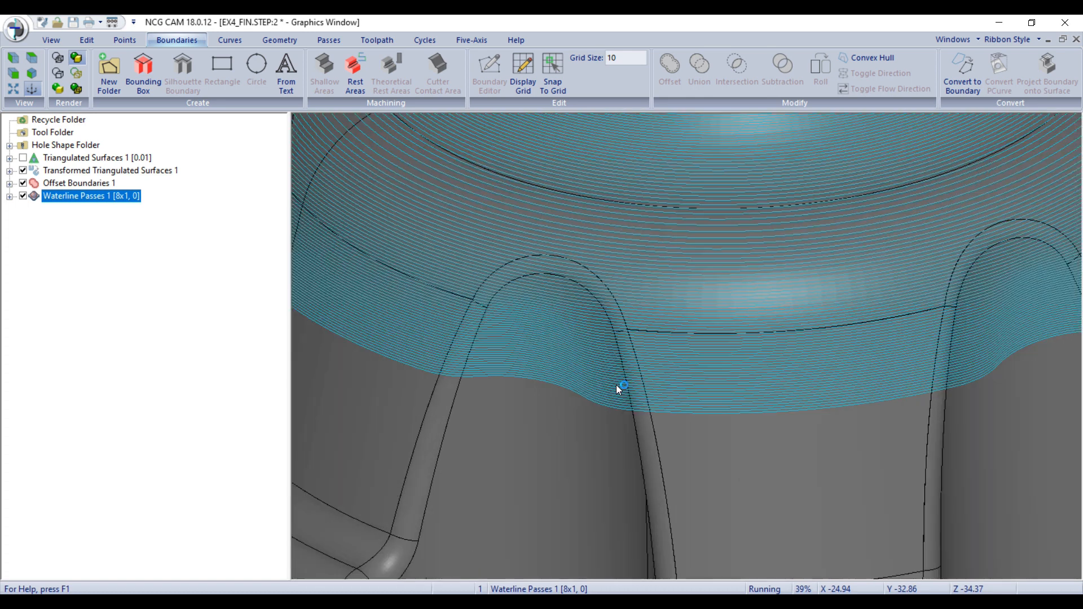
scroll(616, 384, "down", 2)
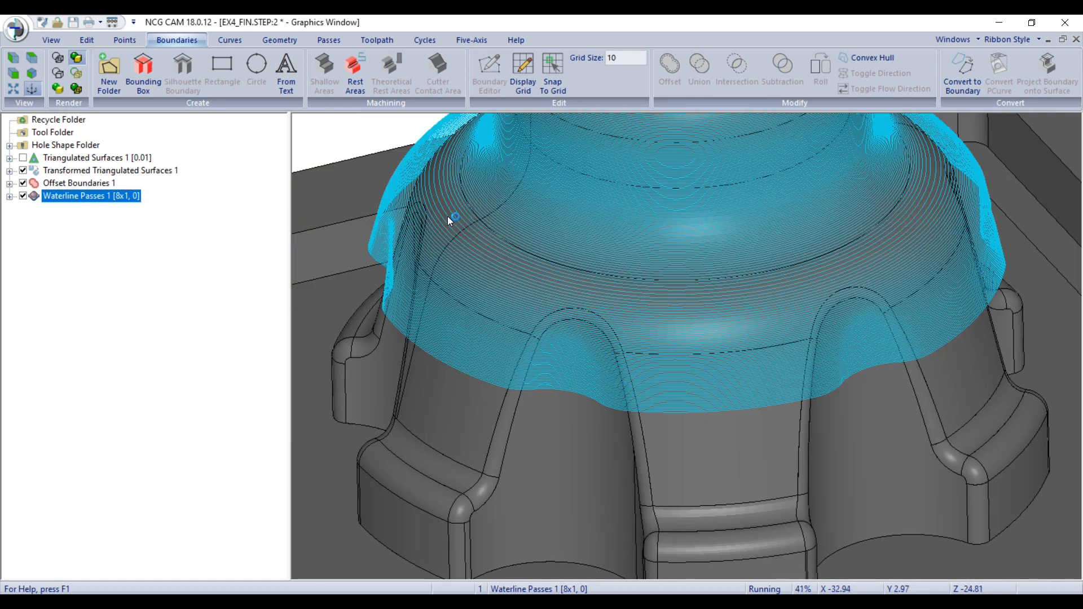
scroll(452, 221, "up", 3)
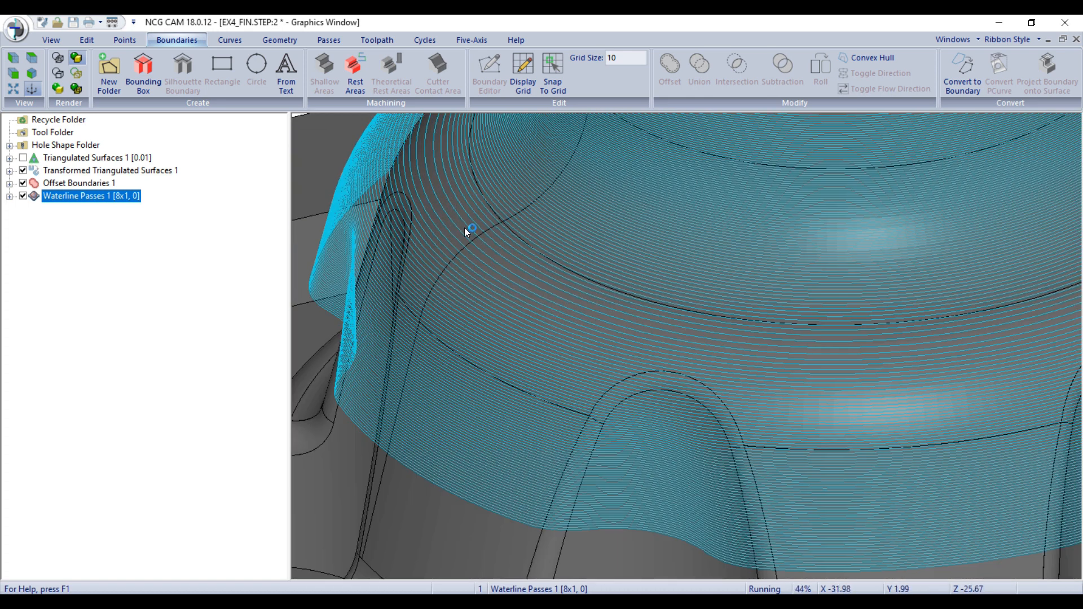
Step: Examine the waterline passes on the knob from above, checking their spacing around the body and between the lobes during calculation
scroll(516, 222, "down", 3)
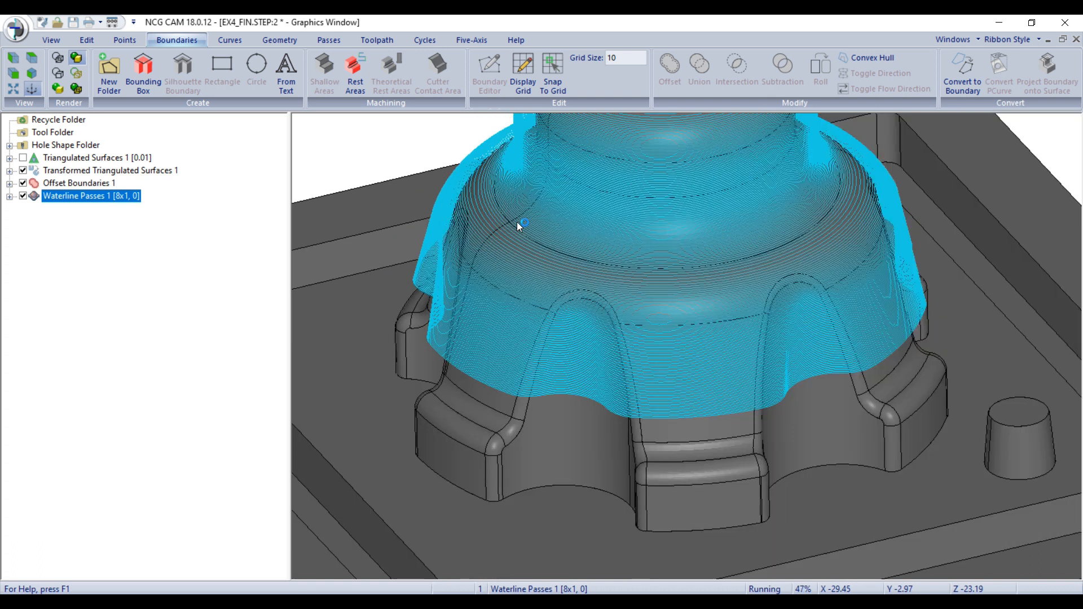
key("z")
scroll(516, 222, "down", 1)
scroll(580, 222, "down", 2)
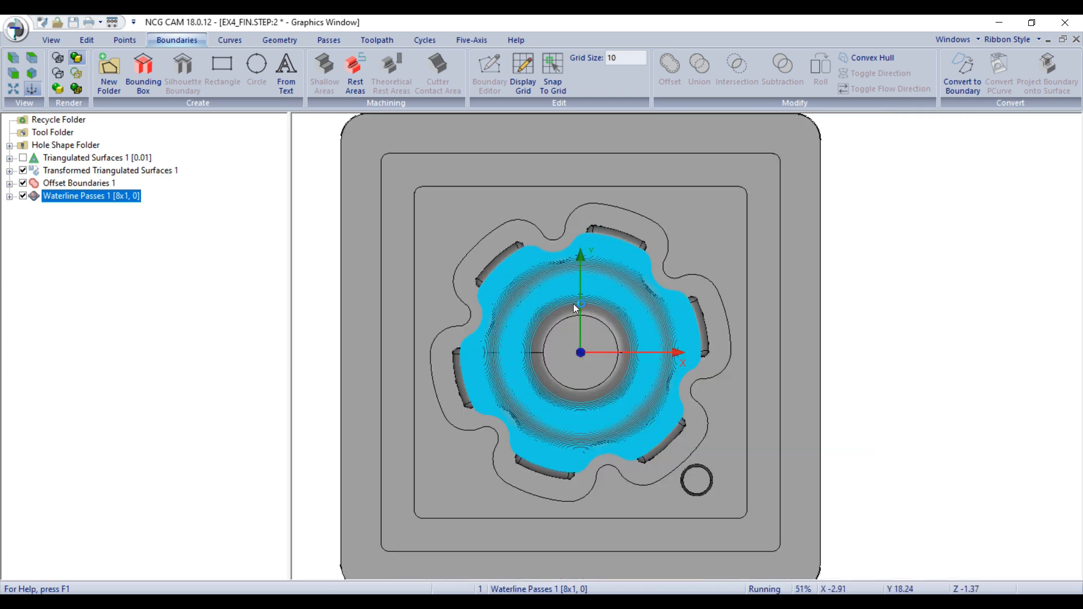
scroll(573, 303, "up", 3)
scroll(669, 279, "up", 4)
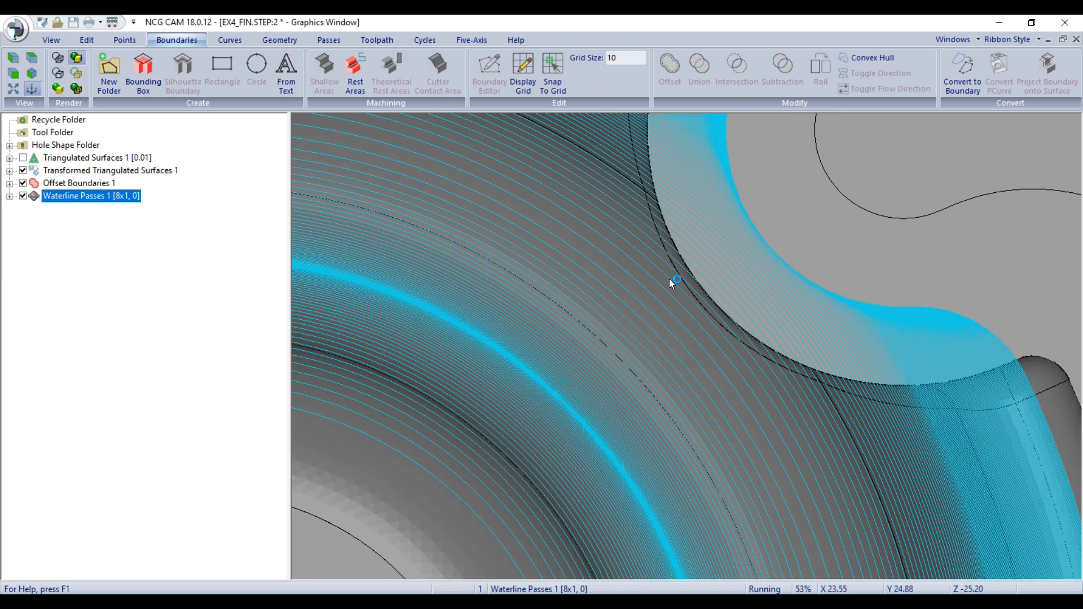
scroll(669, 279, "down", 2)
scroll(696, 208, "down", 2)
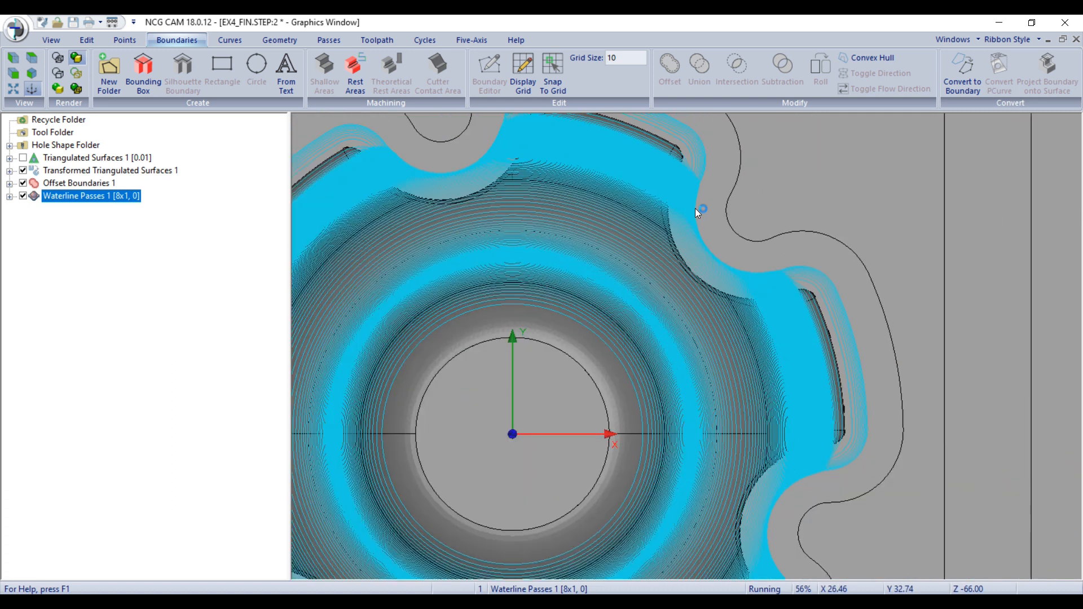
scroll(655, 271, "down", 2)
middle_click_drag(655, 271, 650, 185)
Step: Examine the waterline passes in front view, checking the level spacing at the lobe fillet and down to the base
key("y")
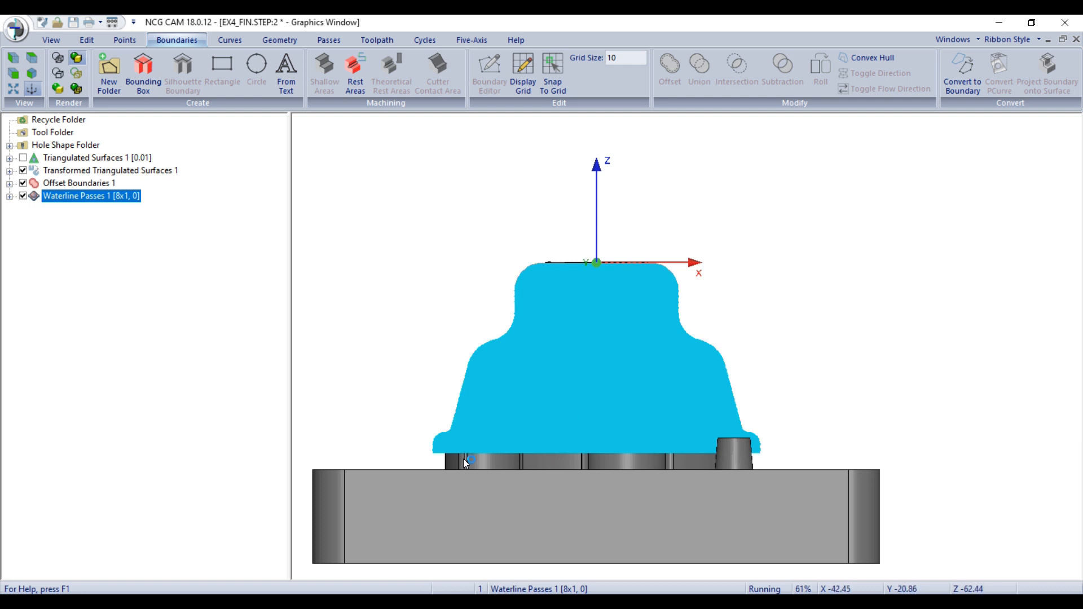
scroll(463, 459, "up", 4)
scroll(490, 357, "up", 4)
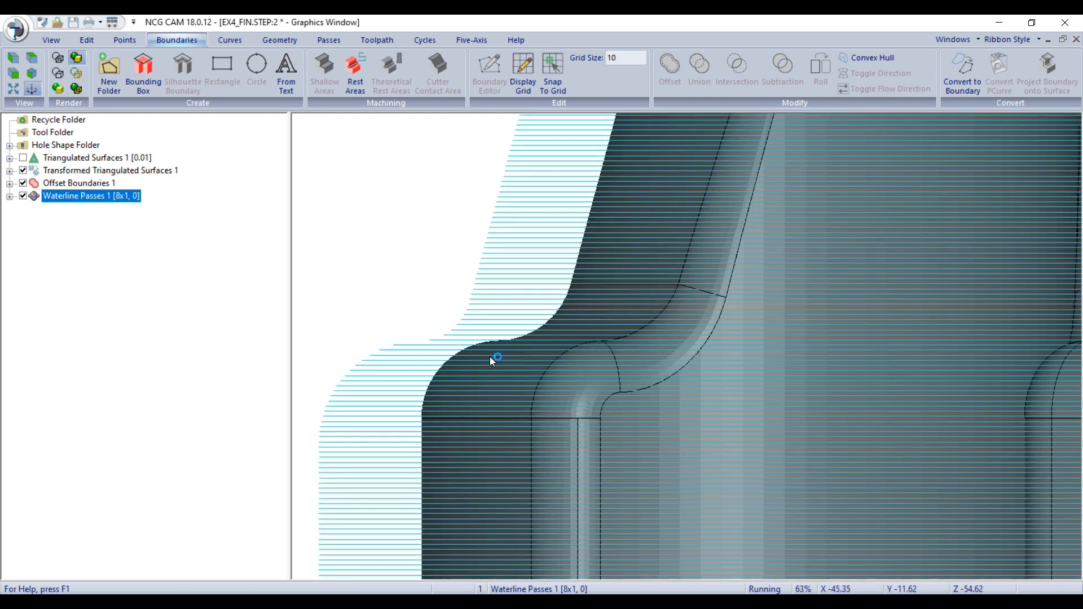
scroll(490, 357, "down", 5)
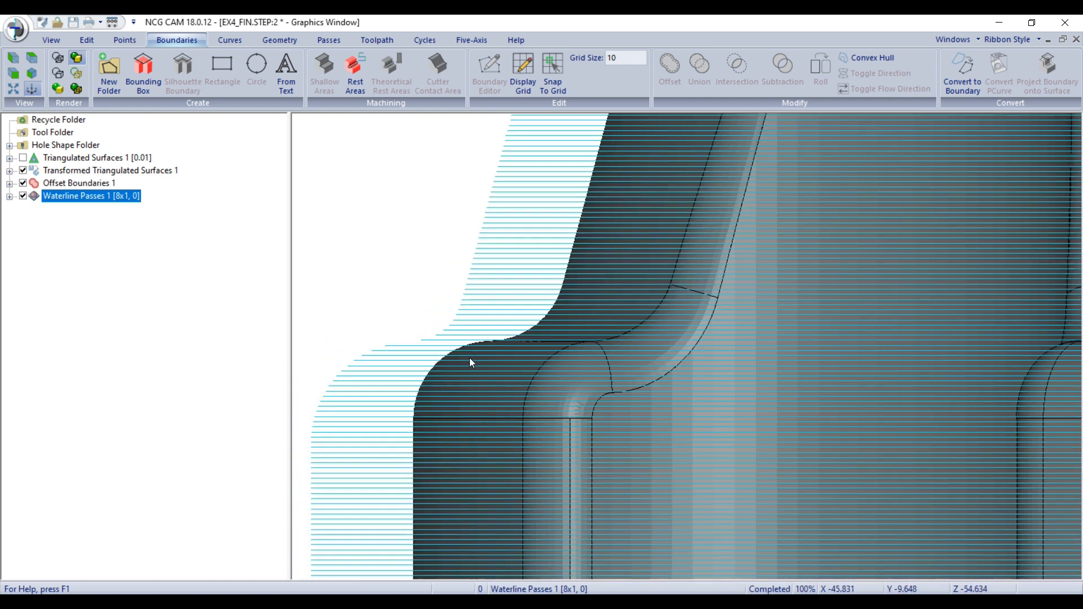
scroll(507, 460, "up", 3)
scroll(482, 448, "up", 2)
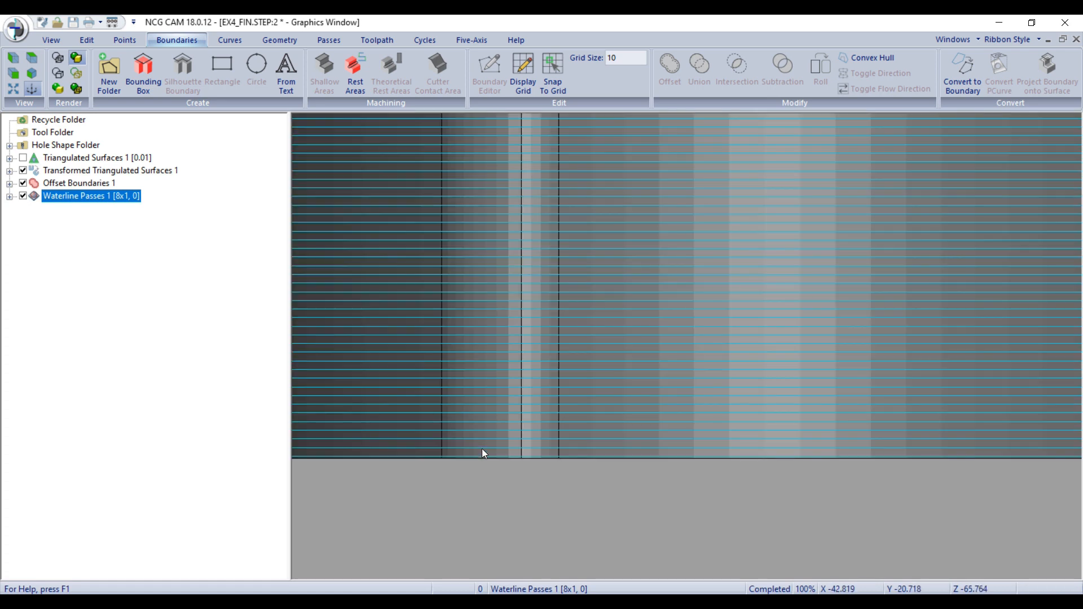
Step: Examine the finished waterline passes around the knob's lobes, corner fillets and lower edge from several angles
scroll(509, 404, "down", 6)
middle_click_drag(652, 424, 773, 463)
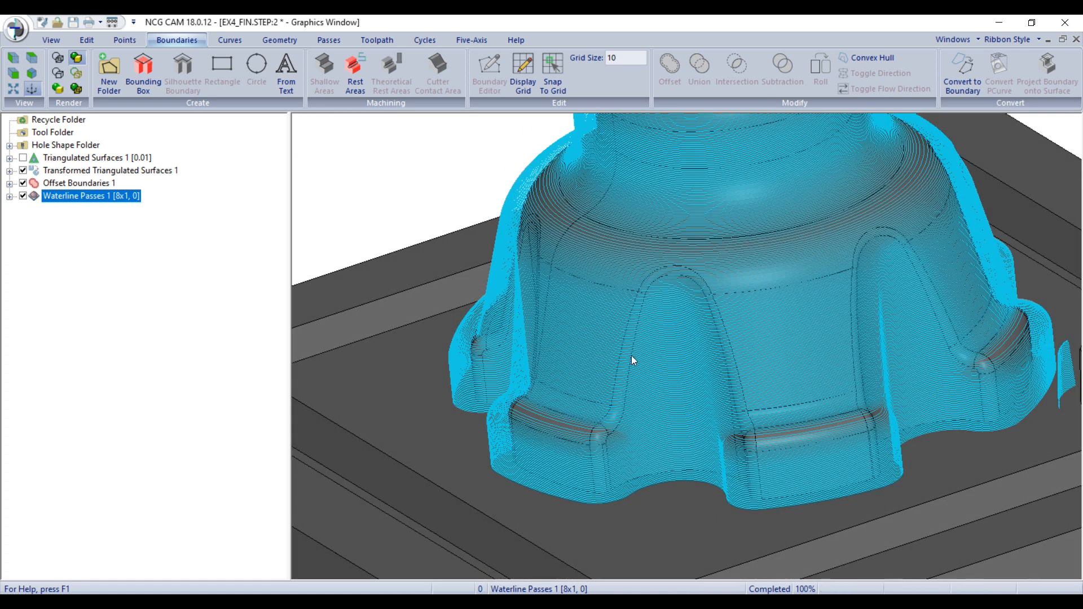
middle_click_drag(632, 356, 689, 521)
scroll(695, 536, "up", 4)
scroll(658, 434, "down", 5)
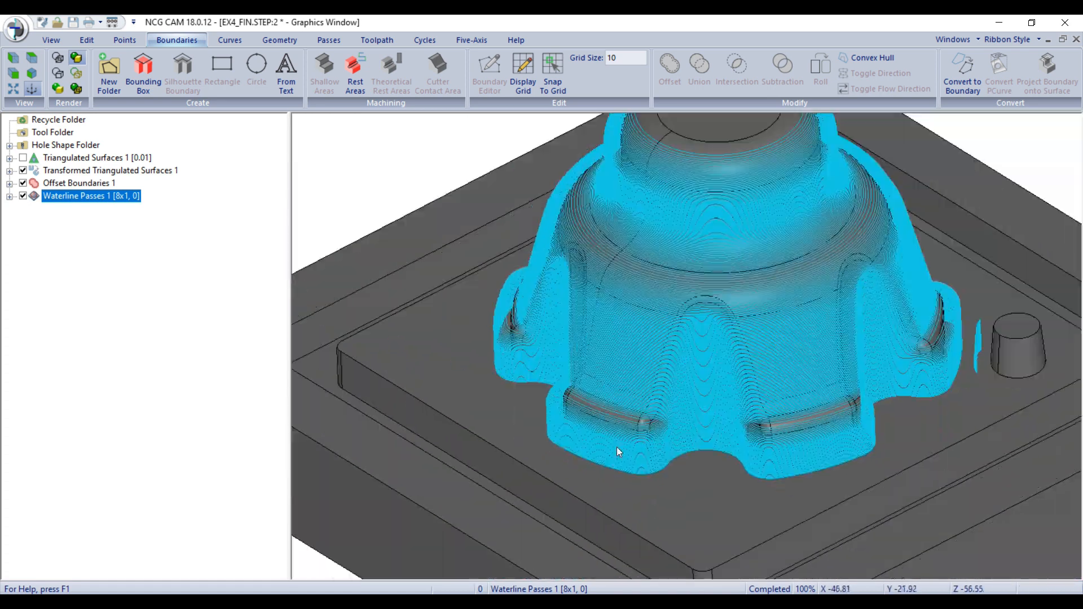
scroll(737, 474, "up", 2)
scroll(702, 405, "up", 4)
scroll(655, 361, "up", 2)
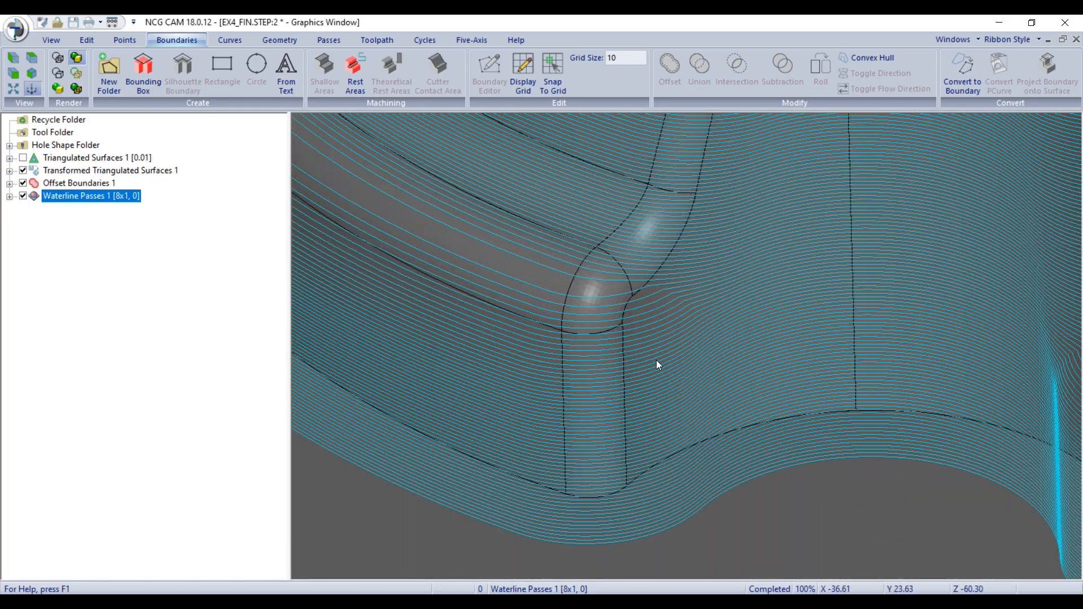
scroll(591, 423, "down", 4)
scroll(583, 446, "up", 3)
scroll(858, 444, "down", 4)
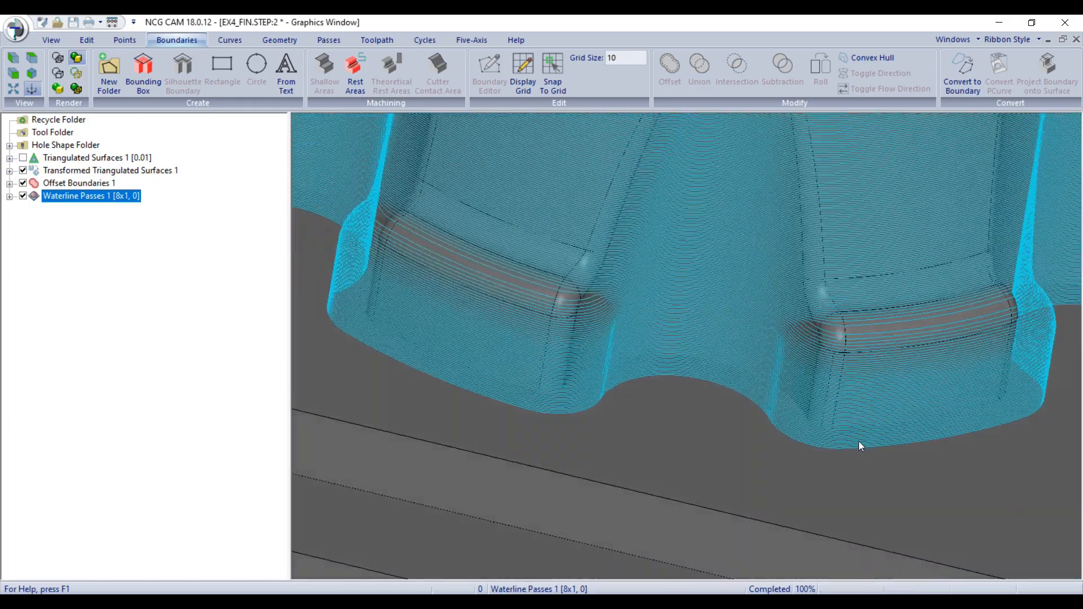
scroll(738, 442, "up", 4)
scroll(375, 430, "down", 3)
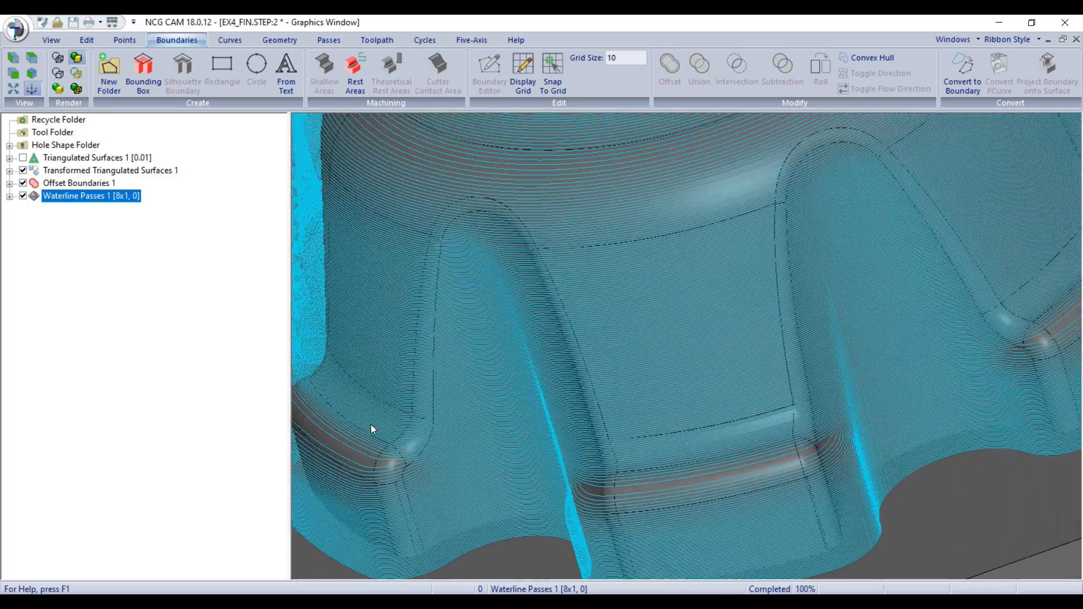
scroll(726, 427, "down", 5)
middle_click_drag(726, 427, 641, 383)
middle_click_drag(709, 430, 889, 436)
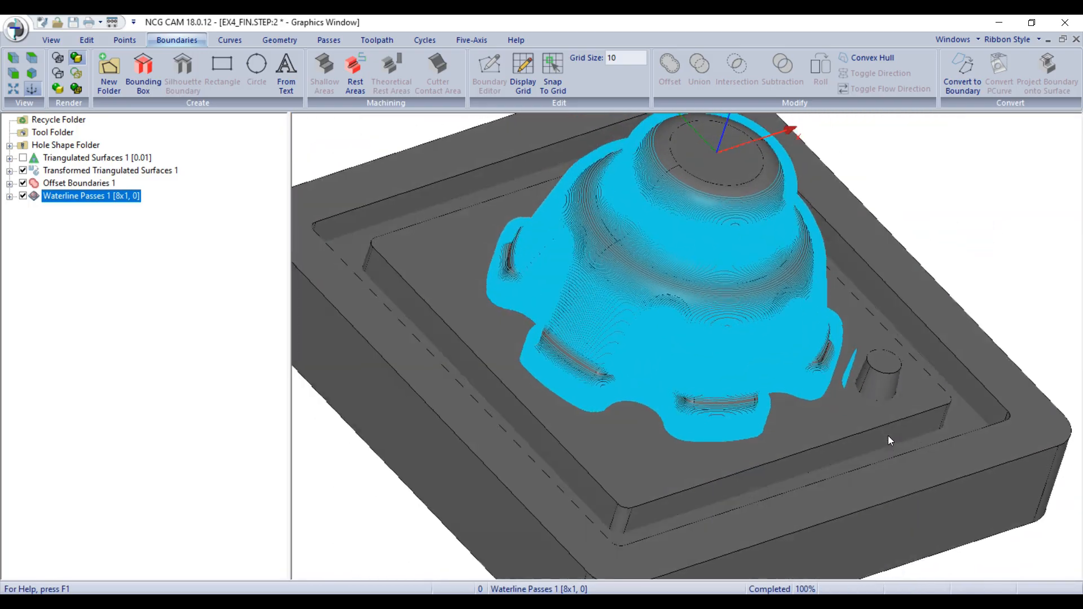
Step: Delete the stray group of waterline passes between the knob and the tapered pin
scroll(860, 376, "up", 6)
middle_click_drag(831, 340, 835, 395)
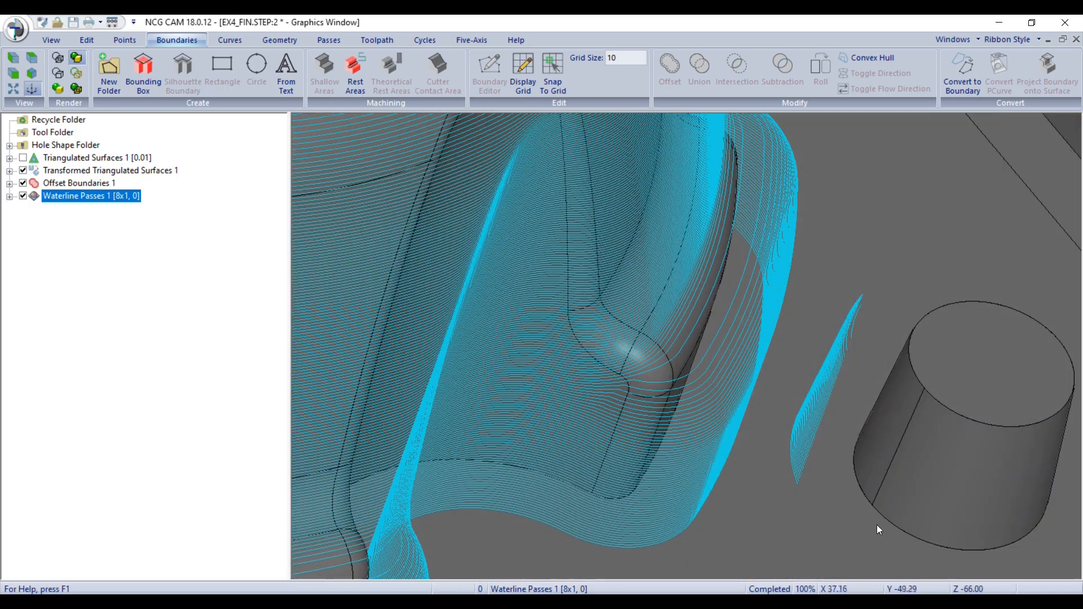
left_click_drag(883, 533, 794, 307)
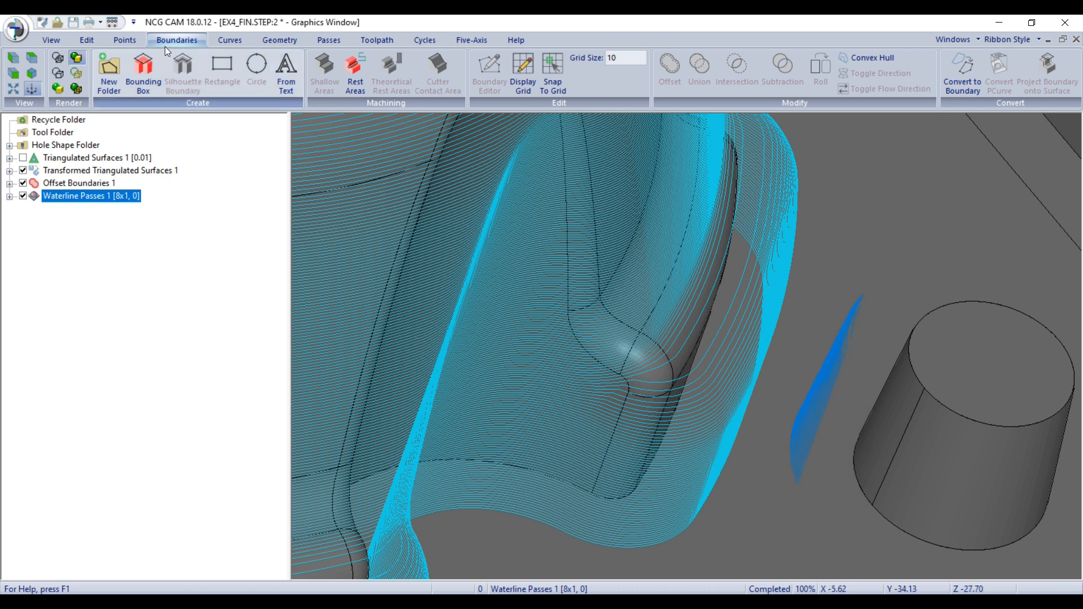
left_click(98, 38)
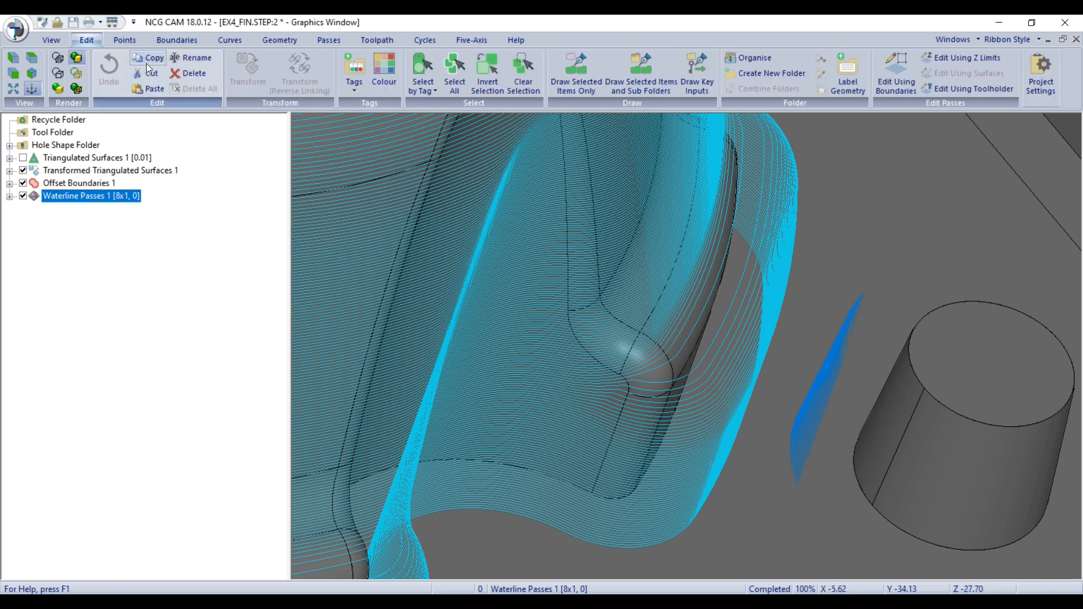
left_click(184, 75)
middle_click_drag(842, 391, 750, 472)
scroll(750, 472, "down", 4)
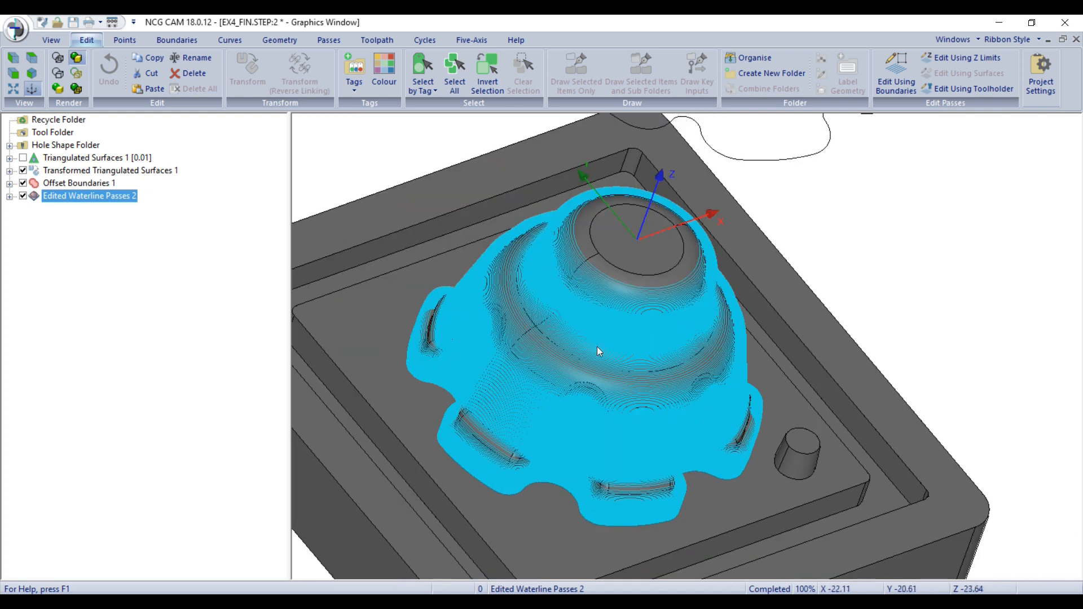
Step: Start a waterline toolpath from the edited passes, with safe Z 50 and bidirectional milling of open passes turned off
middle_click_drag(598, 346, 618, 311)
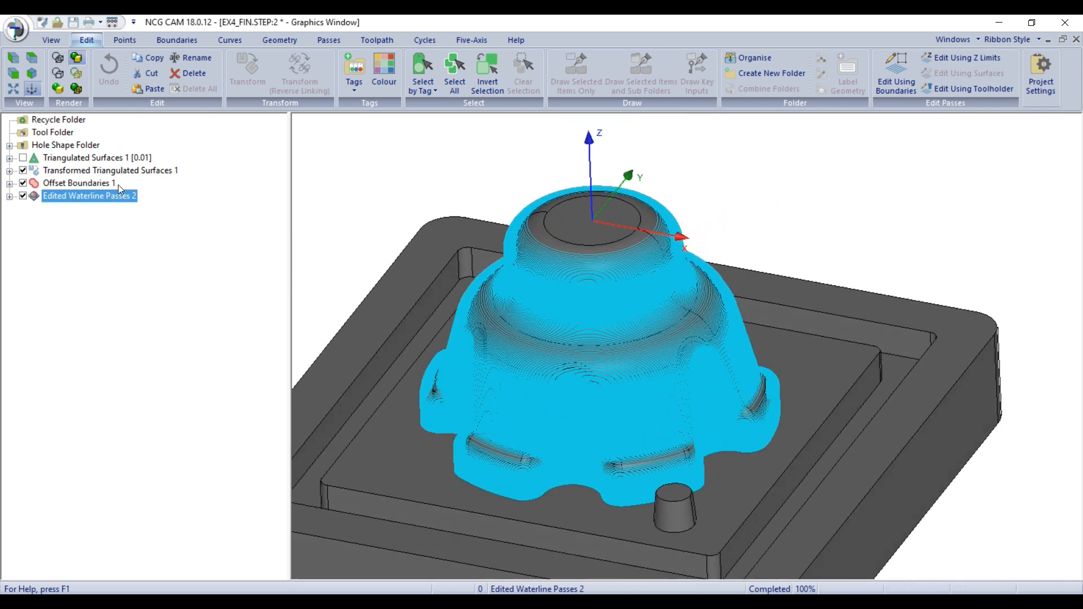
right_click(105, 195)
left_click(173, 141)
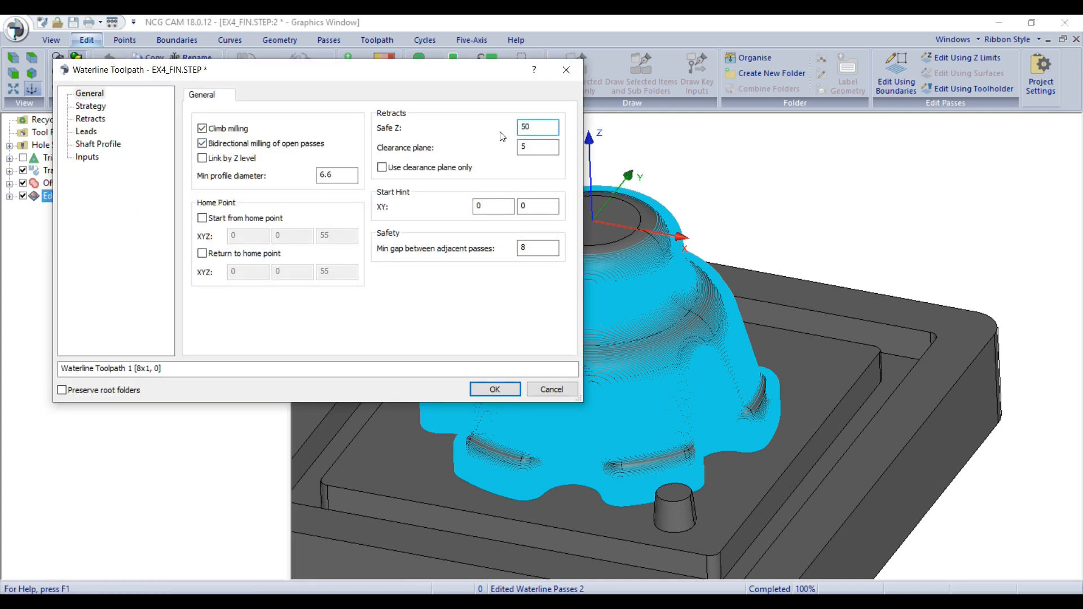
scroll(897, 291, "down", 4)
left_click_drag(784, 306, 784, 312)
left_click(339, 146)
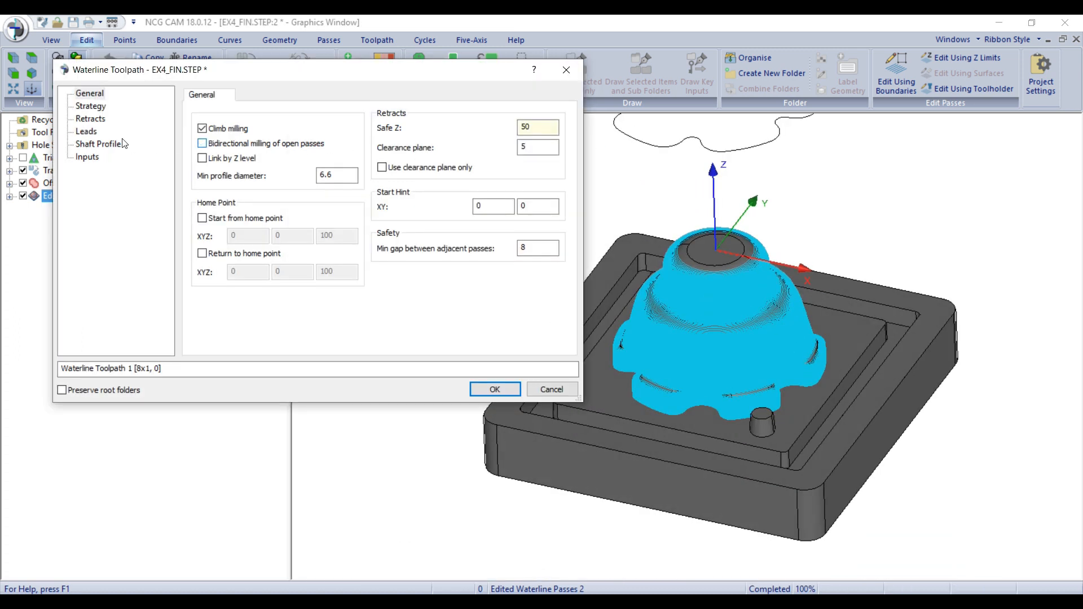
Step: Set the toolpath's stay-on-surface distance to 10 and review its retract settings
left_click(96, 106)
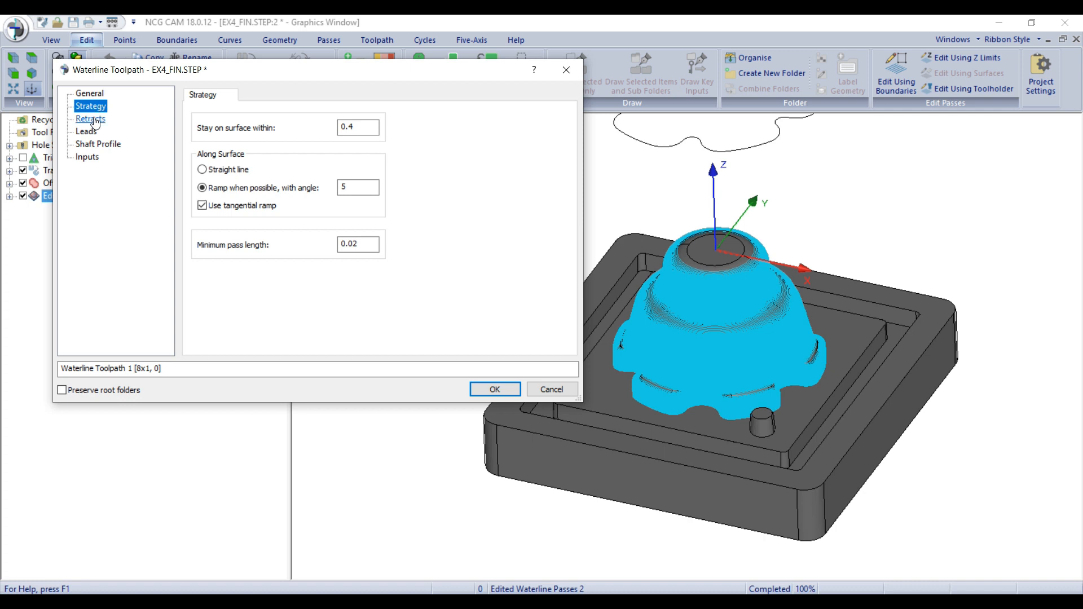
key("Tab")
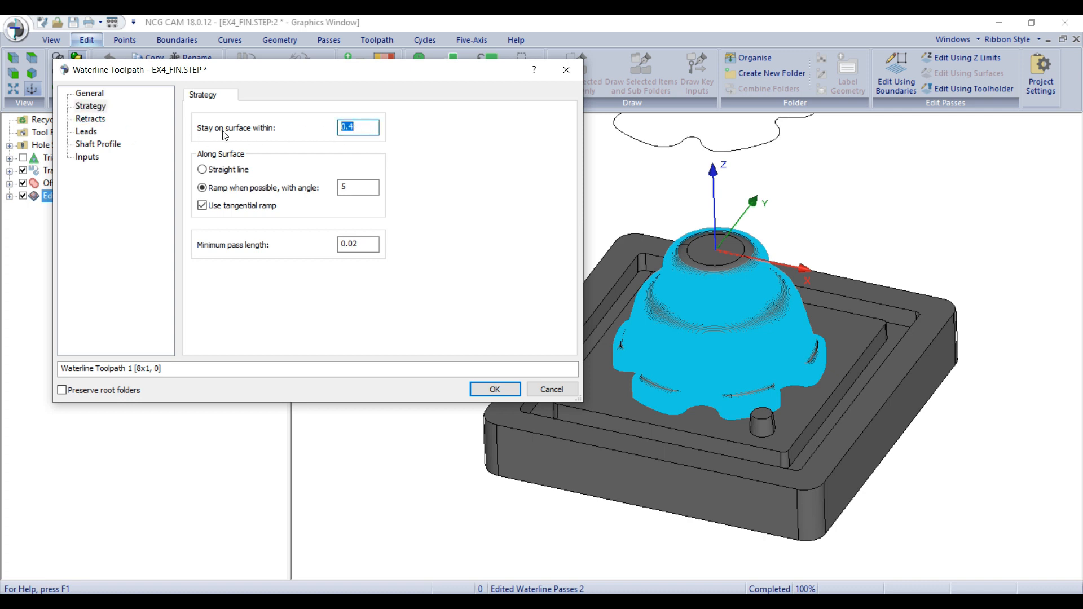
scroll(697, 401, "up", 5)
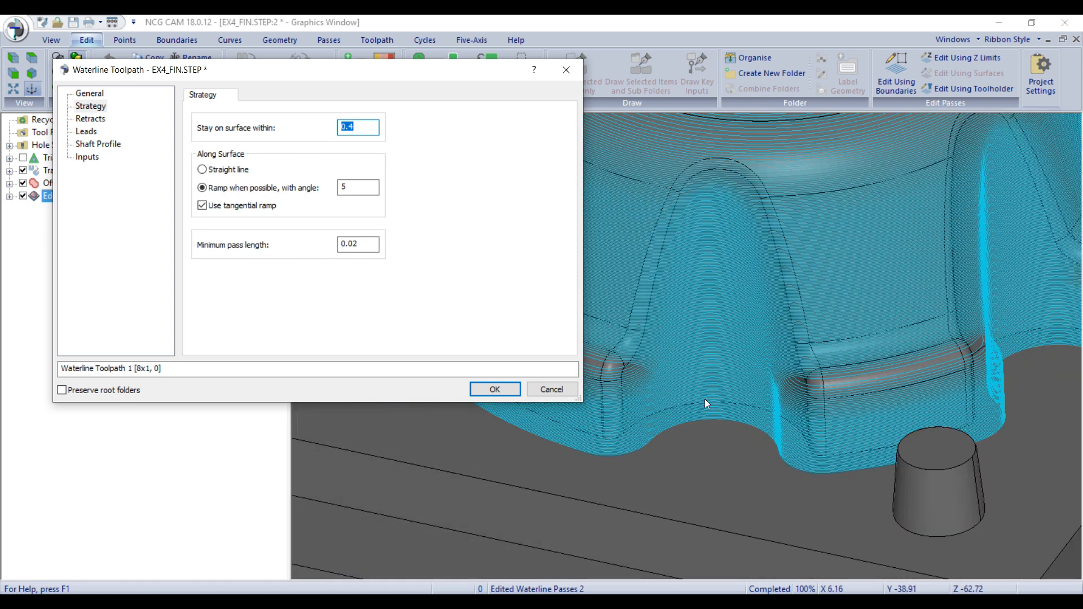
scroll(651, 306, "up", 2)
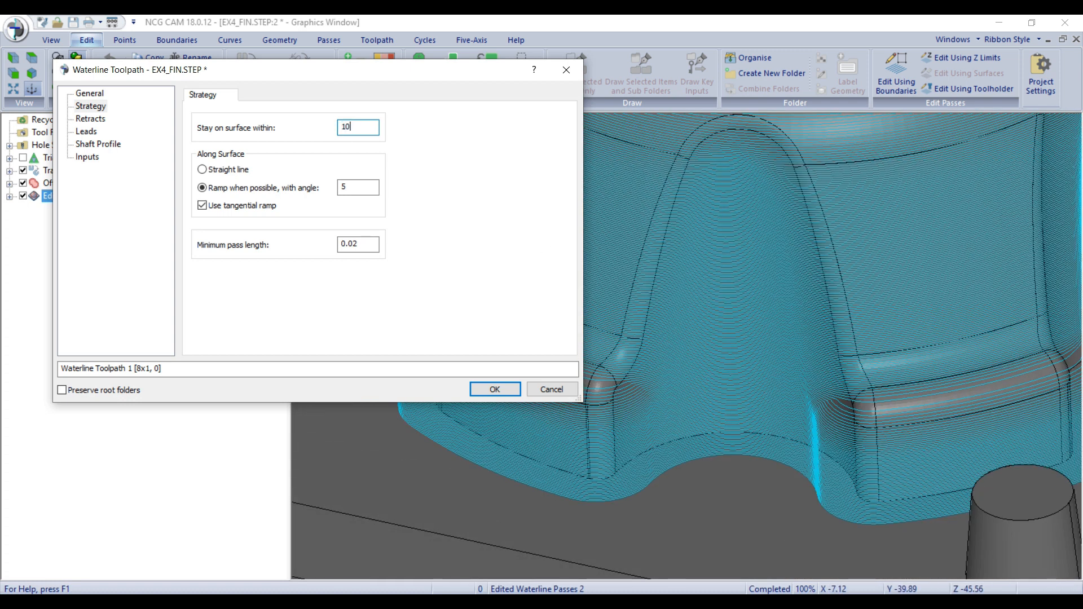
left_click(91, 118)
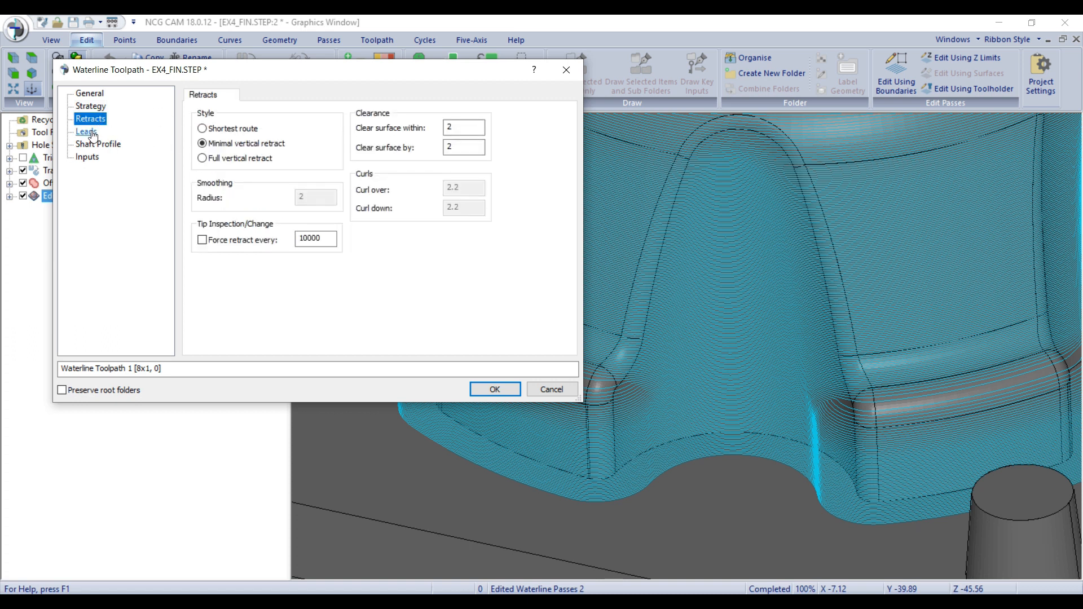
left_click(90, 106)
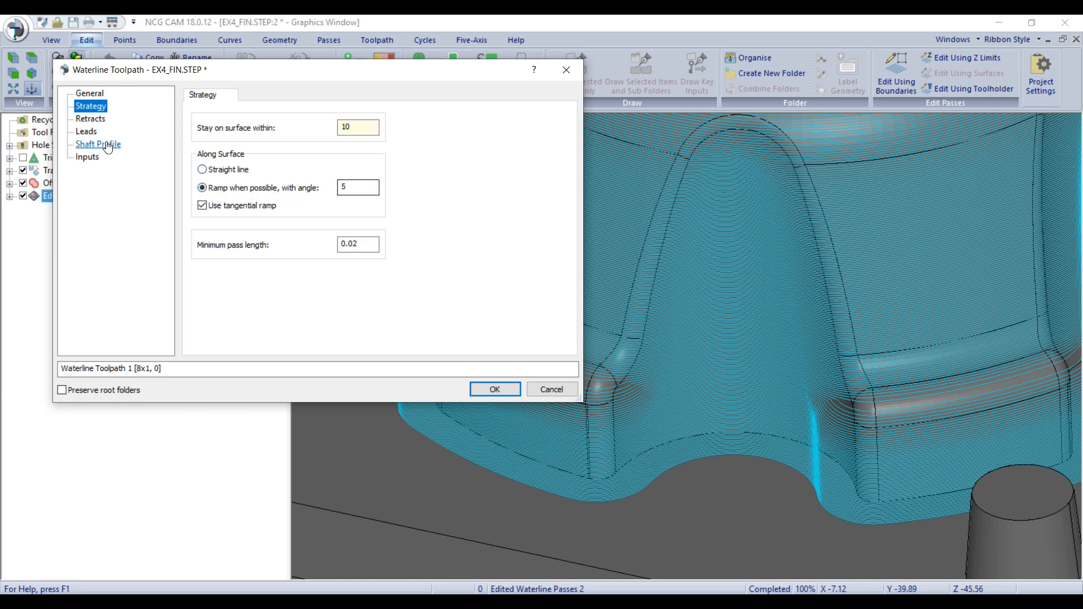
left_click(96, 121)
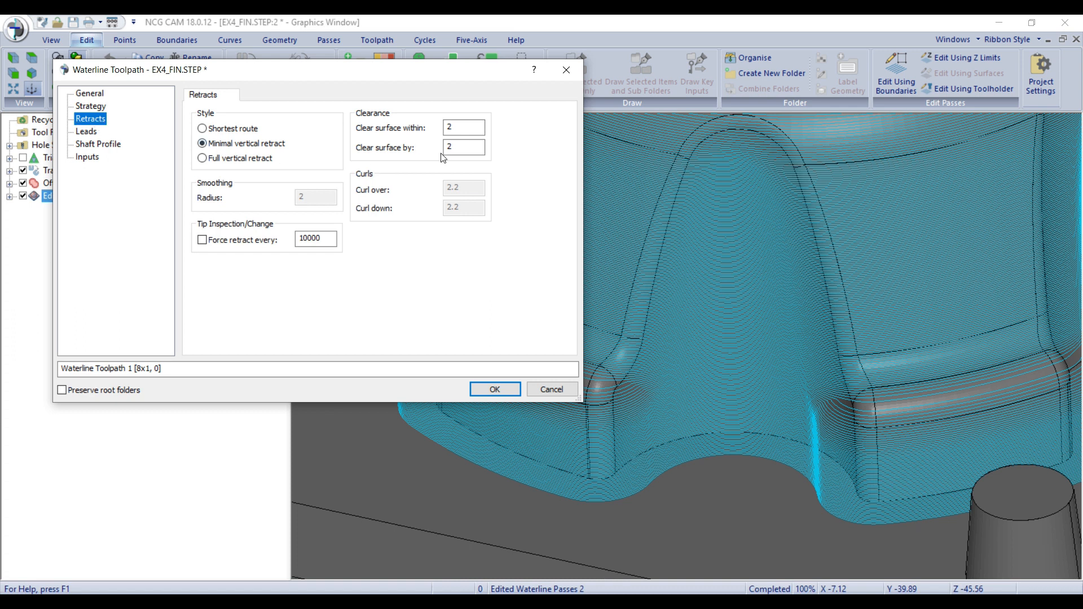
Step: Set the toolpath's horizontal lead in to 2 and the ramp height offset to 0.5
left_click(90, 131)
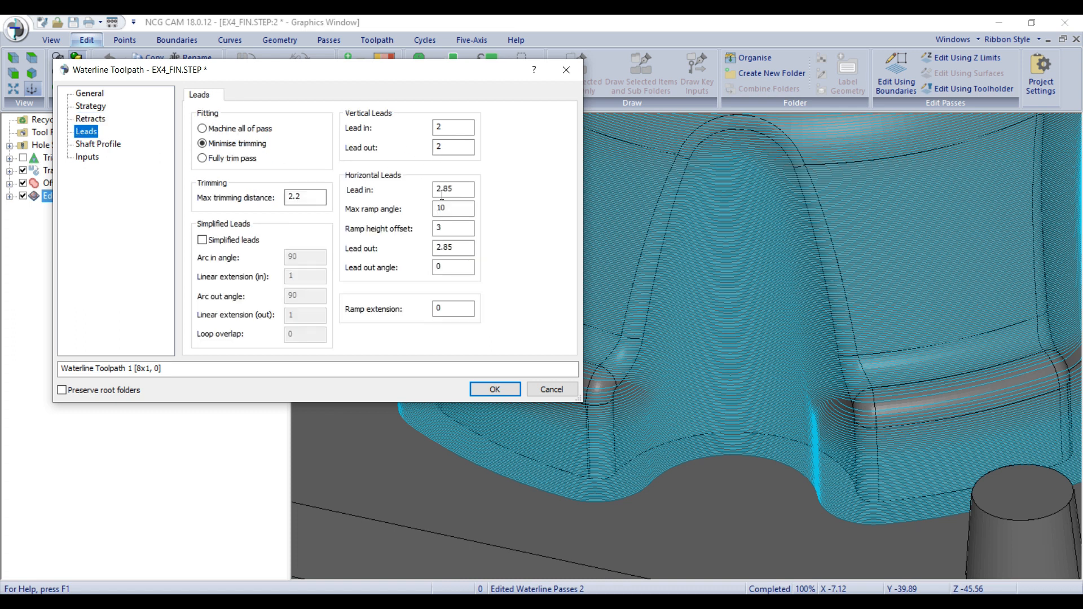
left_click_drag(460, 194, 409, 196)
type("2")
left_click(464, 208)
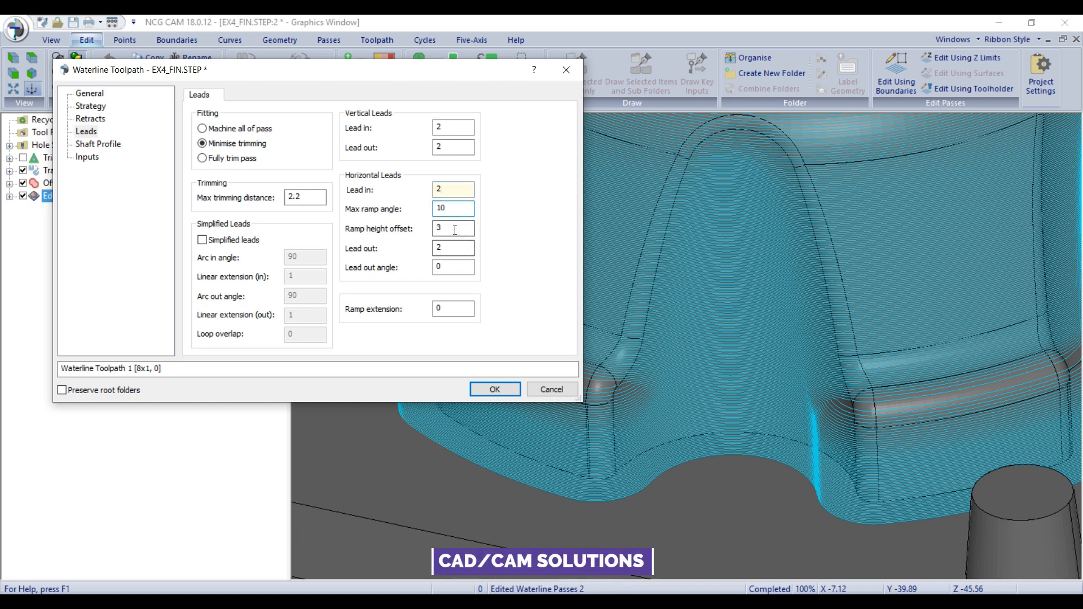
double_click(455, 229)
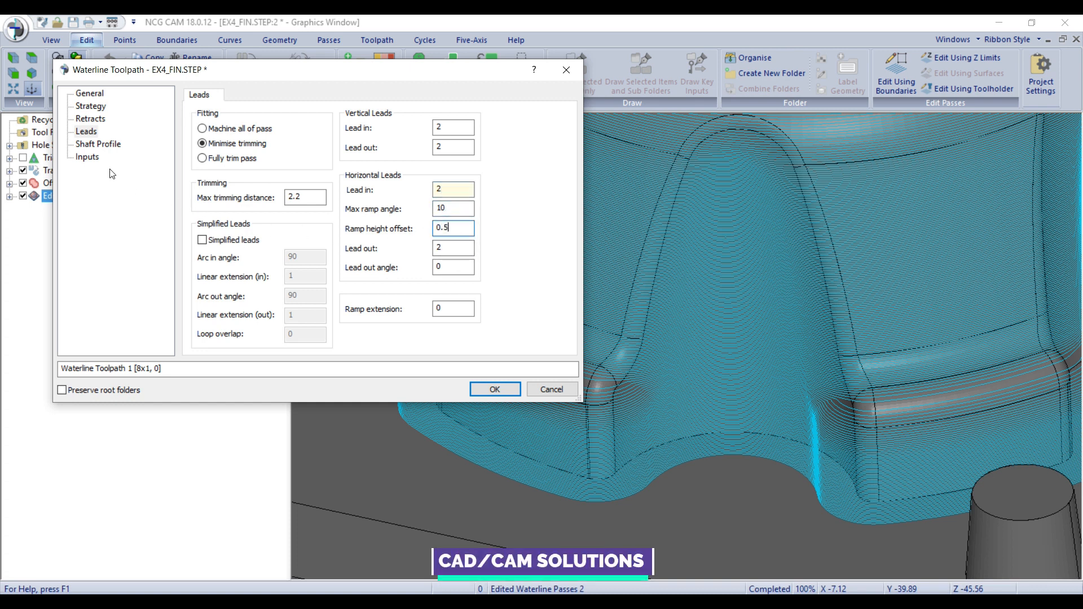
Step: Check the toolpath's shaft profile and inputs, then calculate it and inspect the lead beside the tapered pin
left_click(98, 144)
left_click(88, 157)
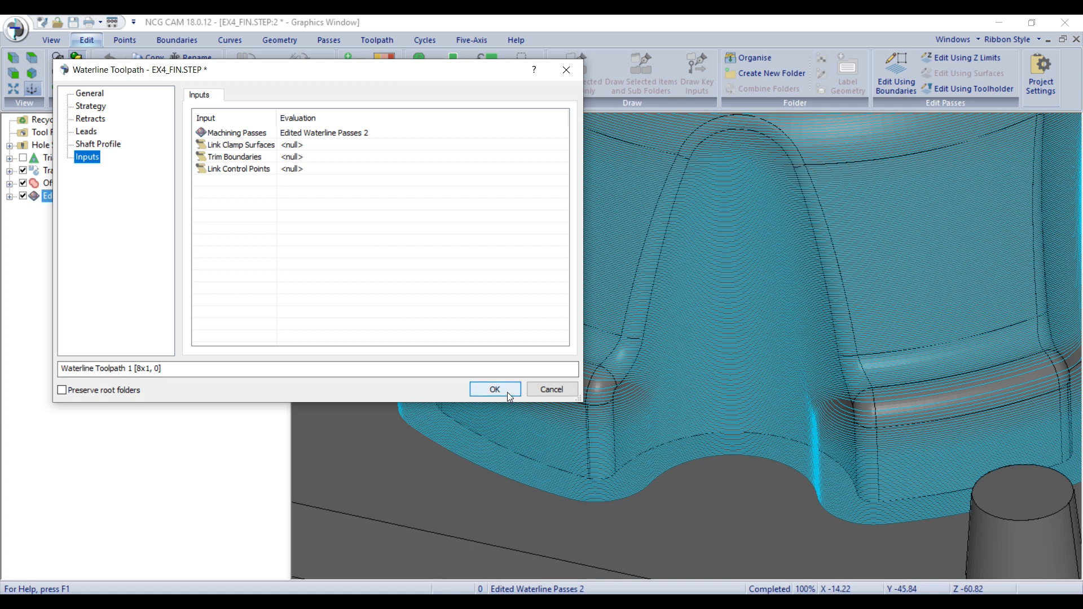
left_click(494, 389)
scroll(604, 404, "down", 5)
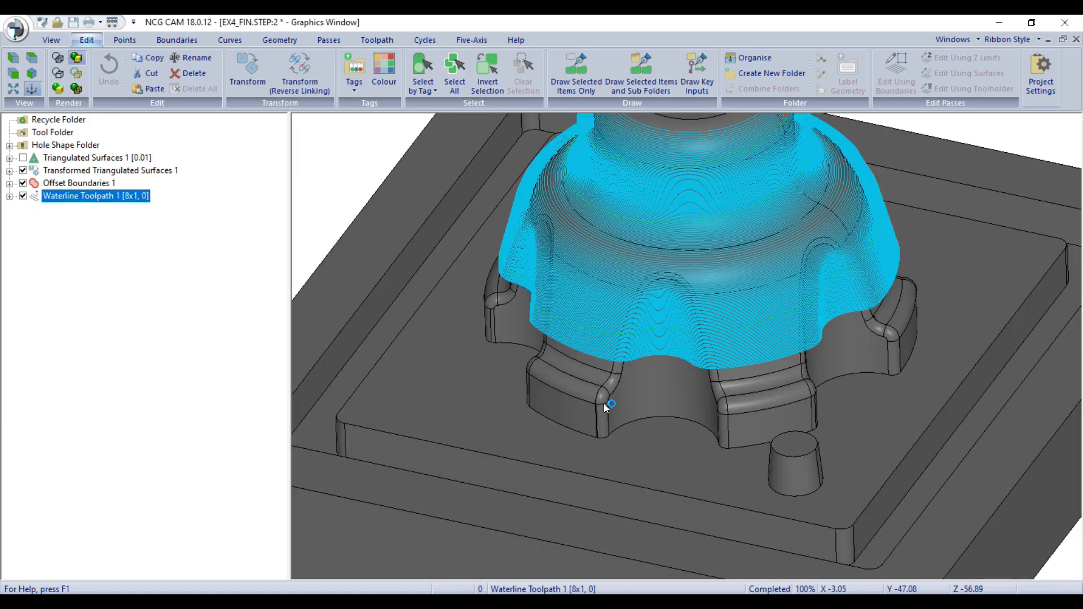
scroll(604, 404, "down", 5)
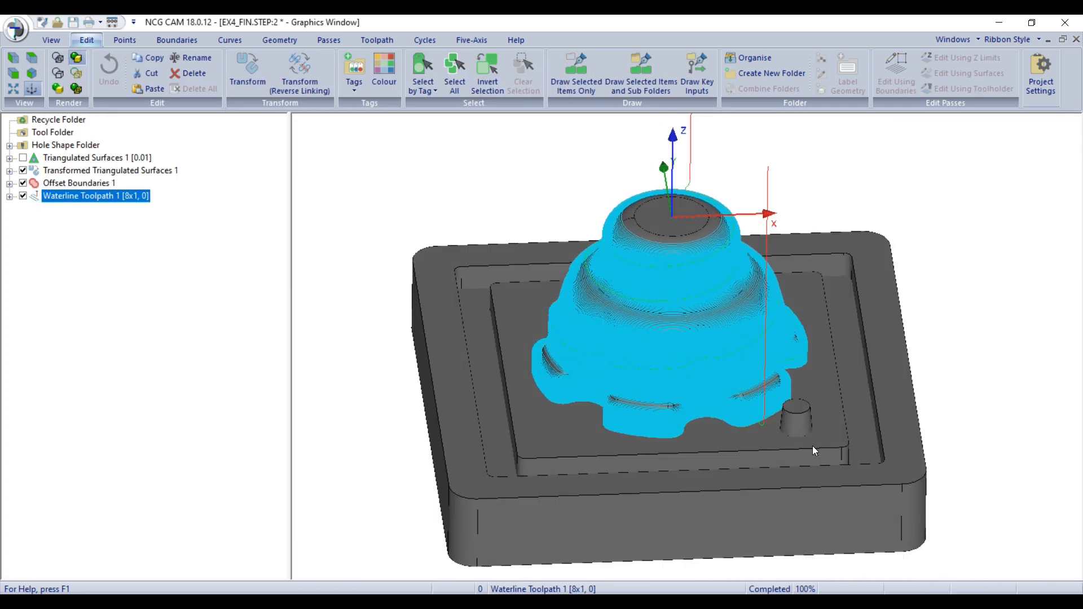
scroll(827, 442, "up", 5)
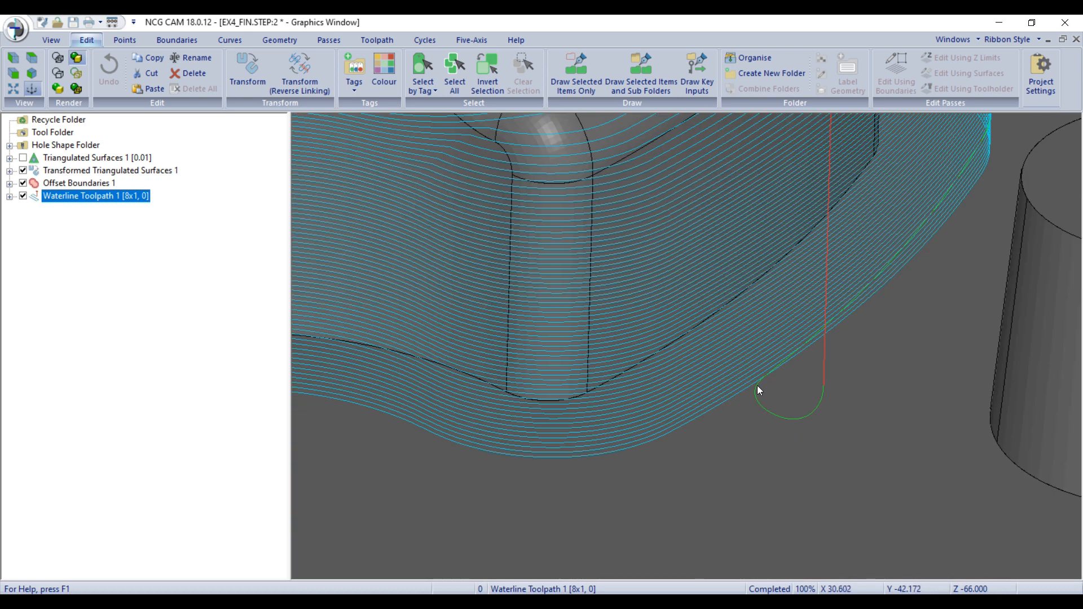
Step: Run the cutter animation for Waterline Toolpath 1, pause it, and display the whole toolpath
scroll(784, 408, "down", 5)
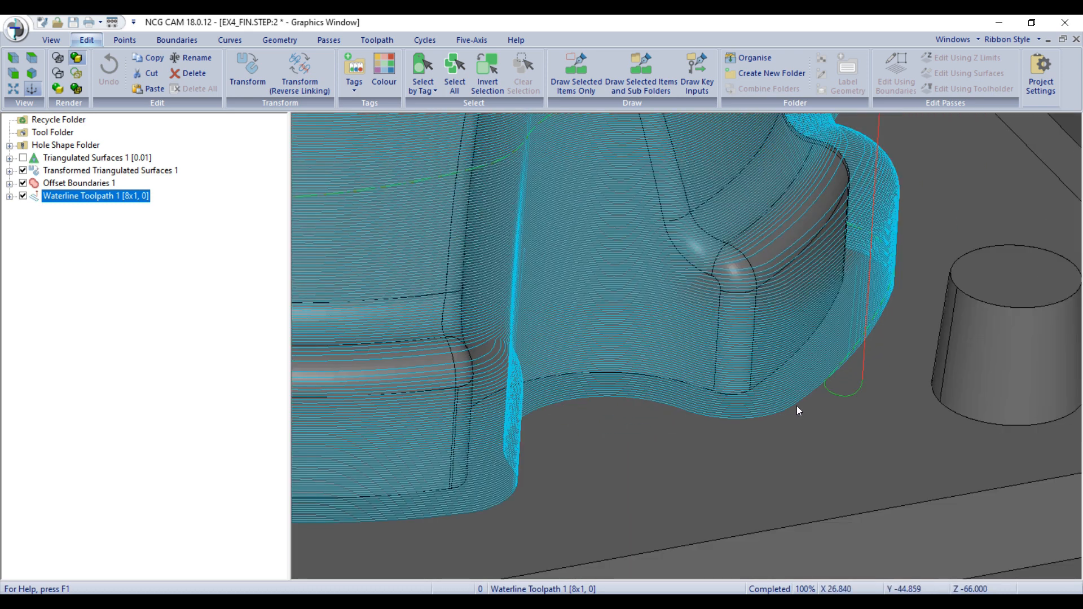
scroll(734, 443, "down", 8)
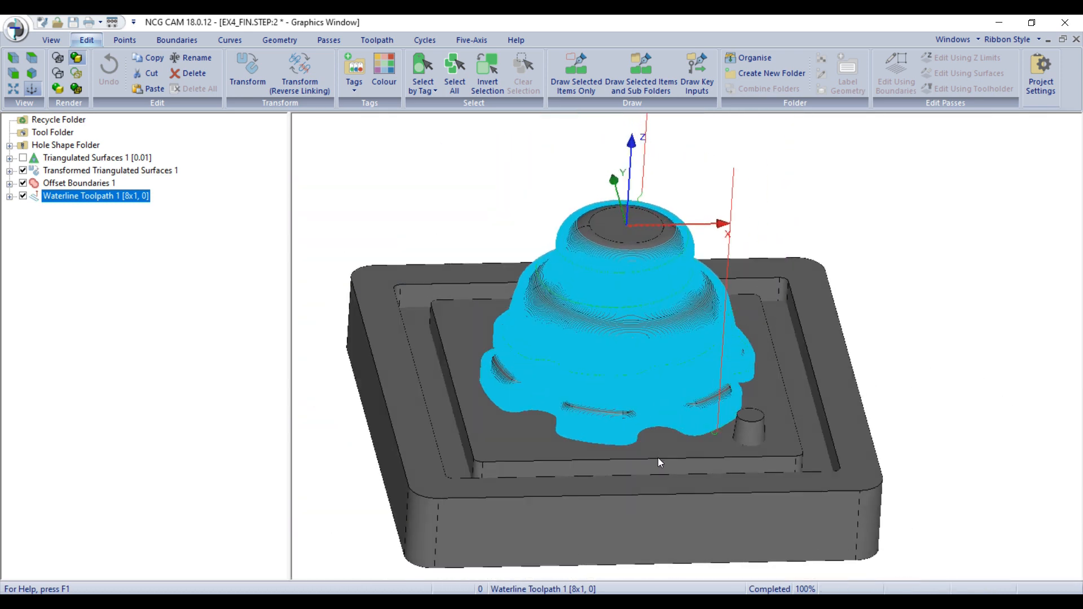
middle_click_drag(628, 300, 580, 309)
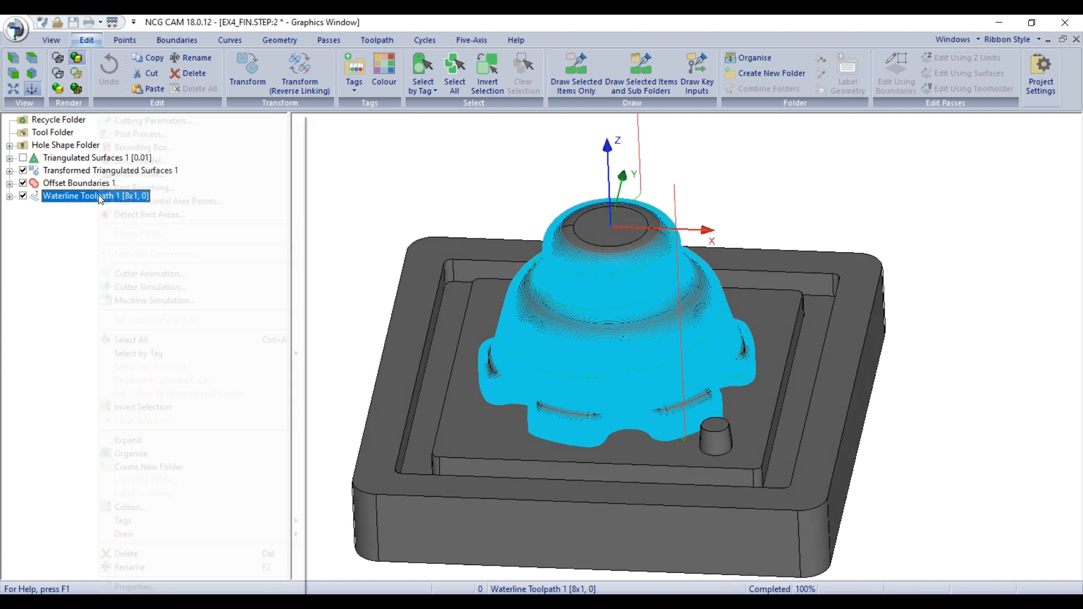
right_click(101, 199)
left_click(198, 274)
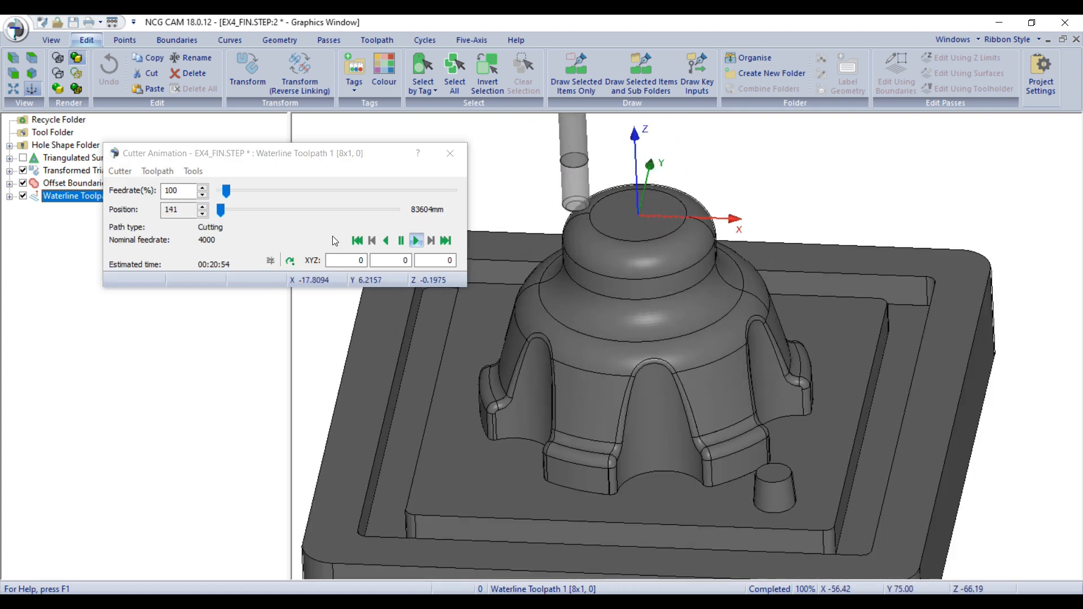
left_click(401, 241)
left_click(158, 171)
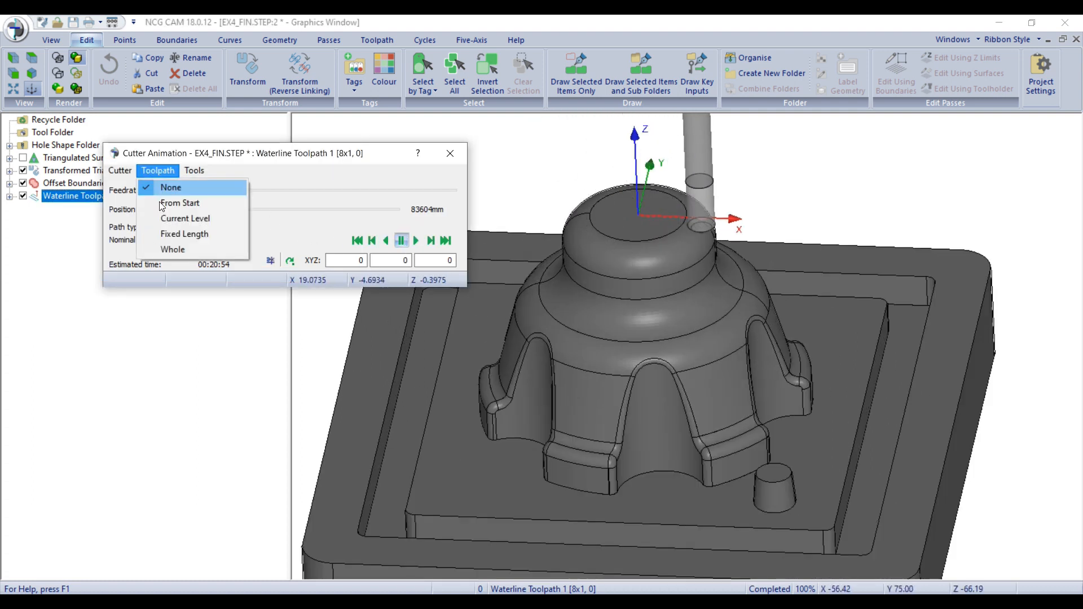
left_click(175, 247)
Step: Position the animated cutter on a pass near the knob's upper edge and examine its contact with the surface
scroll(697, 232, "up", 3)
scroll(697, 232, "up", 5)
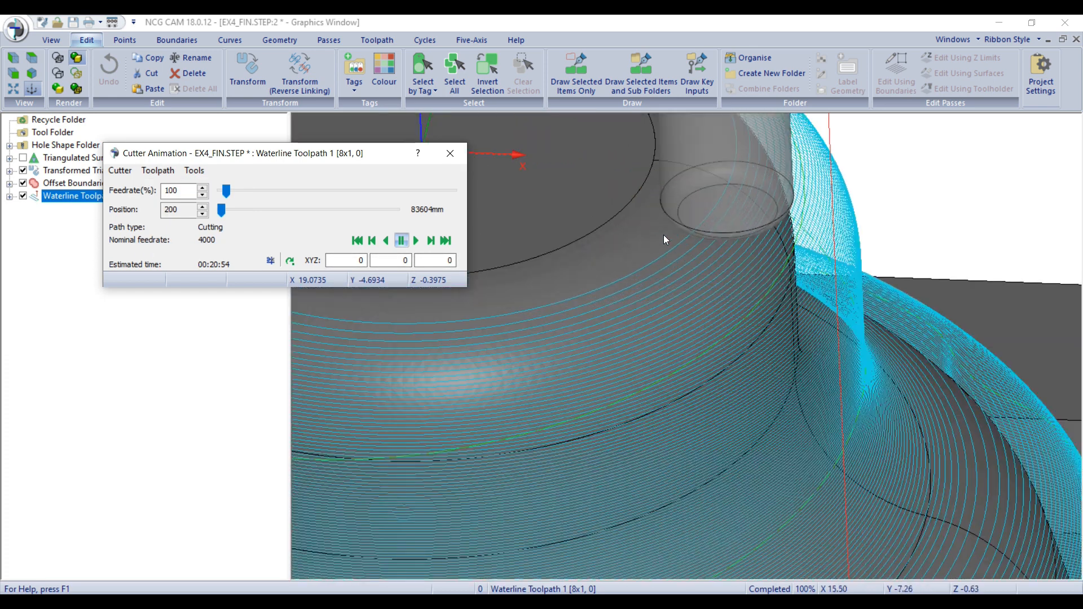
double_click(686, 252)
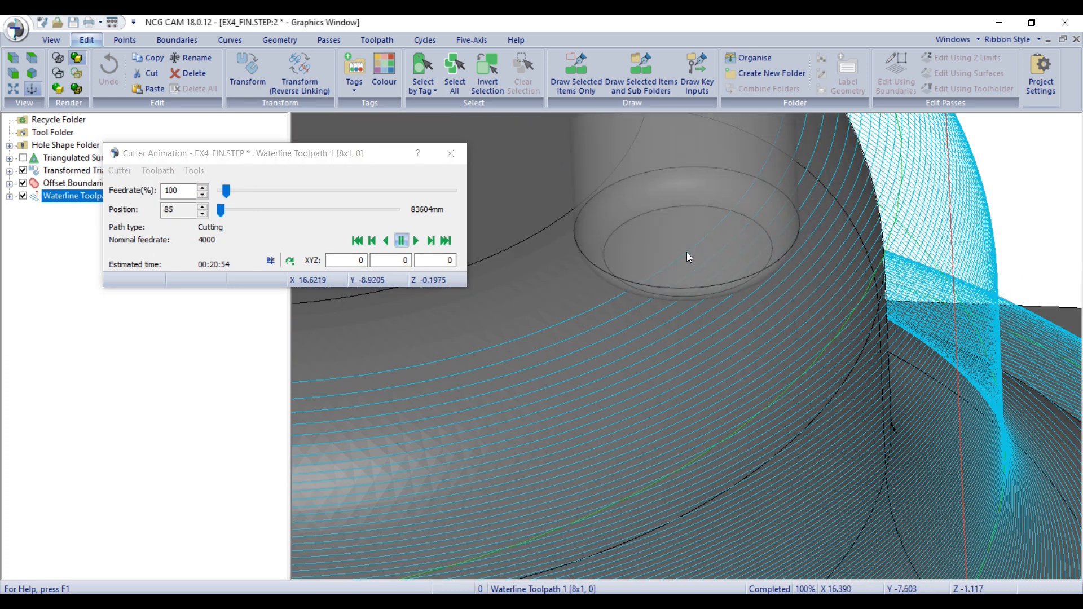
scroll(712, 259, "down", 4)
middle_click_drag(712, 259, 743, 233)
scroll(744, 233, "down", 5)
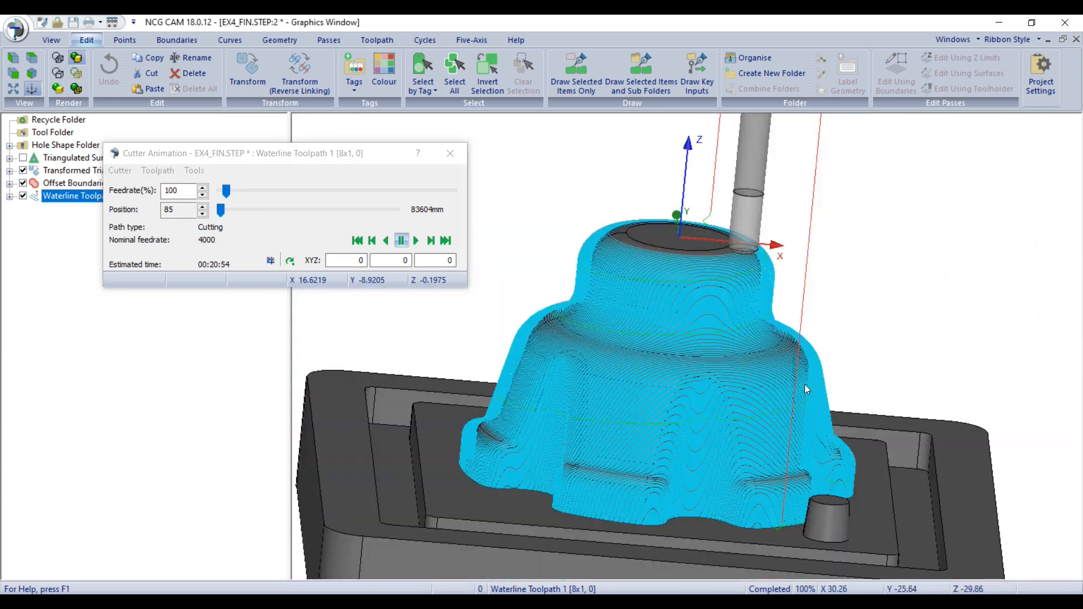
middle_click_drag(805, 384, 928, 352)
scroll(748, 219, "up", 6)
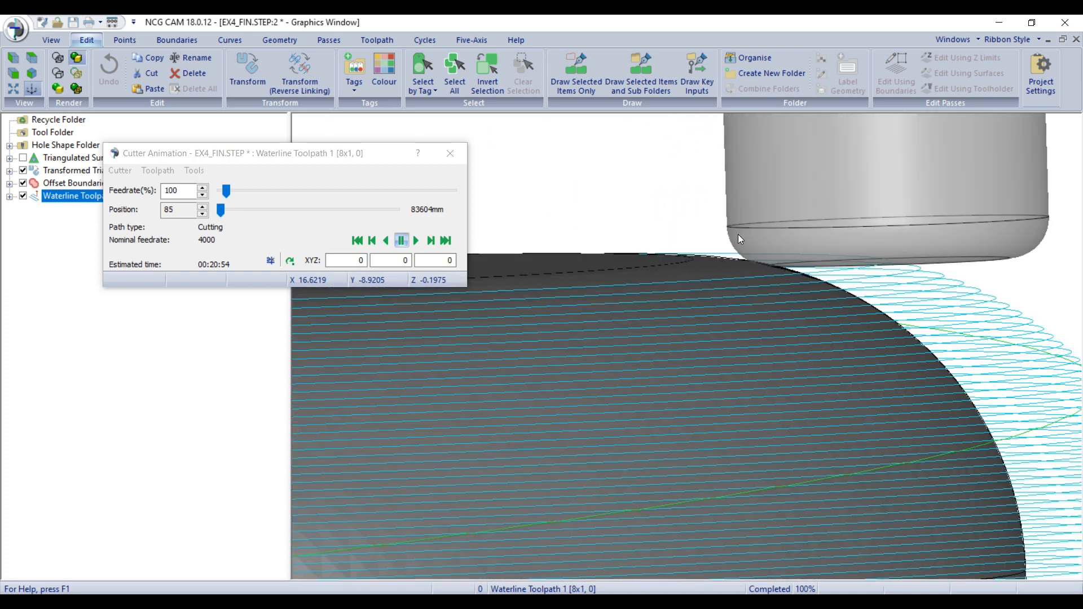
Step: Position the cutter above the knob's lower lobe near the tapered pin, examine its contact, and close the animation
scroll(725, 255, "down", 8)
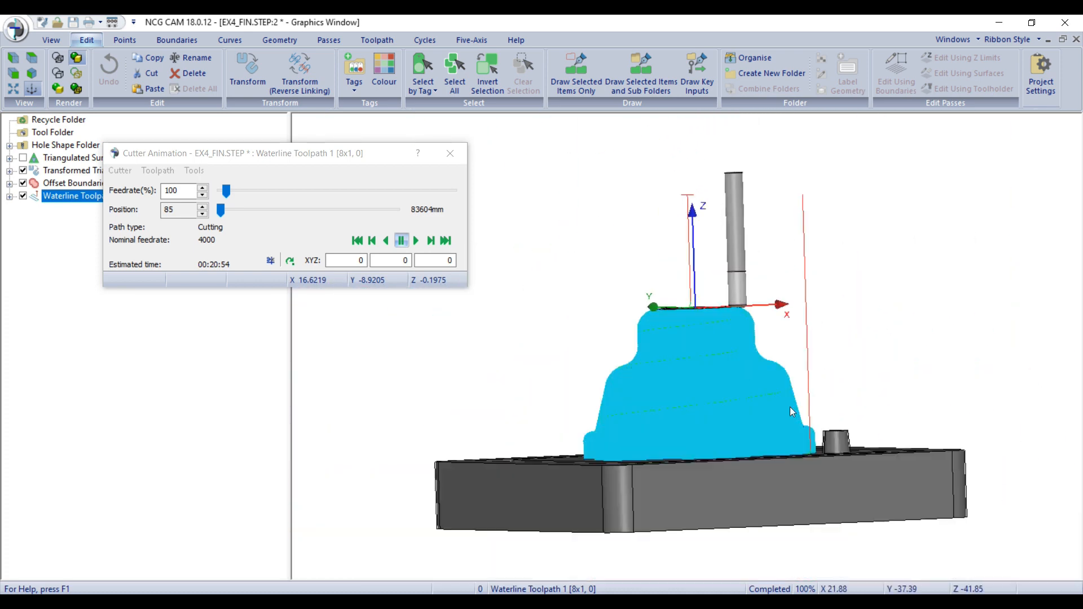
scroll(762, 452, "up", 8)
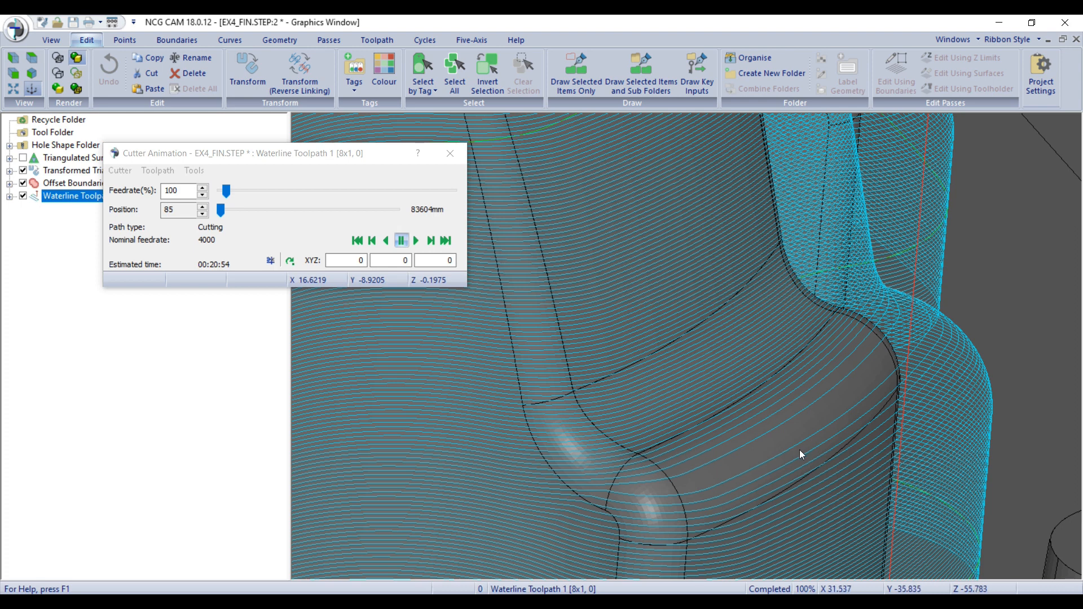
scroll(797, 445, "down", 8)
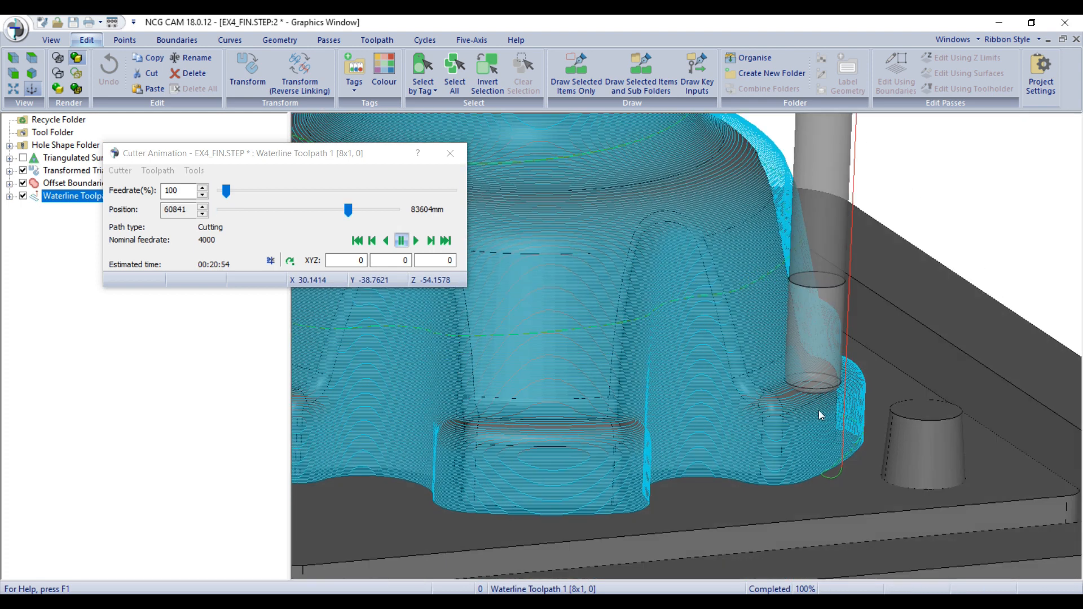
scroll(880, 328, "up", 8)
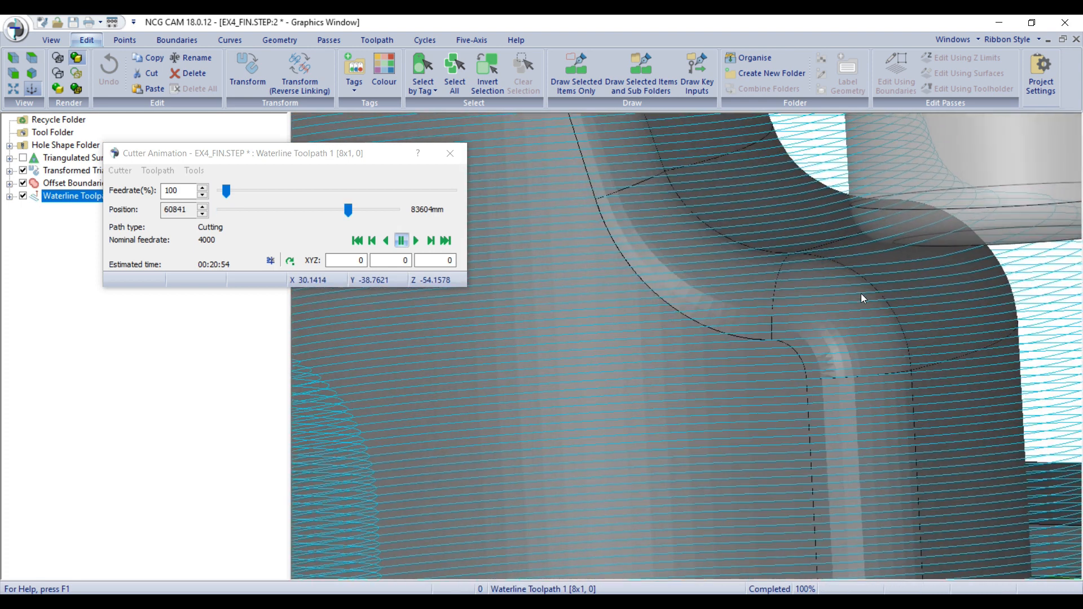
scroll(892, 262, "down", 4)
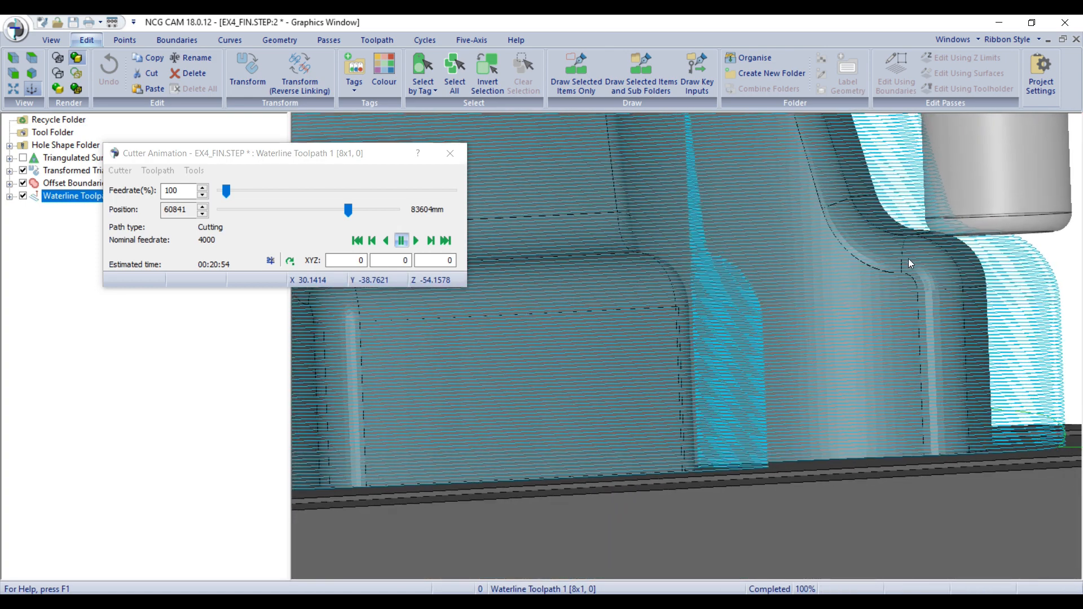
middle_click_drag(909, 259, 882, 275)
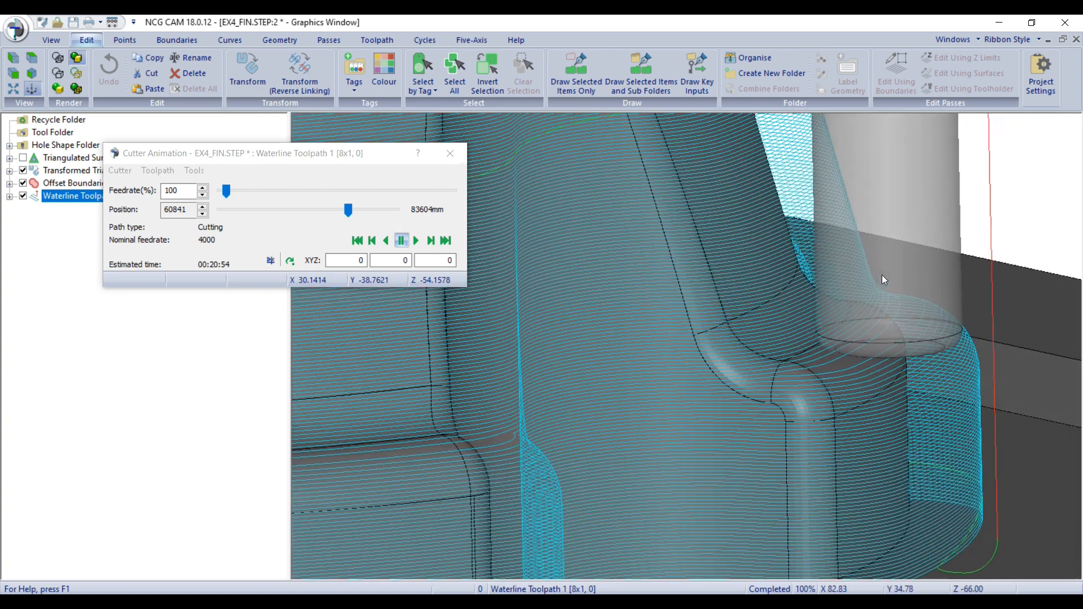
scroll(880, 282, "down", 8)
middle_click_drag(767, 378, 724, 322)
left_click(462, 151)
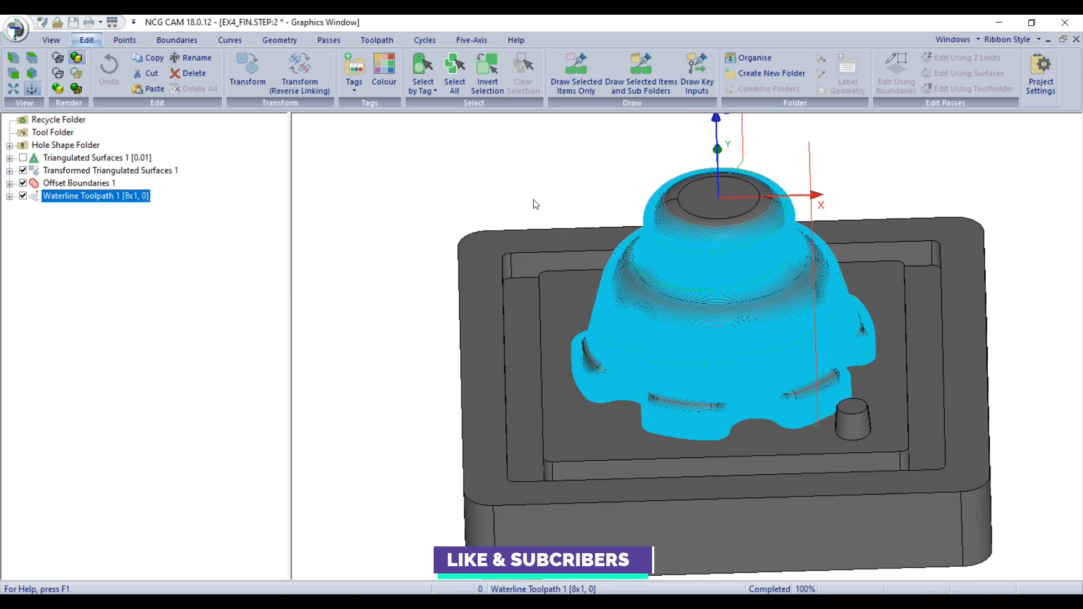
Step: Hide Waterline Toolpath 1 and bring the tapered pin beside the knob into close view
middle_click_drag(779, 361, 825, 418)
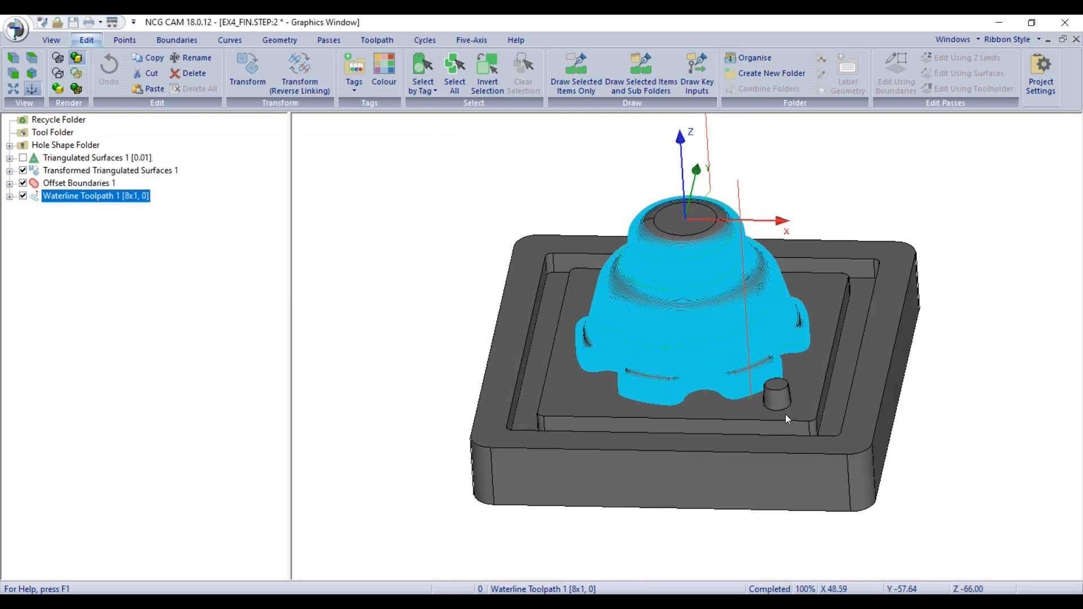
scroll(779, 416, "up", 2)
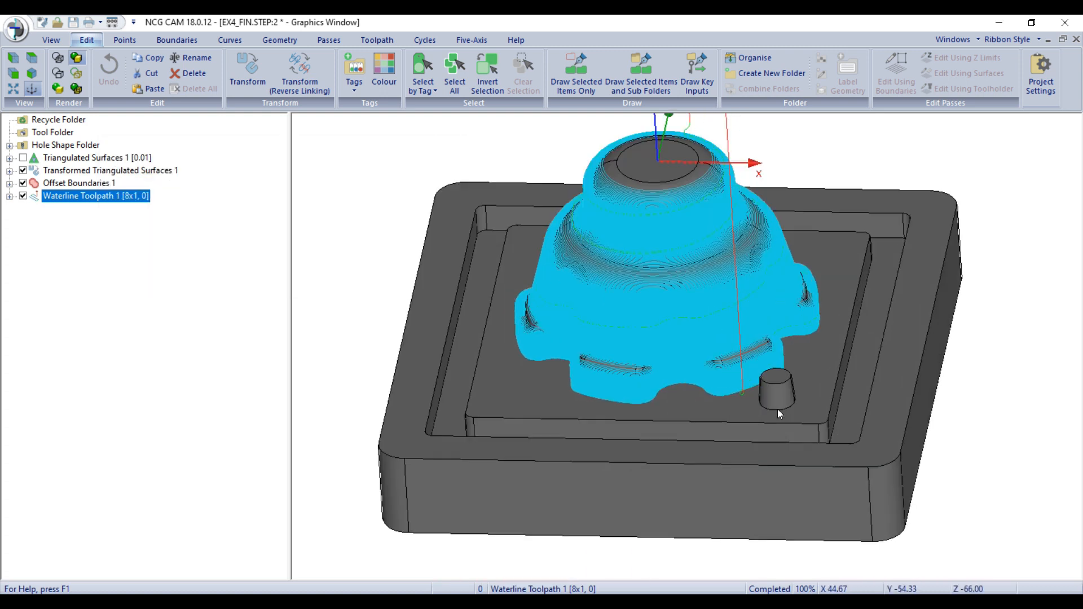
left_click(24, 196)
mouse_move(690, 424)
middle_mouse_down()
mouse_move(815, 428)
mouse_move(672, 313)
middle_mouse_up()
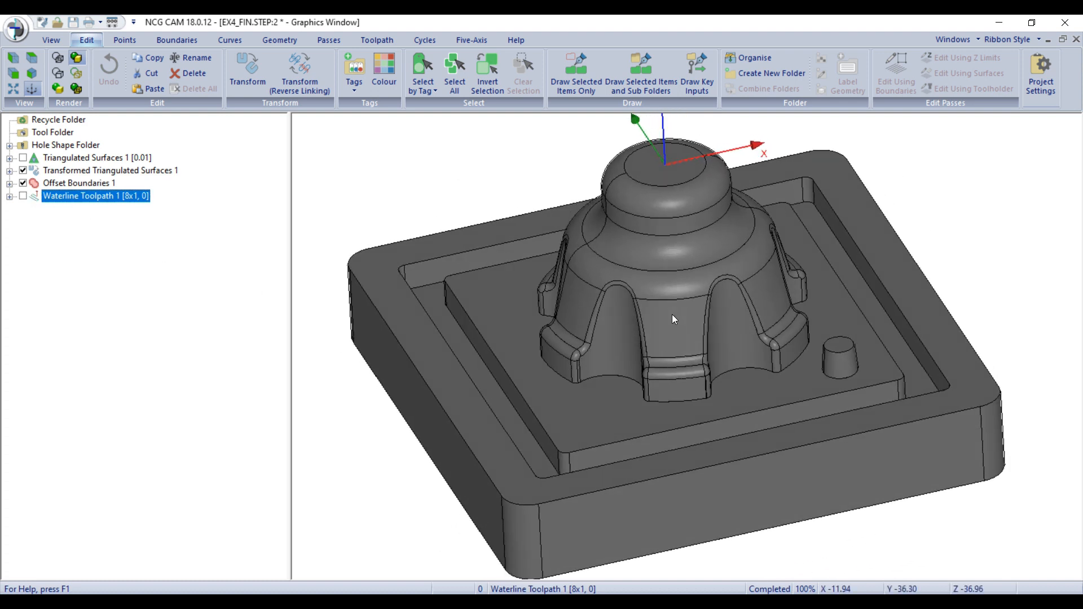
scroll(879, 368, "up", 5)
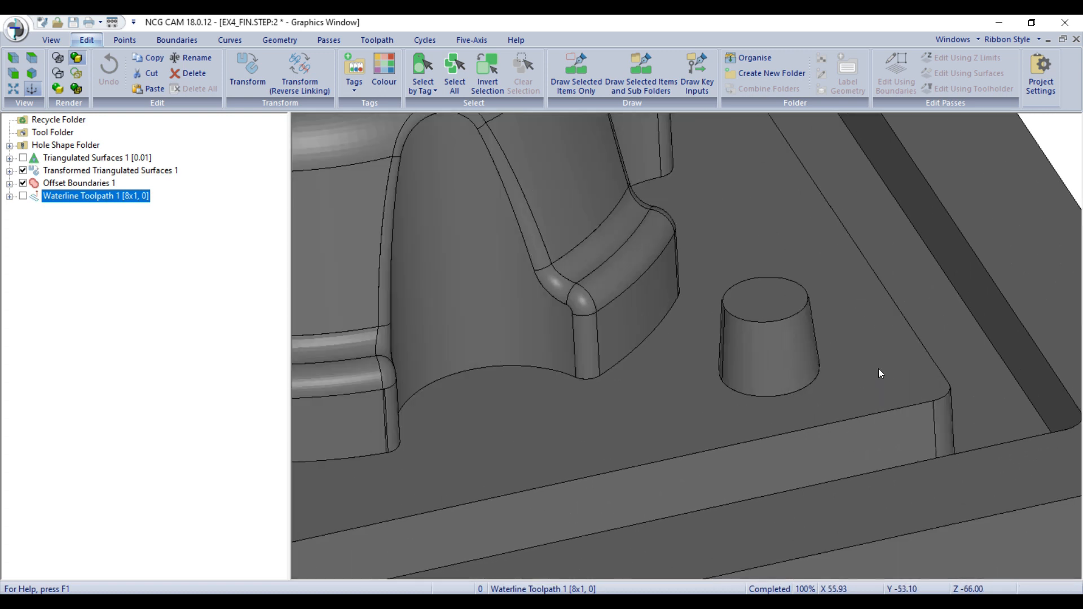
scroll(792, 357, "down", 4)
scroll(792, 357, "up", 3)
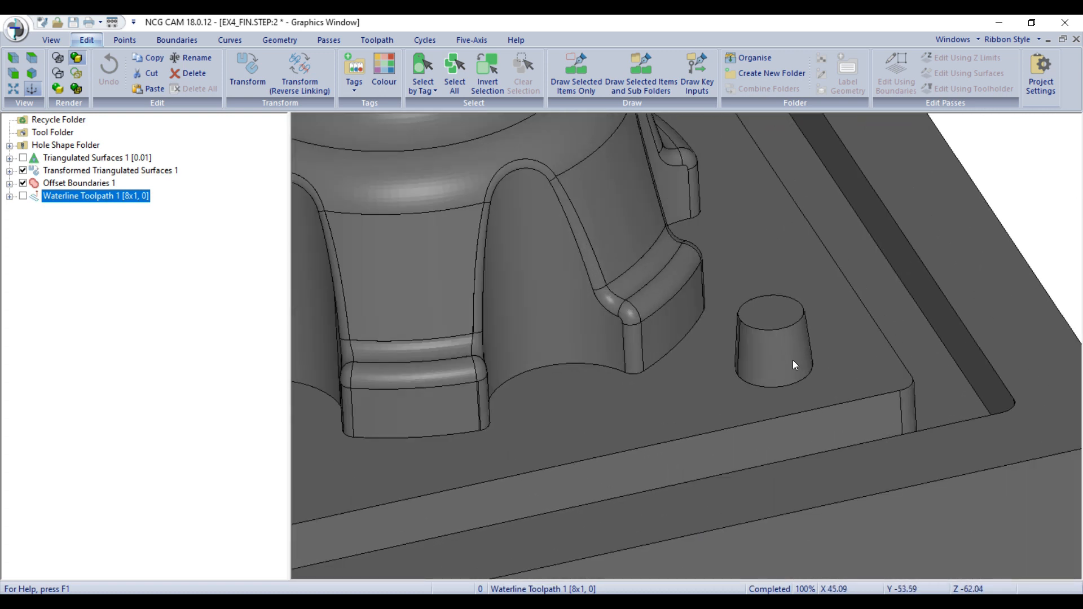
Step: Select the tapered pin's side faces in Transformed Triangulated Surfaces 1
left_click(96, 172)
left_click(785, 364)
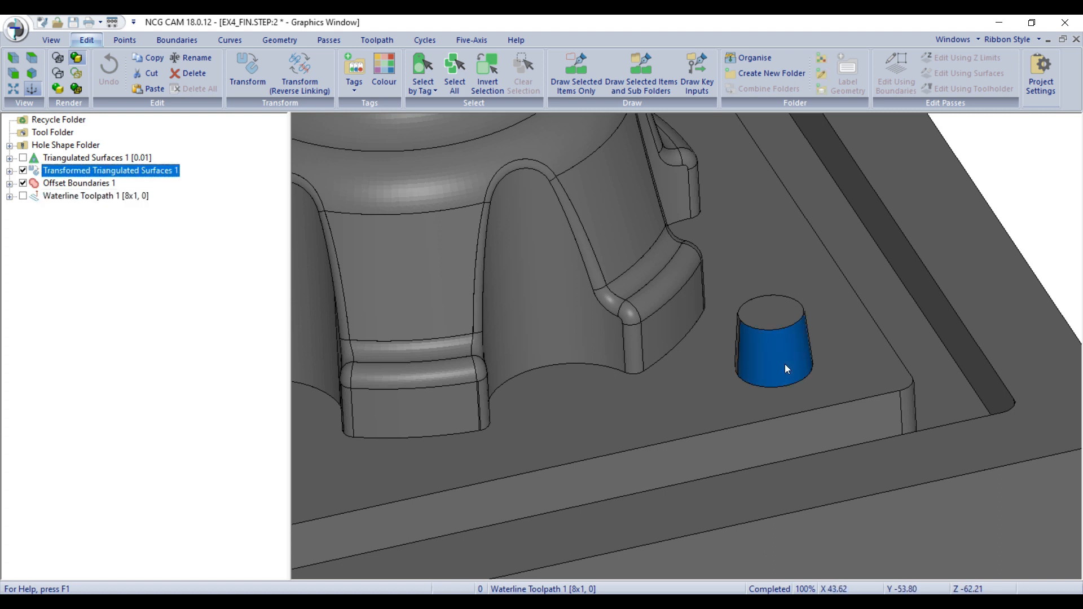
middle_click_drag(754, 364, 819, 365)
scroll(798, 336, "down", 2)
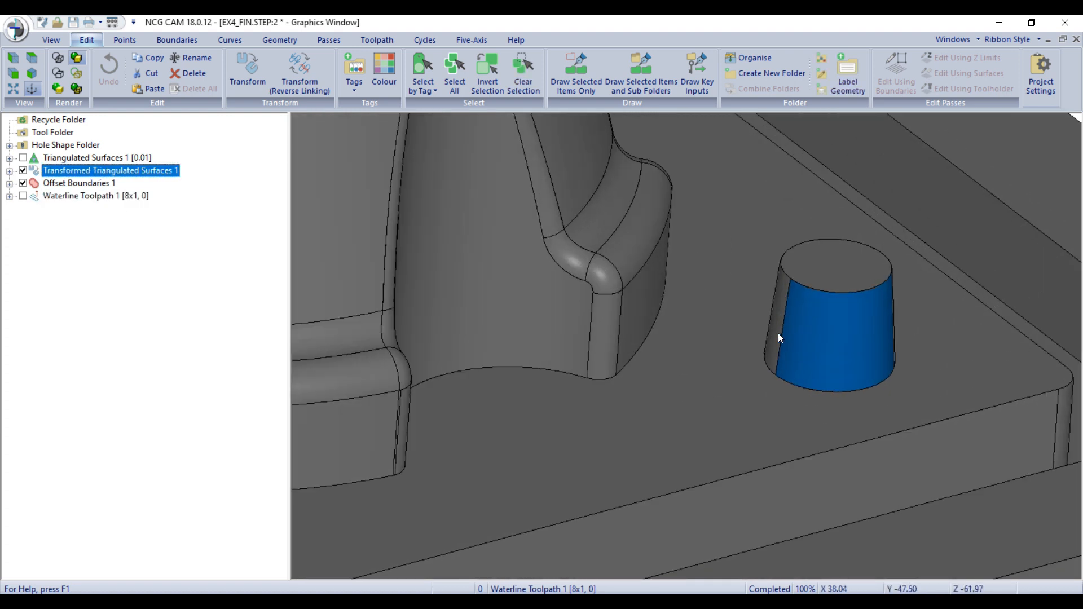
scroll(778, 338, "down", 4)
scroll(792, 388, "down", 3)
middle_click_drag(814, 427, 763, 396)
scroll(763, 396, "up", 3)
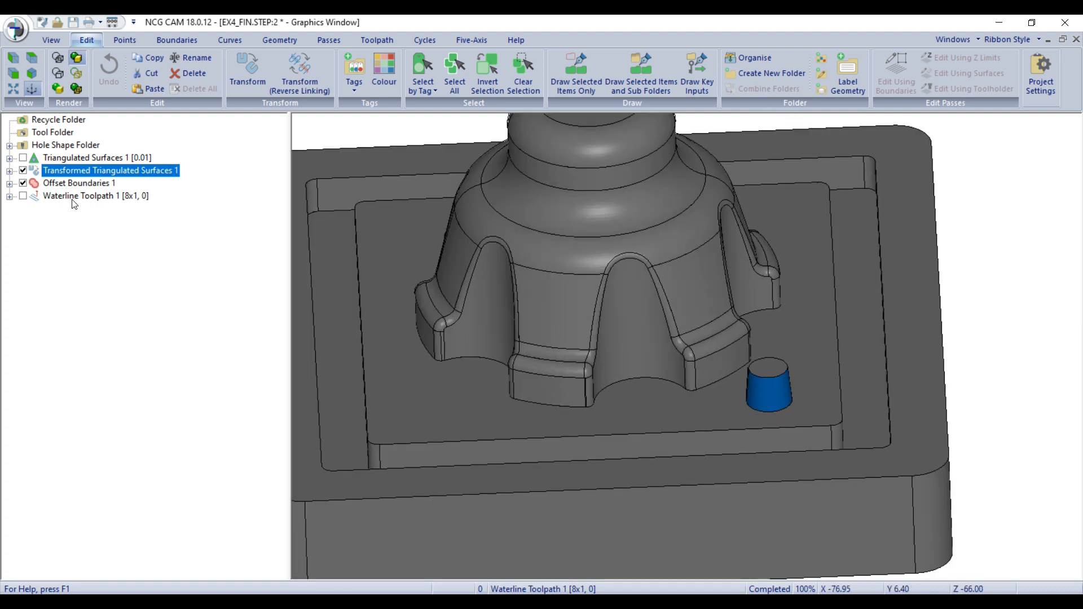
Step: Create waterline passes on the selected pin faces using the recent 8x1 tool and a stepdown of 0.2
right_click(100, 116)
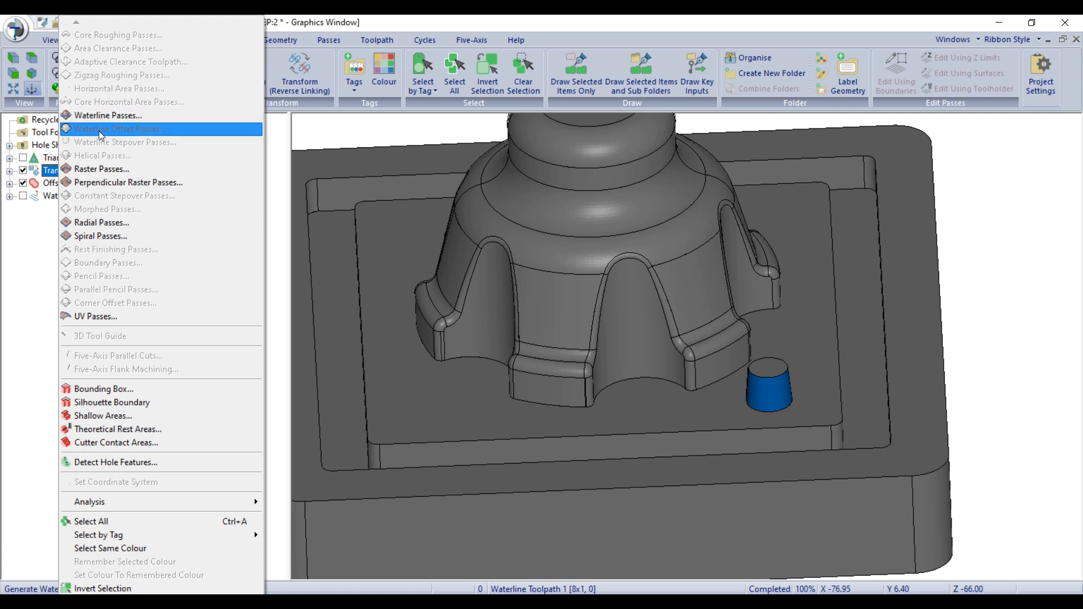
left_click(107, 115)
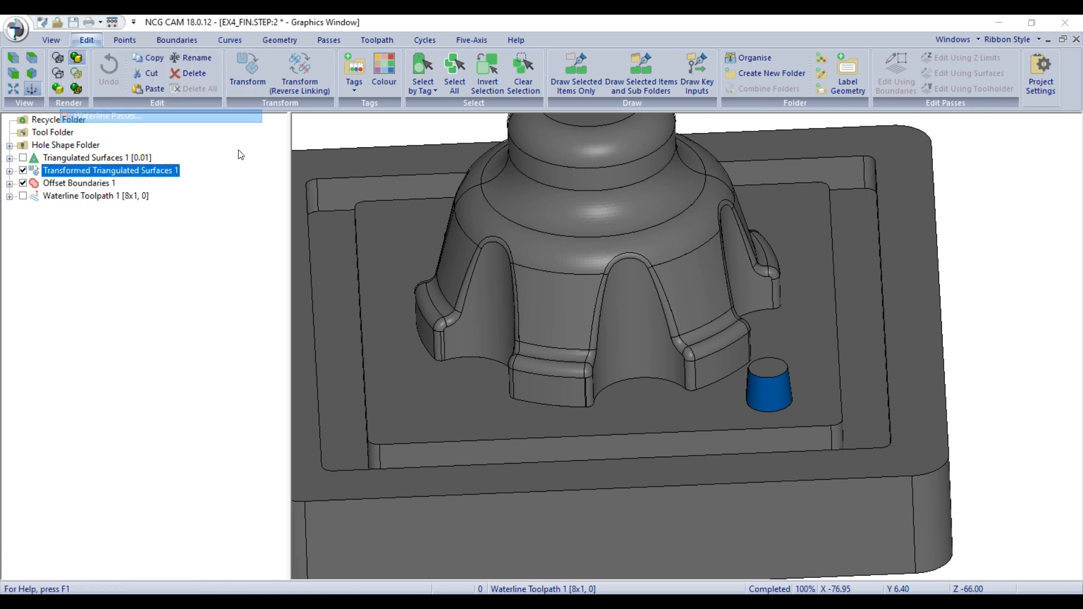
left_click(507, 118)
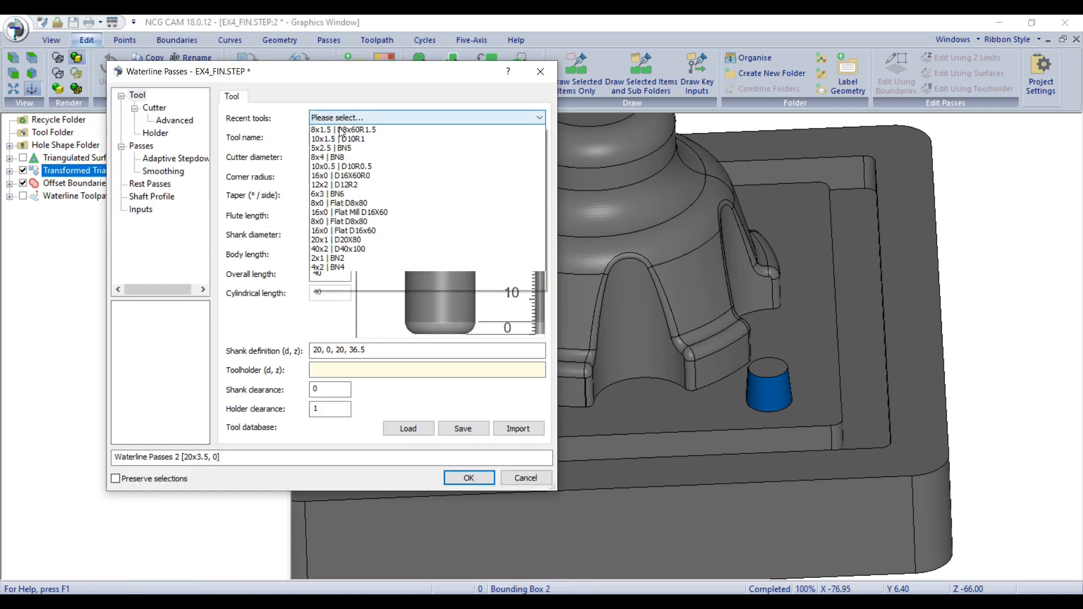
left_click(349, 137)
left_click(140, 146)
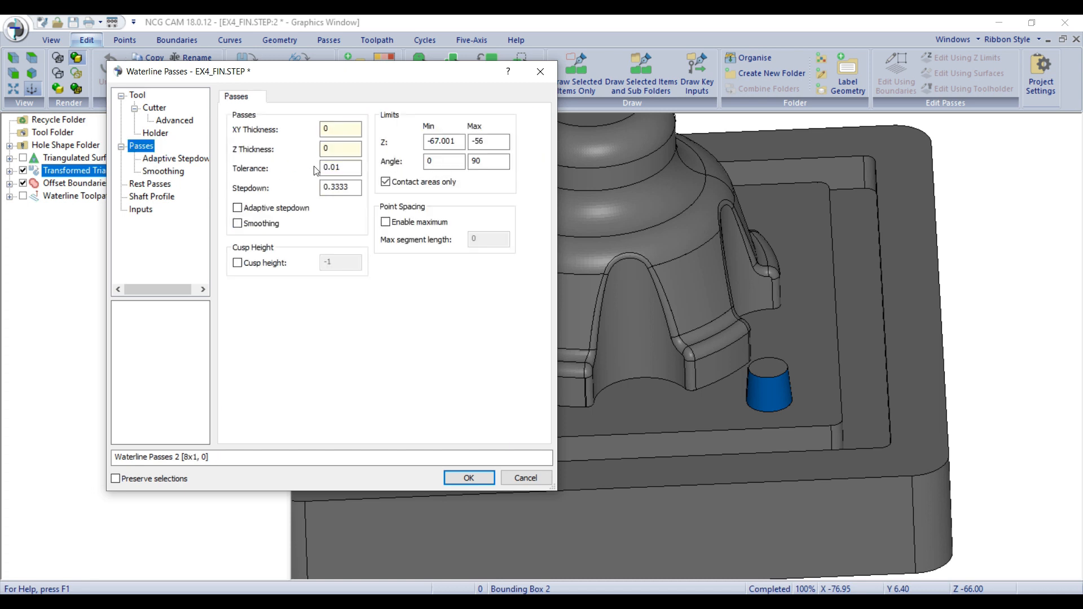
double_click(346, 186)
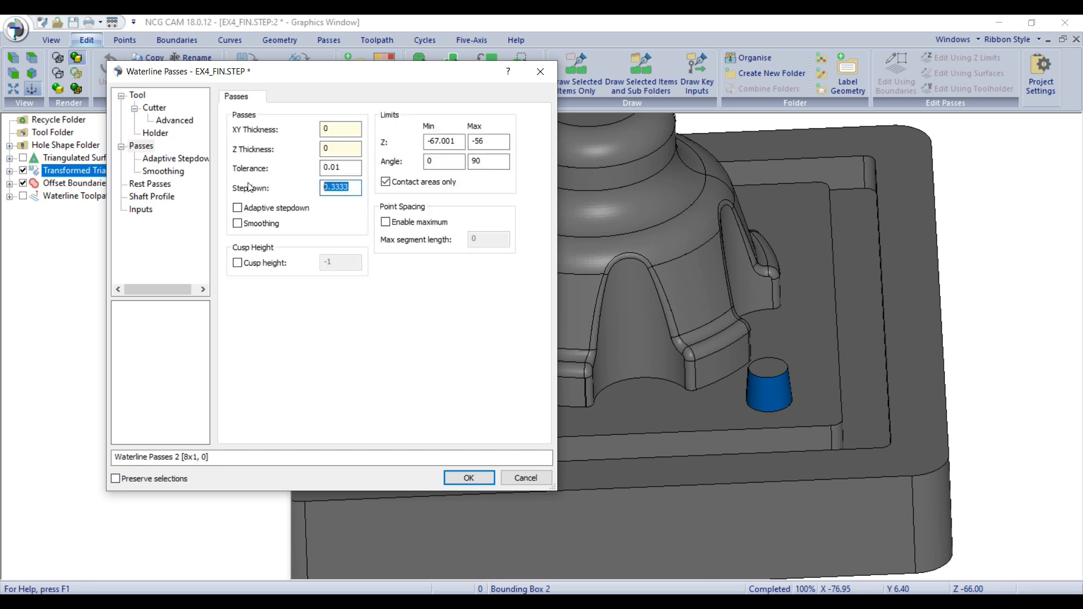
type("0.2")
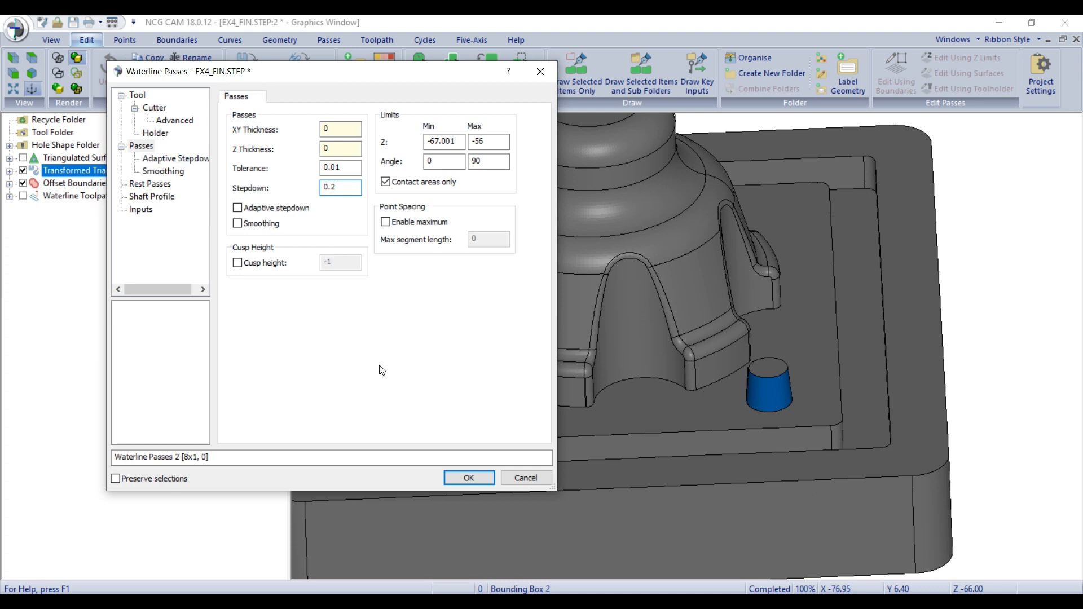
left_click(478, 483)
Step: Hide Transformed Triangulated Surfaces 1 to inspect the pin's lowest passes, and select Waterline Passes 2
scroll(761, 380, "up", 5)
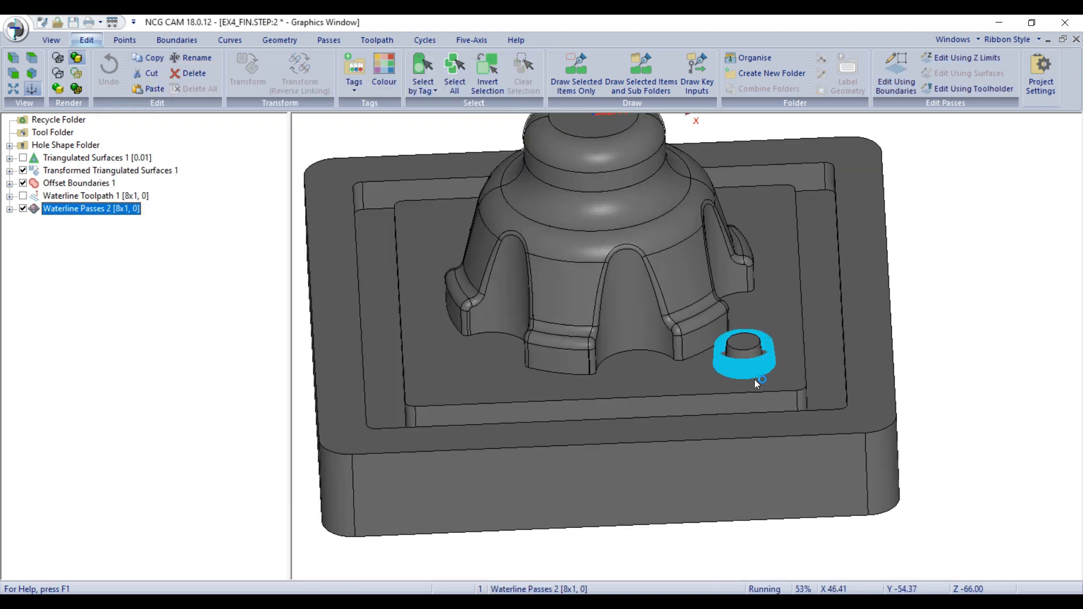
scroll(742, 457, "up", 3)
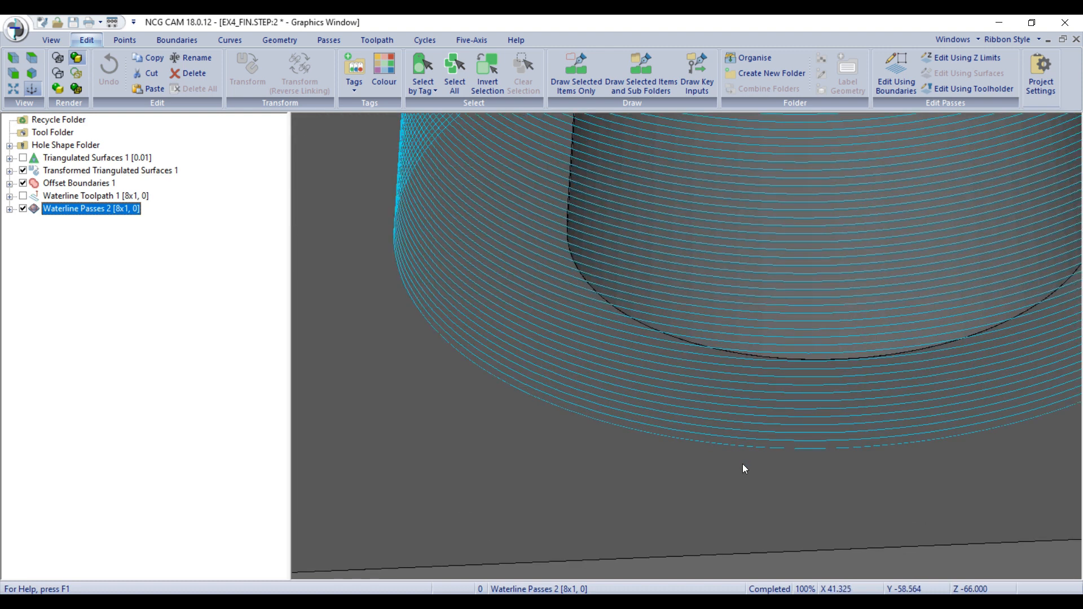
scroll(742, 467, "down", 5)
left_click(58, 171)
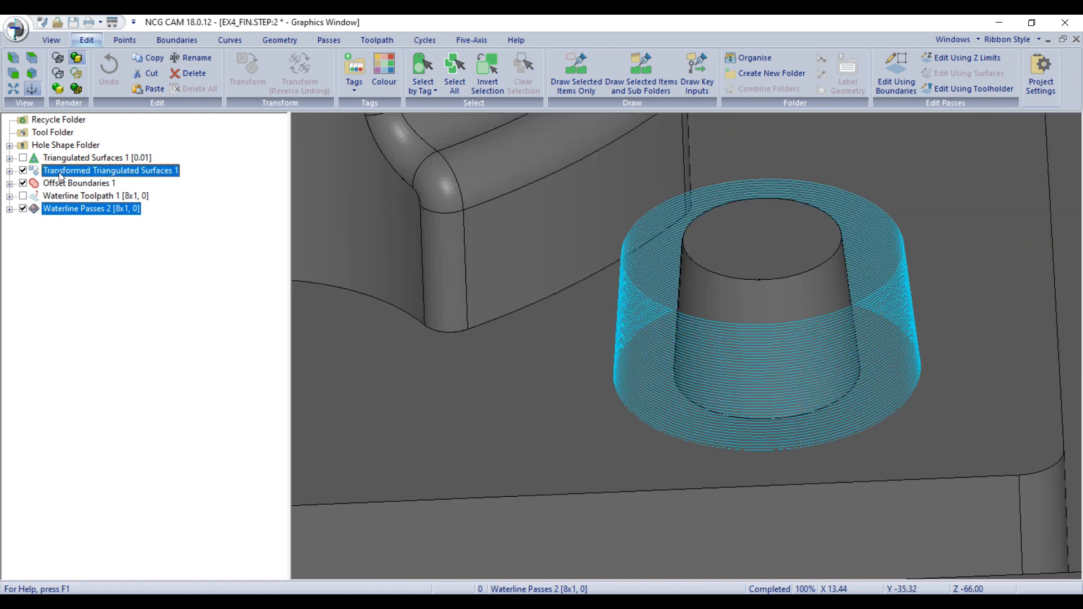
left_click(23, 171)
scroll(732, 456, "up", 2)
scroll(732, 461, "up", 2)
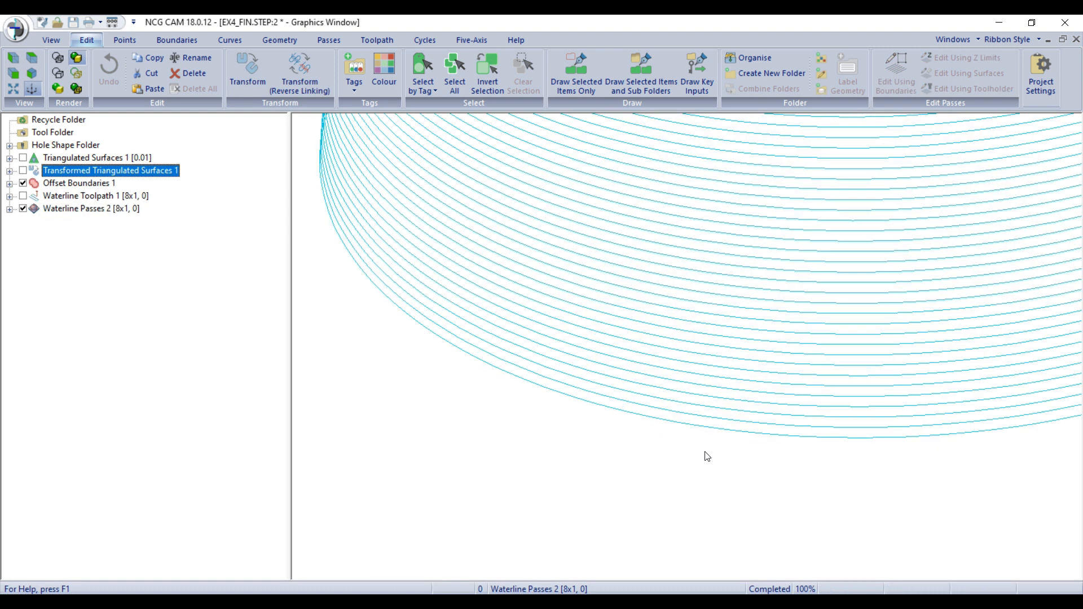
scroll(706, 455, "down", 5)
middle_click_drag(823, 456, 675, 295)
left_click(120, 210)
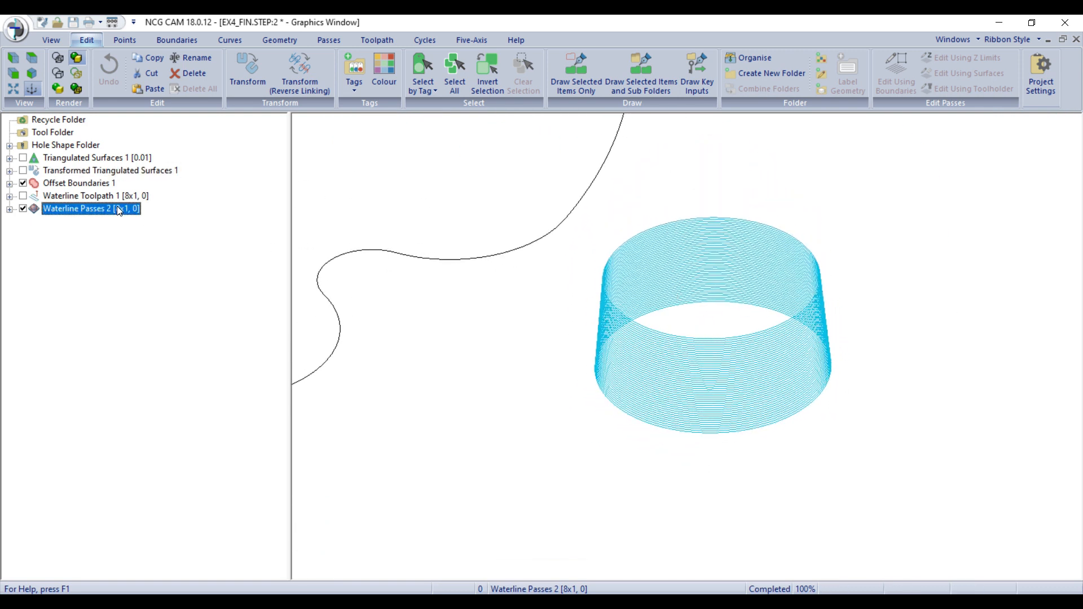
Step: Start a waterline toolpath from Waterline Passes 2 and set its stay on surface within distance to 10
right_click(143, 152)
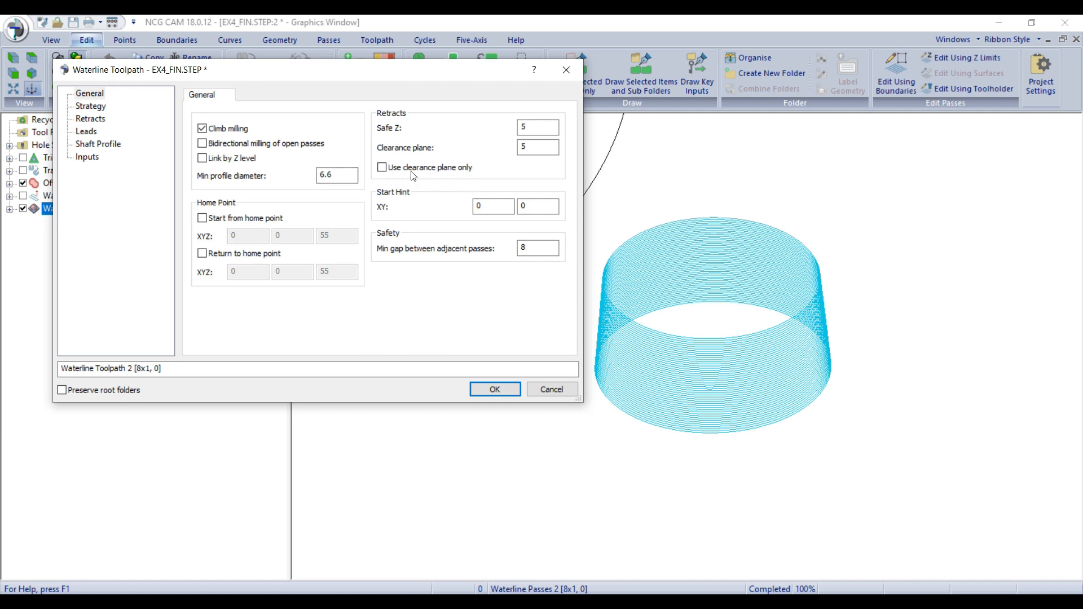
key("shift+Tab")
left_click(90, 106)
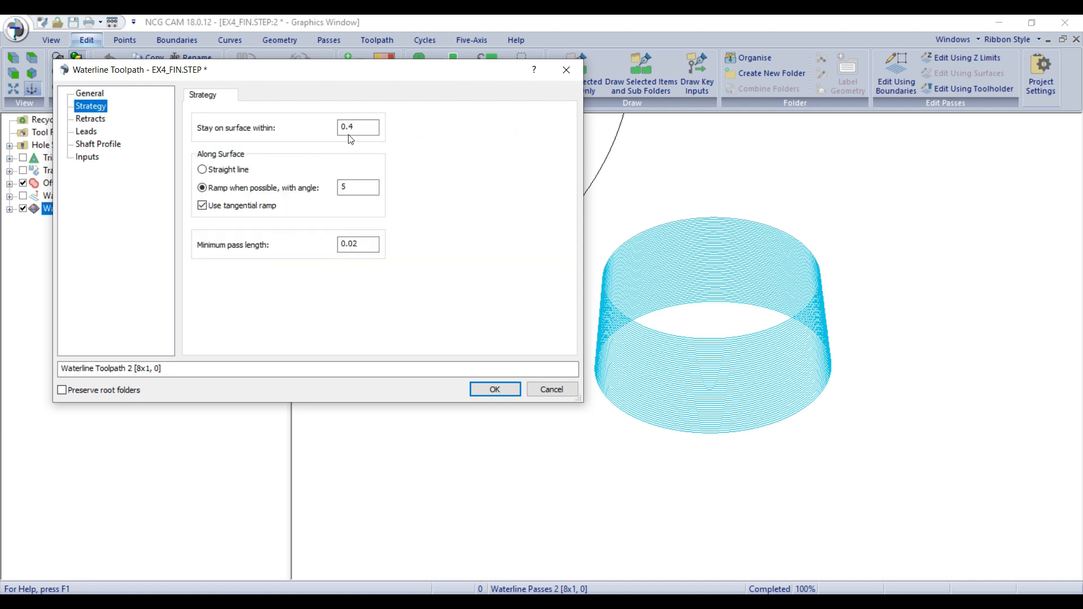
key("Tab")
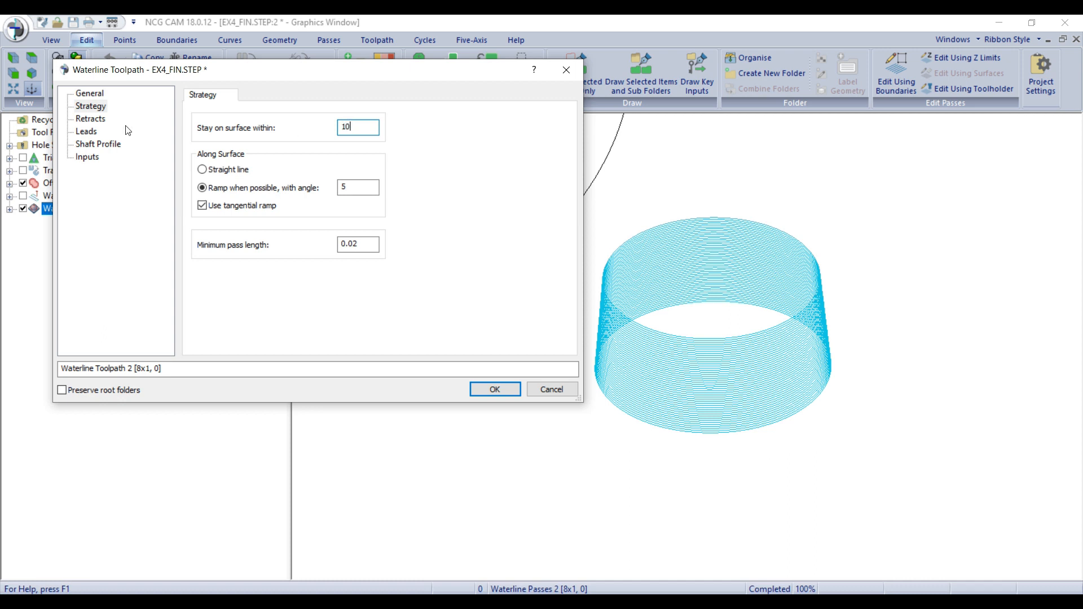
left_click(90, 118)
Step: Set the toolpath's horizontal lead in and lead out to 2 and generate Waterline Toolpath 2
left_click(96, 134)
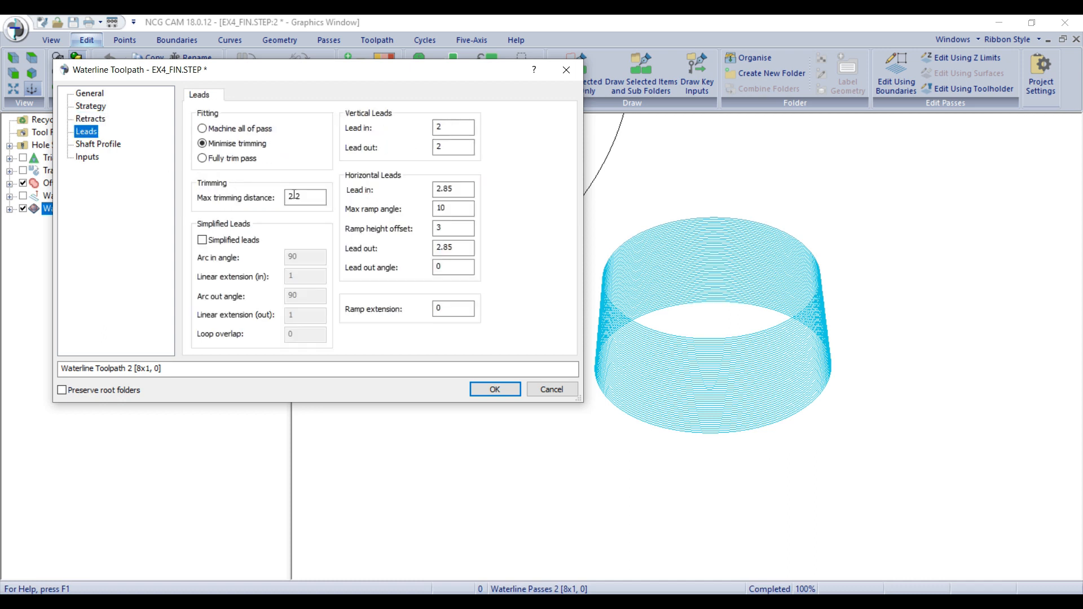
left_click(462, 190)
type("2")
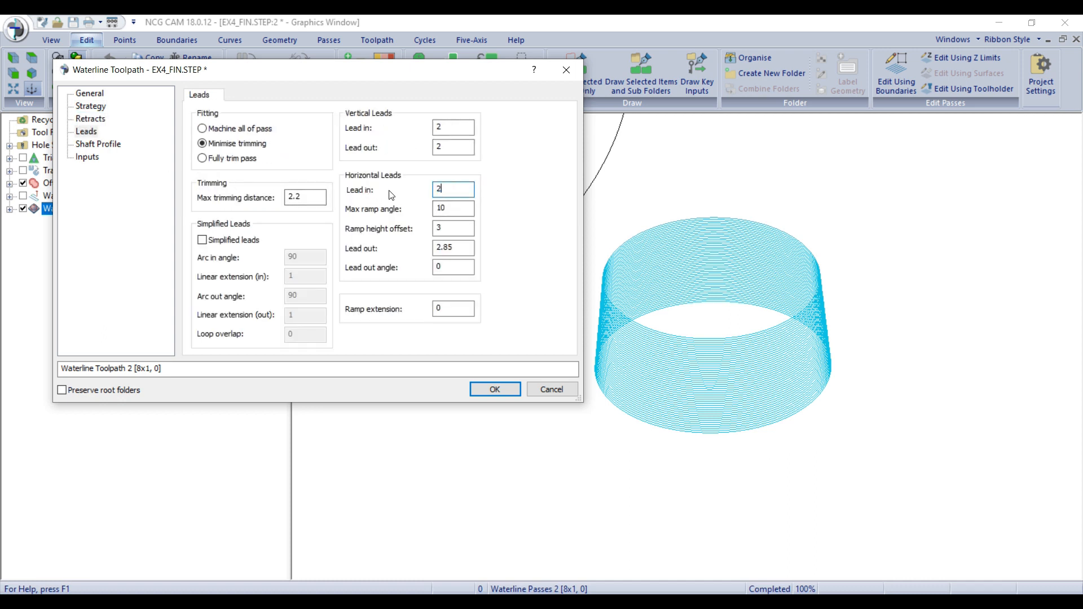
key("Tab")
key("Tab")
key("Tab")
type("2")
left_click(499, 390)
Step: Show Transformed Triangulated Surfaces 1 again to see the pin's linked toolpath on the whole part
middle_click_drag(726, 432, 756, 391)
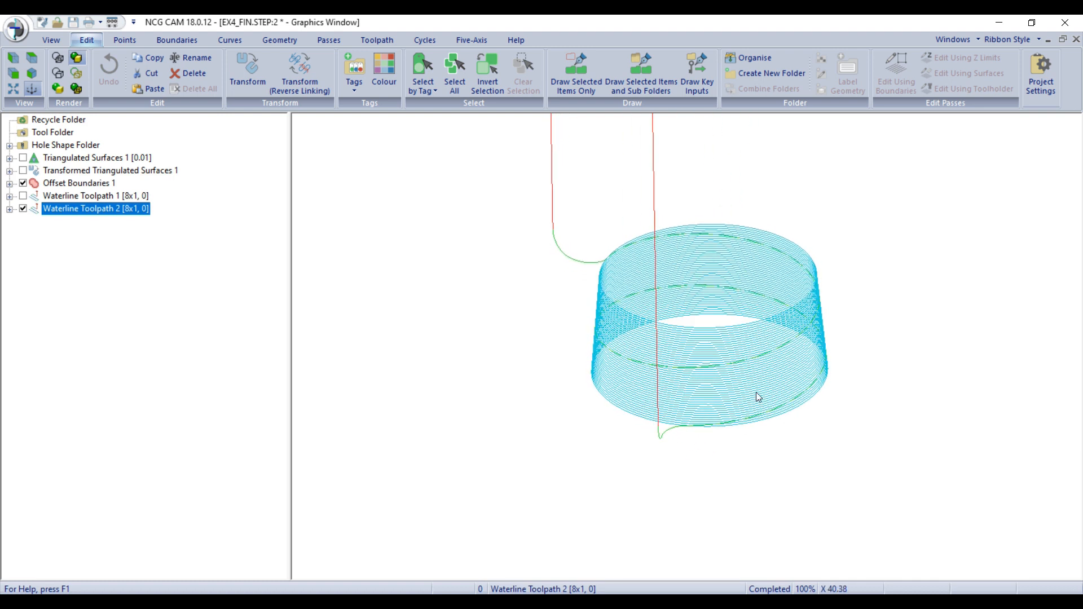
scroll(766, 384, "down", 3)
left_click(63, 171)
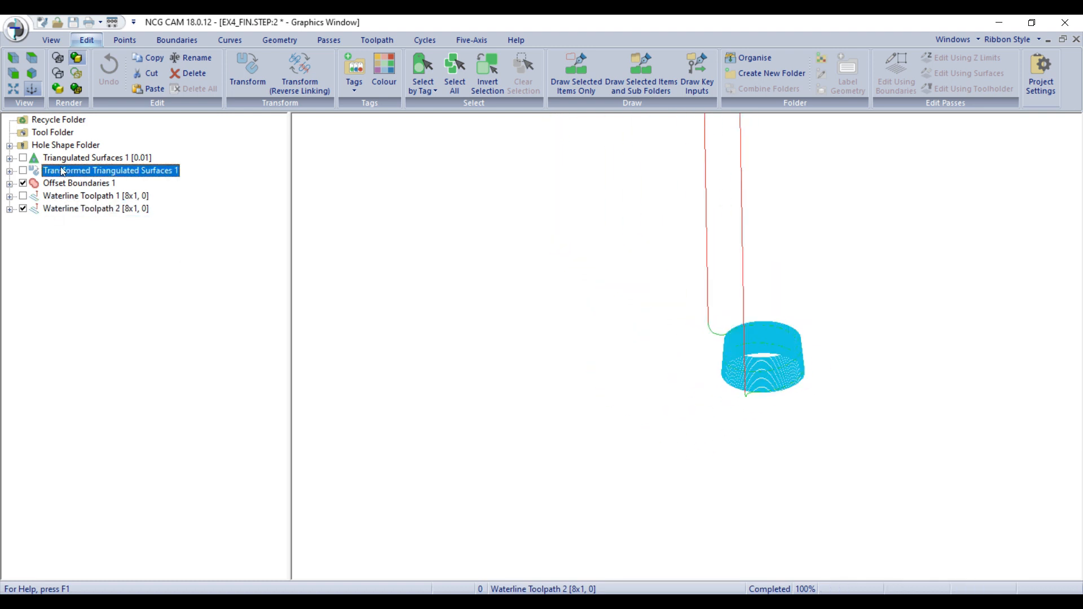
left_click(23, 170)
scroll(666, 323, "down", 4)
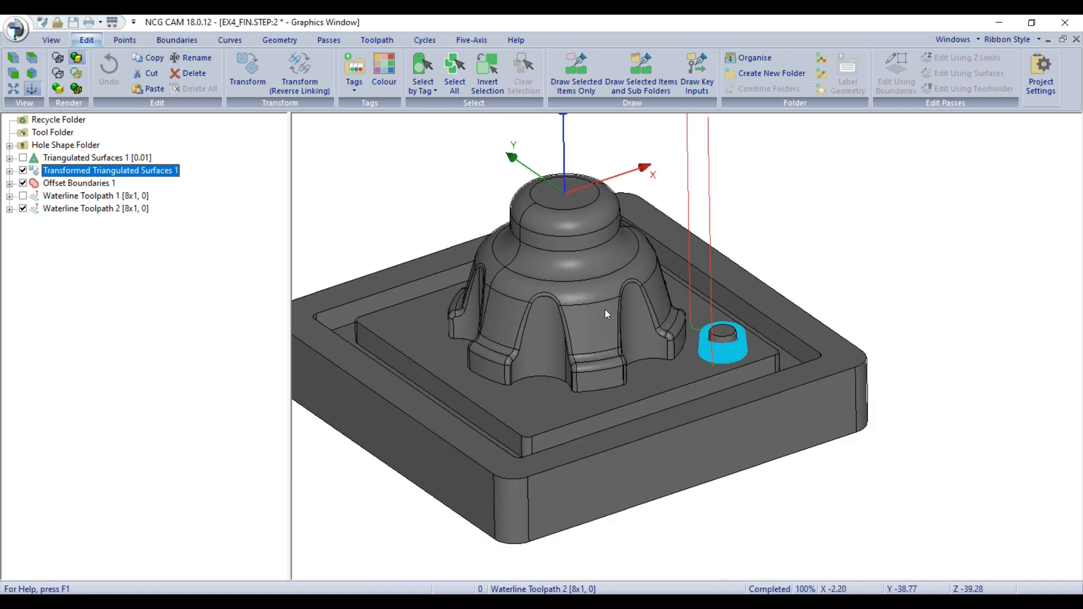
middle_click_drag(785, 432, 635, 412)
scroll(767, 439, "down", 3)
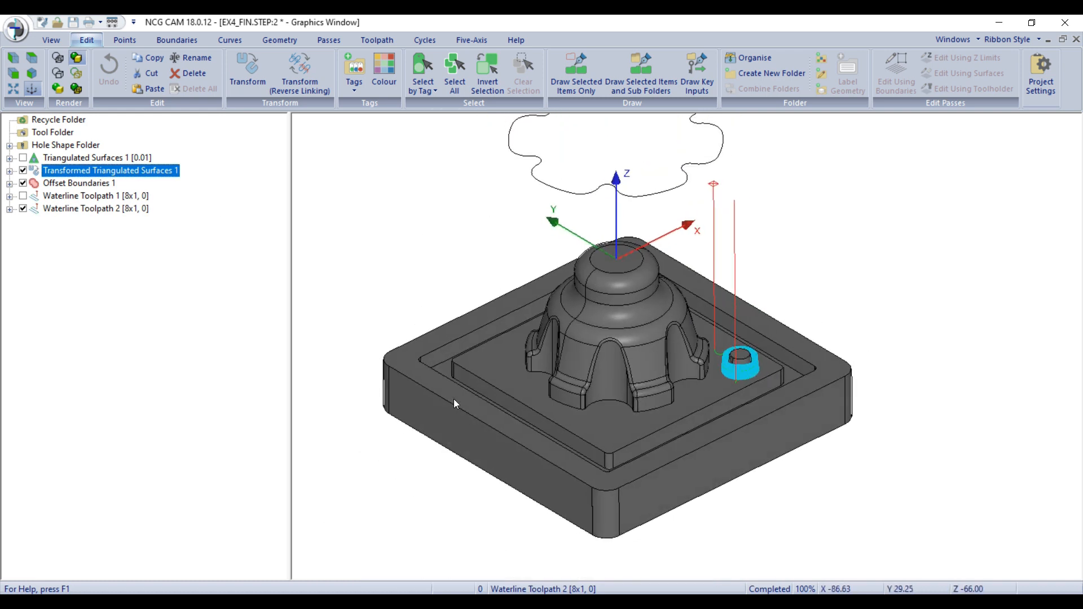
Step: Examine the flat area and outer walls around the knob and the tapered pin
scroll(453, 399, "up", 5)
scroll(454, 371, "up", 3)
scroll(446, 363, "down", 5)
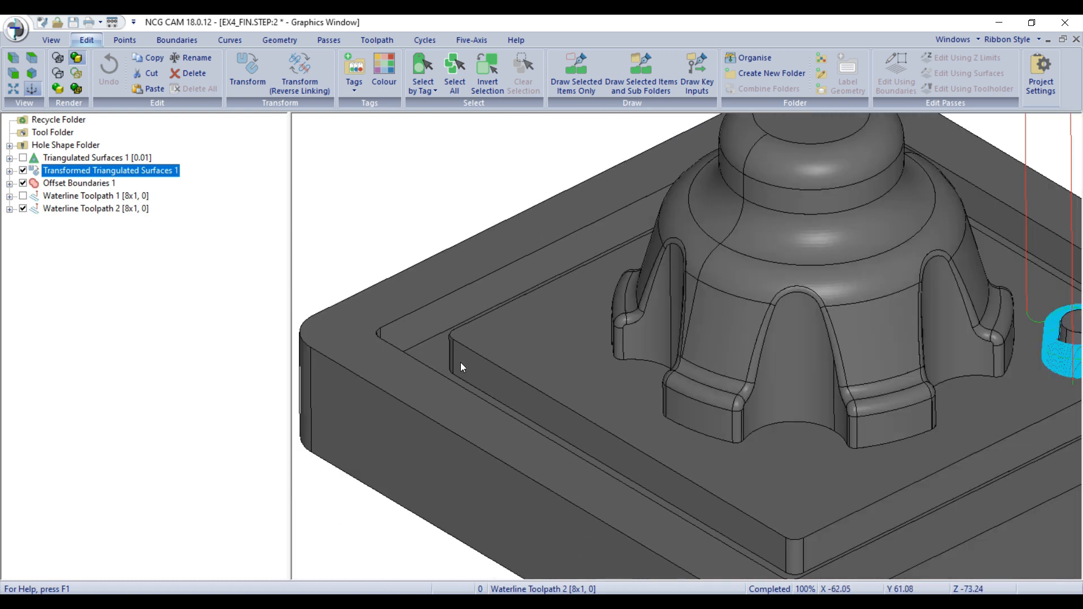
middle_click_drag(647, 434, 605, 358)
scroll(605, 358, "down", 1)
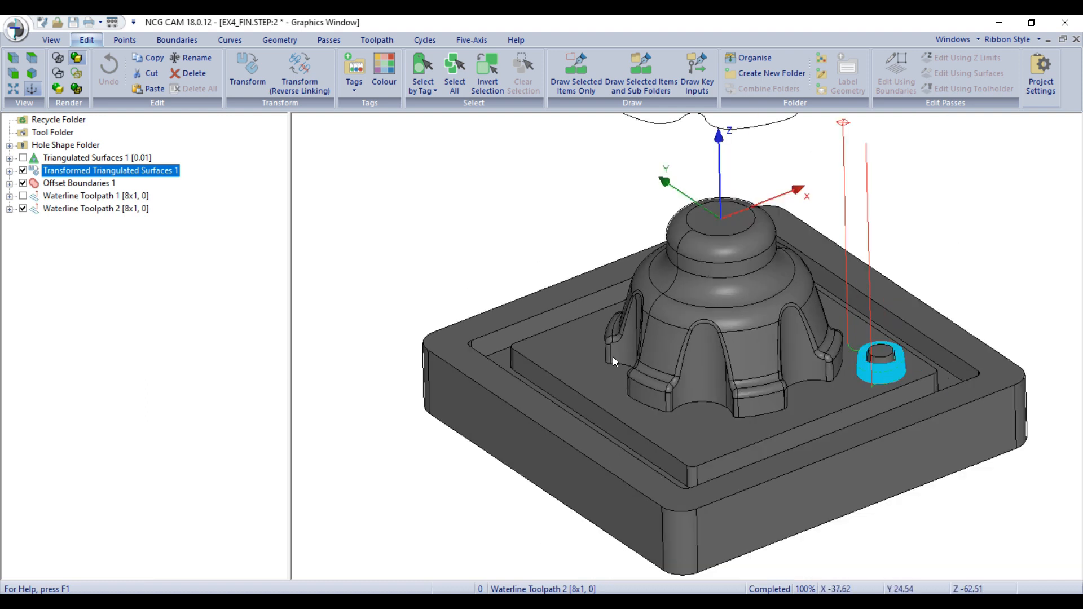
scroll(770, 366, "up", 3)
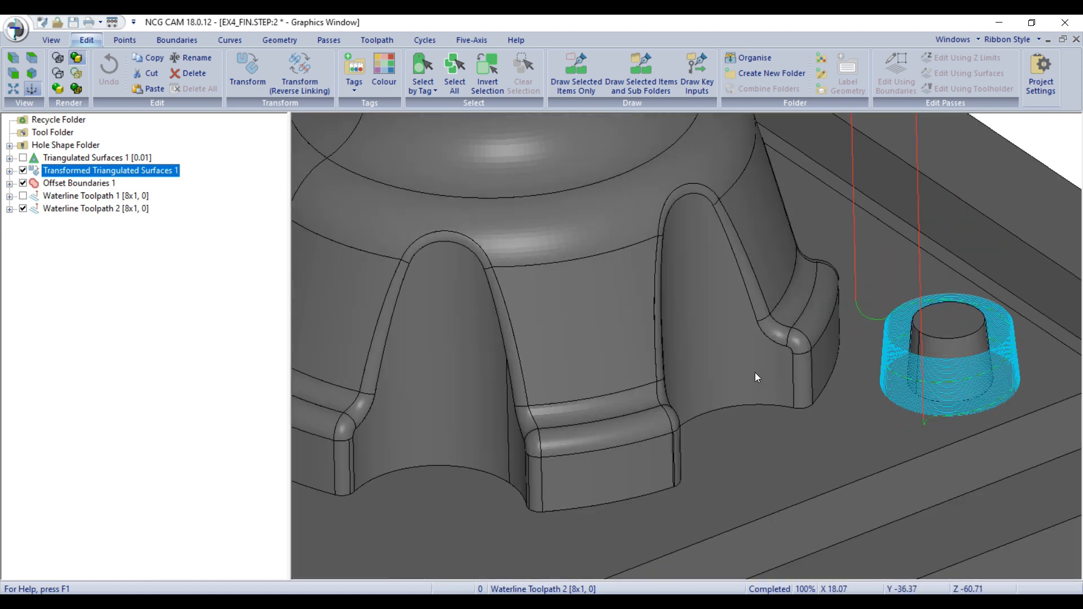
scroll(756, 372, "down", 4)
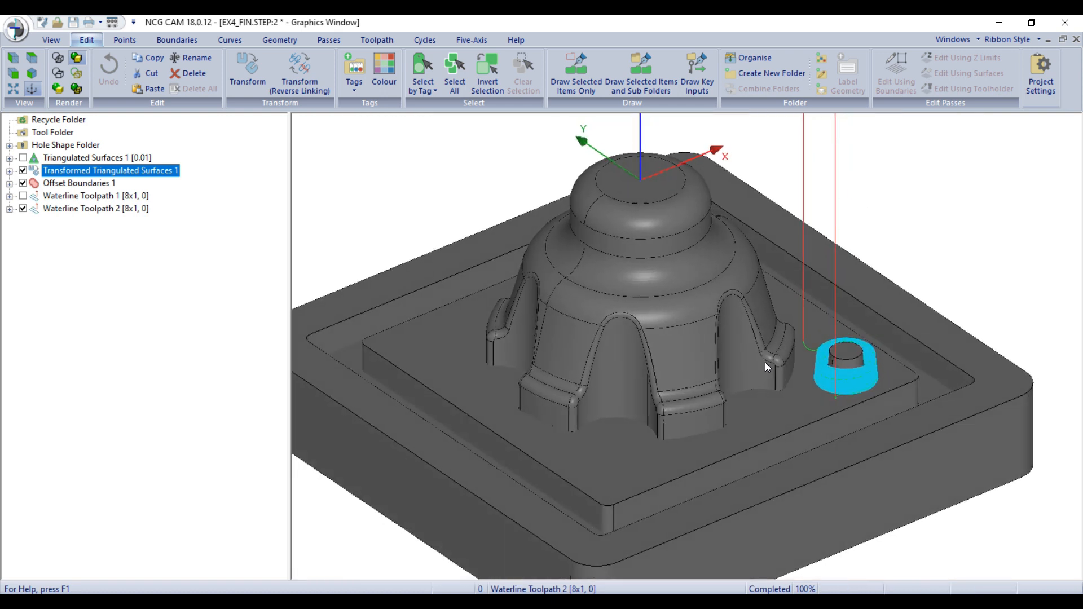
scroll(751, 364, "up", 1)
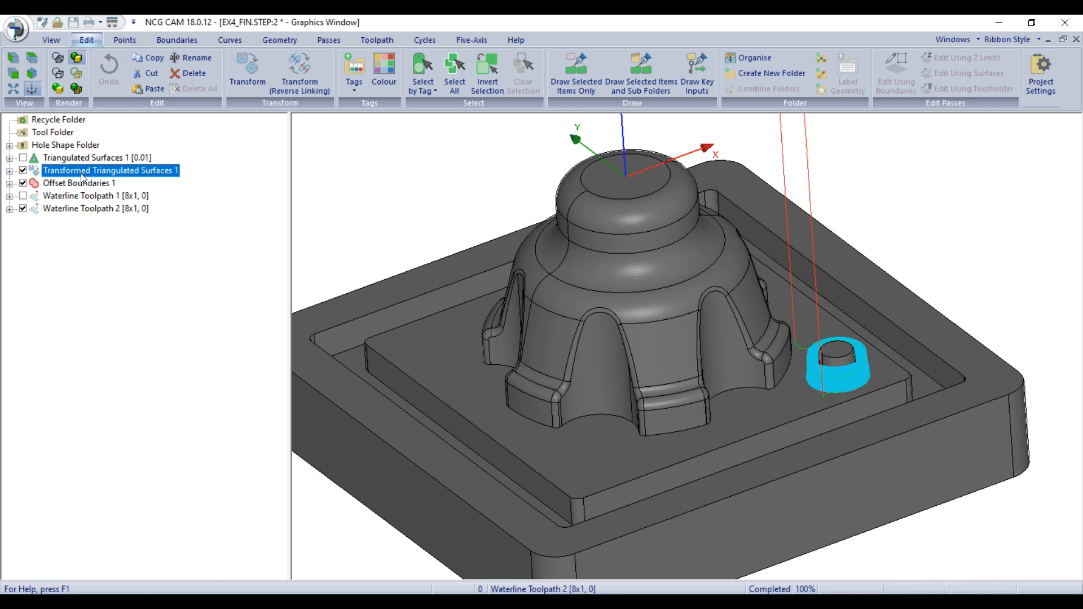
Step: Hide Waterline Toolpath 2 and start constant stepover passes from Transformed Triangulated Surfaces 1 and Offset Boundaries 1
left_click(23, 209)
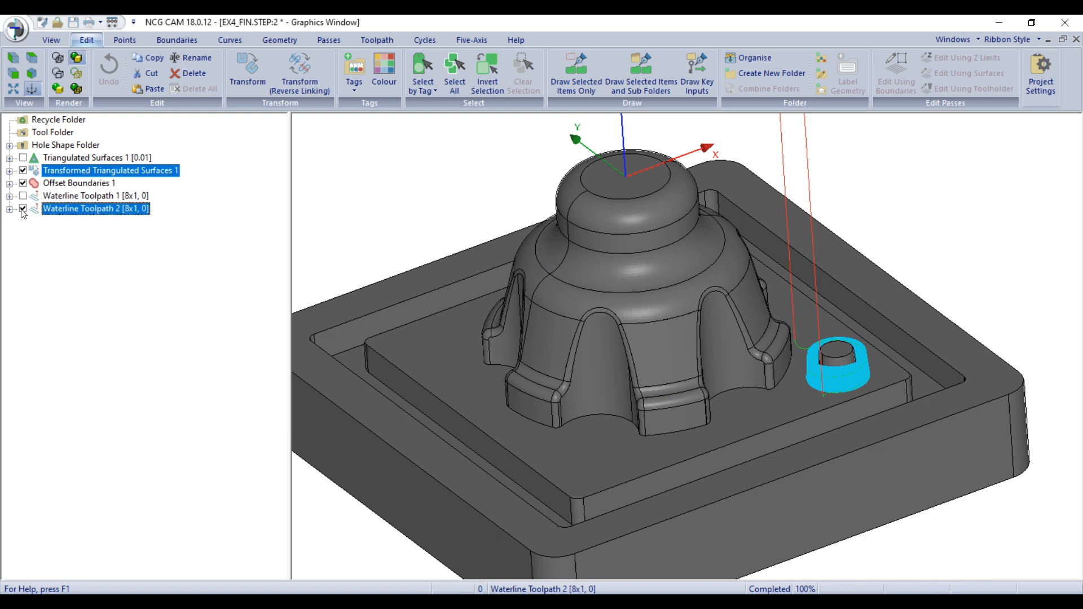
left_click(68, 184, "ctrl")
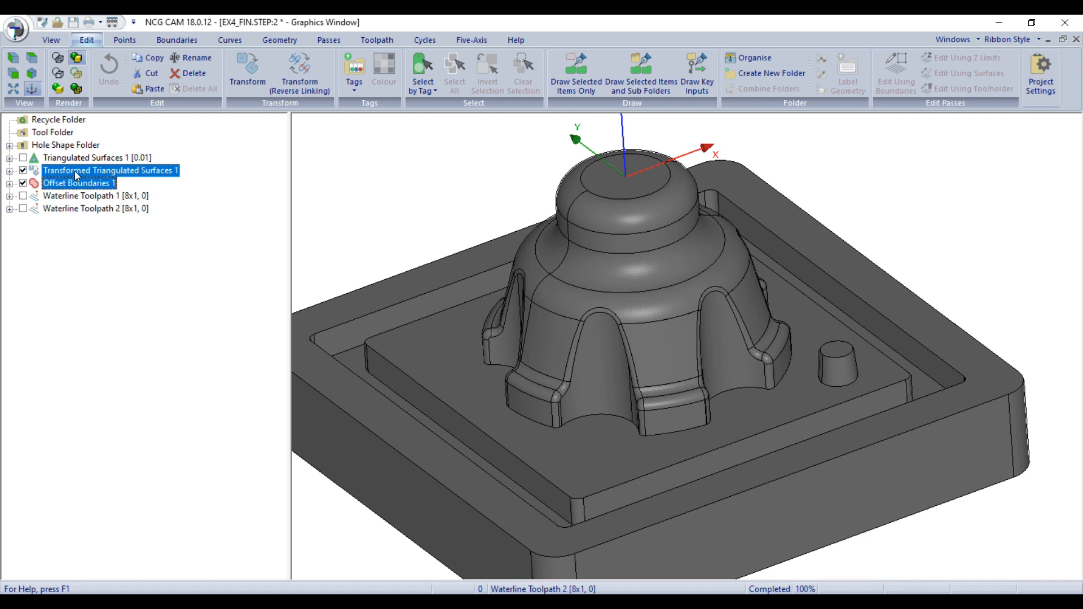
right_click(75, 174)
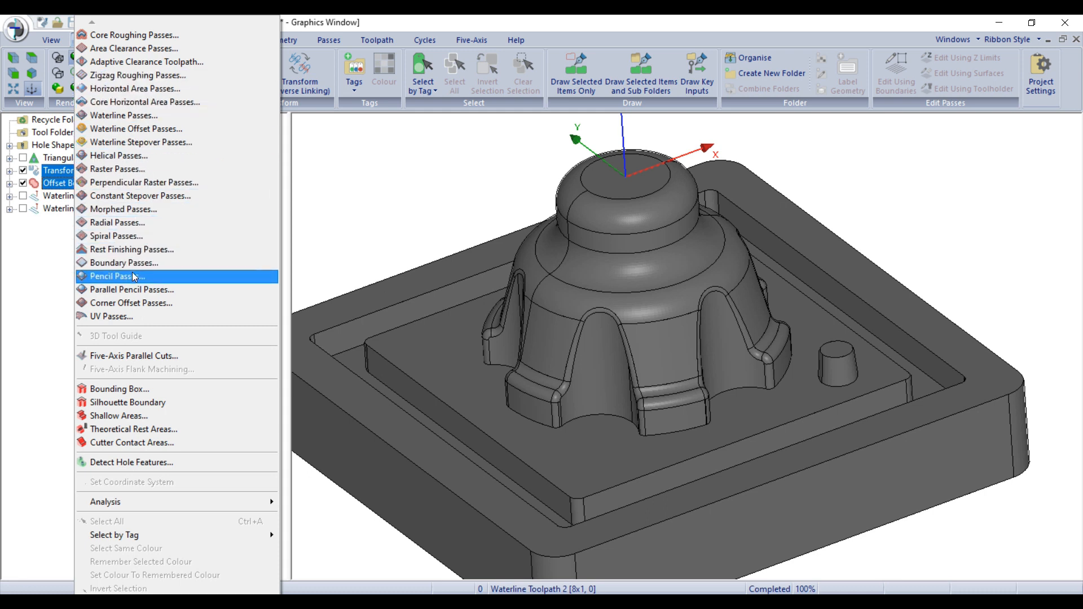
left_click(161, 199)
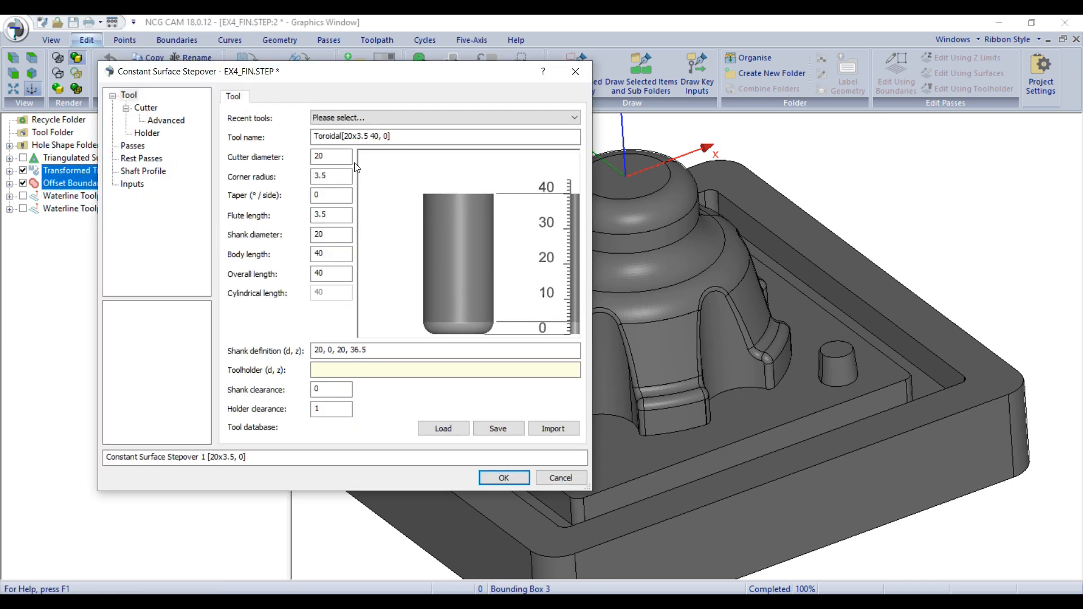
Step: Choose the recent 6x3 BN6 tool and set both the horizontal and vertical stepover to 0.2
left_click(351, 118)
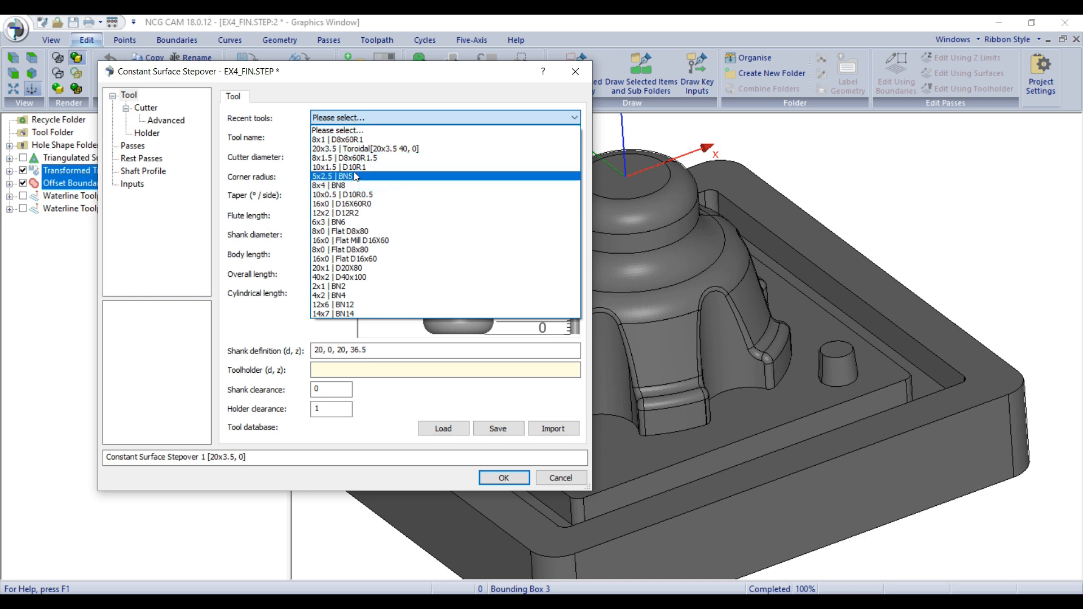
left_click(356, 223)
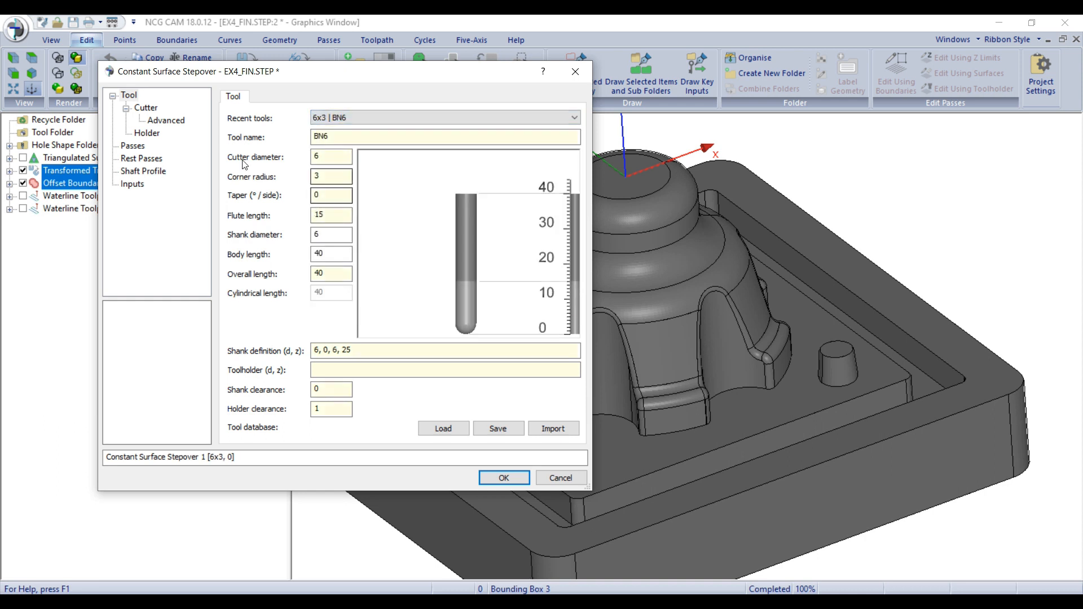
left_click(135, 147)
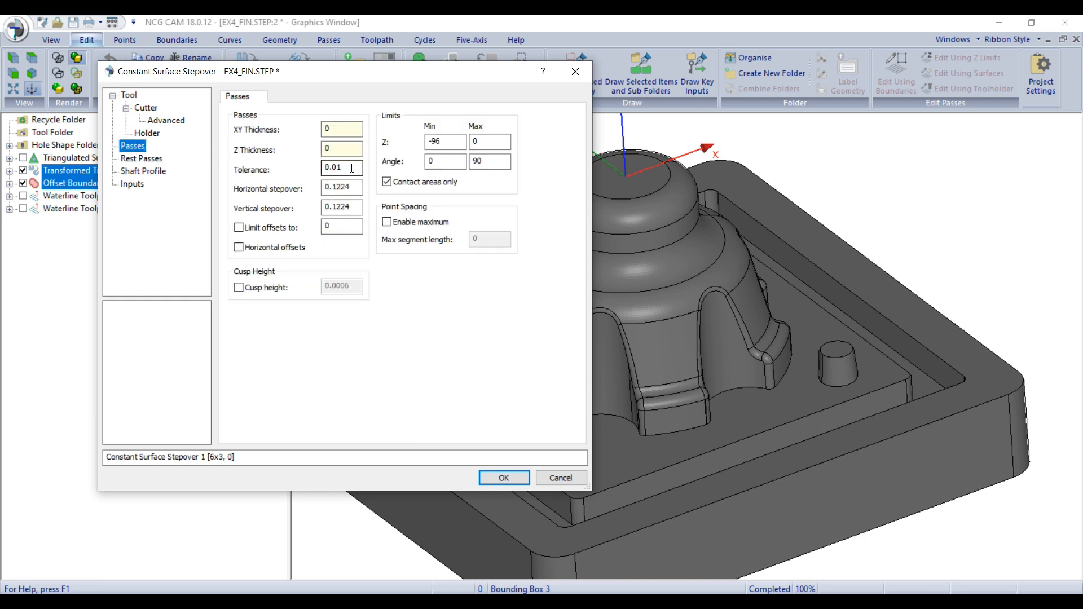
double_click(352, 168)
key("Tab")
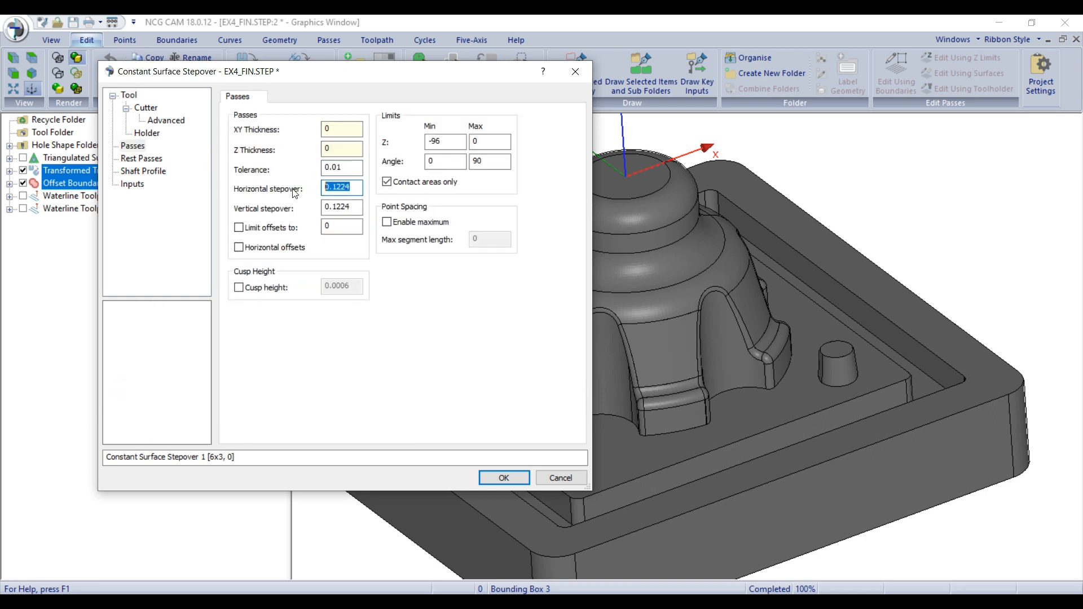
type("0.2")
key("Tab")
type("0.2")
key("Tab")
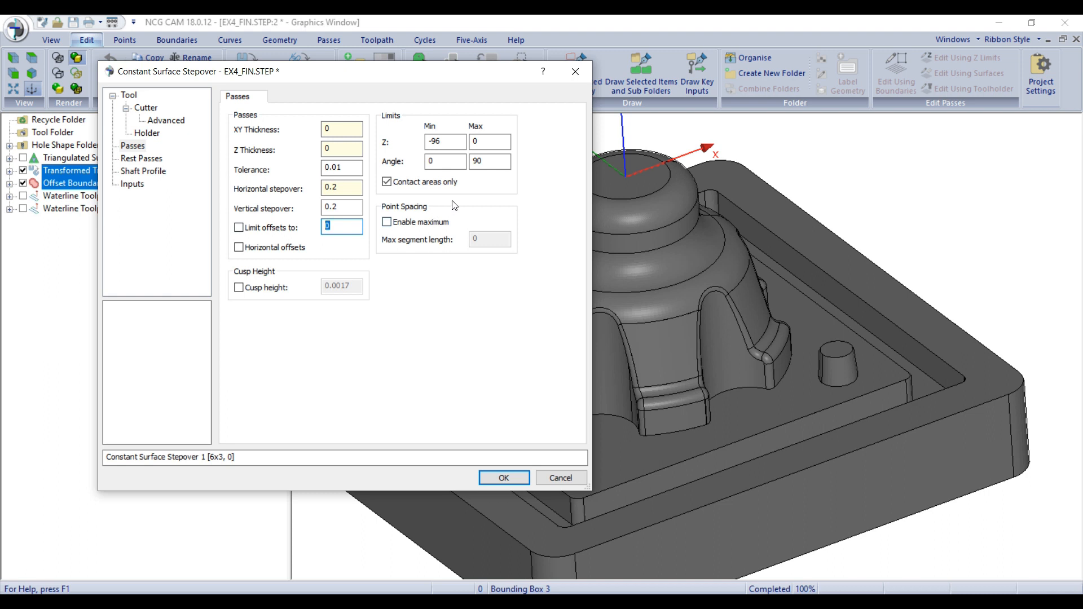
Step: Keep the angle limits at 0 to 90 with rest passes disabled, and calculate the constant stepover passes
double_click(432, 161)
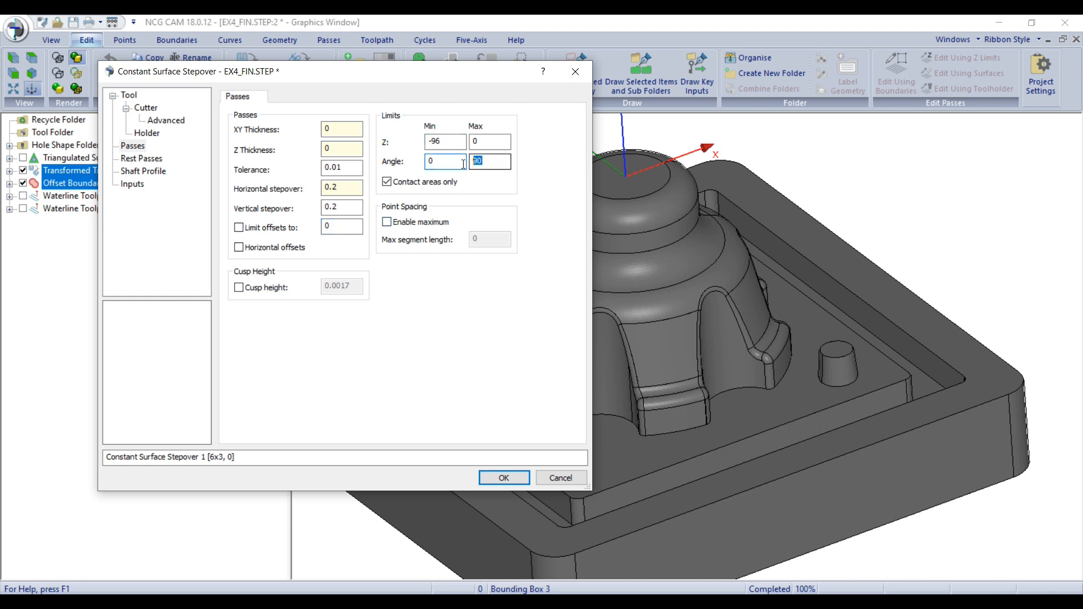
double_click(488, 163)
left_click(142, 161)
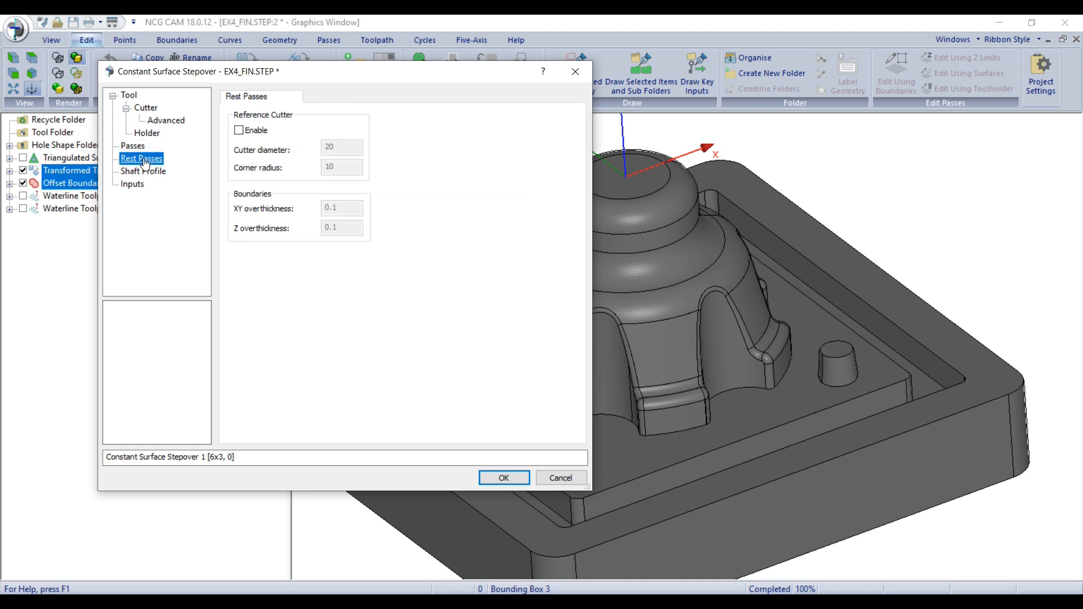
left_click(503, 479)
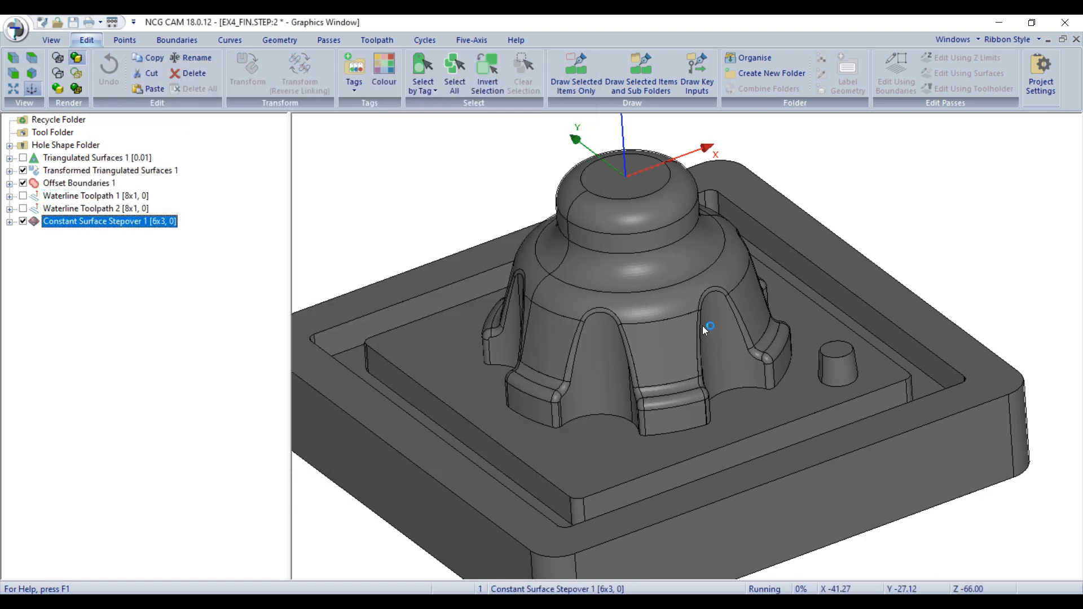
Step: Examine the constant stepover passes forming around the knob's base, lobe ledges and upper shoulder during calculation
scroll(726, 379, "up", 5)
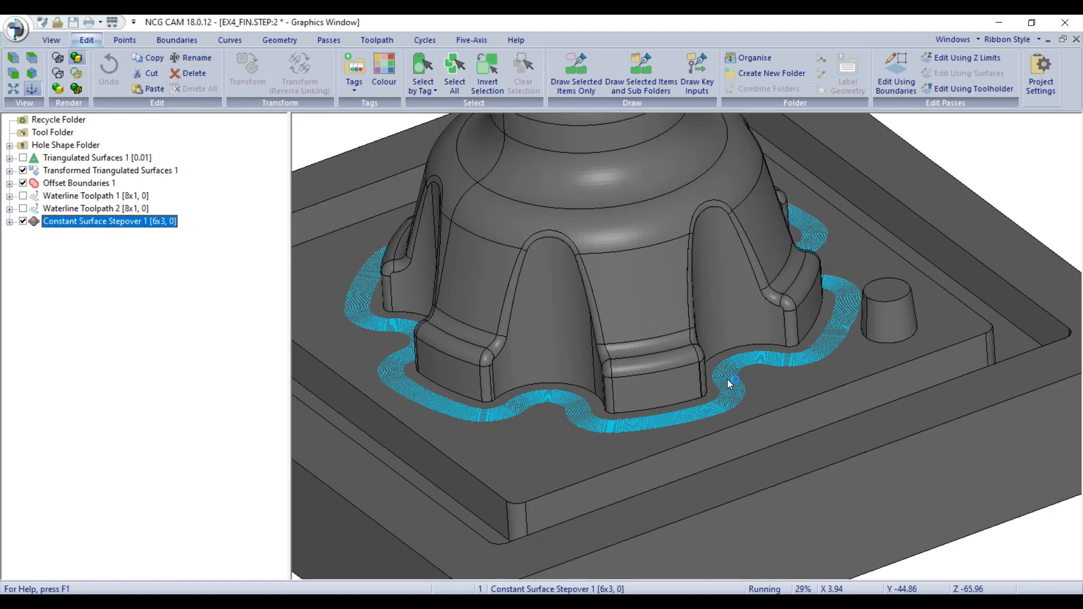
scroll(722, 374, "down", 5)
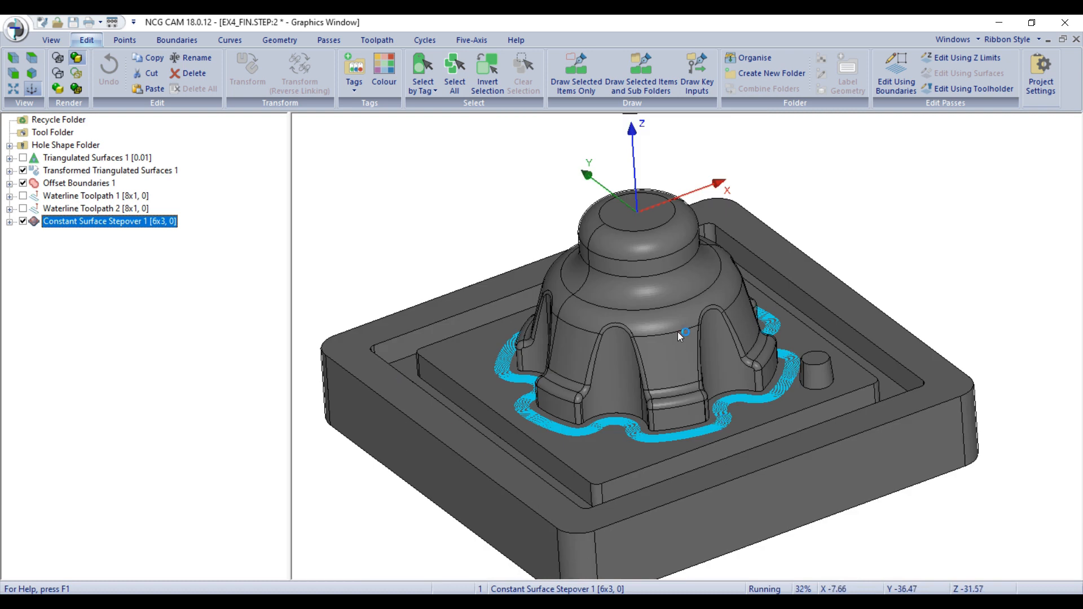
scroll(698, 327, "down", 2)
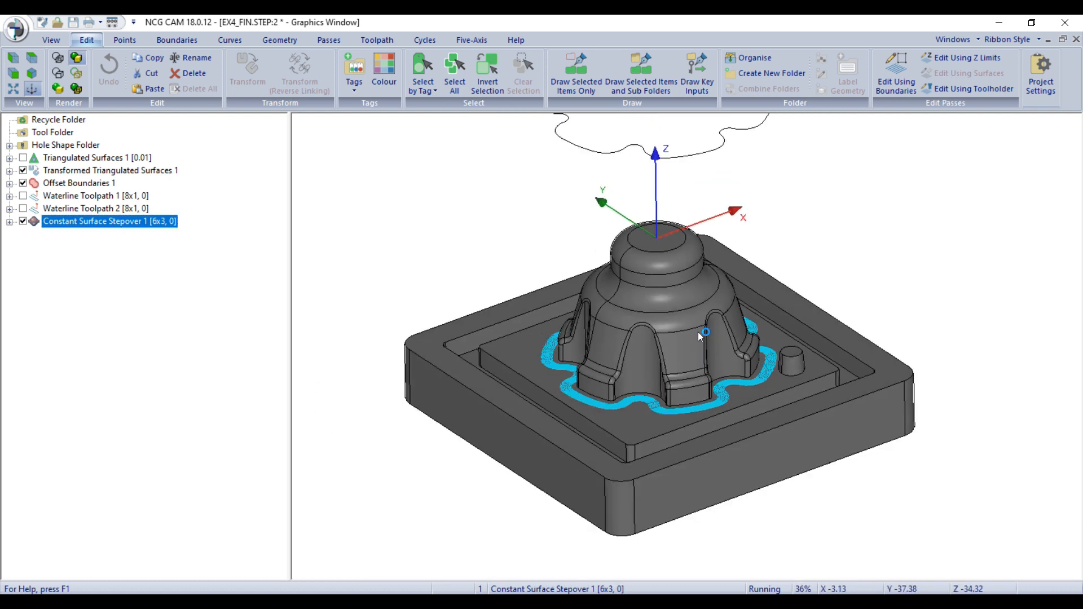
scroll(698, 331, "up", 2)
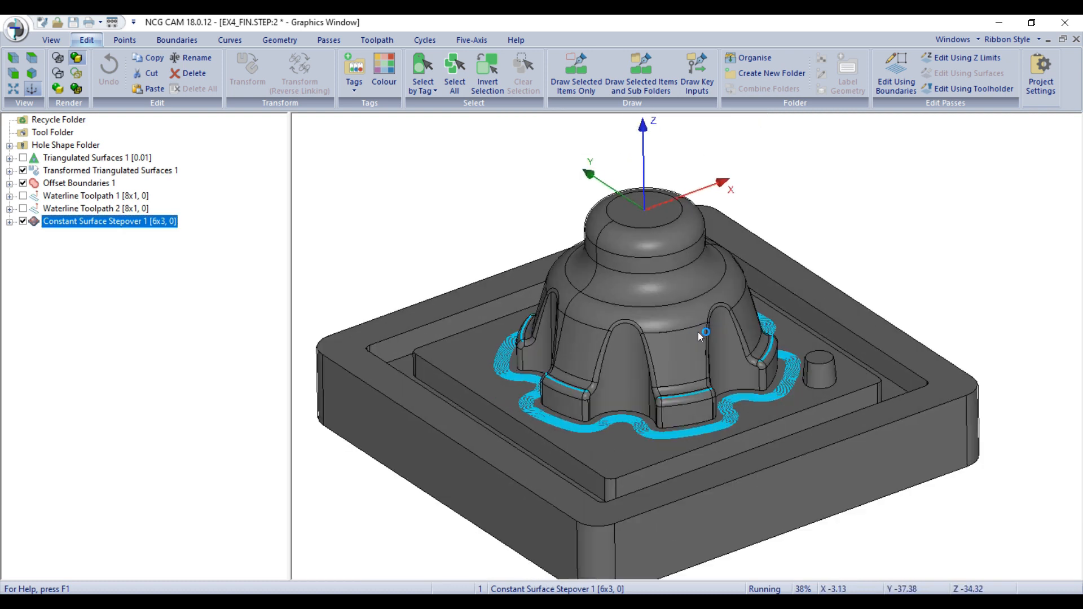
scroll(567, 387, "up", 2)
scroll(520, 351, "up", 2)
scroll(494, 335, "up", 2)
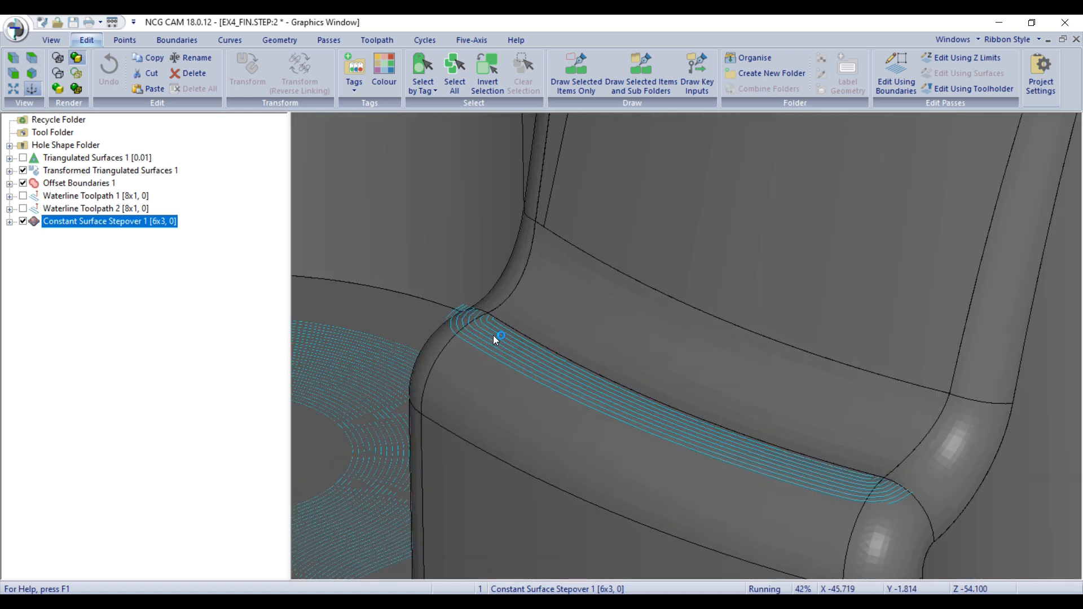
scroll(493, 335, "down", 5)
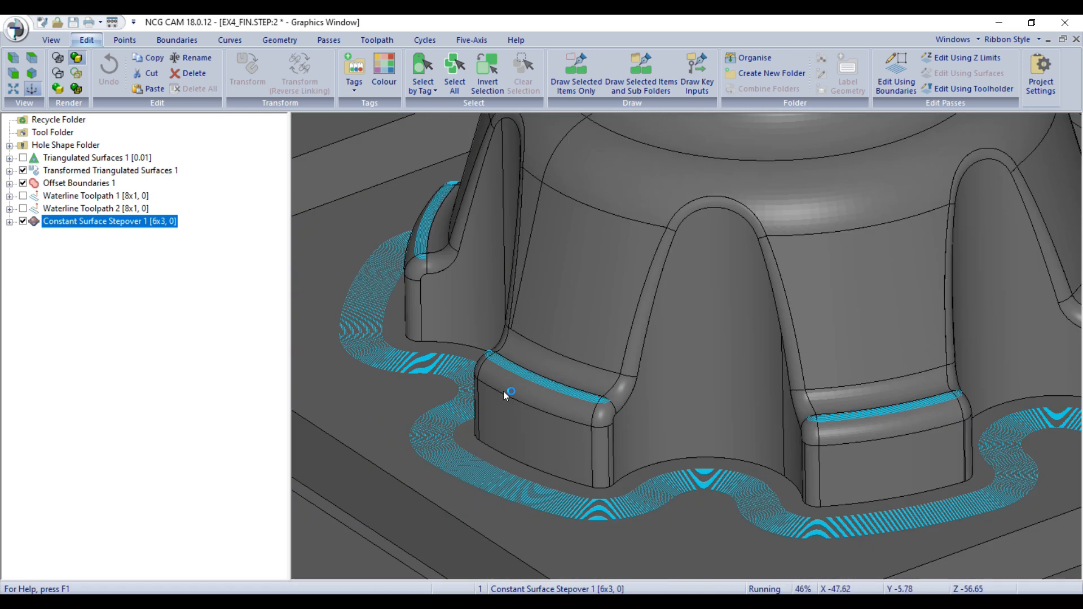
scroll(503, 391, "down", 5)
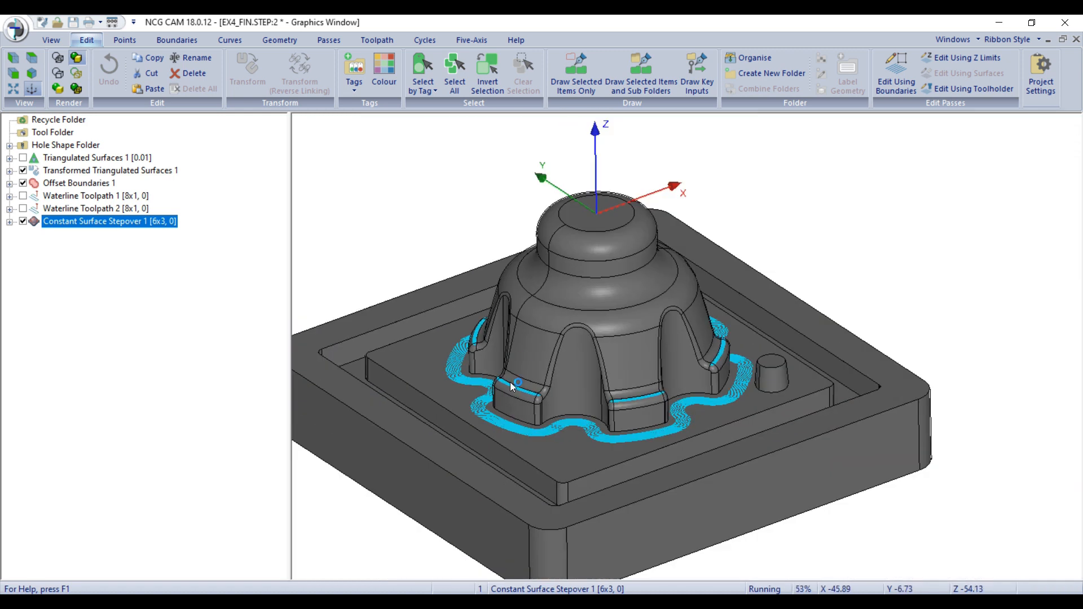
scroll(587, 227, "up", 2)
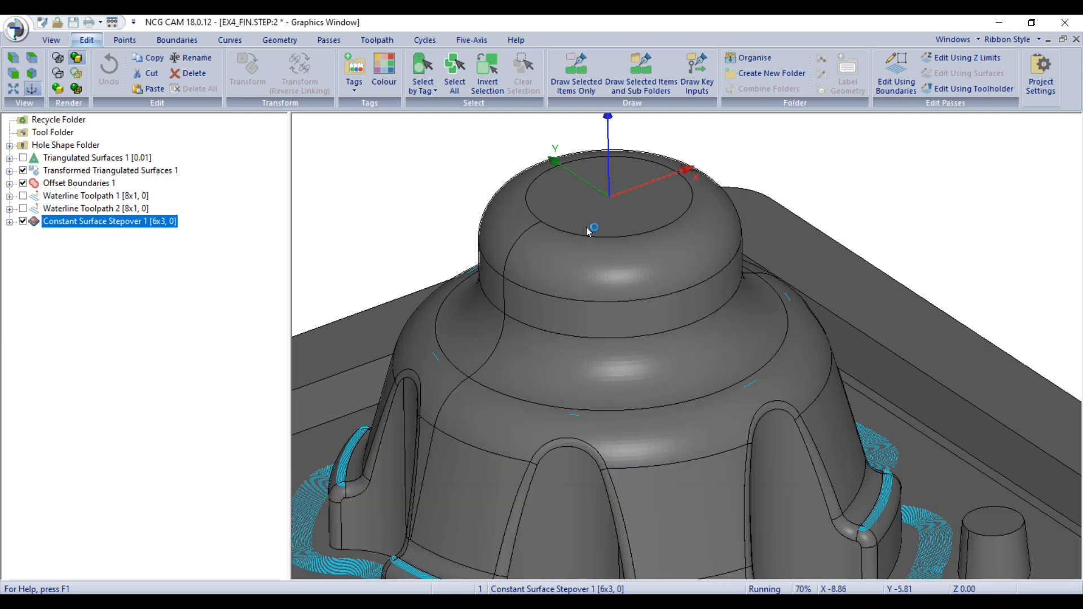
scroll(607, 228, "down", 2)
scroll(522, 312, "up", 5)
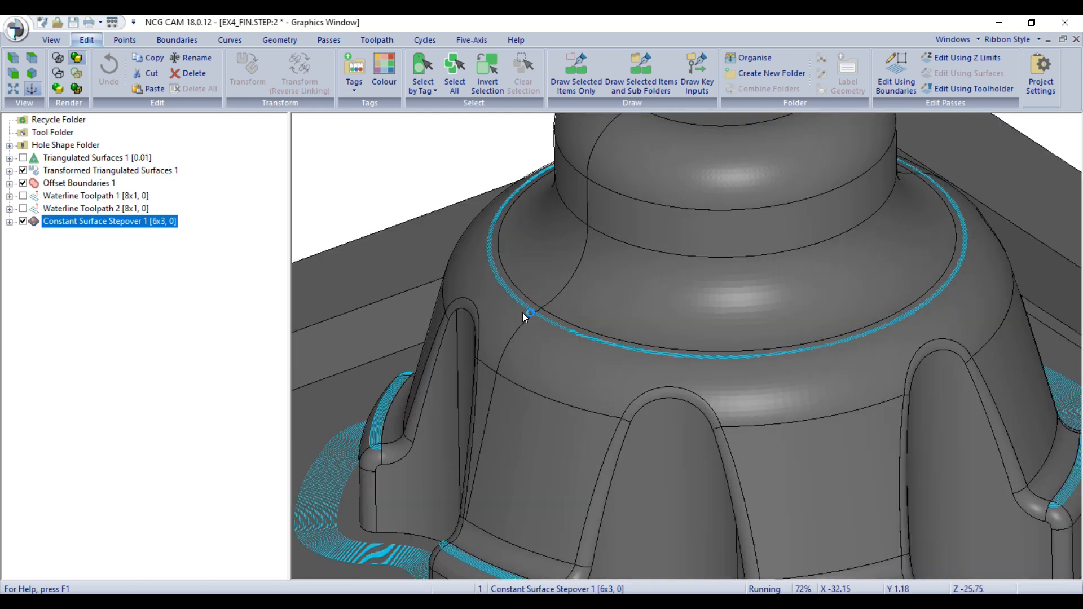
Step: Examine the finished constant stepover passes along the knob's upper shoulder and across its top face
scroll(479, 277, "up", 2)
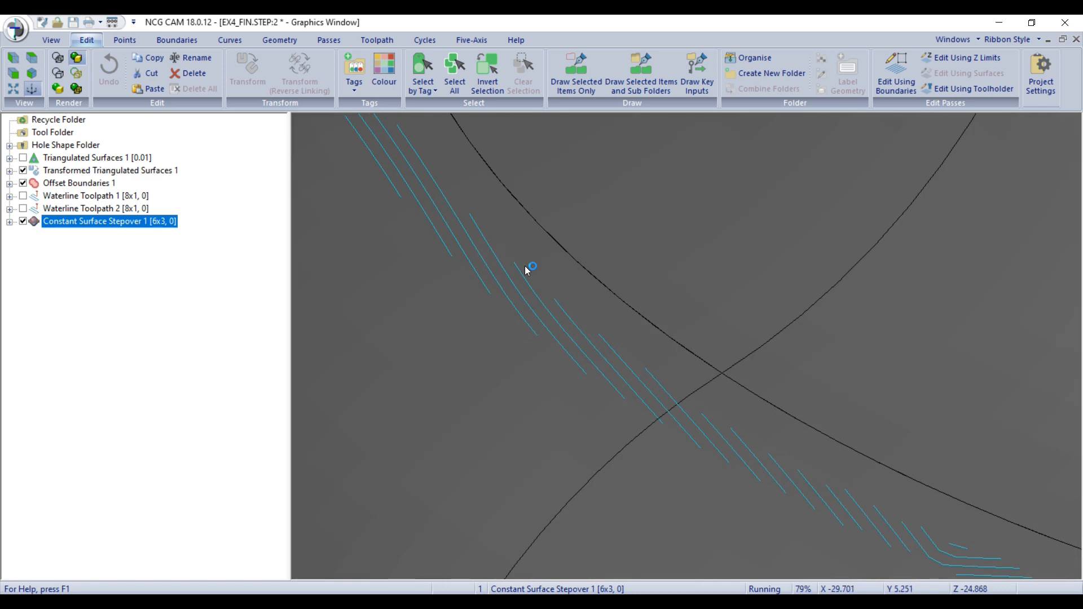
scroll(499, 313, "down", 6)
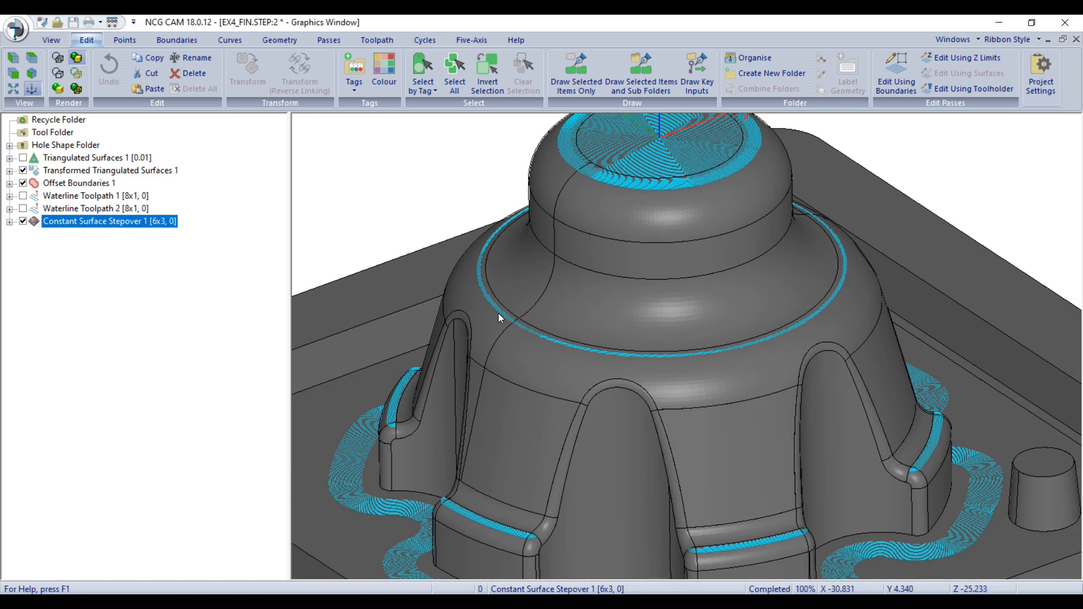
scroll(514, 315, "down", 3)
scroll(554, 215, "up", 7)
middle_click_drag(644, 254, 685, 314)
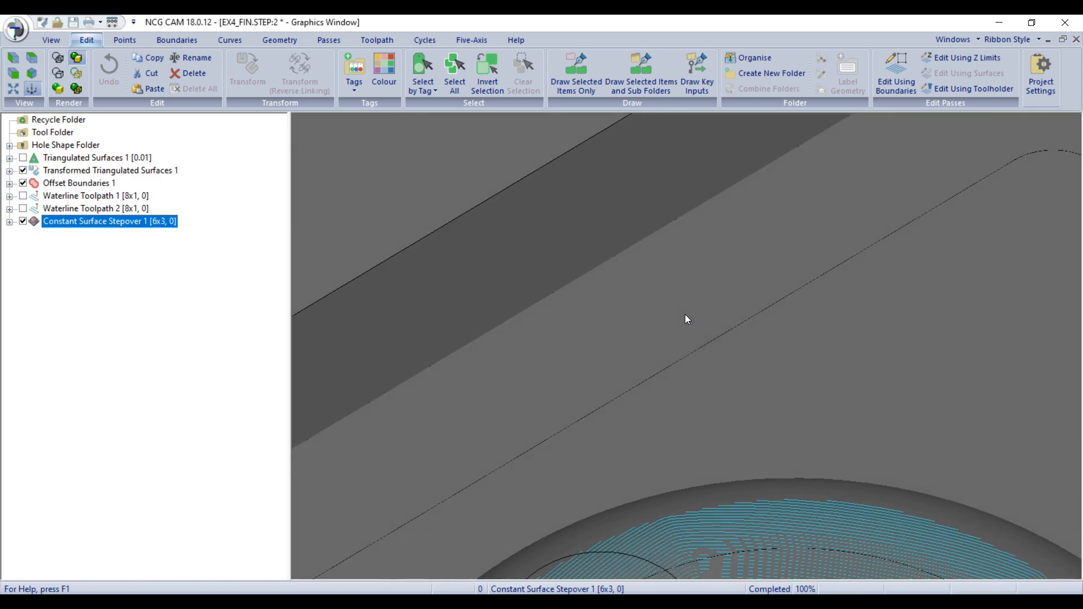
scroll(685, 313, "down", 4)
scroll(718, 534, "up", 3)
scroll(655, 330, "down", 3)
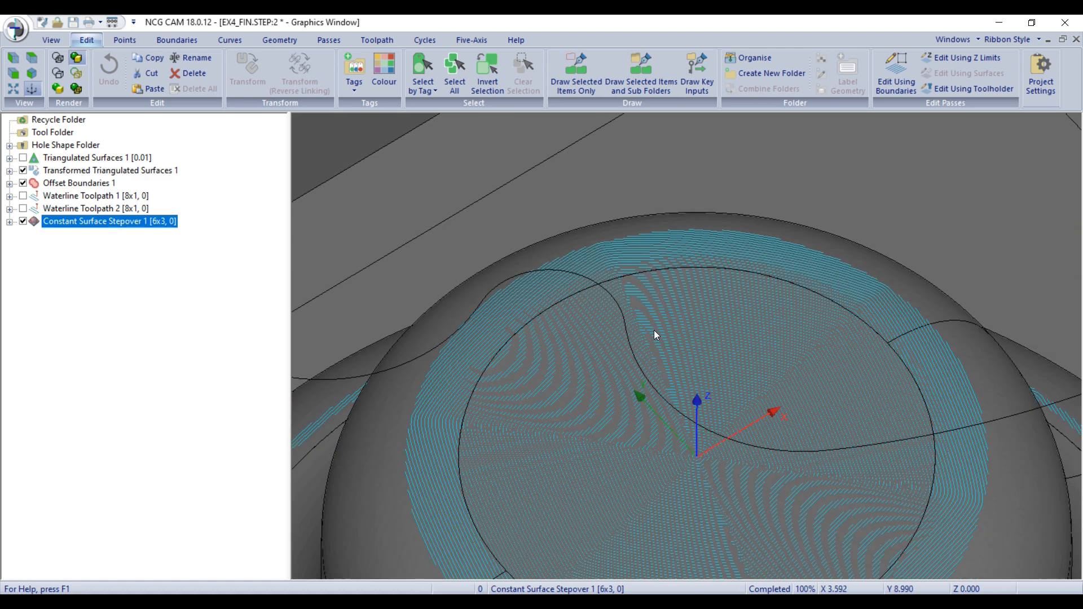
Step: Inspect the constant stepover passes on the top face from above, then those around the knob's scalloped base
key("z")
scroll(620, 309, "down", 3)
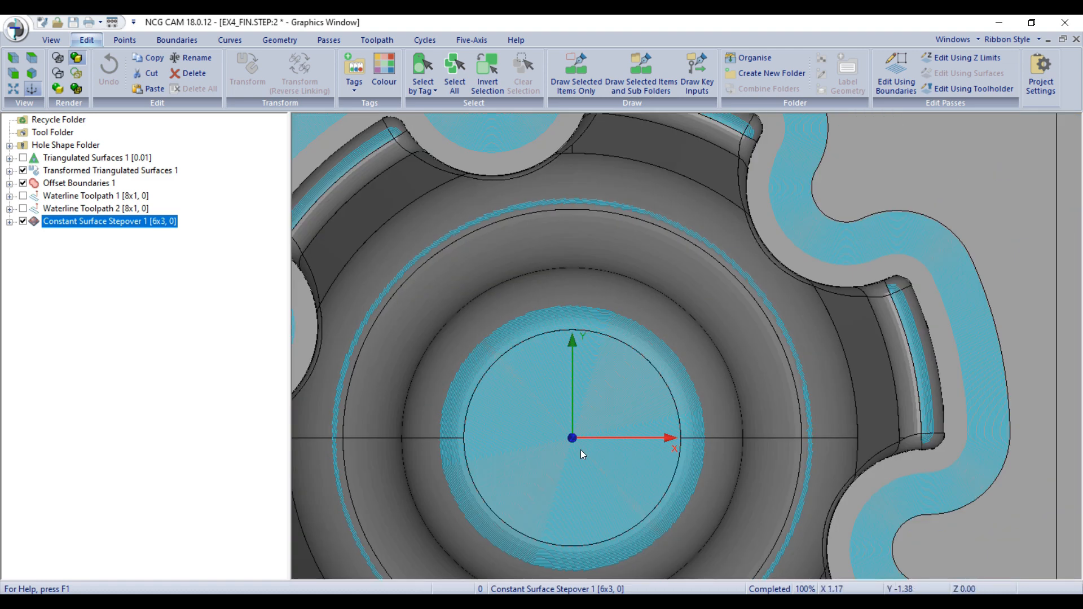
scroll(579, 446, "up", 6)
scroll(635, 290, "down", 4)
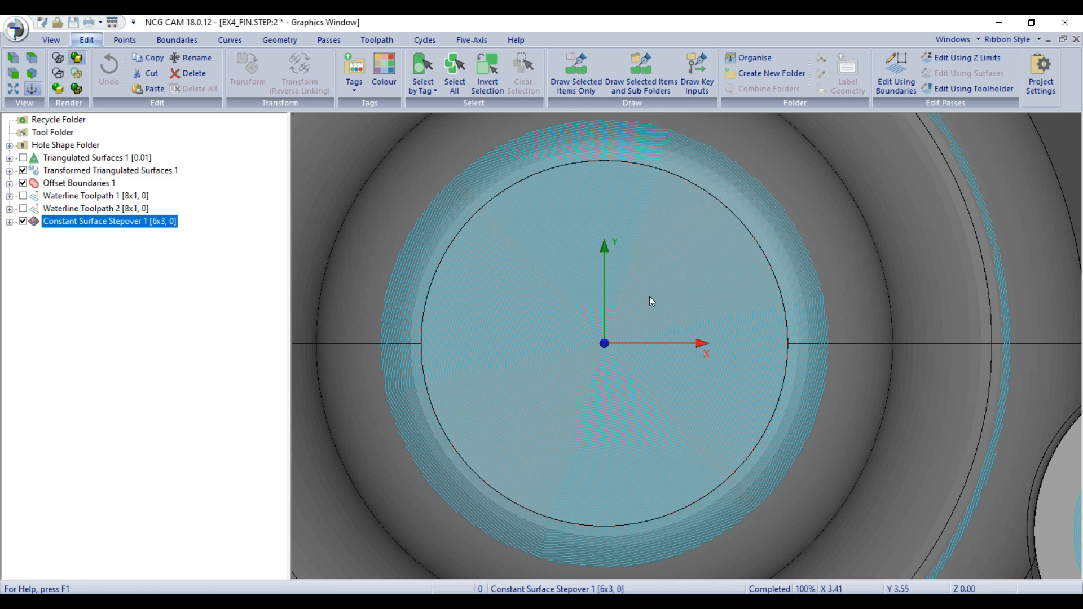
middle_click_drag(649, 296, 651, 239)
scroll(649, 325, "down", 3)
scroll(651, 239, "down", 3)
scroll(651, 470, "up", 6)
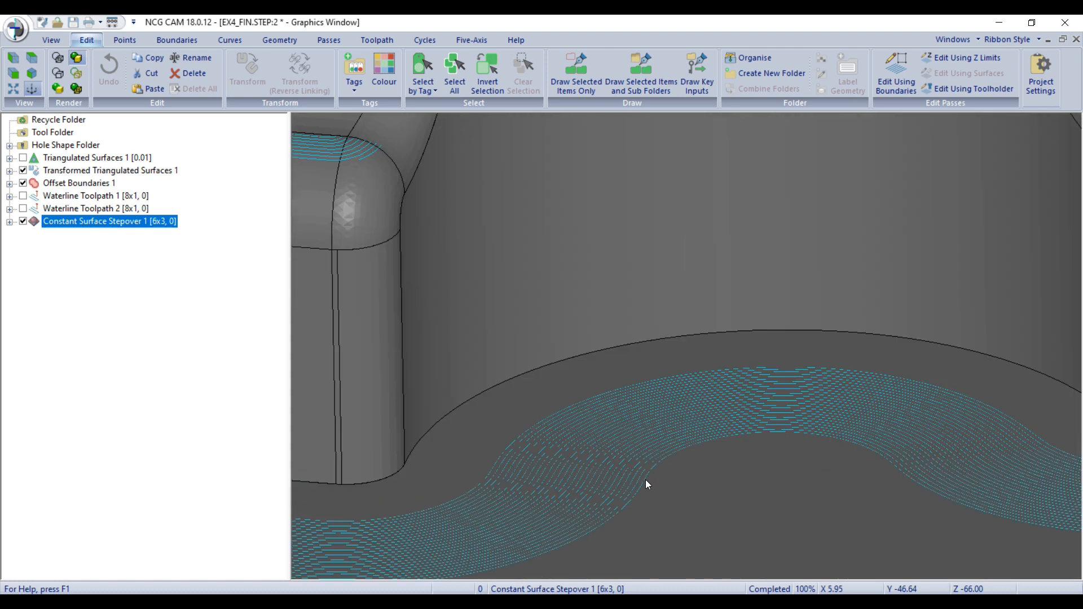
scroll(646, 480, "down", 4)
middle_click_drag(645, 475, 727, 451)
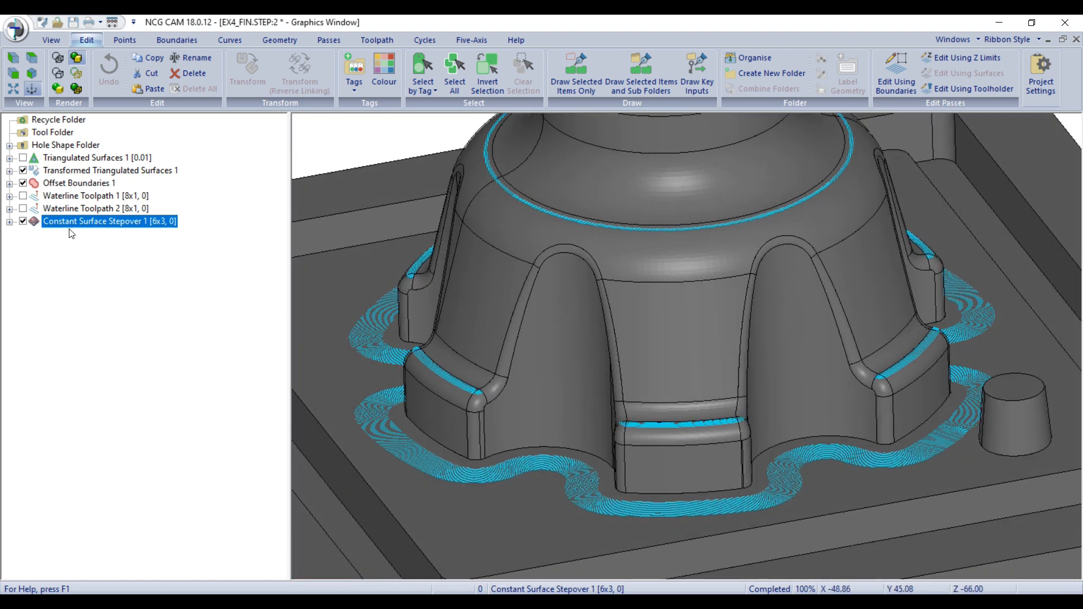
Step: Display Edited Waterline Passes 2 from Waterline Toolpath 1 together with the constant stepover passes
left_click(9, 184)
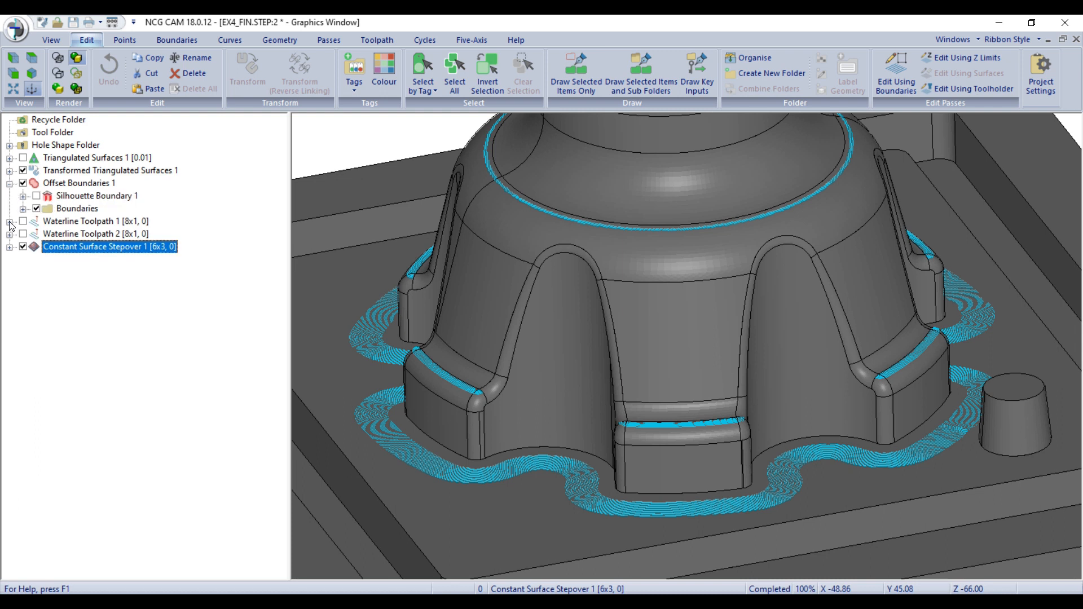
left_click(9, 222)
left_click(36, 234)
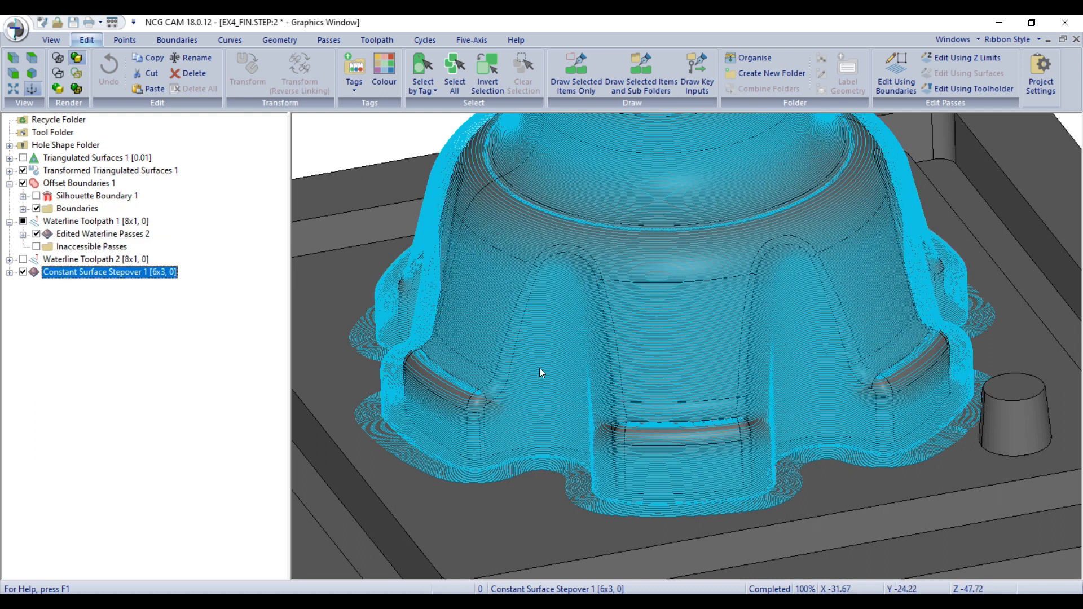
Step: Compare how the waterline and constant stepover passes meet on the lobe ledges and around the upper shoulder
scroll(441, 377, "up", 5)
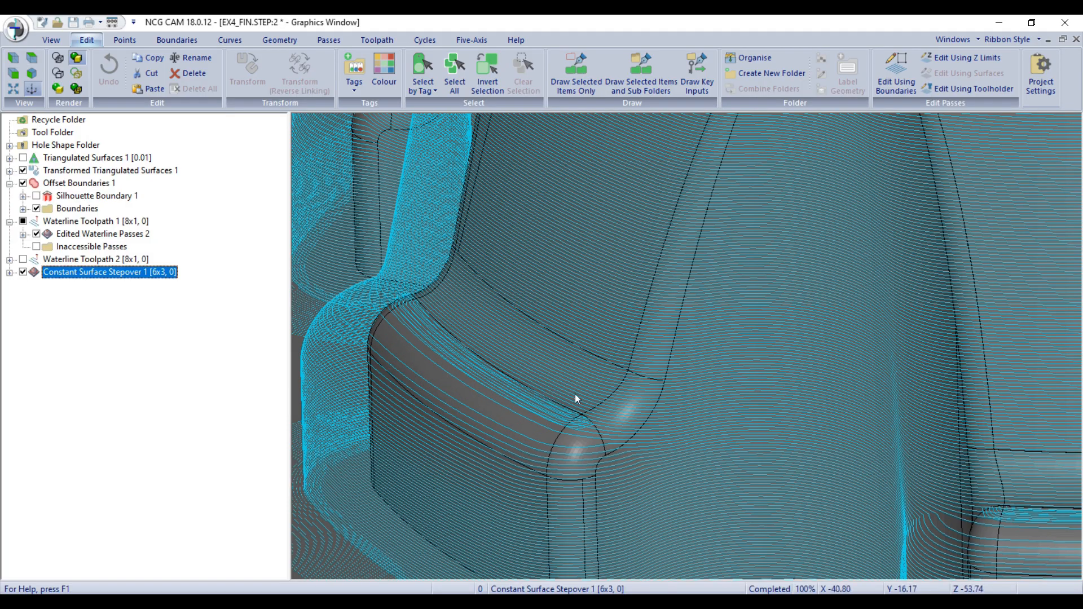
scroll(574, 394, "down", 8)
scroll(552, 470, "up", 8)
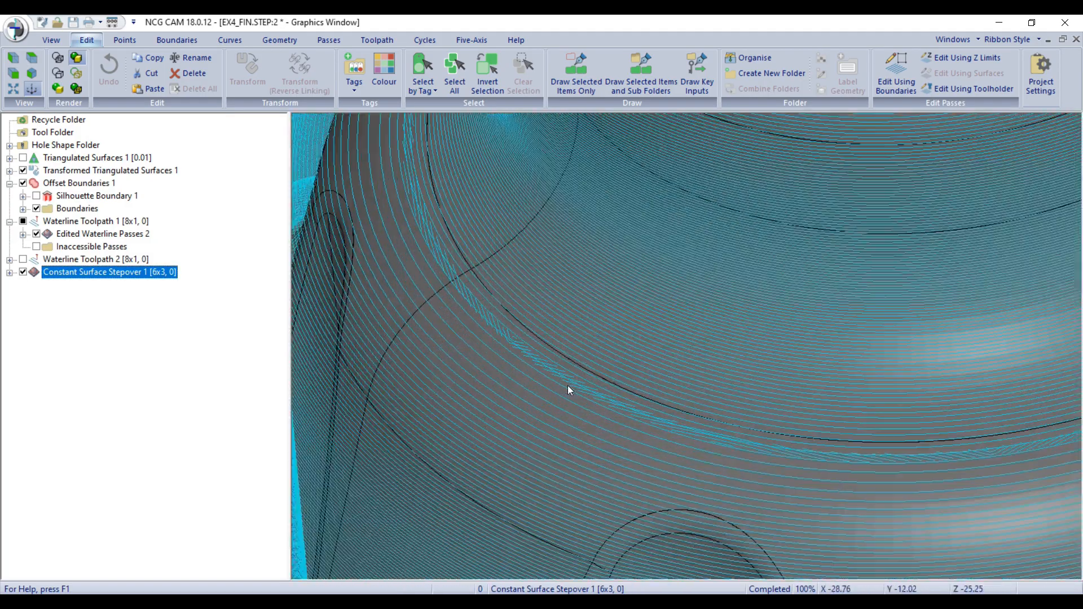
scroll(567, 384, "down", 5)
scroll(578, 363, "up", 6)
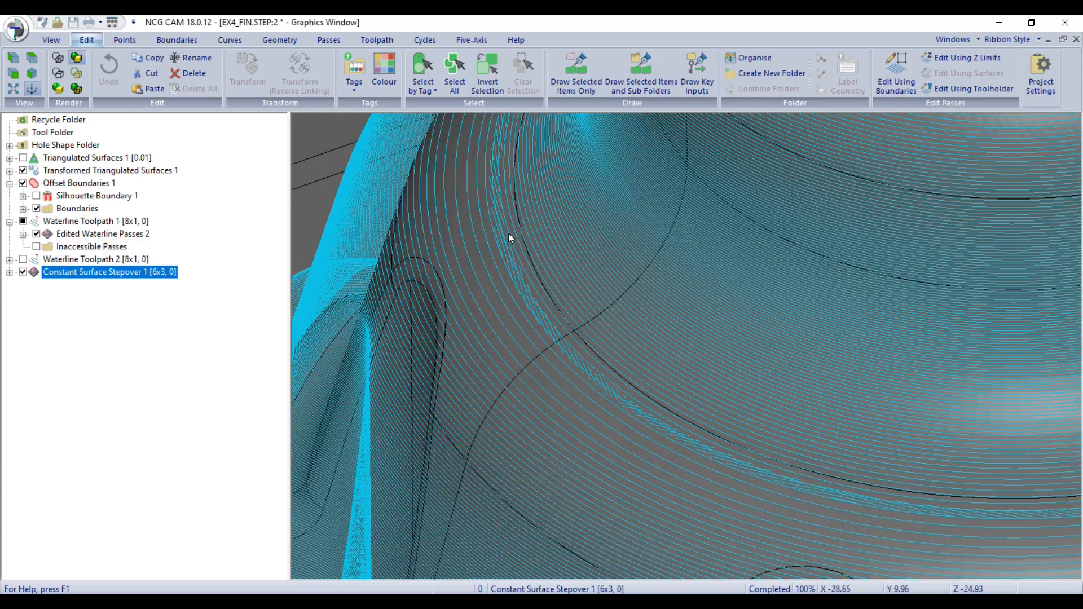
scroll(506, 236, "down", 7)
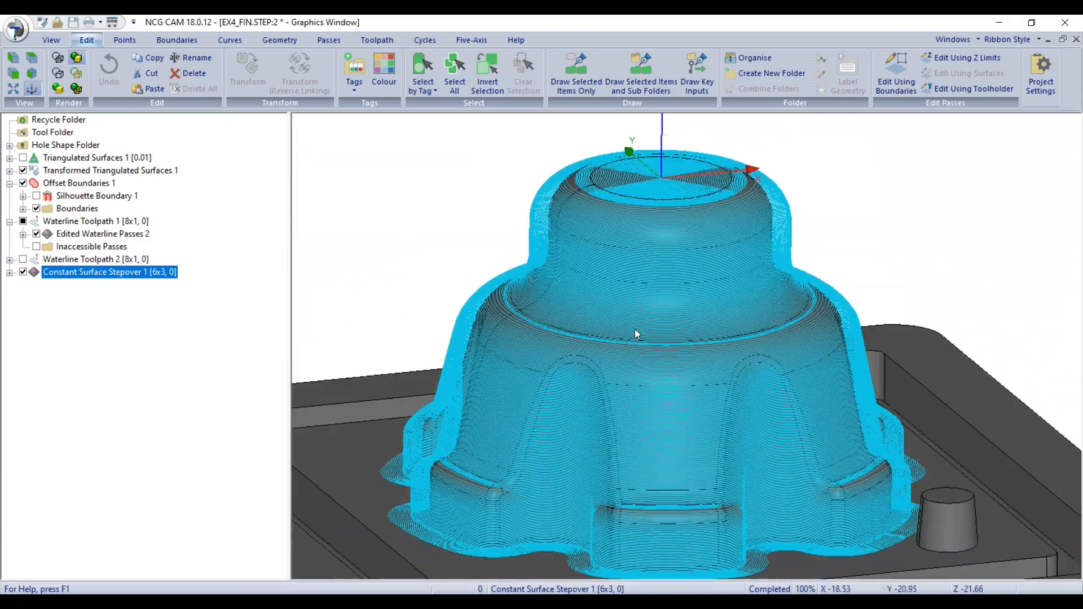
scroll(797, 326, "up", 8)
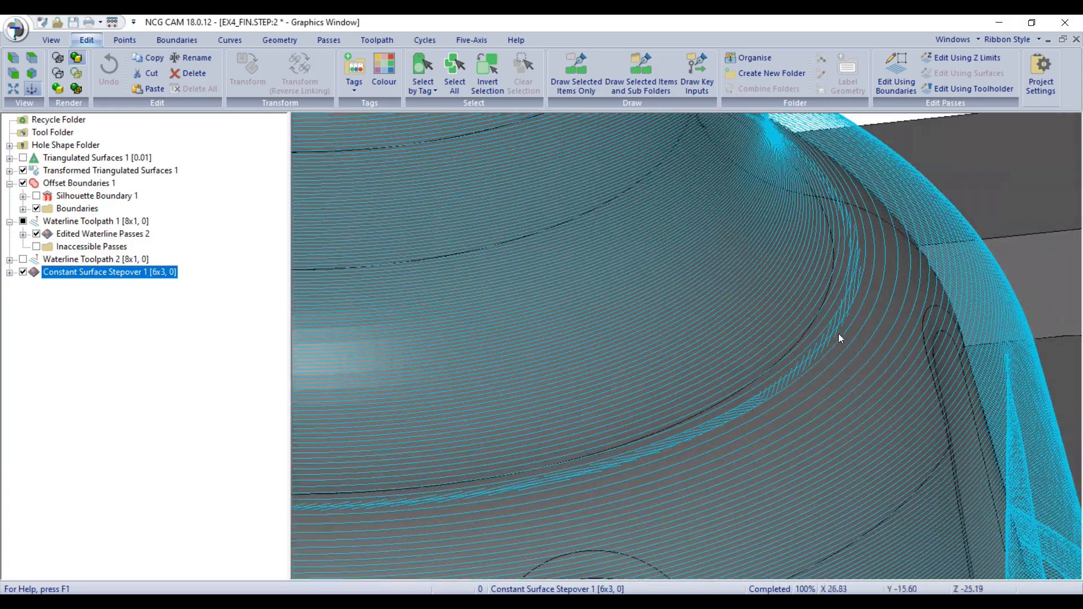
scroll(815, 372, "down", 6)
Step: Check the pass coverage on the knob's top face and rim with Constant Surface Stepover 1 hidden and shown
scroll(602, 202, "up", 3)
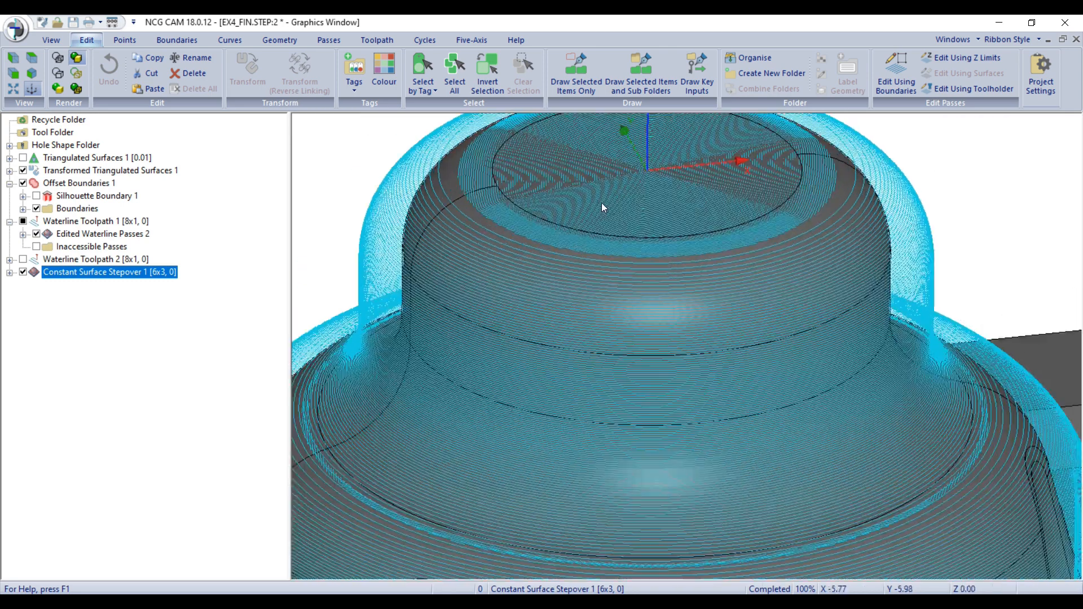
scroll(601, 202, "up", 3)
scroll(677, 307, "up", 4)
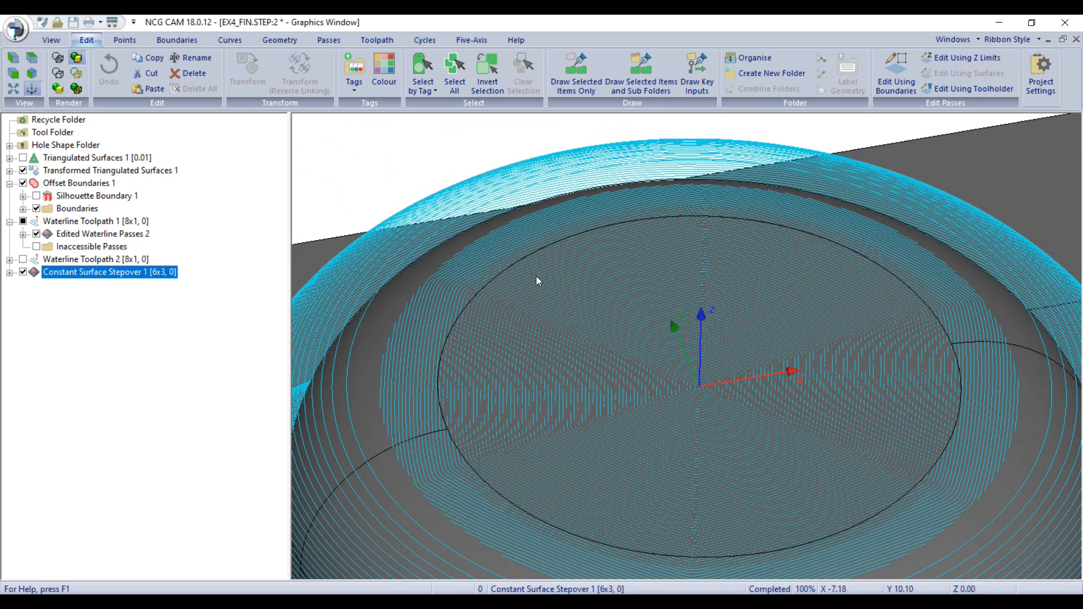
scroll(628, 200, "down", 5)
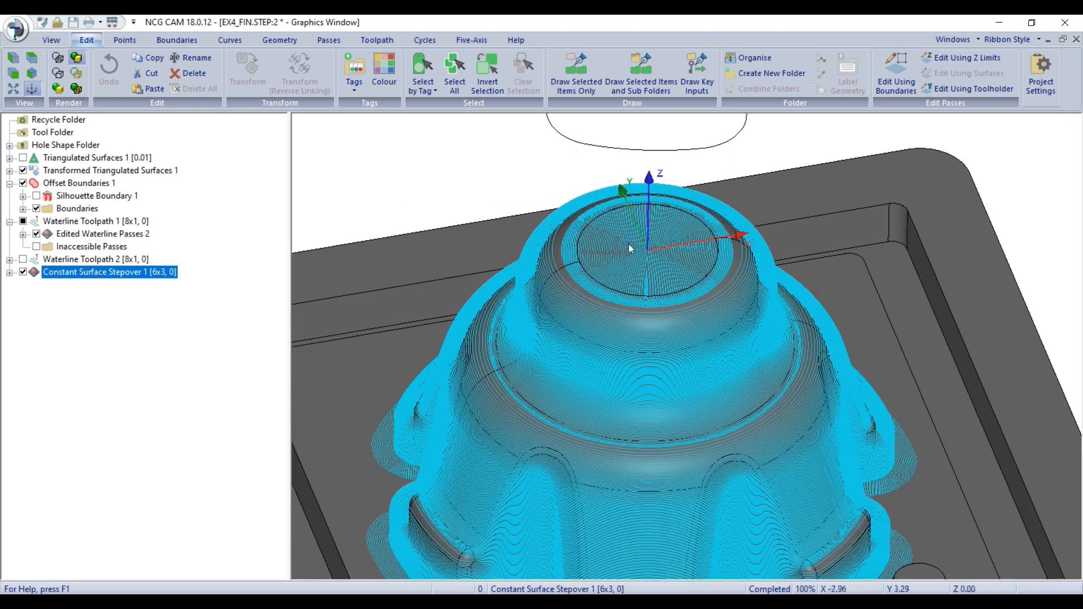
middle_click_drag(629, 249, 619, 234)
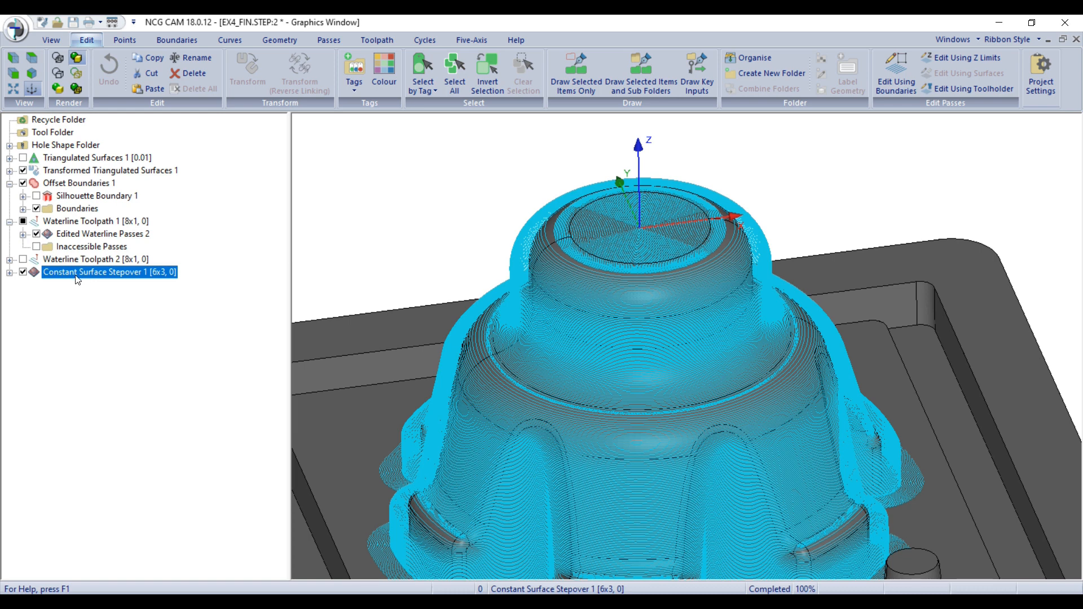
left_click(24, 273)
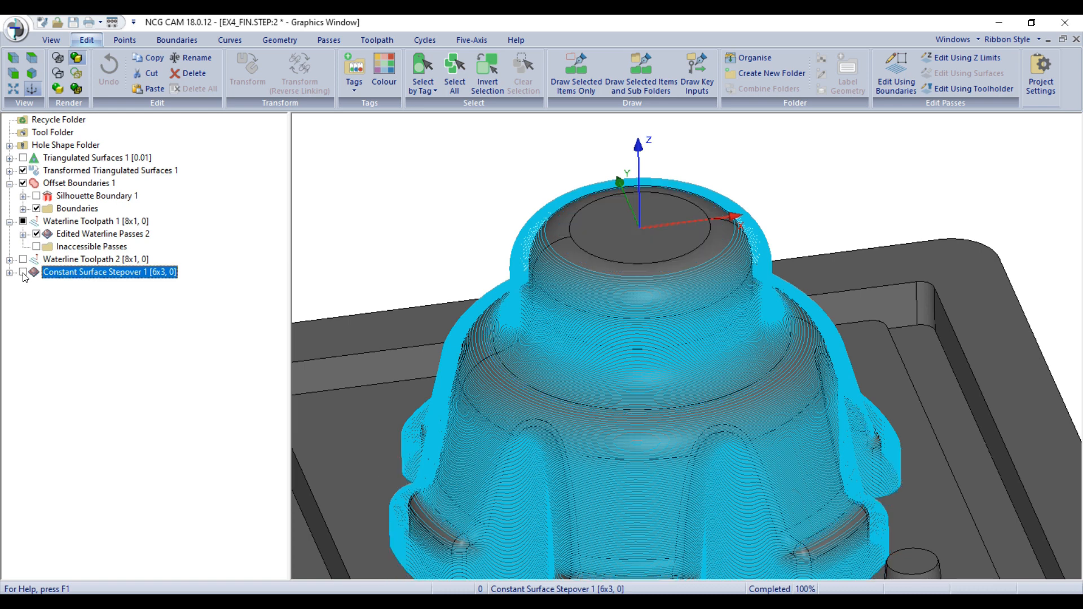
scroll(574, 239, "up", 5)
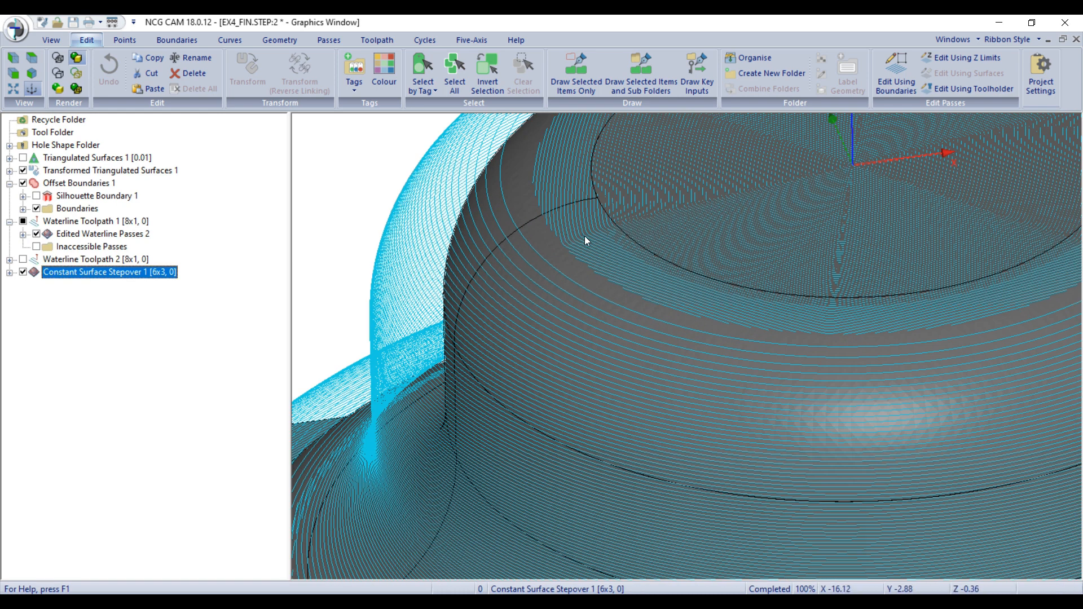
scroll(581, 235, "down", 5)
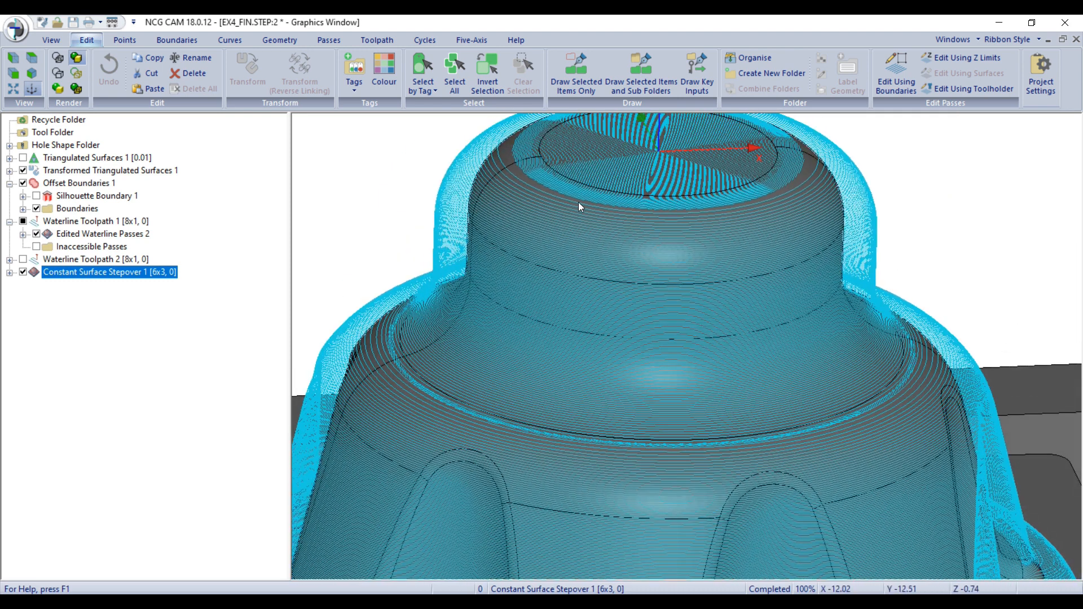
Step: Inspect the overlap of waterline and constant stepover passes at the shoulder ring and on a front lobe ledge
scroll(600, 201, "down", 2)
scroll(638, 297, "up", 2)
scroll(834, 374, "up", 3)
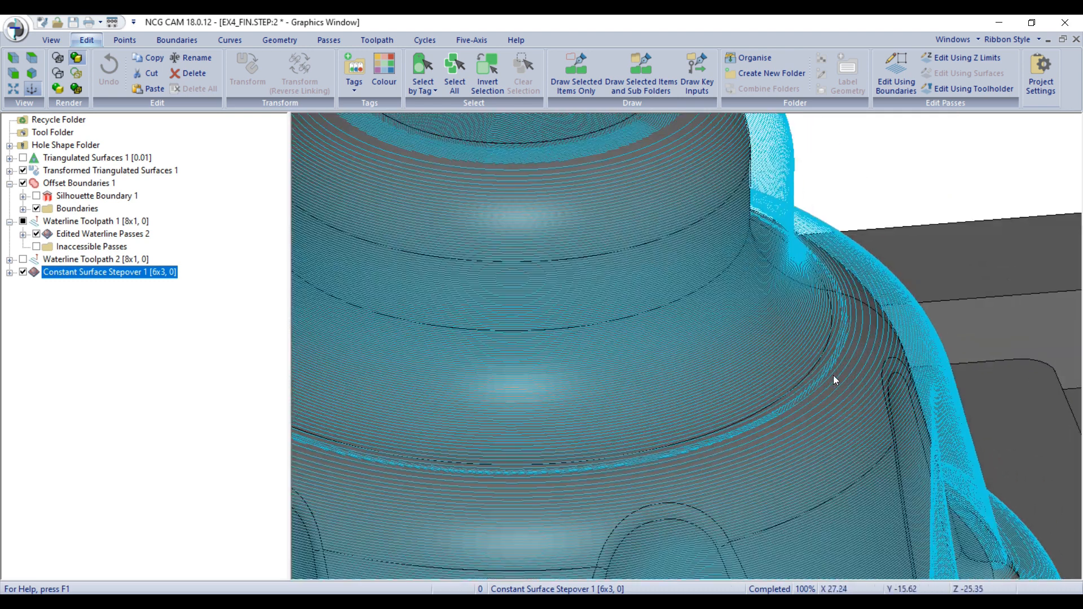
scroll(834, 375, "up", 2)
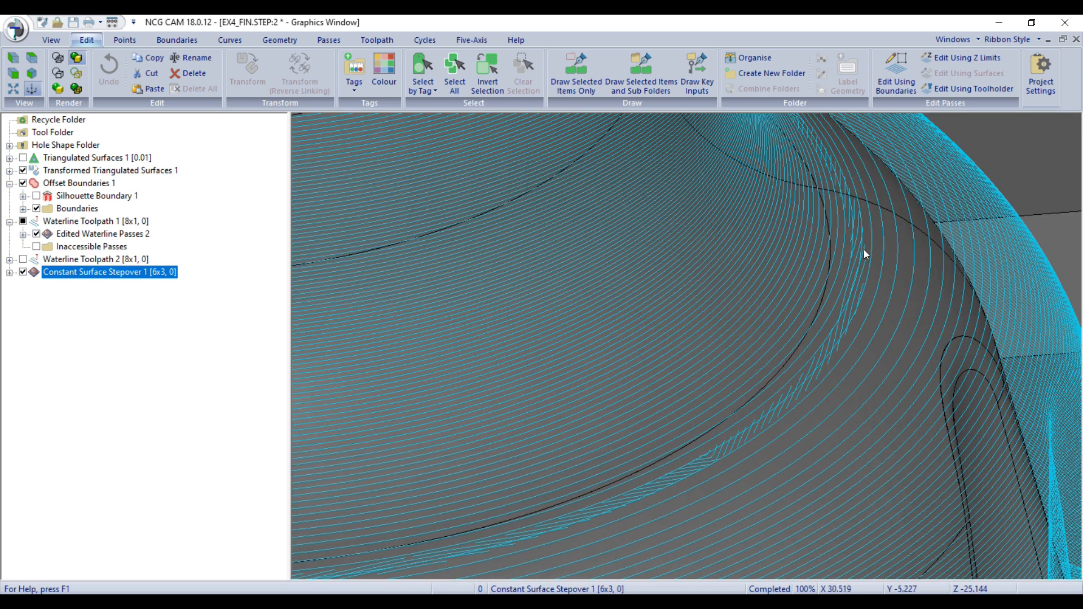
scroll(860, 279, "down", 5)
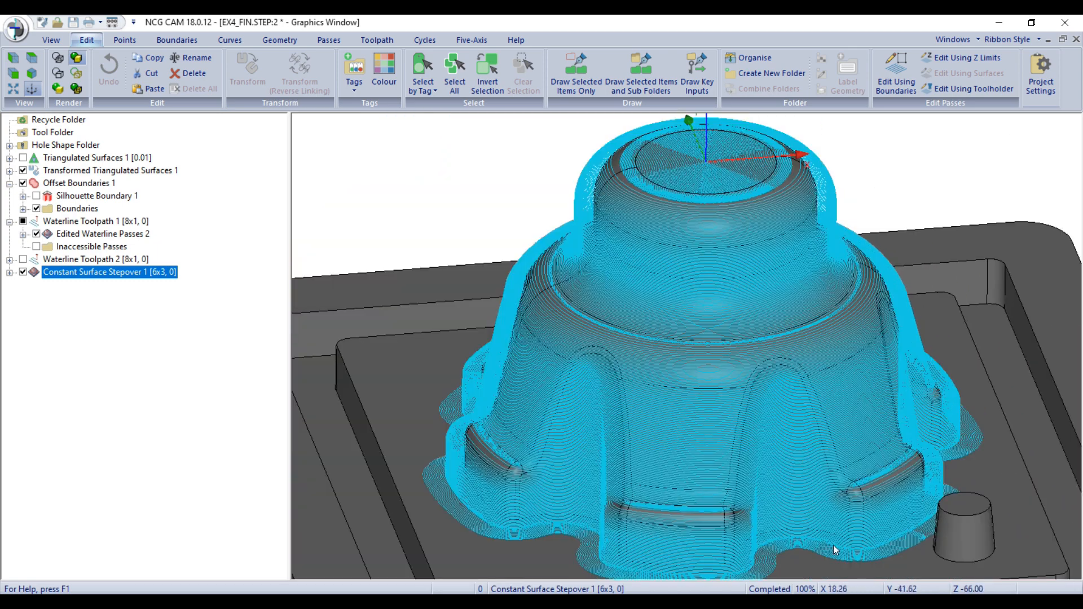
scroll(665, 530, "up", 5)
scroll(605, 484, "up", 2)
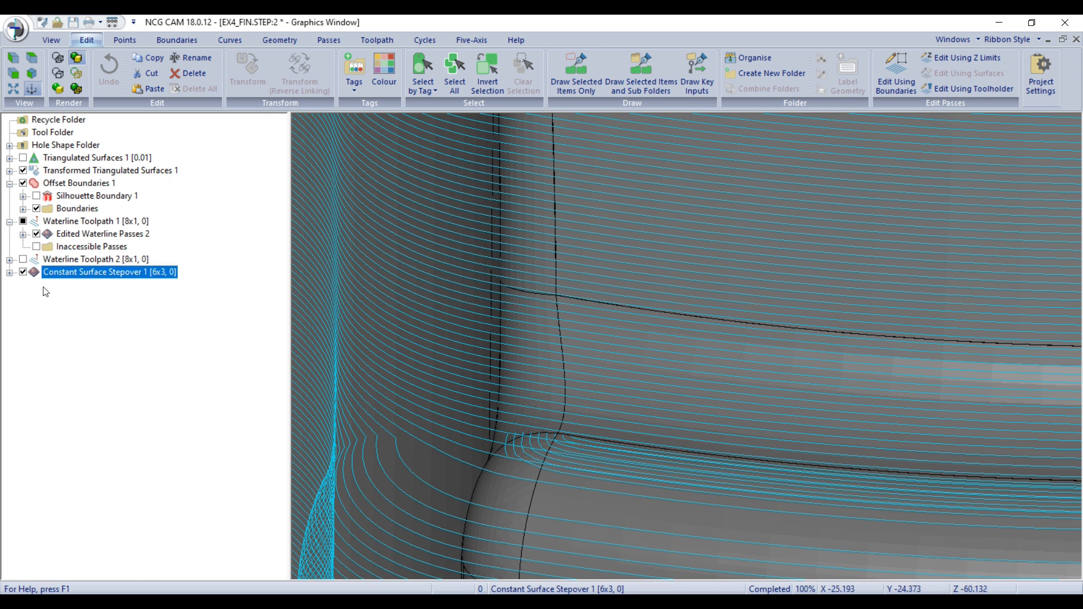
Step: Hide Edited Waterline Passes 2 and keep Constant Surface Stepover 1 displayed
left_click(25, 273)
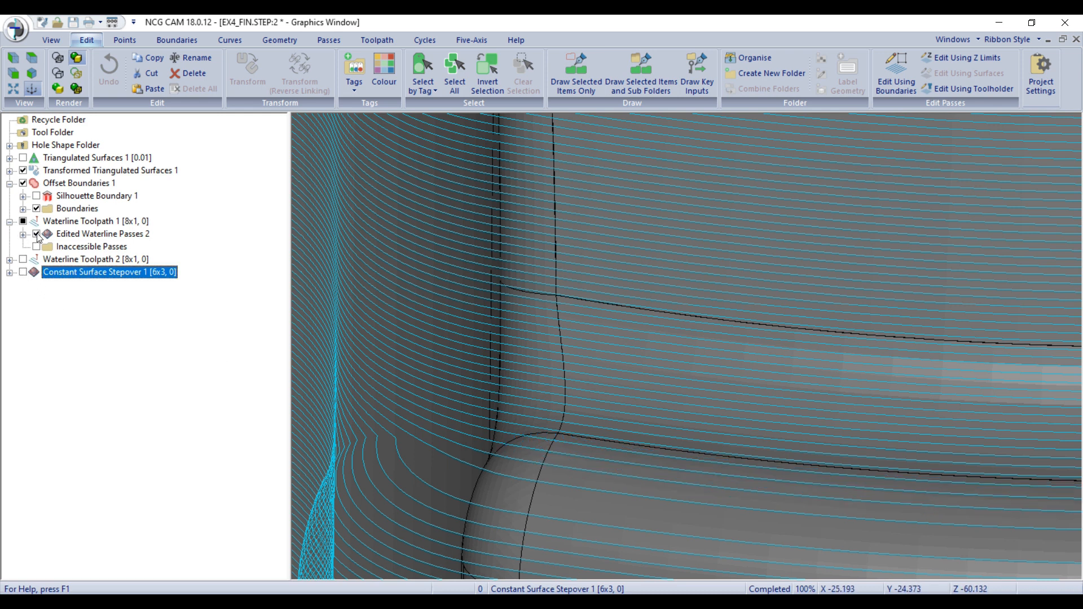
left_click(37, 235)
left_click(26, 275)
scroll(642, 354, "down", 6)
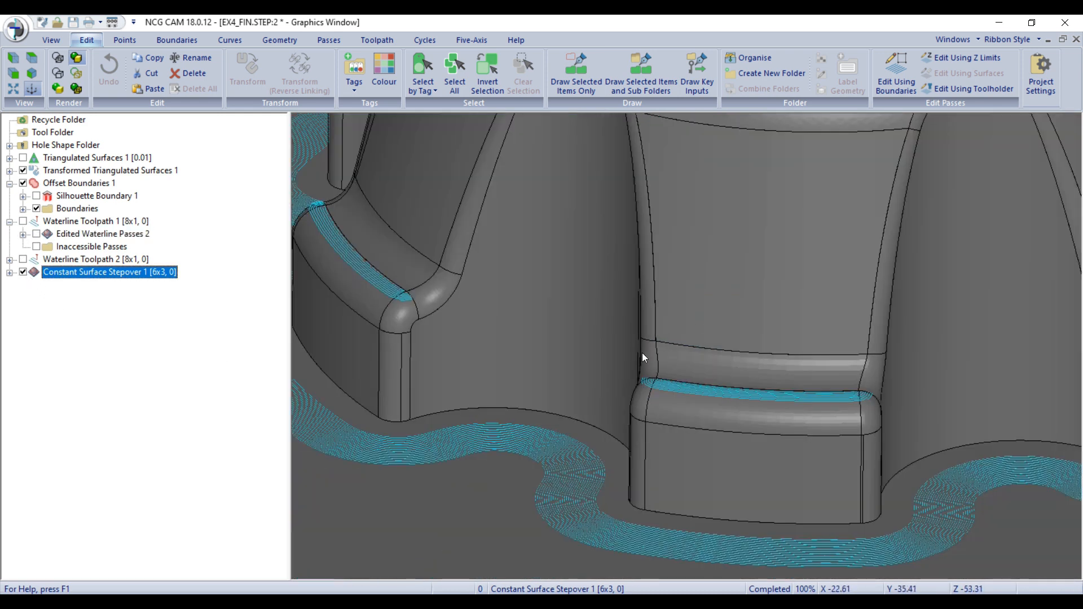
Step: Delete the constant stepover passes on the knob's top face, upper shoulder and base, keeping only the lobe ledge passes
middle_click_drag(833, 414, 709, 442)
scroll(805, 201, "up", 3)
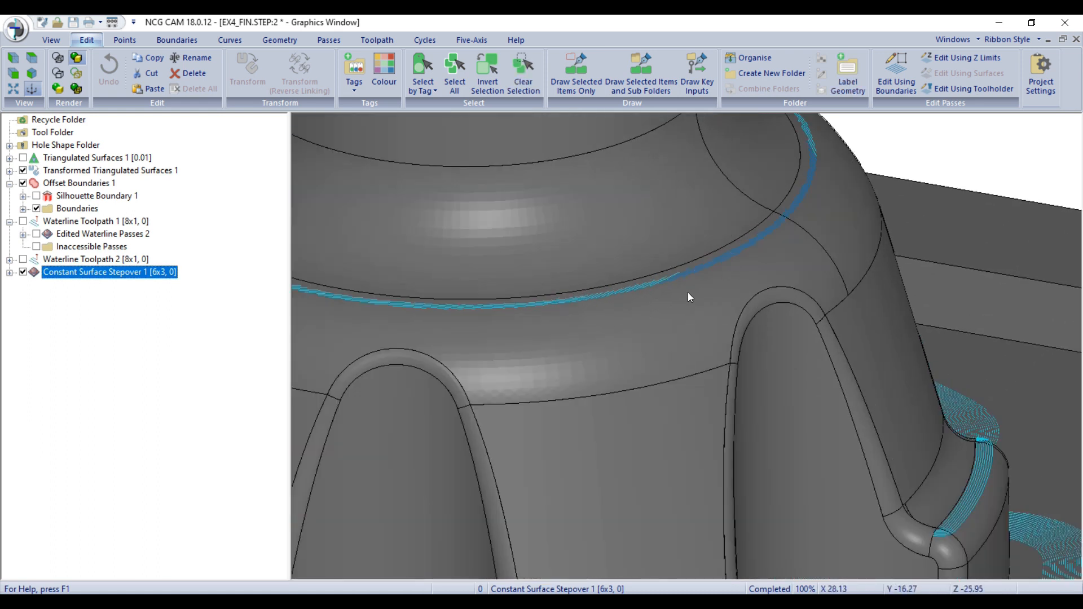
scroll(689, 295, "down", 5)
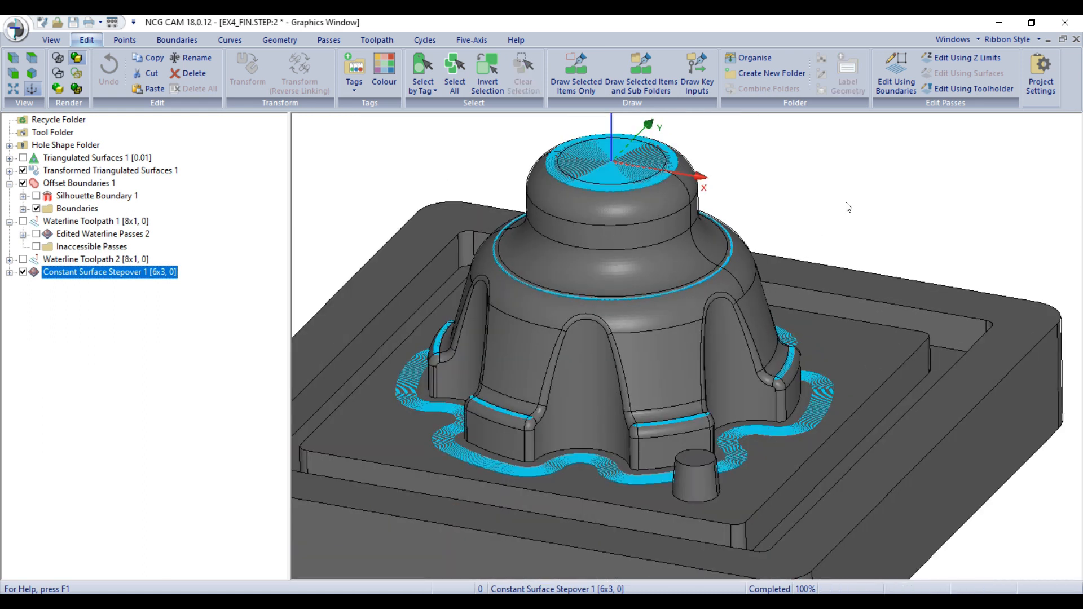
key("y")
scroll(568, 259, "down", 3)
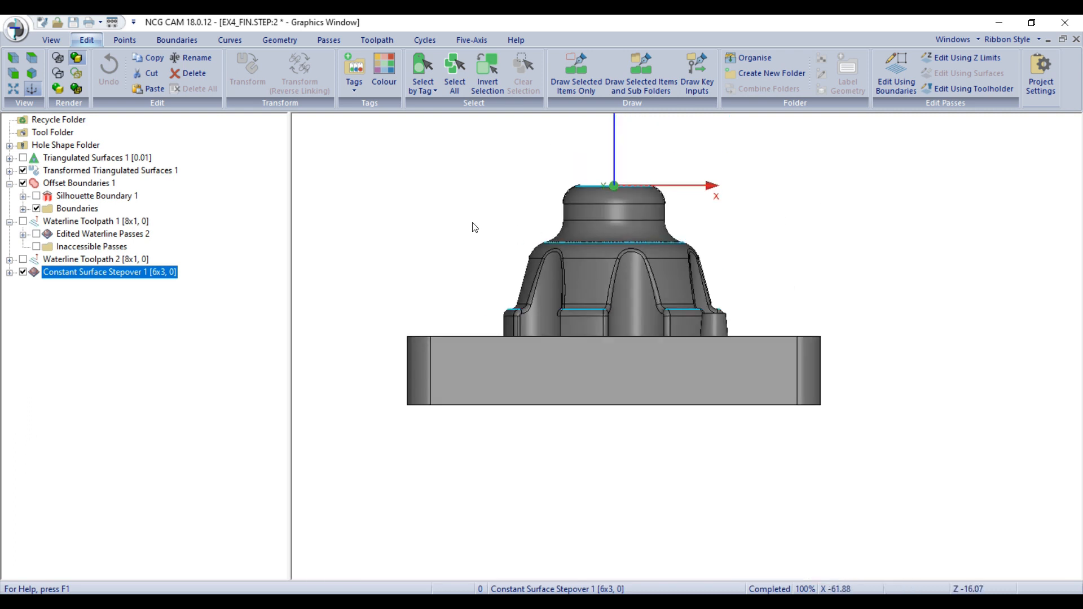
left_click_drag(463, 168, 746, 281)
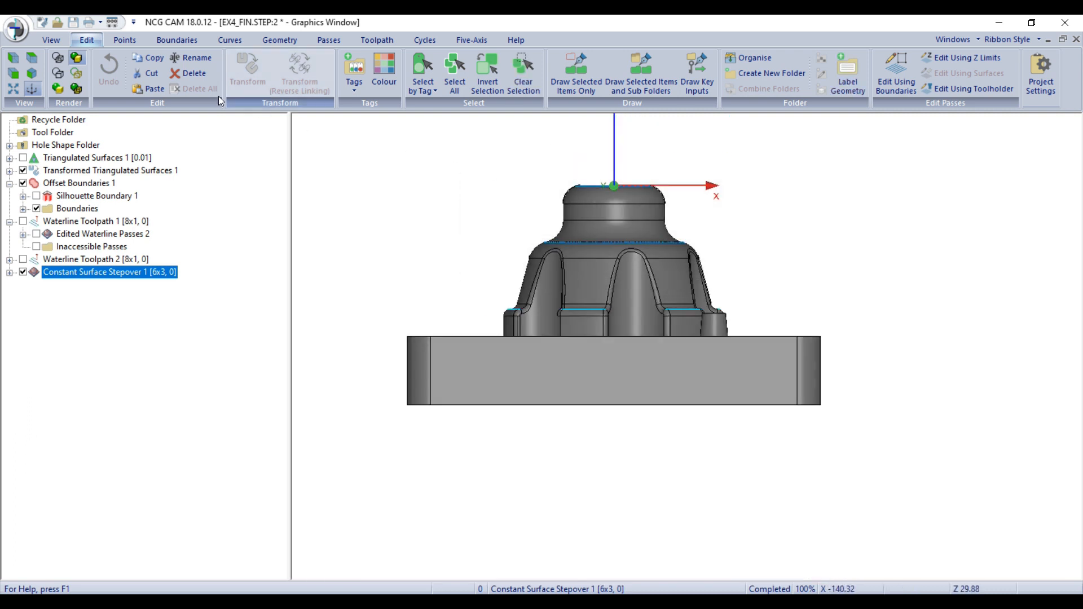
left_click(192, 74)
left_click_drag(455, 326, 836, 403)
left_click(192, 74)
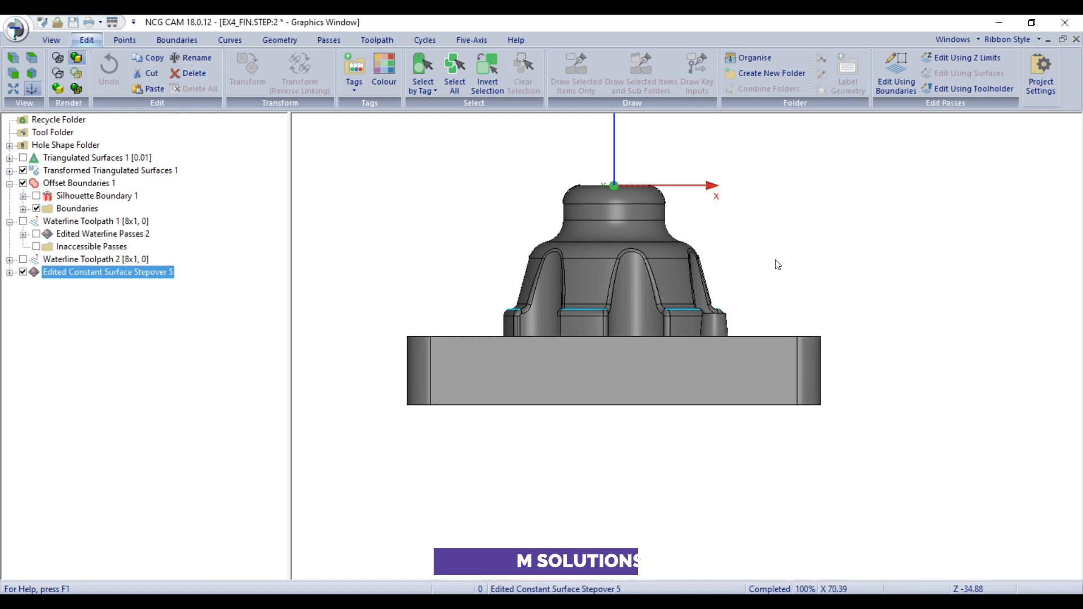
Step: Examine the remaining constant stepover passes on the lobe ledges in an isometric view
key("i")
scroll(736, 327, "up", 5)
middle_click_drag(761, 383, 676, 428)
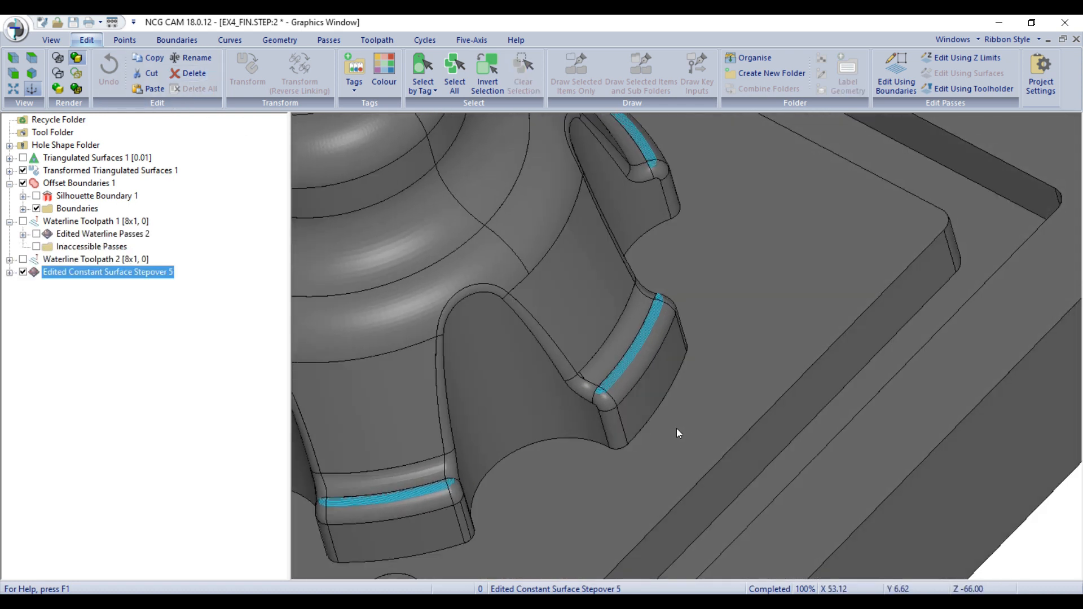
scroll(687, 303, "up", 5)
scroll(688, 305, "down", 5)
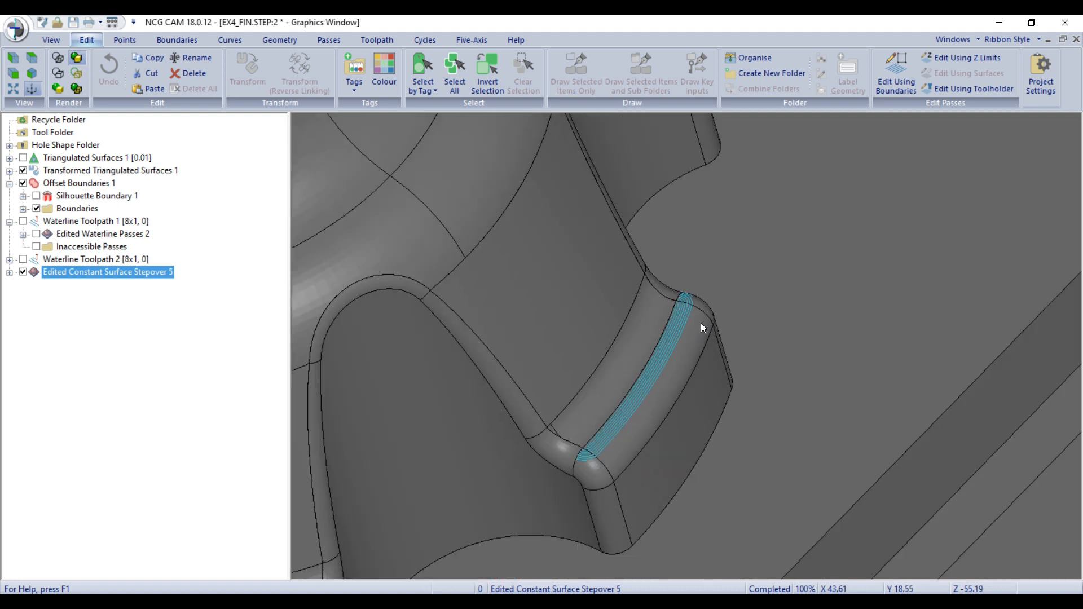
Step: Start a toolpath from Edited Constant Surface Stepover 5 with bidirectional direction and a Safe Z of 50
scroll(743, 418, "down", 4)
middle_click_drag(675, 367, 706, 340)
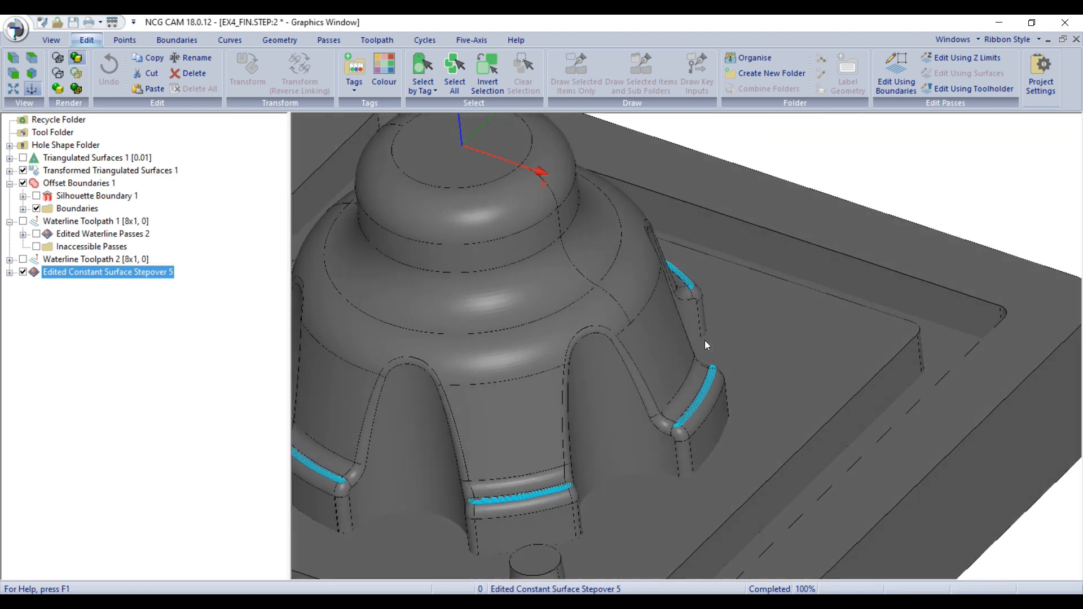
scroll(706, 338, "down", 2)
middle_click_drag(666, 433, 679, 425)
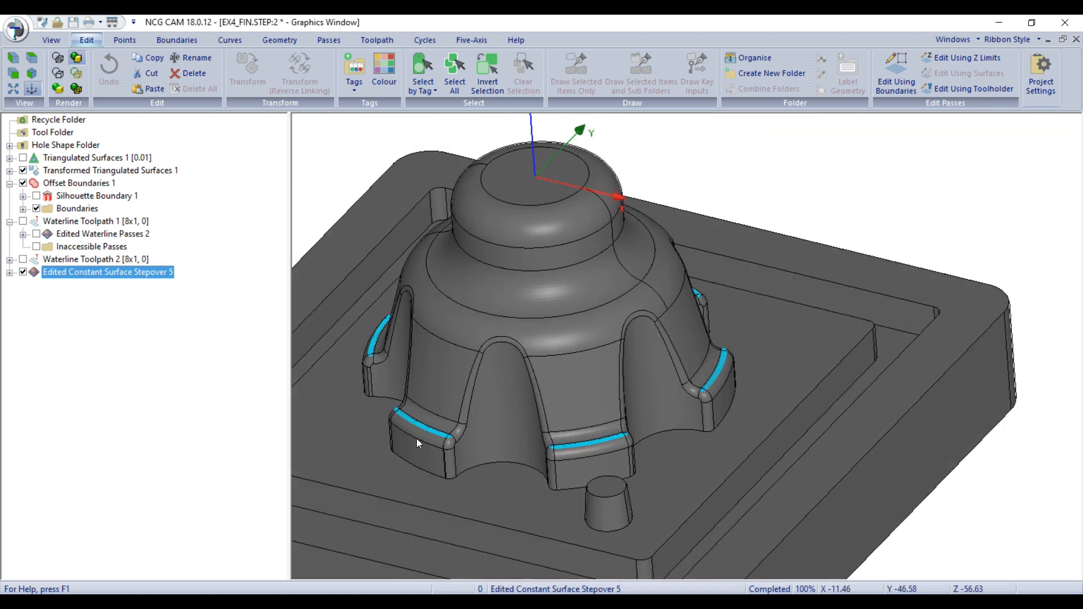
scroll(417, 439, "up", 6)
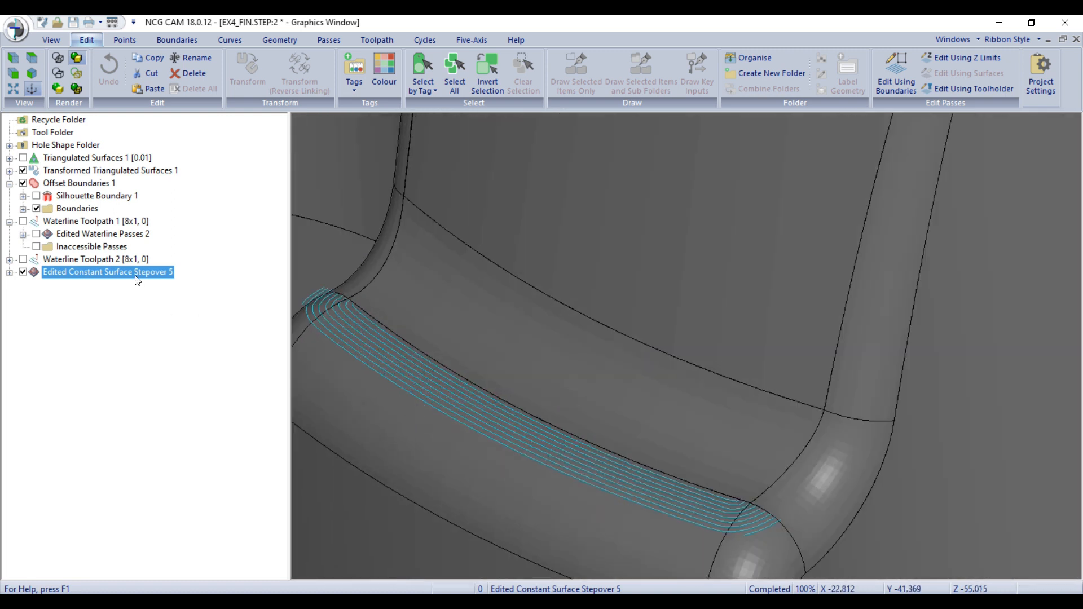
right_click(174, 137)
left_click(174, 139)
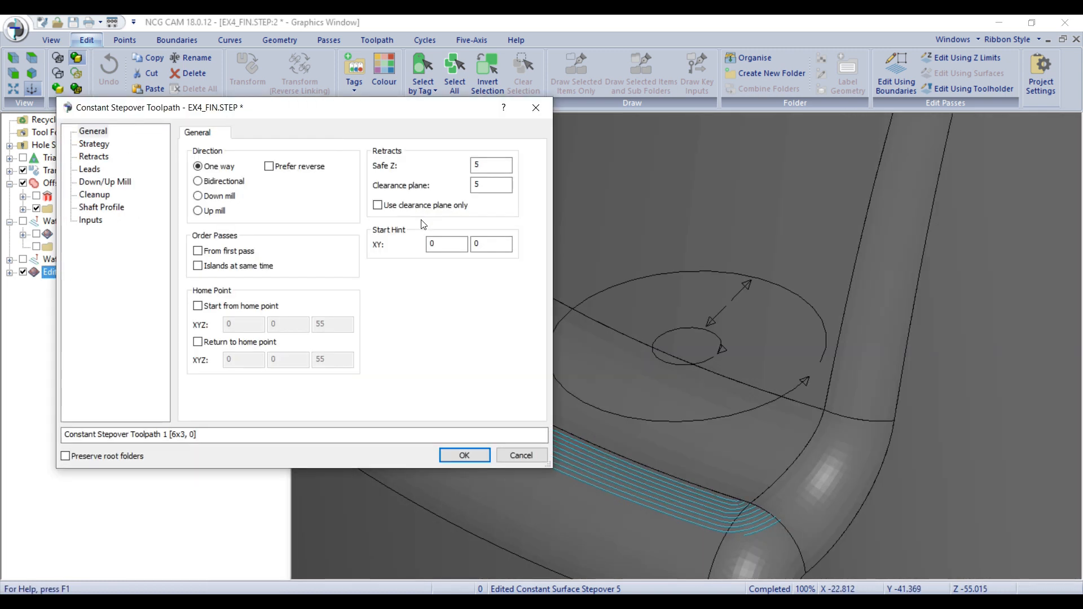
left_click(246, 182)
double_click(489, 164)
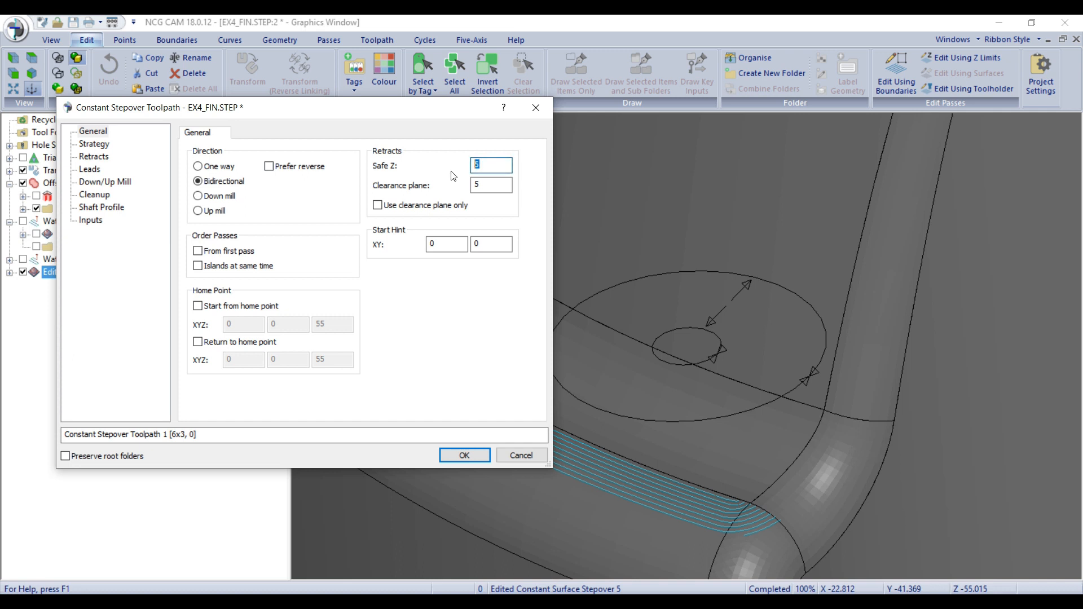
type("50")
Step: Set the toolpath to stay on surface within 10, review its remaining settings and calculate it
left_click(94, 143)
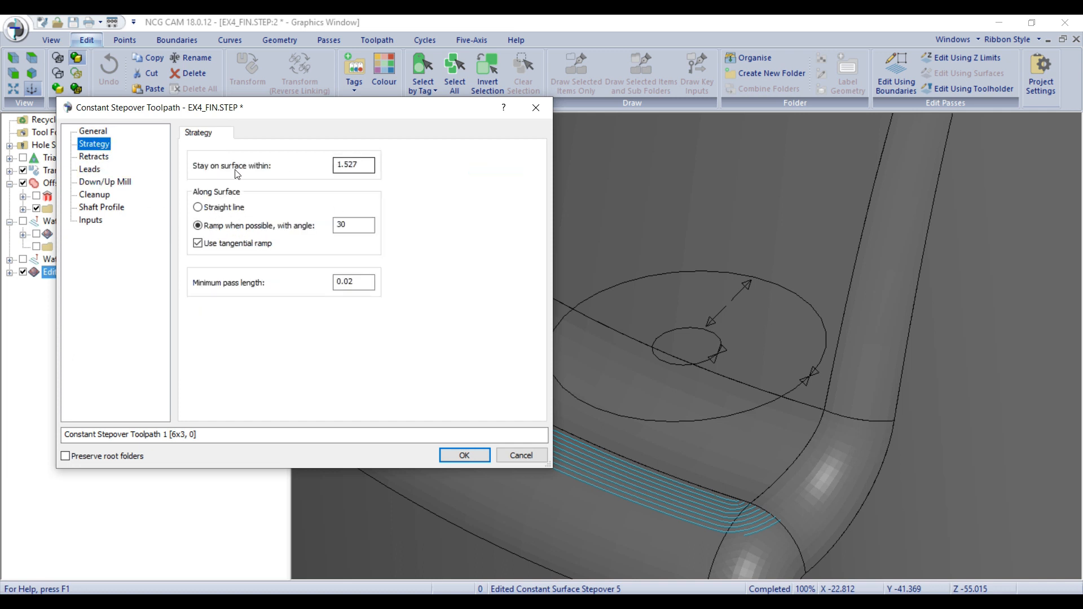
key("Tab")
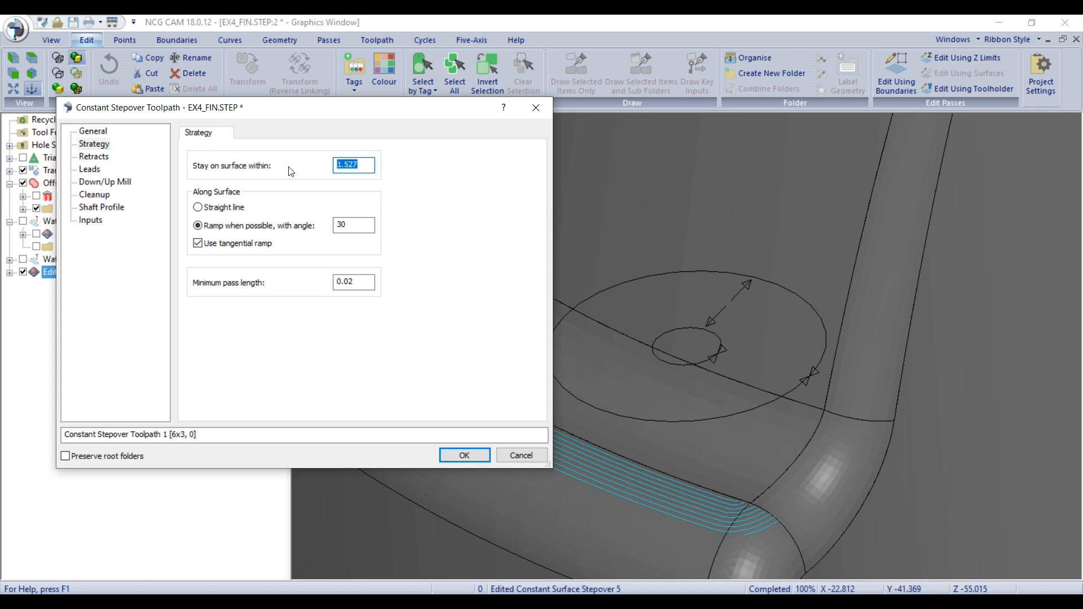
type("10")
left_click(95, 157)
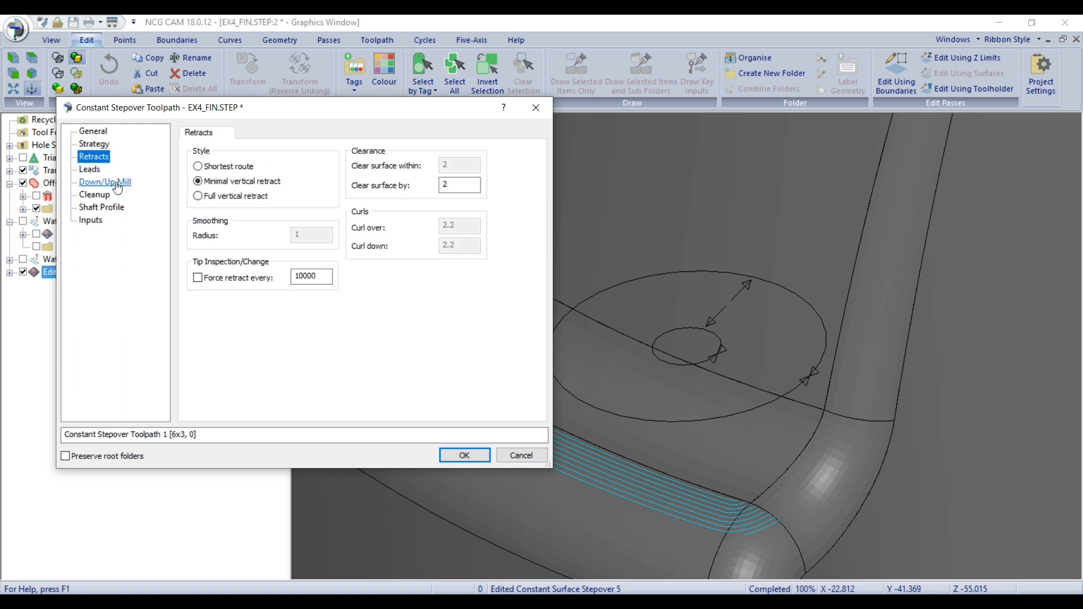
left_click(100, 170)
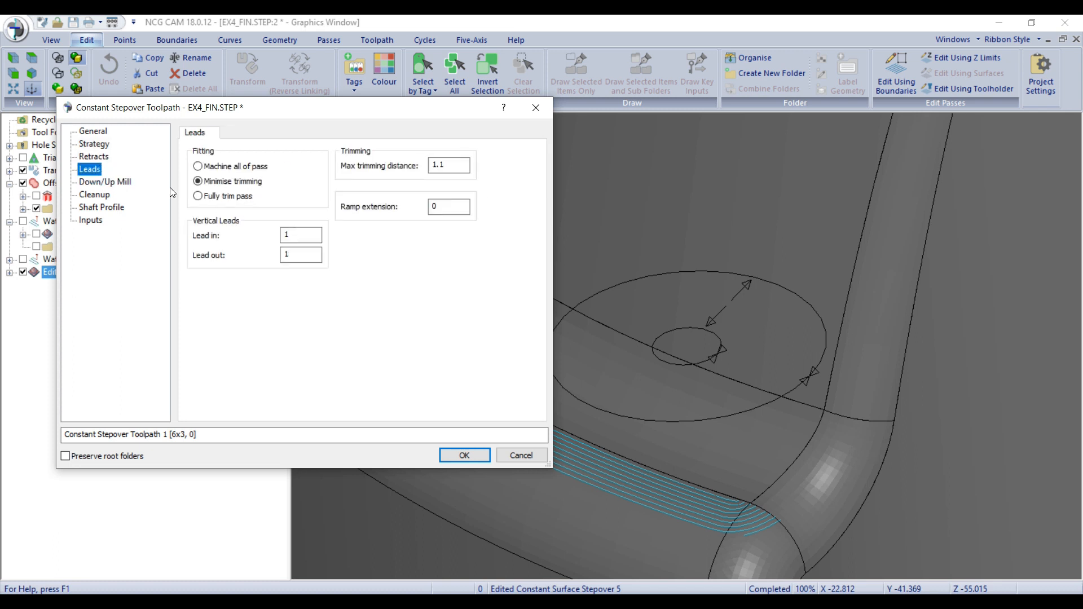
left_click(105, 182)
left_click(95, 195)
left_click(102, 208)
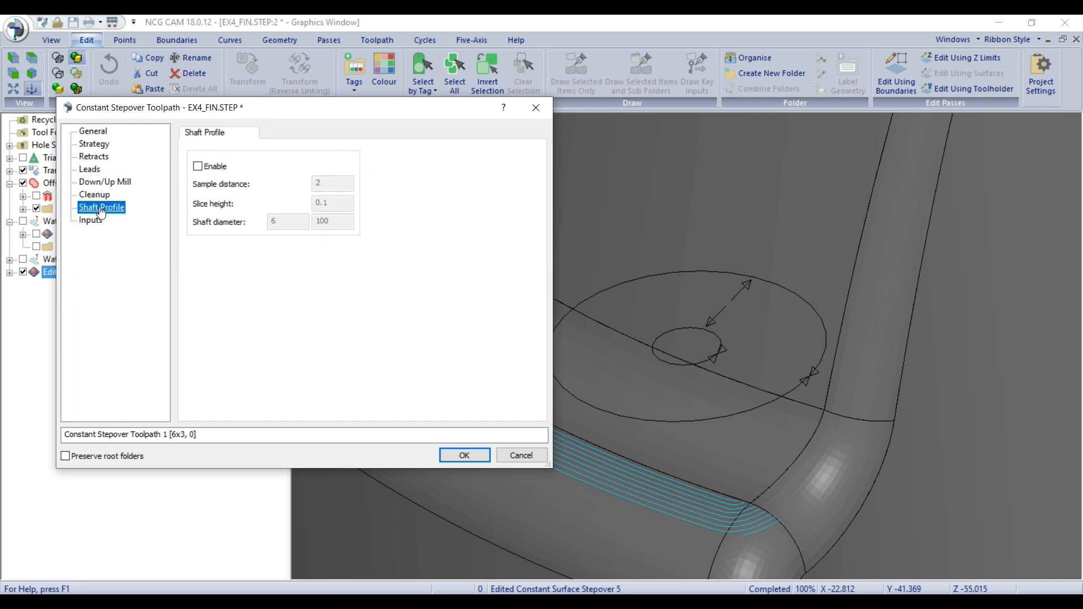
left_click(91, 220)
left_click(460, 455)
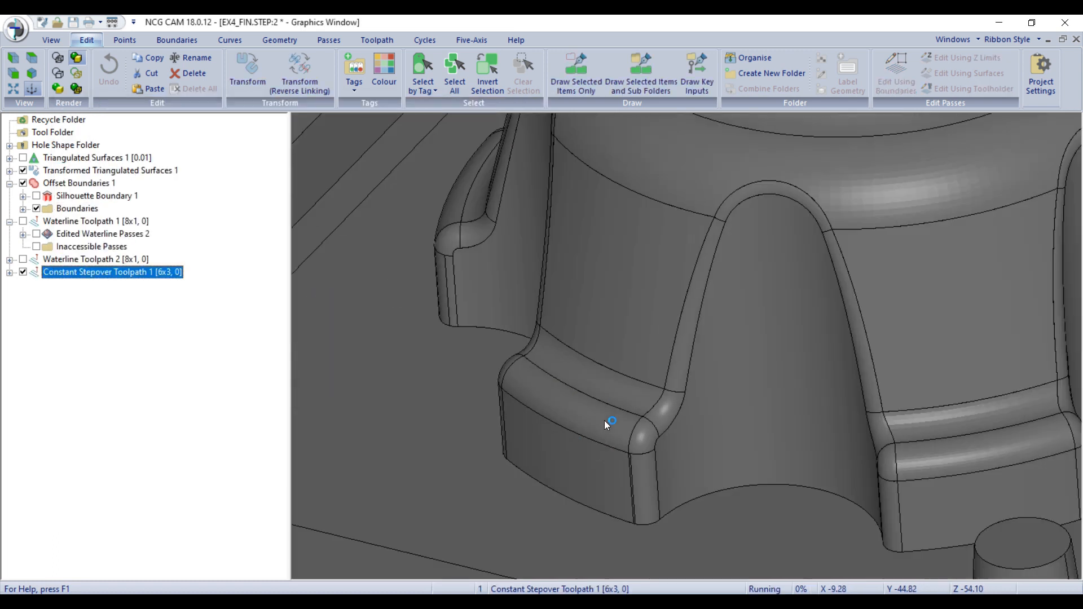
Step: Inspect the leads, links and retracts of Constant Stepover Toolpath 1 on and between the lobe ledges
middle_click_drag(604, 421, 634, 421)
scroll(625, 418, "down", 2)
scroll(658, 421, "up", 5)
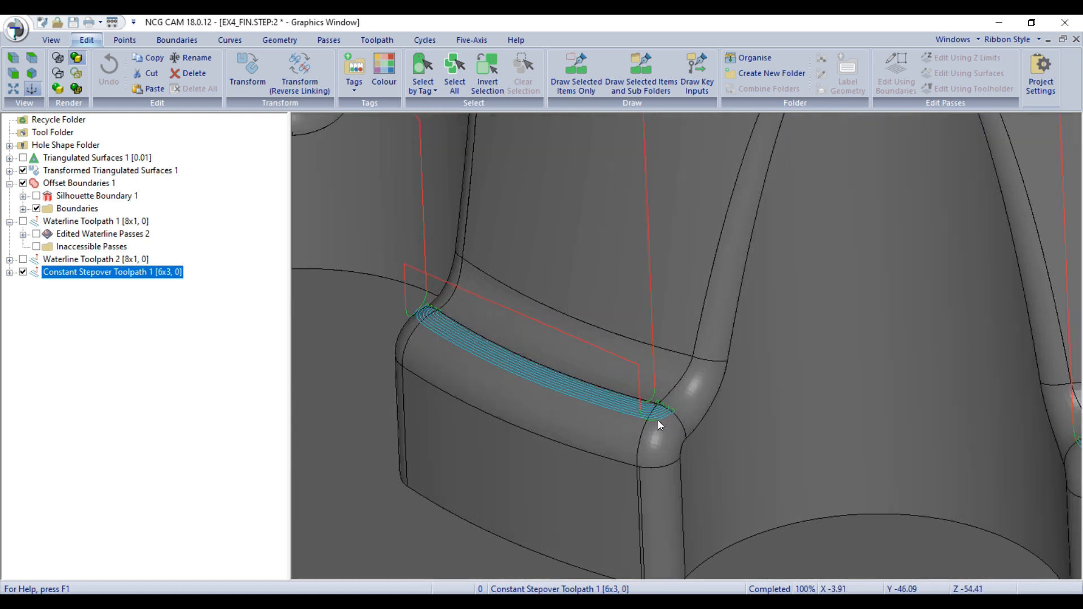
scroll(658, 421, "up", 2)
scroll(638, 411, "down", 2)
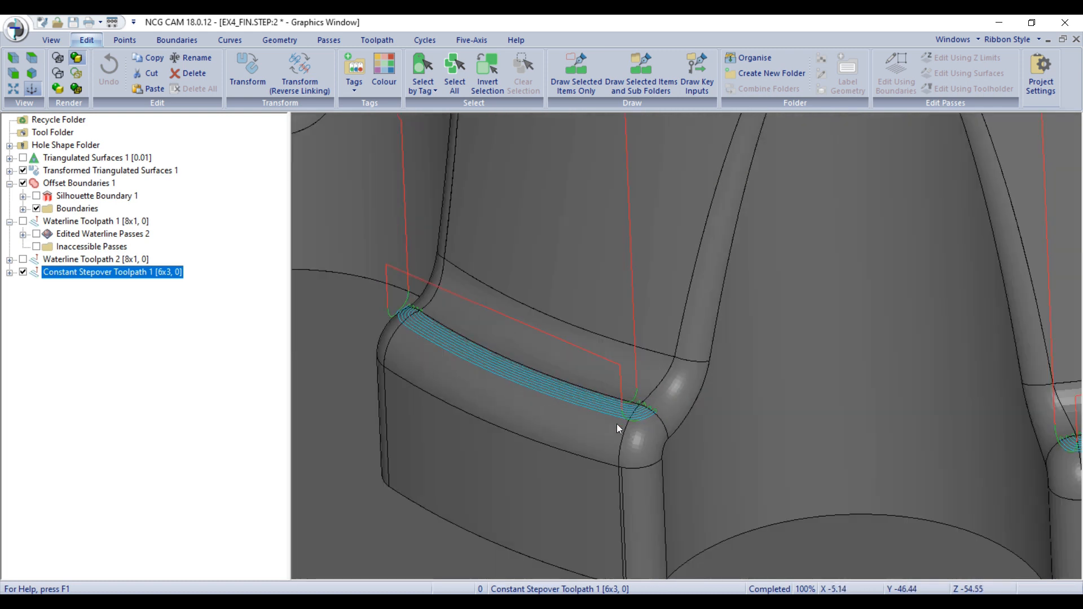
scroll(618, 424, "down", 3)
mouse_move(663, 450)
middle_mouse_down()
mouse_move(807, 482)
mouse_move(663, 463)
middle_mouse_up()
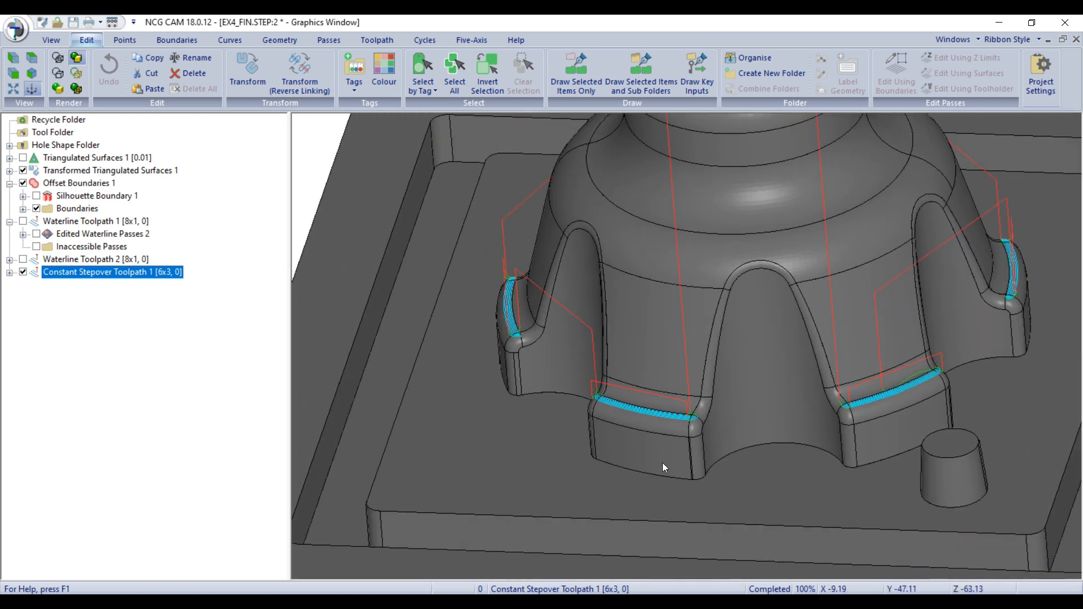
scroll(662, 463, "down", 3)
middle_click_drag(722, 353, 545, 364)
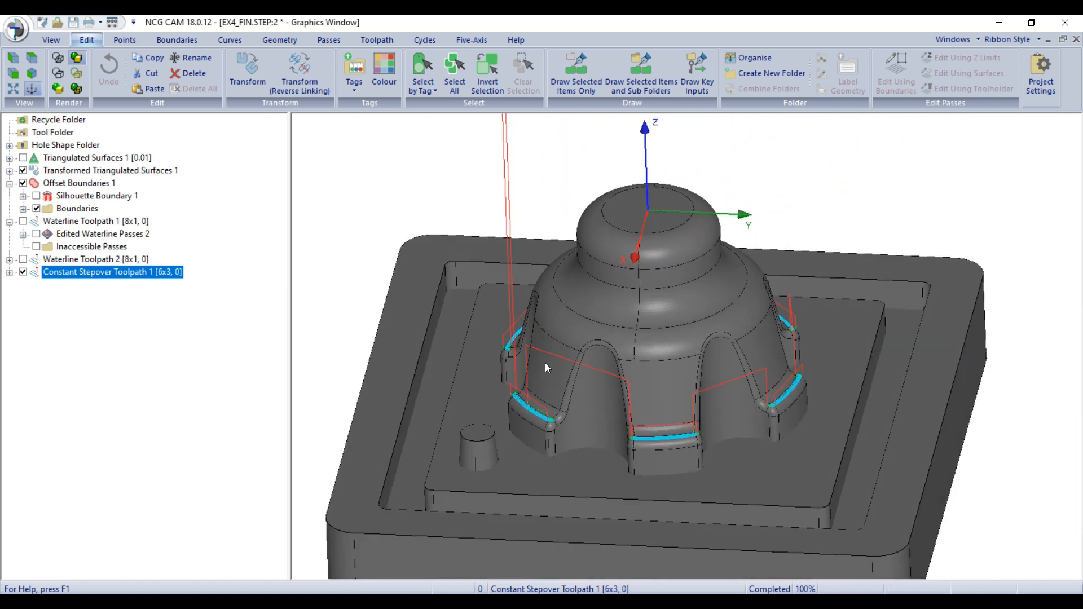
Step: Display Waterline Toolpath 1 together with Constant Stepover Toolpath 1 and examine their coverage of the lobe ledges and the knob's top
left_click(10, 222)
left_click(23, 222)
scroll(517, 417, "up", 6)
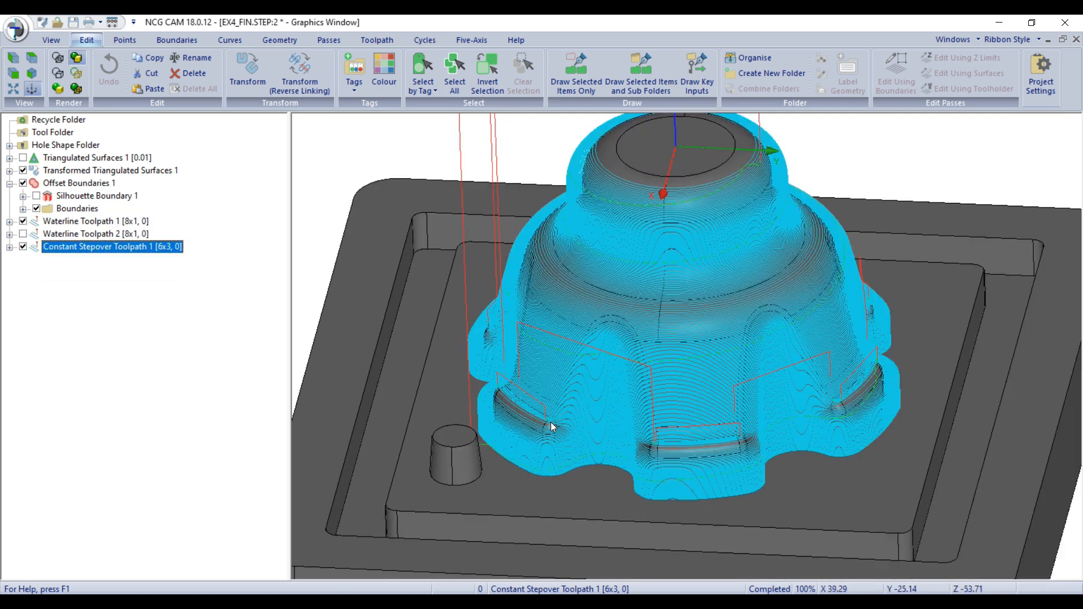
scroll(477, 379, "up", 5)
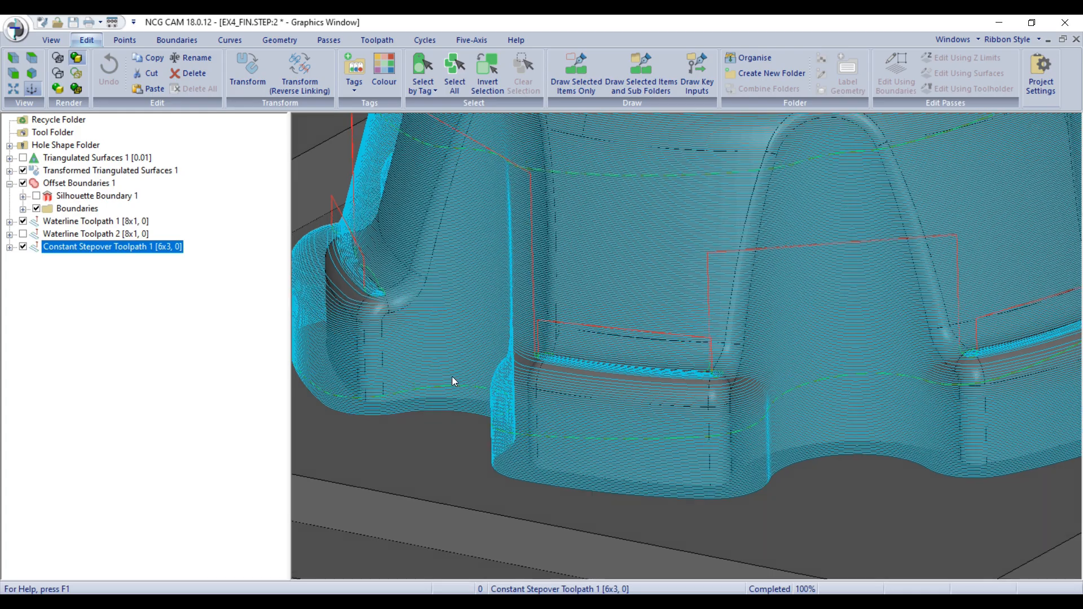
scroll(497, 408, "down", 5)
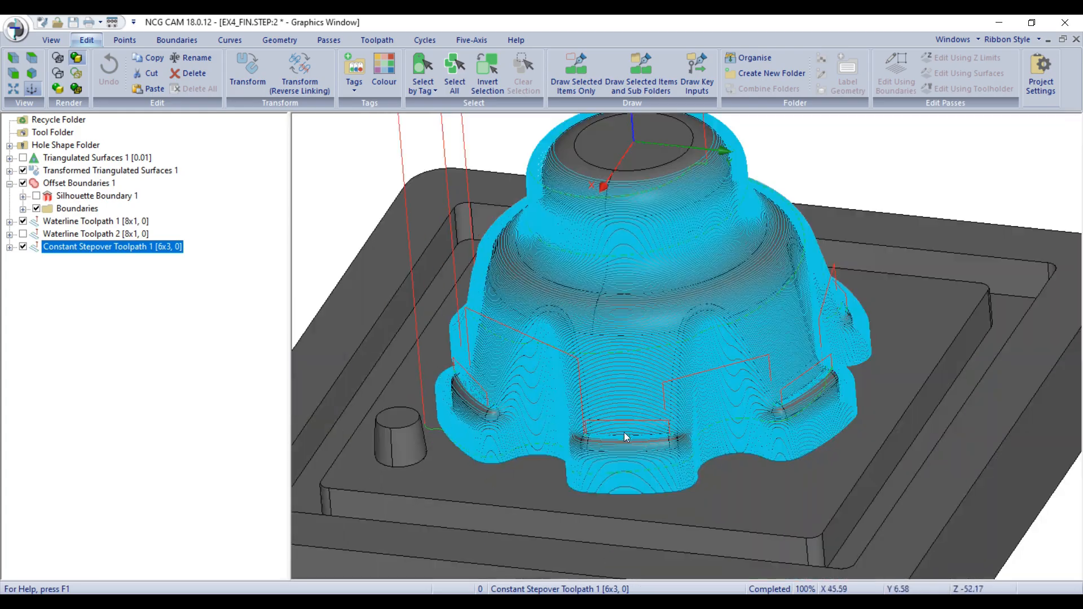
middle_click_drag(624, 433, 739, 442)
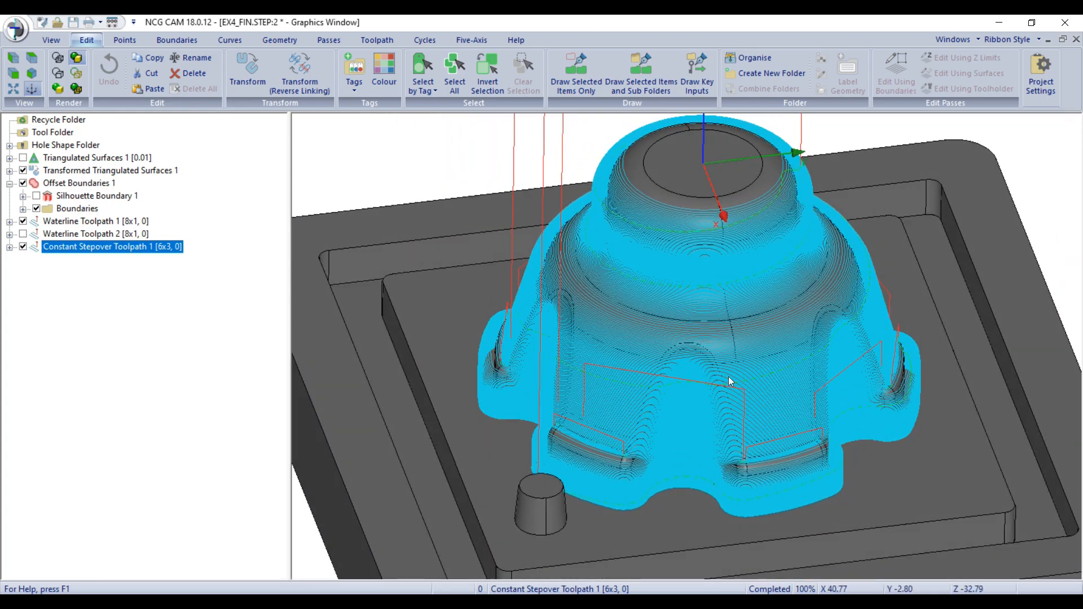
scroll(729, 367, "down", 3)
scroll(726, 265, "up", 8)
scroll(726, 265, "up", 2)
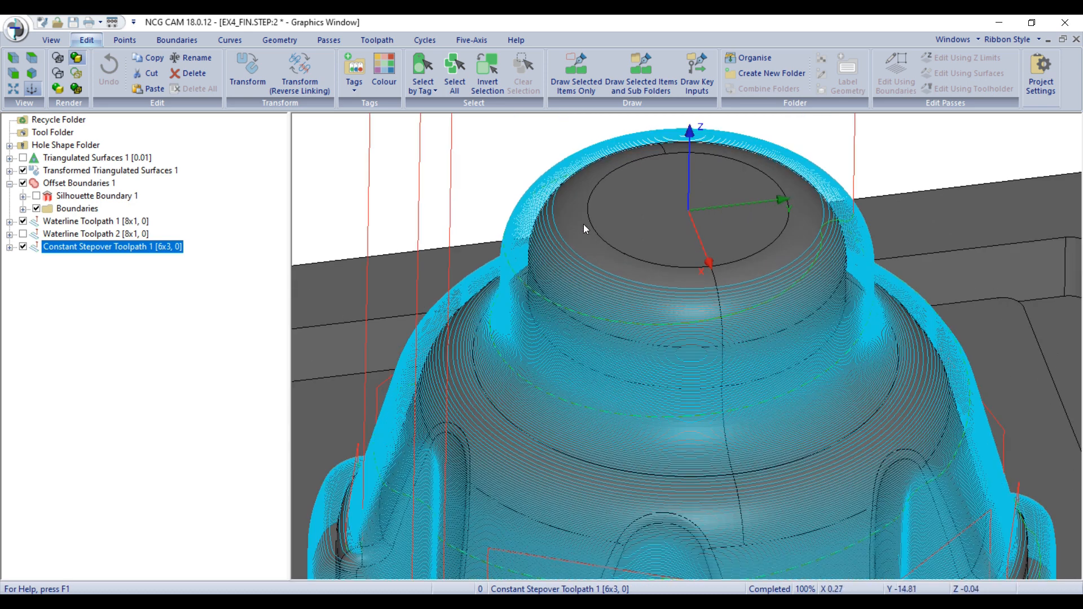
scroll(656, 256, "down", 3)
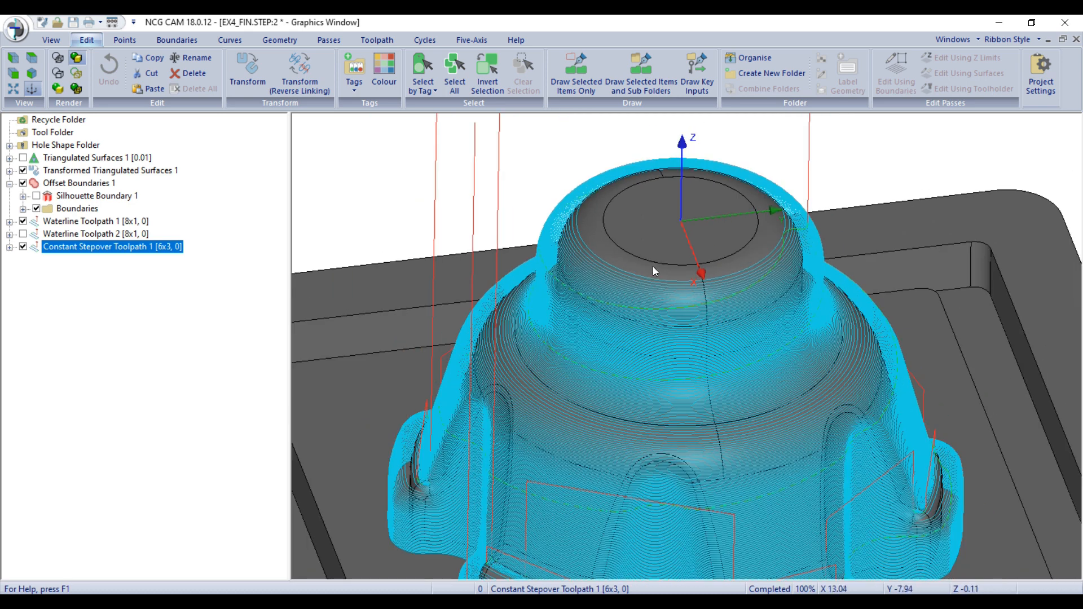
mouse_move(645, 263)
middle_mouse_down()
mouse_move(634, 209)
mouse_move(645, 253)
middle_mouse_up()
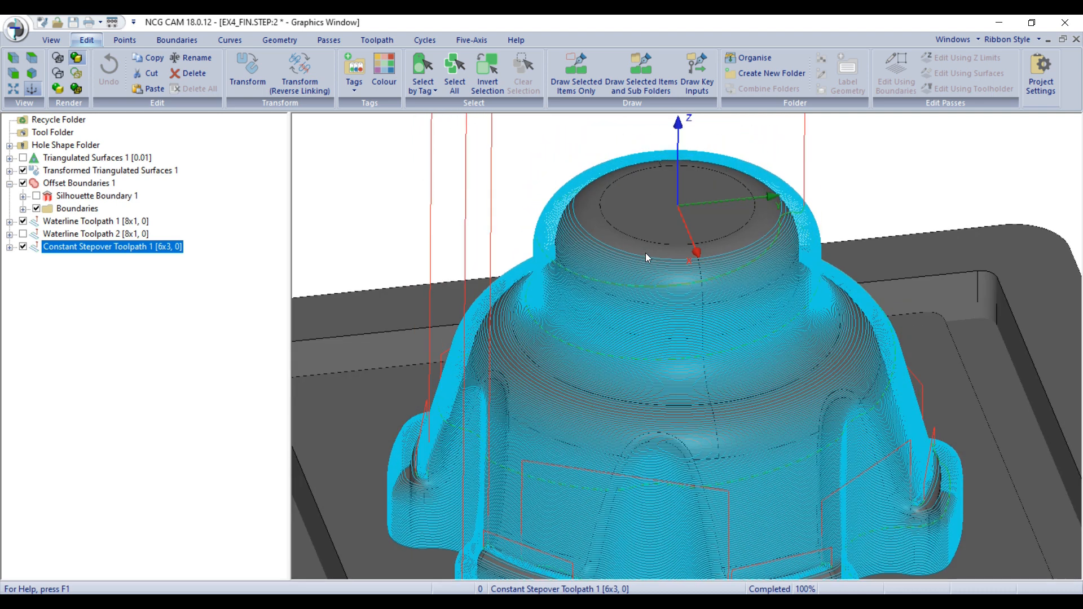
Step: Hide Constant Stepover Toolpath 1 and keep Waterline Toolpath 1 displayed
left_click(22, 247)
left_click(23, 222)
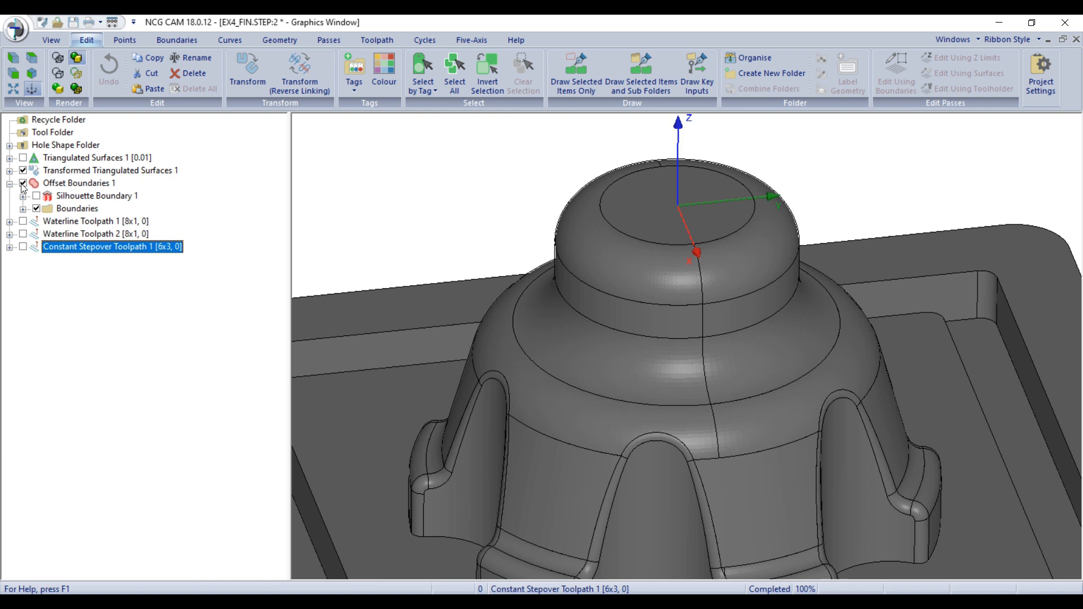
left_click(23, 183)
left_click(24, 222)
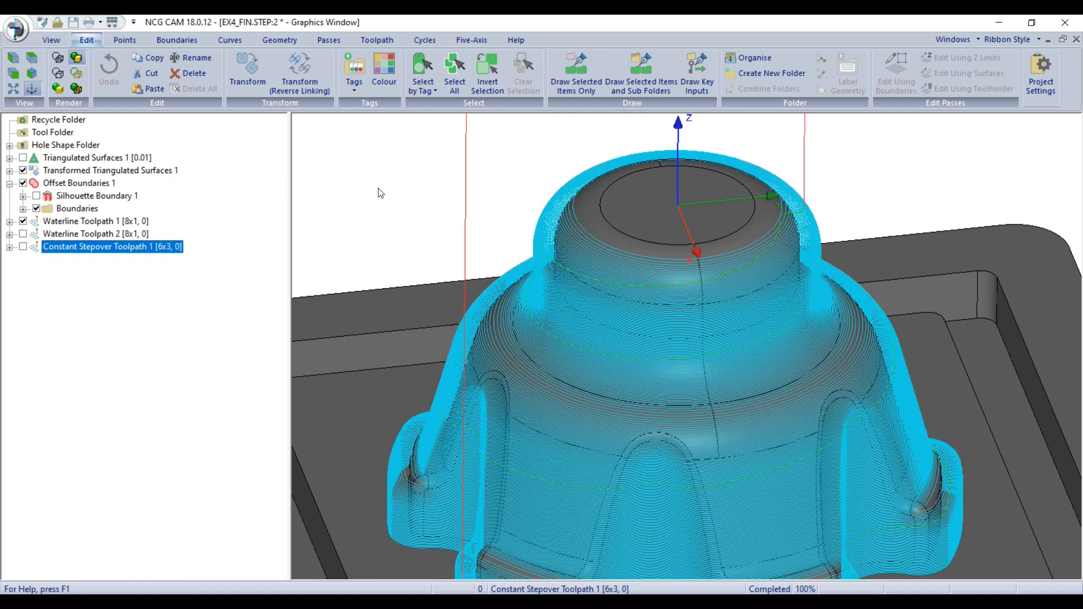
Step: Examine in plan view the spacing of the waterline passes around the rounded edge of the knob's top face
scroll(857, 214, "down", 4)
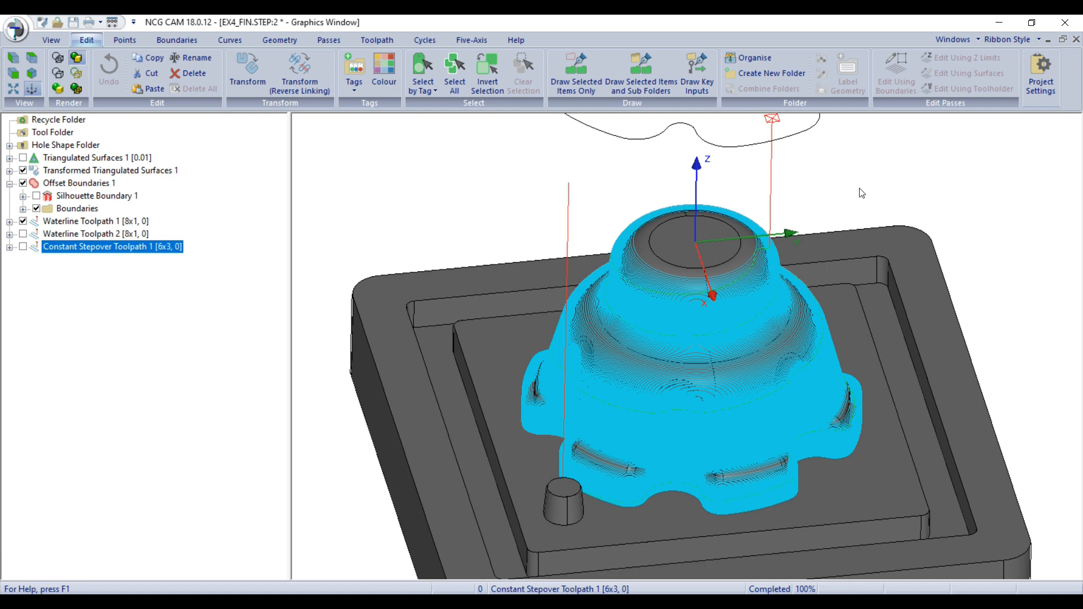
key("z")
scroll(737, 320, "up", 3)
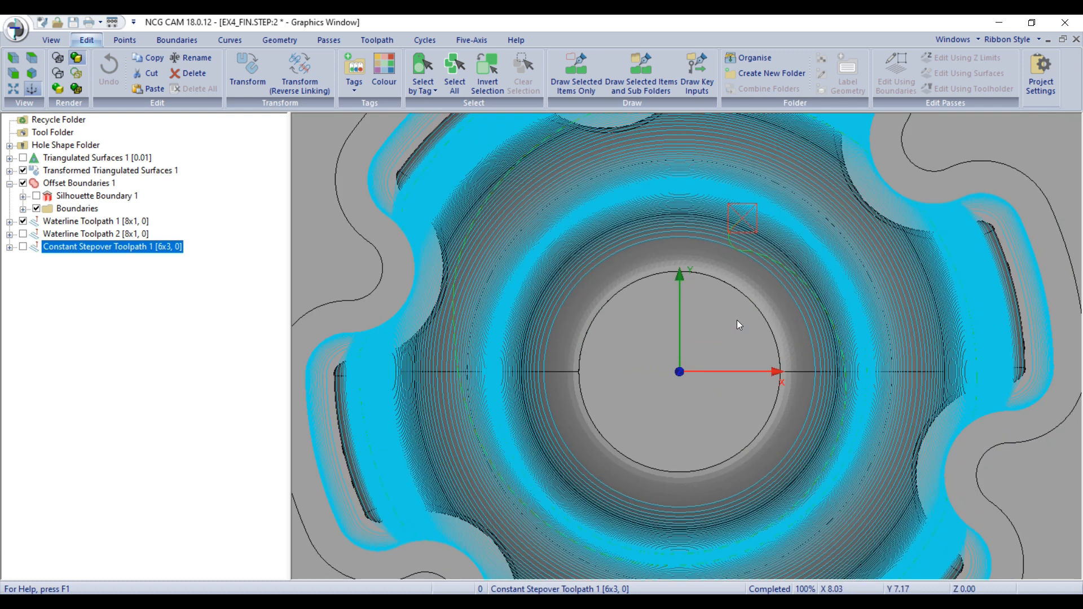
scroll(732, 344, "down", 1)
scroll(733, 341, "up", 1)
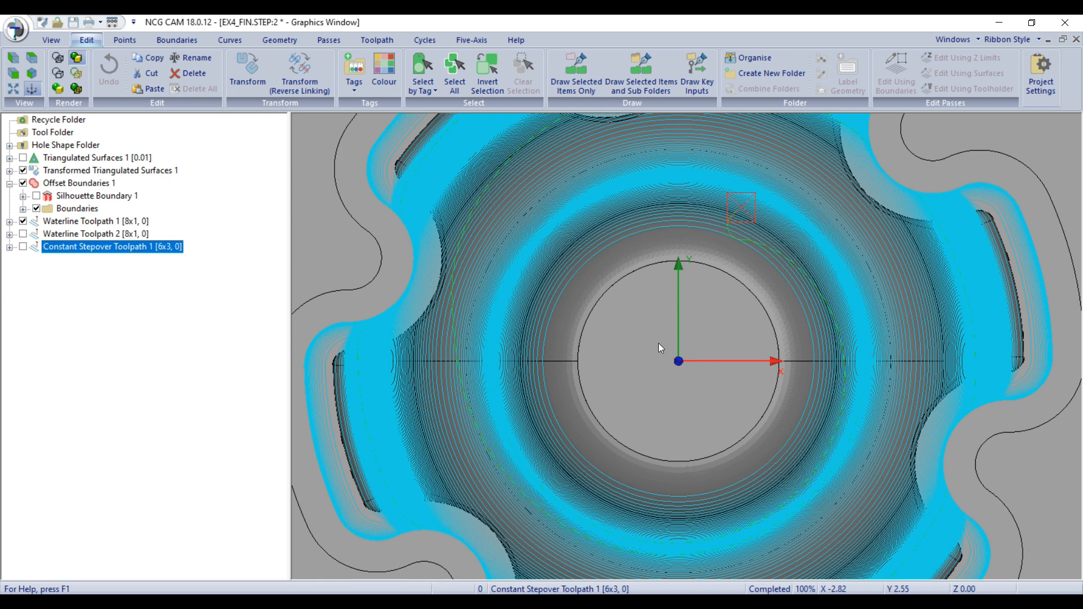
scroll(659, 343, "down", 2)
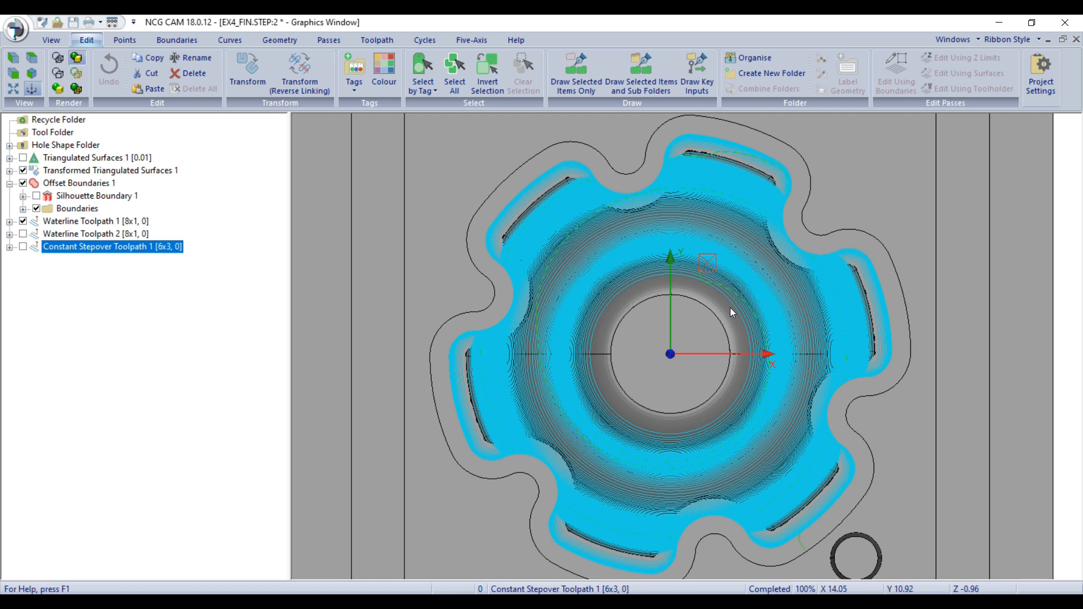
scroll(730, 307, "up", 1)
scroll(556, 280, "down", 3)
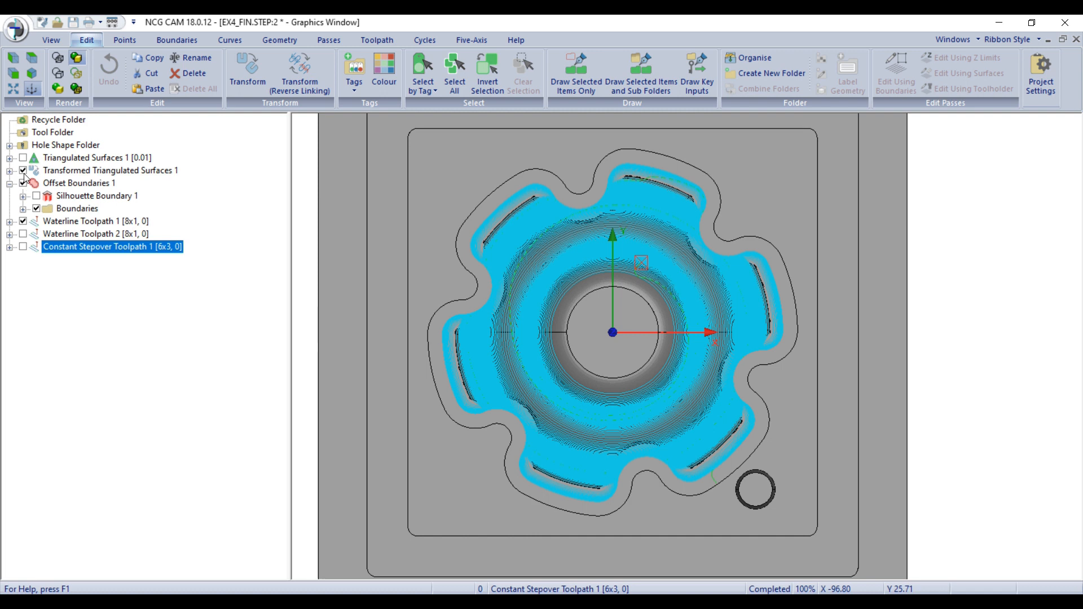
scroll(593, 343, "up", 1)
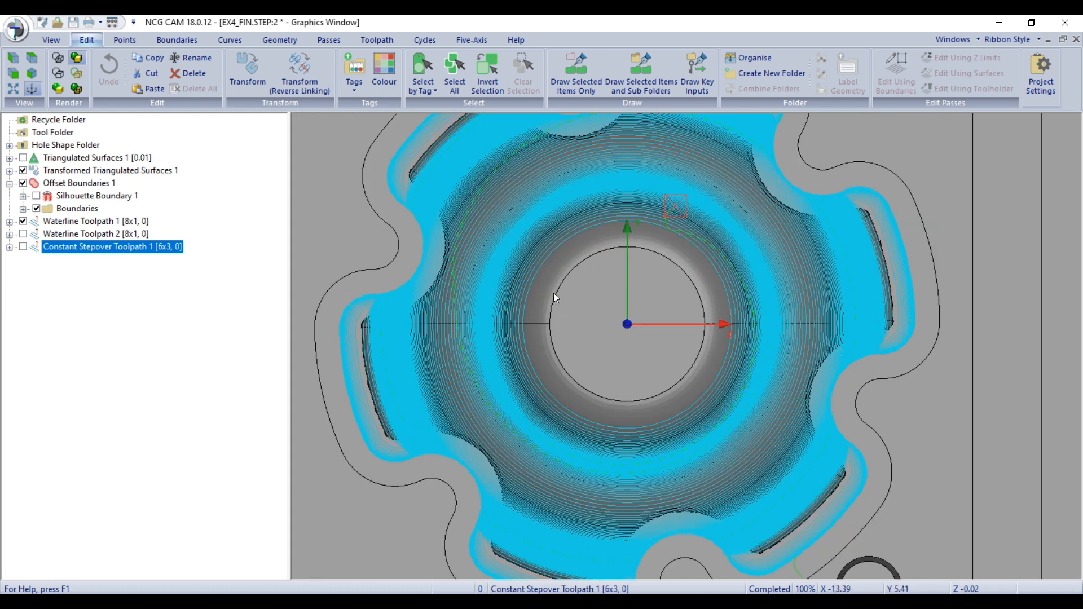
scroll(645, 313, "down", 3)
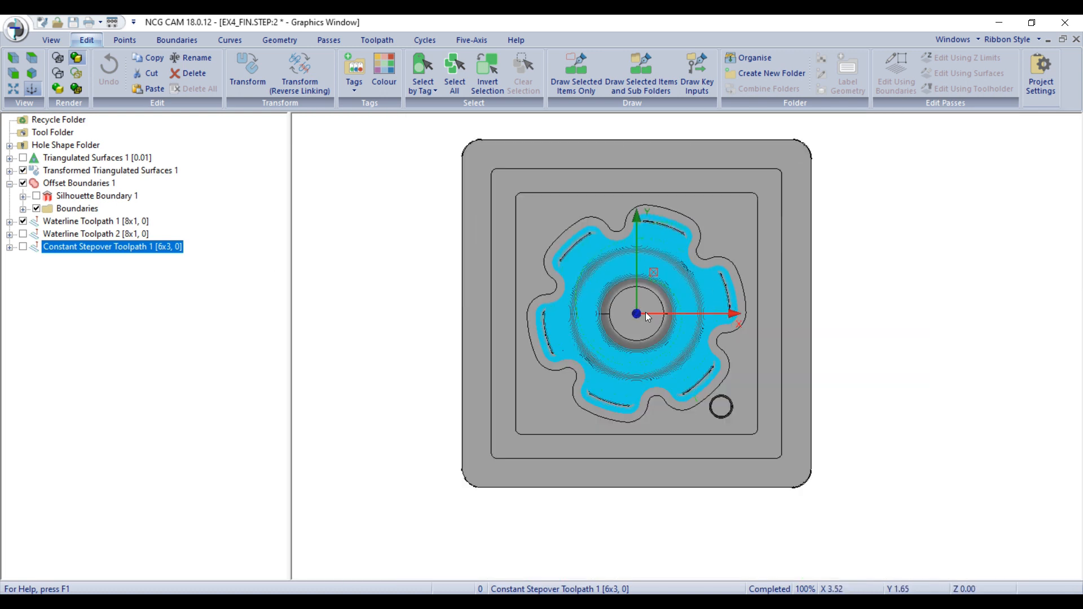
Step: Hide Waterline Toolpath 1 and select the rounded edge surfaces around the knob's top face
left_click(23, 222)
scroll(642, 303, "up", 5)
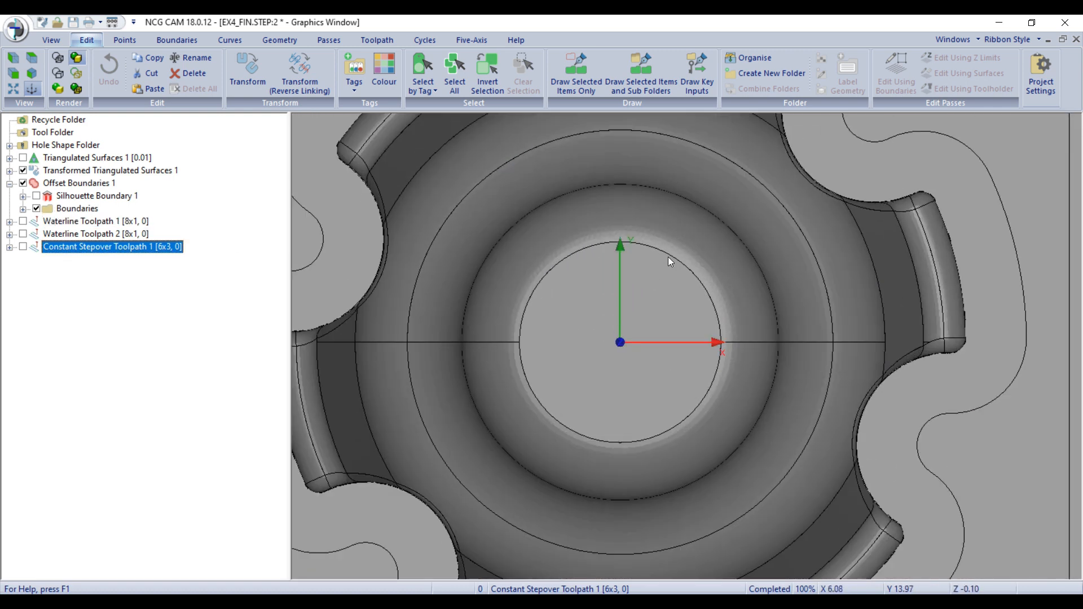
middle_click_drag(670, 254, 660, 352)
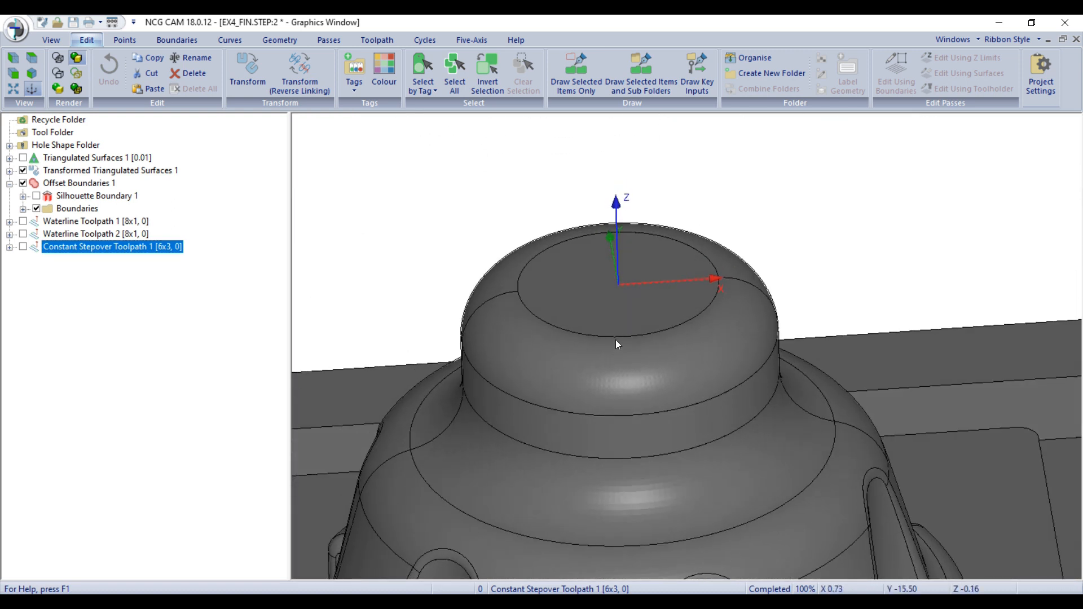
left_click(577, 346)
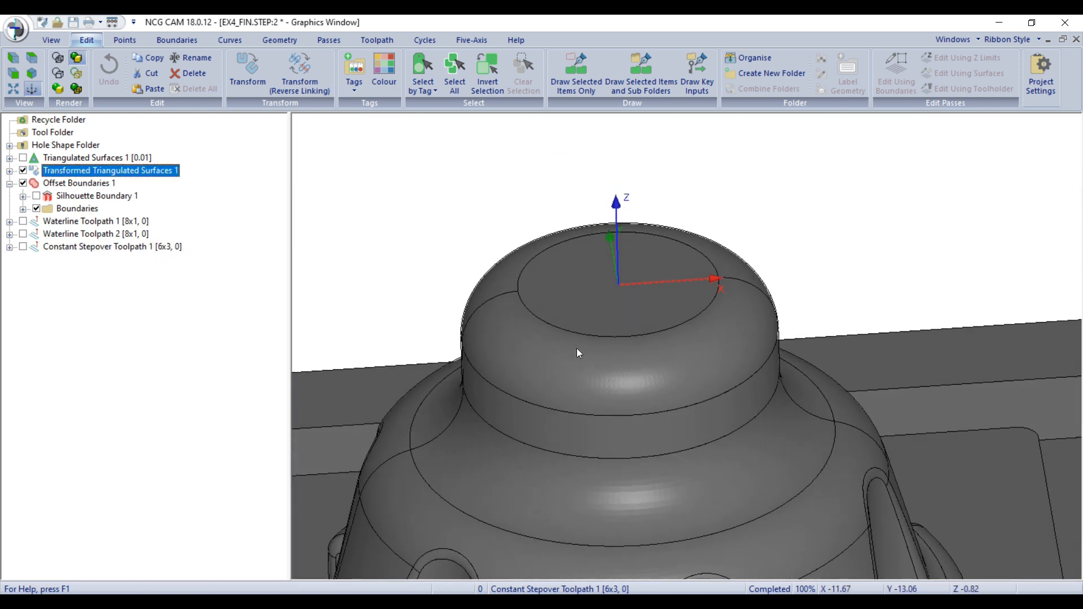
left_click(505, 277, "ctrl")
scroll(635, 299, "down", 2)
middle_click_drag(648, 330, 652, 331)
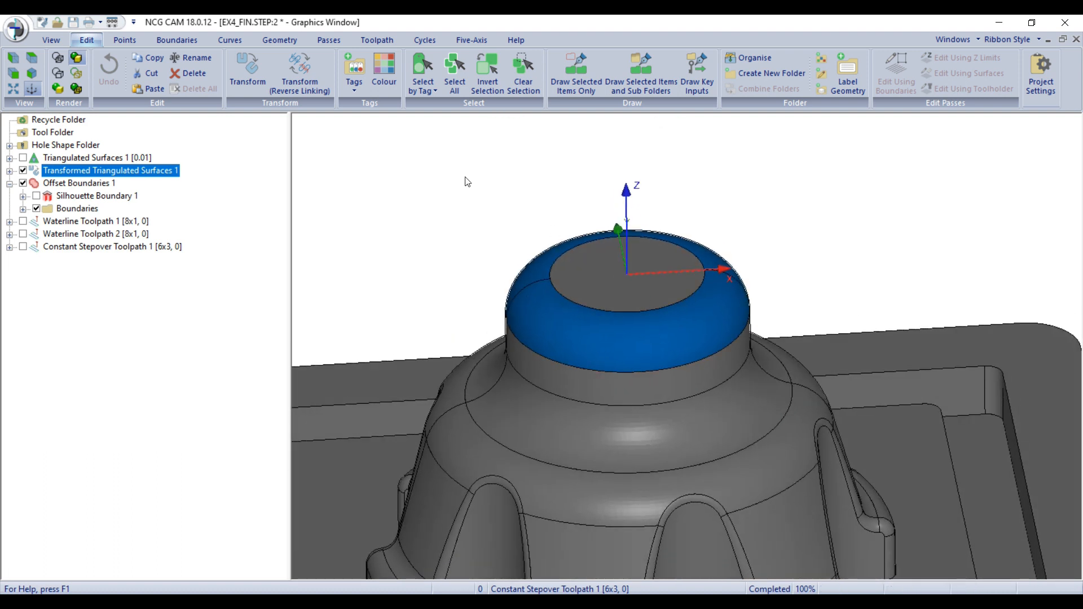
Step: Create a silhouette boundary from the selected rounded edge surfaces and hide Offset Boundaries 1
left_click(177, 40)
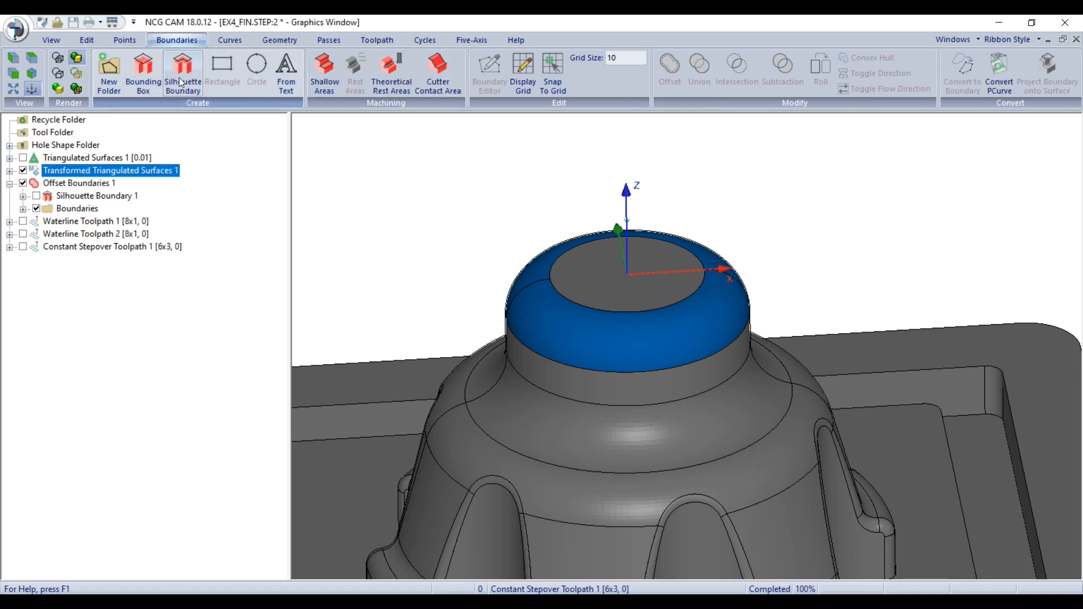
left_click(183, 75)
scroll(557, 340, "down", 7)
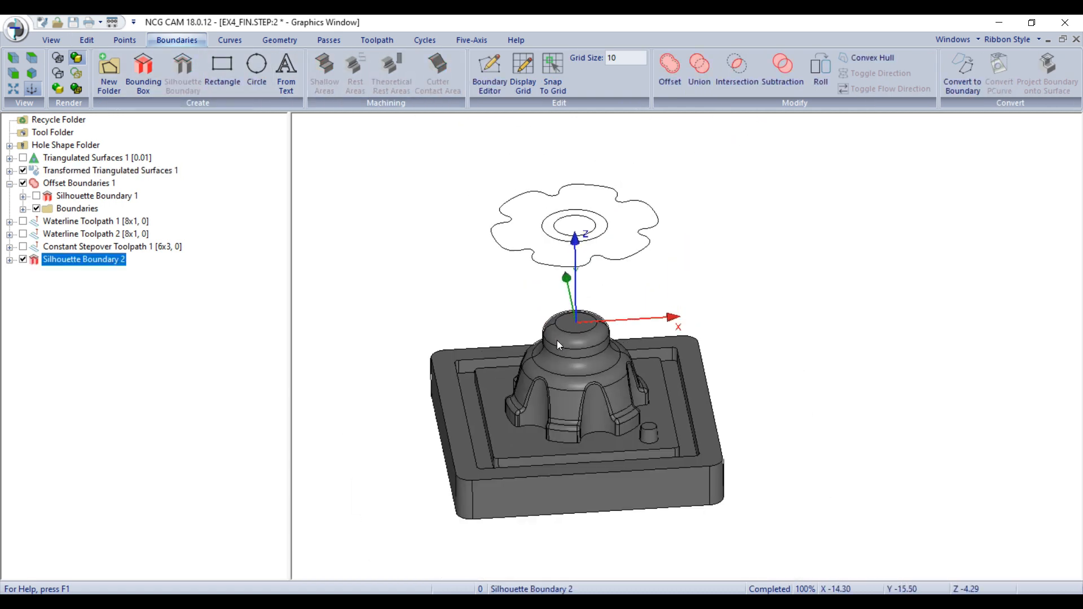
left_click(10, 184)
left_click(23, 184)
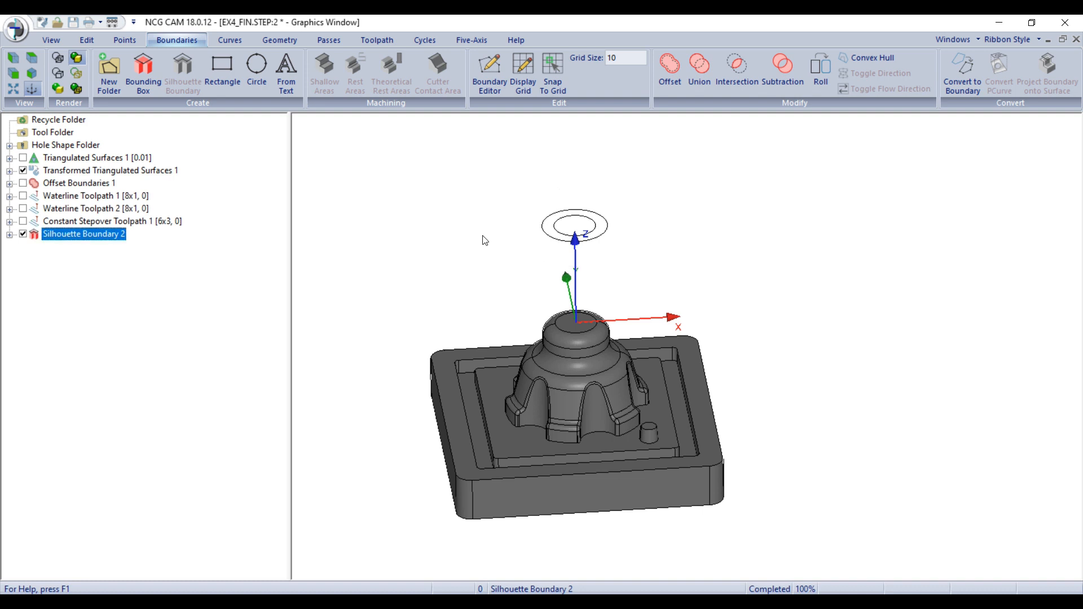
Step: Compare the silhouette boundary with Waterline Toolpath 1 around the knob's rounded top edge in plan view
scroll(592, 240, "up", 4)
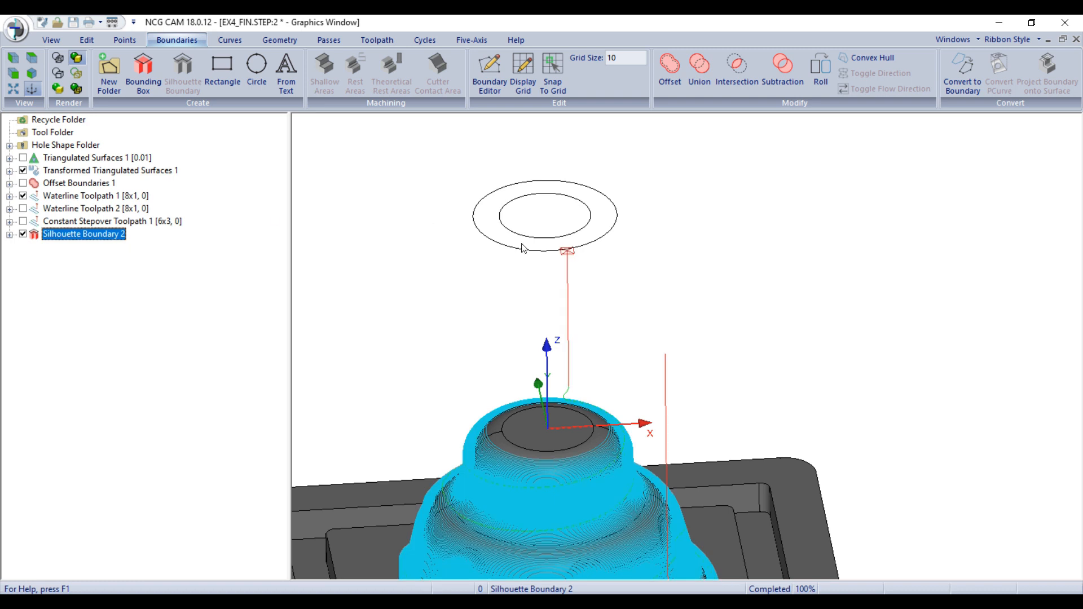
key("t")
scroll(593, 257, "down", 2)
scroll(575, 379, "up", 5)
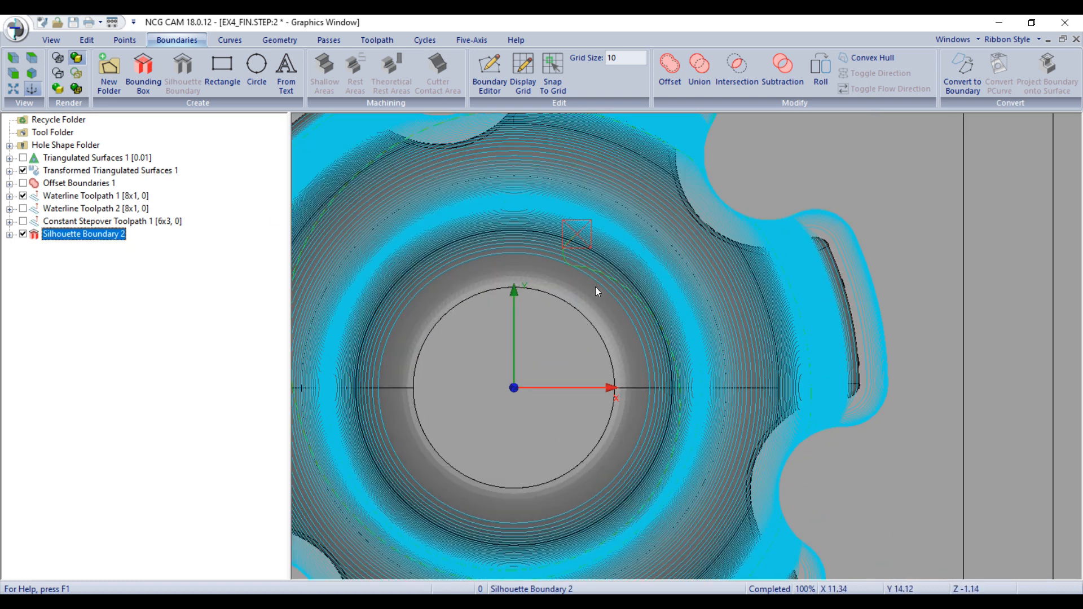
left_click(23, 196)
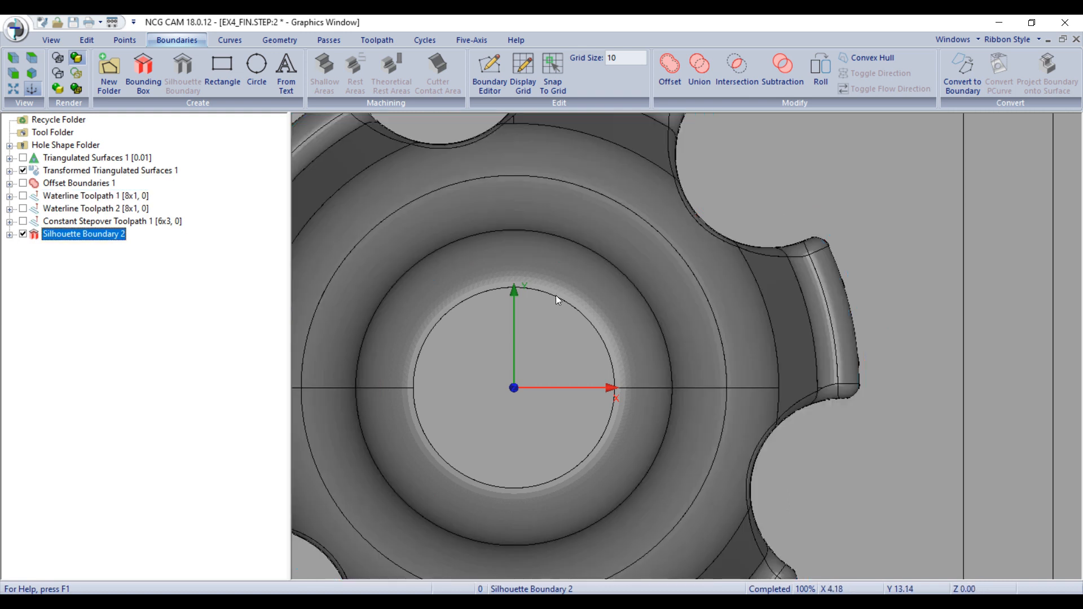
scroll(570, 296, "down", 1)
Step: Hide Transformed Triangulated Surfaces 1 and delete the inner circle of Silhouette Boundary 2
left_click(79, 170)
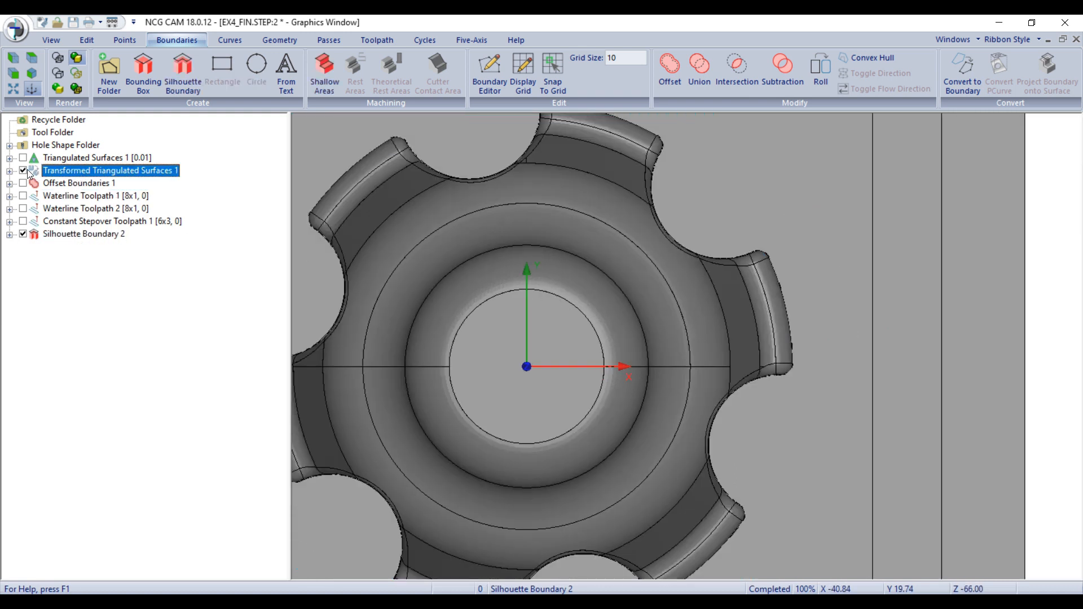
left_click(23, 170)
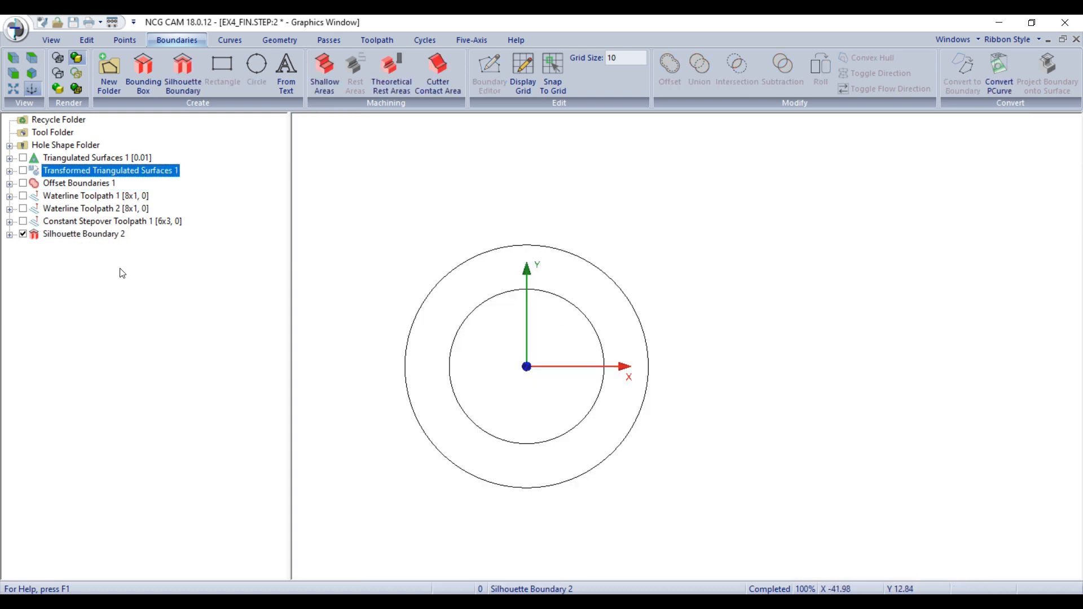
left_click(105, 234)
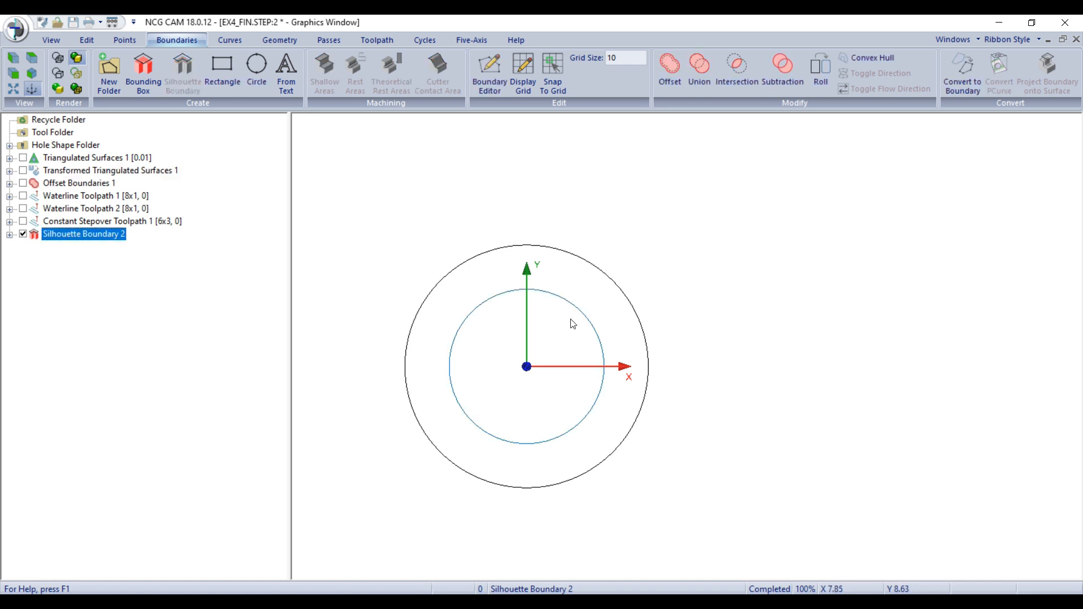
key("Delete")
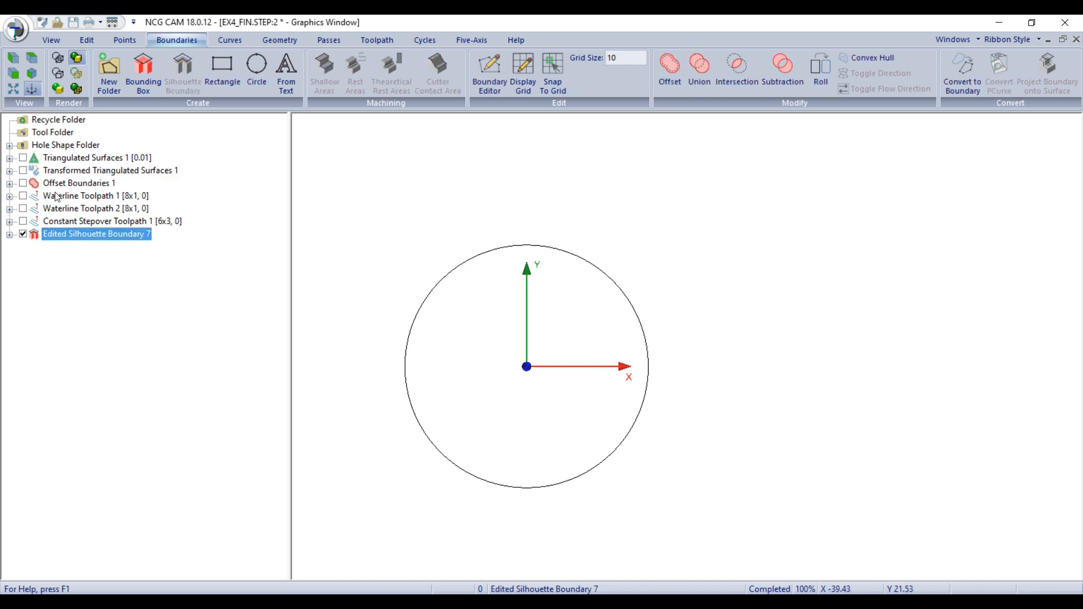
Step: Display Waterline Toolpath 1 and offset the remaining circular boundary inwards by 1 with a resolution of 0.1
left_click(23, 197)
scroll(503, 285, "up", 2)
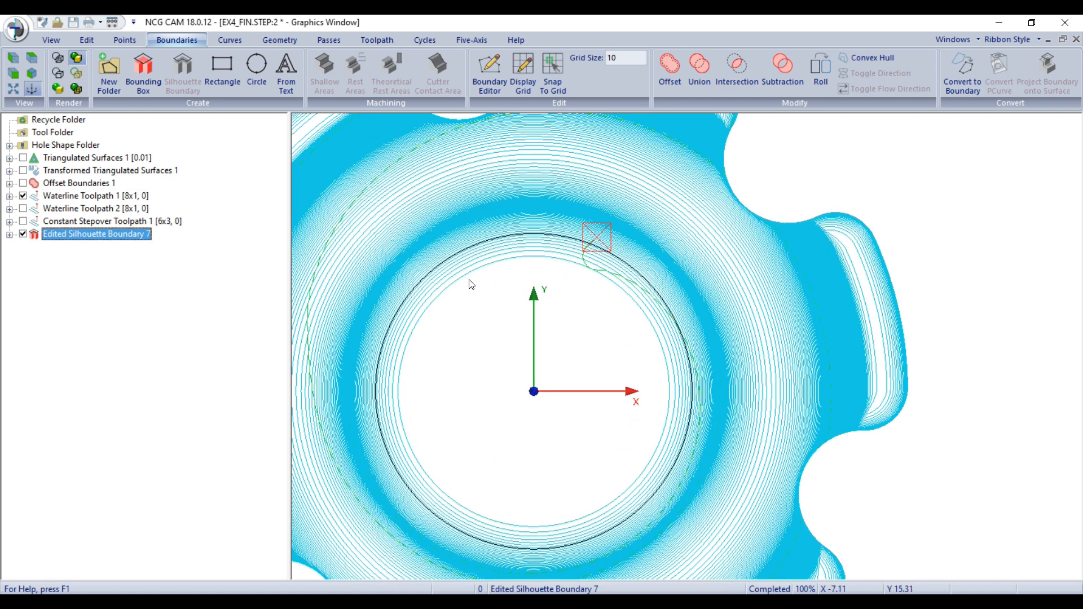
left_click_drag(519, 218, 487, 280)
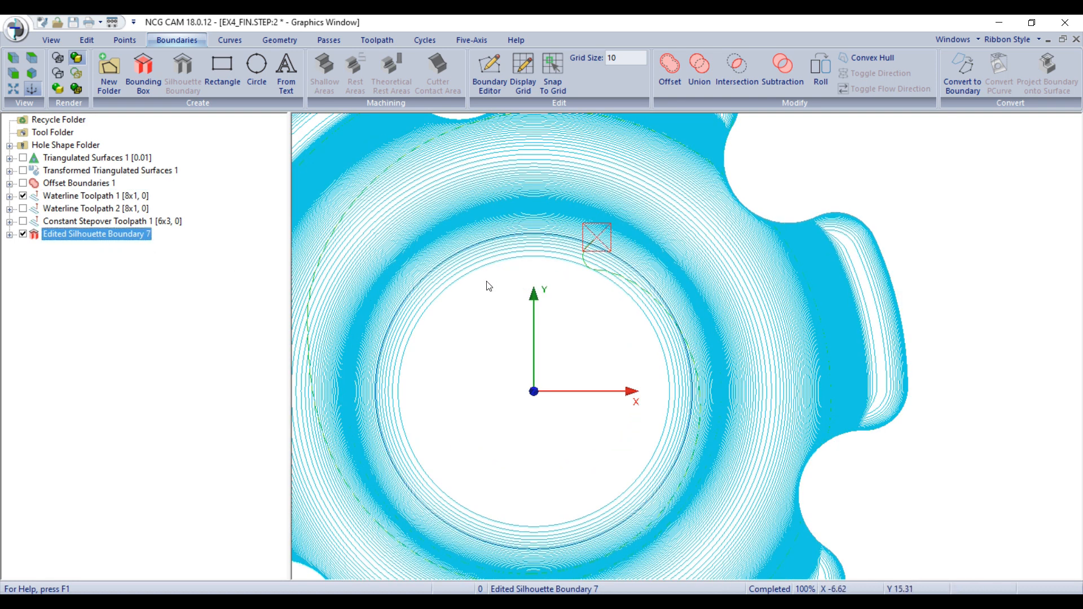
left_click(680, 80)
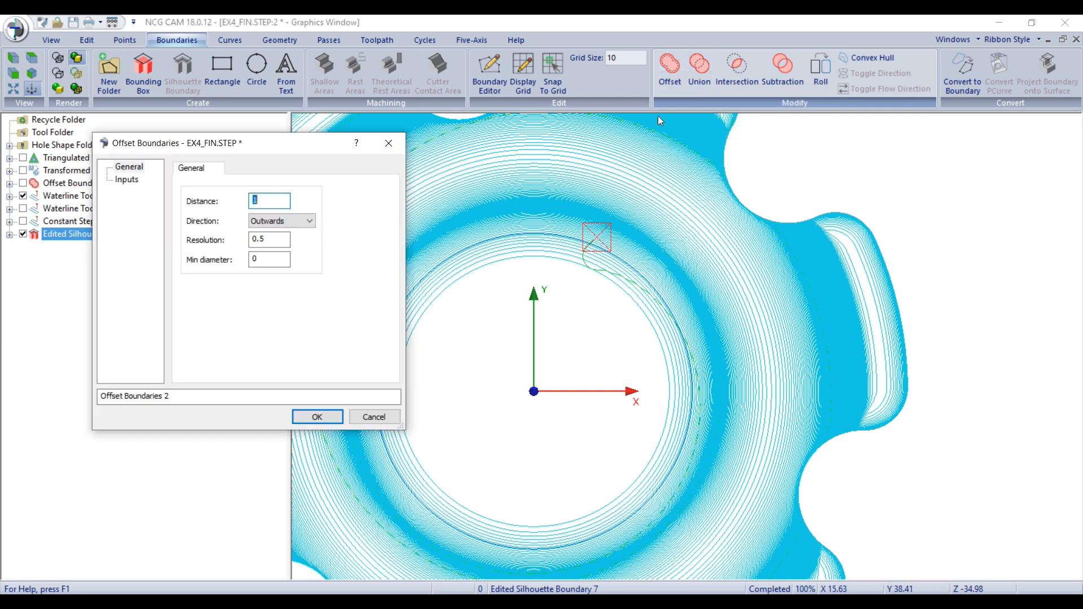
left_click(272, 221)
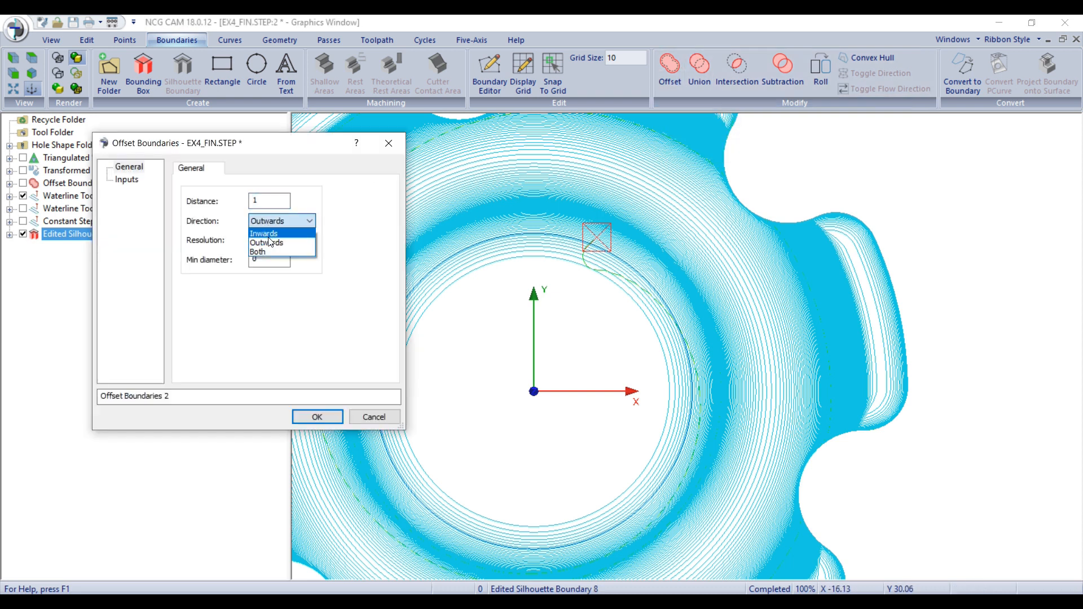
left_click(270, 234)
double_click(250, 206)
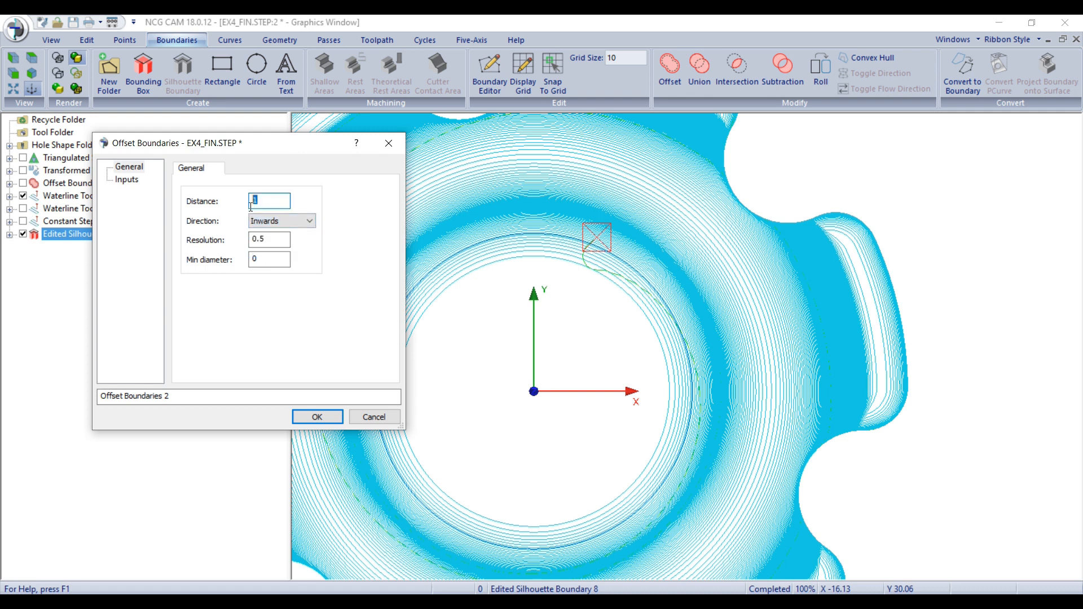
double_click(256, 239)
type("0.1")
left_click(322, 420)
Step: Hide the edited silhouette boundary and Waterline Toolpath 1, and show Transformed Triangulated Surfaces 1 with the offset boundary
scroll(505, 295, "up", 4)
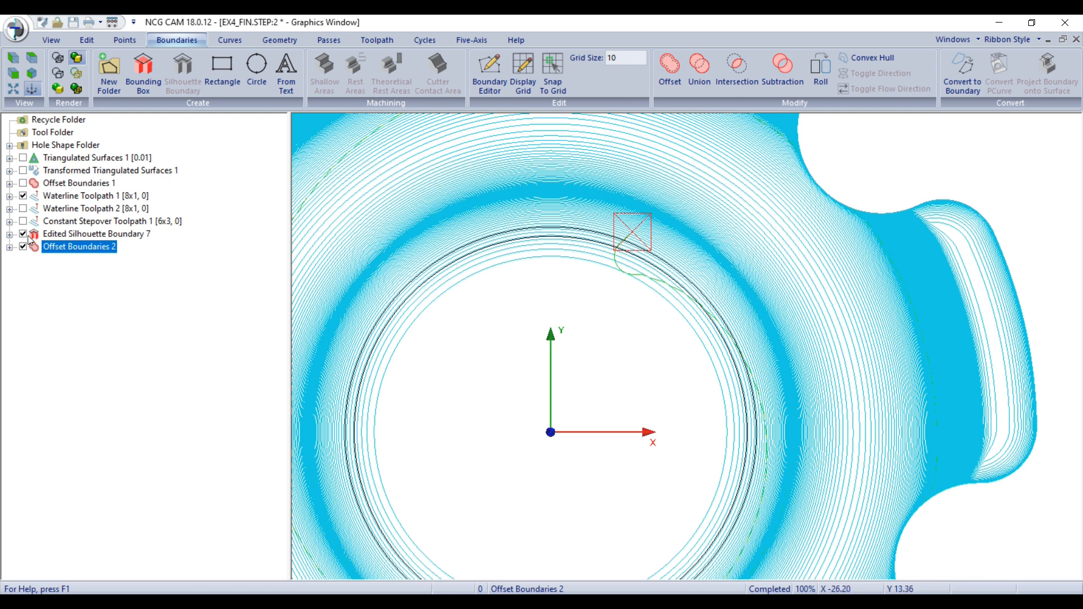
scroll(509, 261, "down", 4)
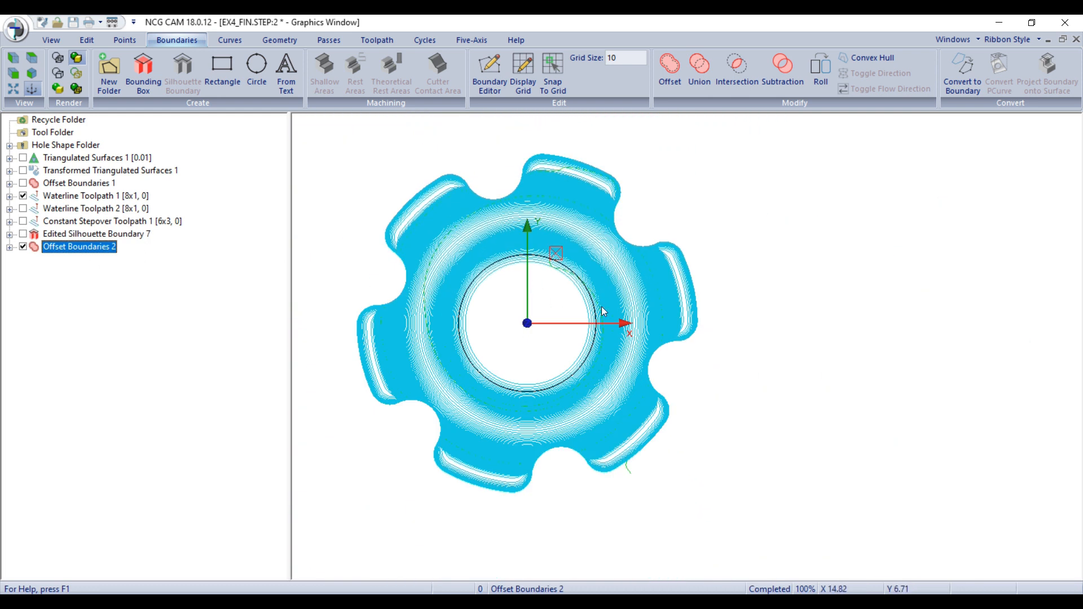
middle_click_drag(624, 302, 603, 260)
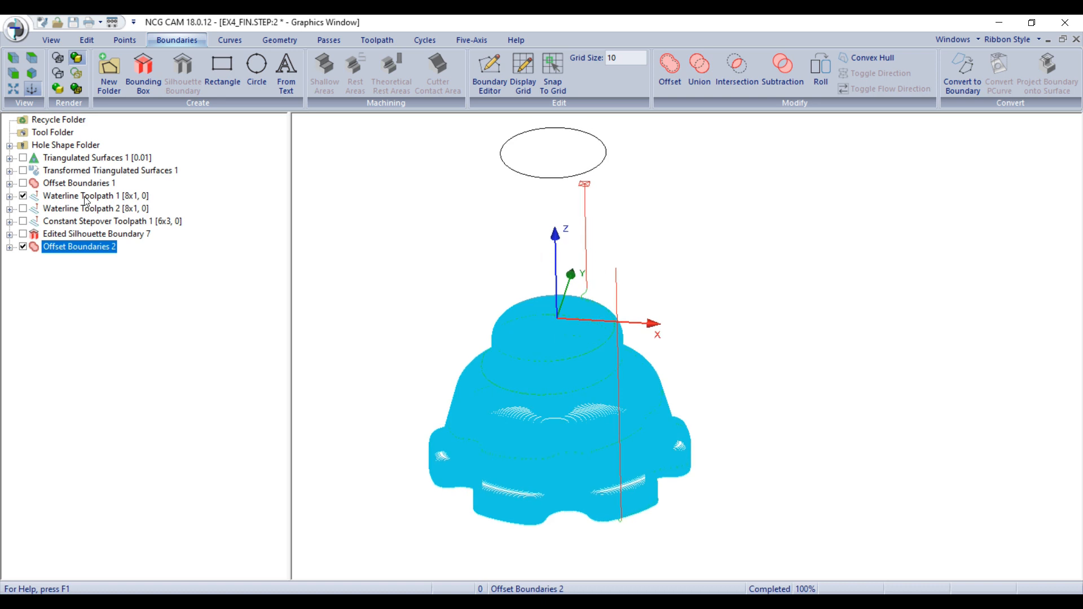
left_click(77, 172)
left_click(23, 170)
left_click(25, 196)
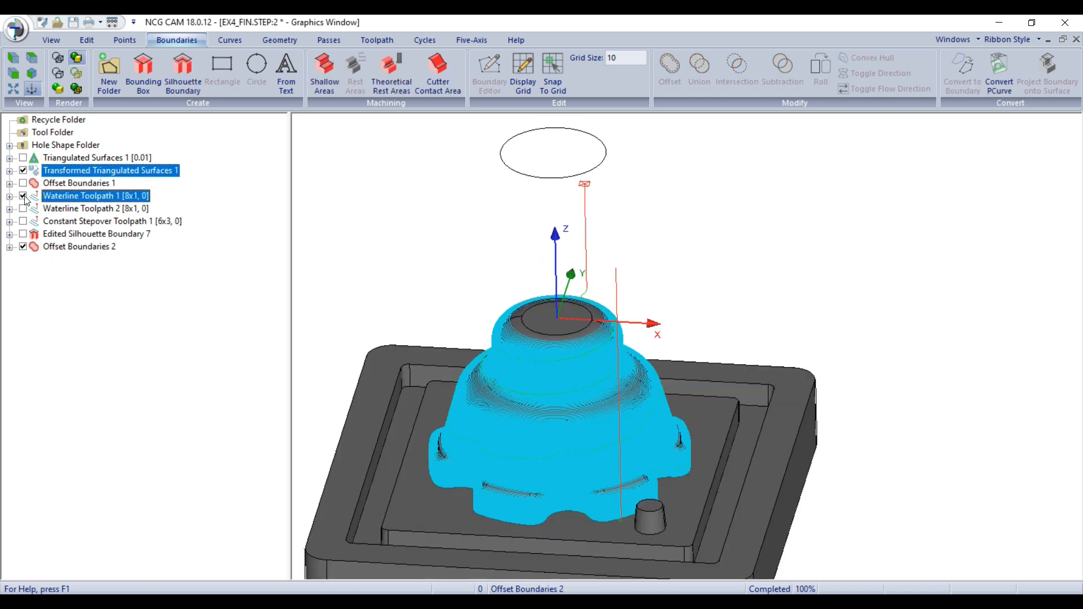
left_click(23, 196)
middle_click_drag(552, 231, 556, 238)
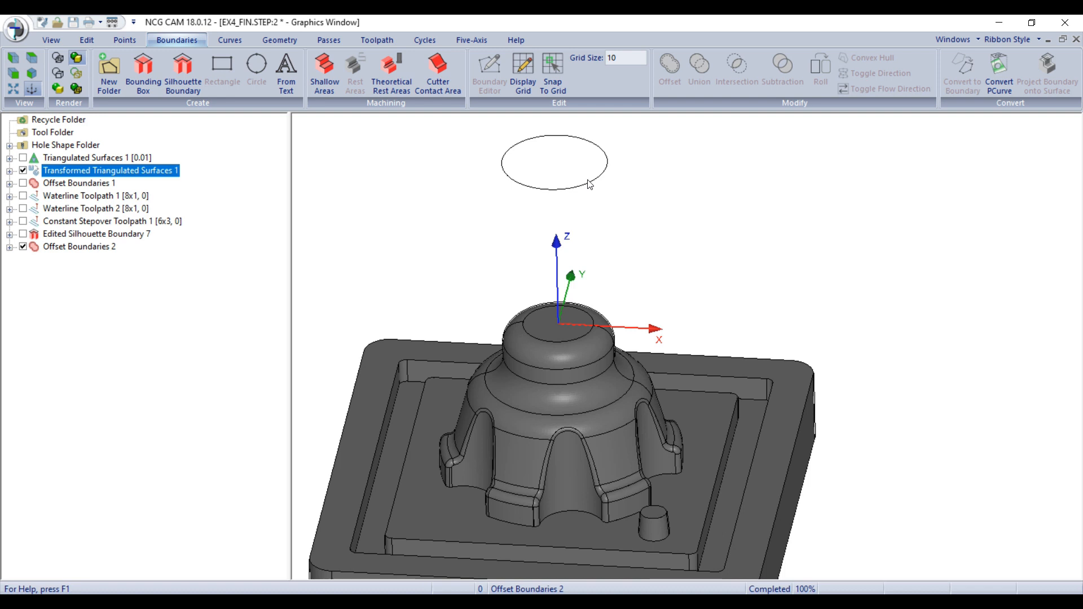
Step: Start Spiral Passes on Transformed Triangulated Surfaces 1 within Offset Boundaries 2, using the recent 6x3 BN6 tool
left_click(89, 249)
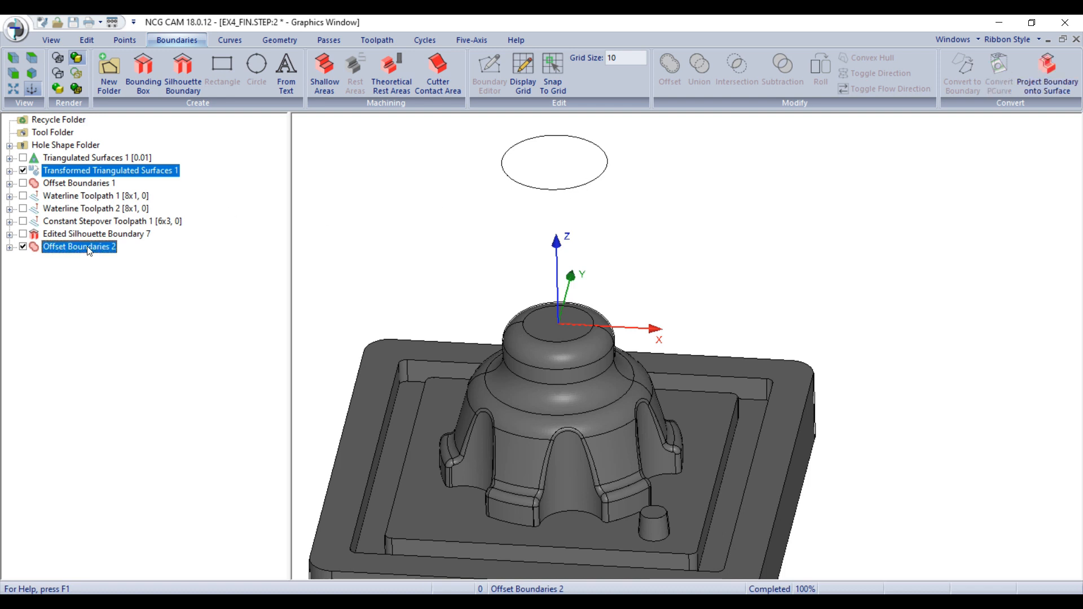
right_click(106, 236)
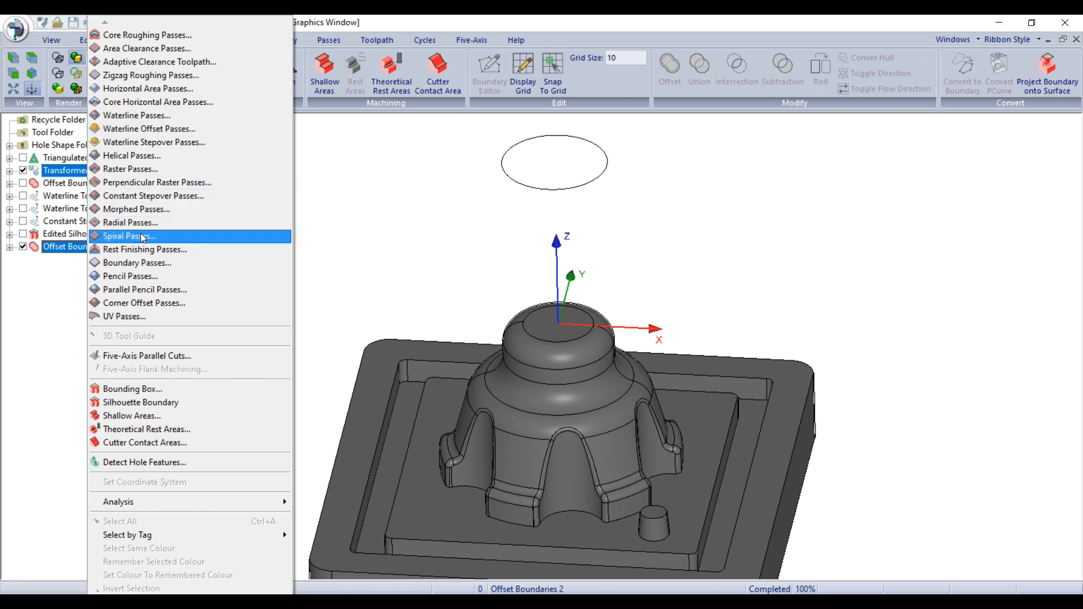
left_click(143, 237)
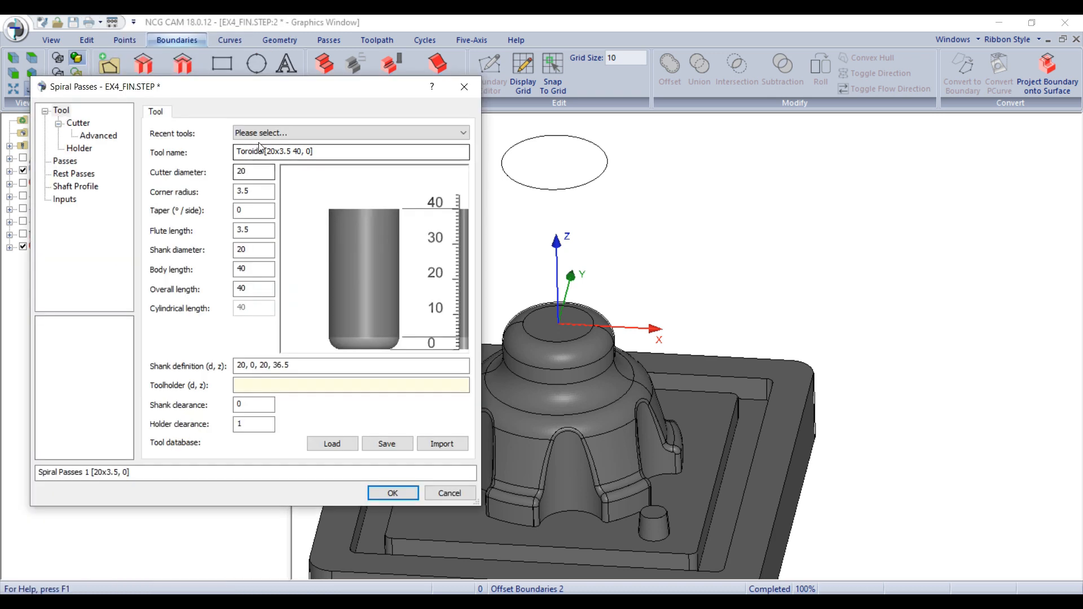
left_click(261, 133)
left_click(259, 154)
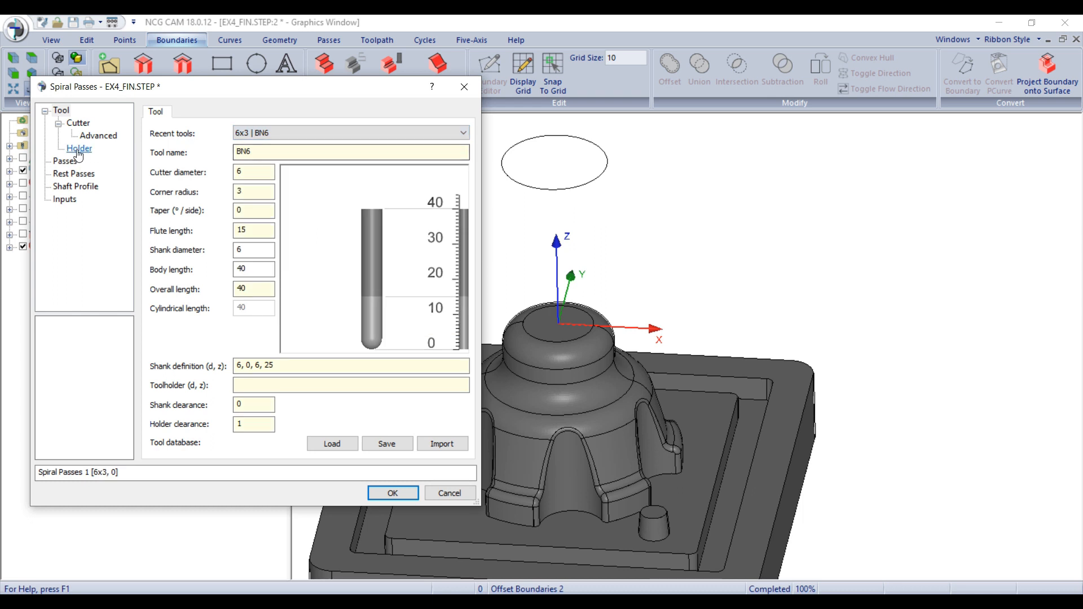
Step: Set the spiral stepover to 0.2 and the centre to 0, 0, and calculate the passes
left_click(65, 161)
left_click_drag(274, 184, 203, 205)
type("0.2")
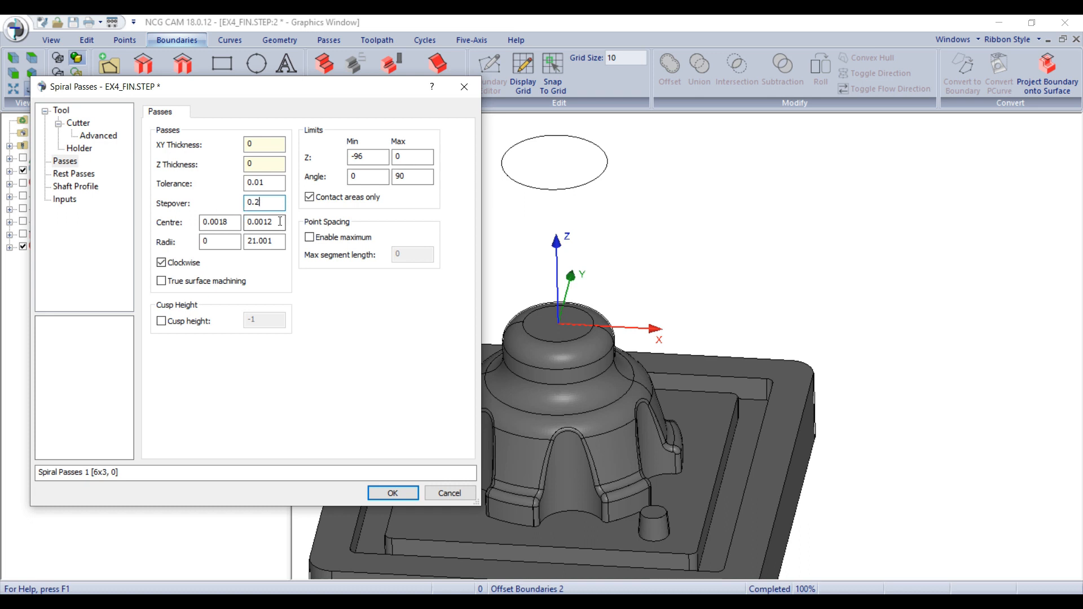
left_click_drag(281, 241, 165, 224)
type("0")
type("0")
left_click_drag(284, 223, 229, 247)
left_click(269, 242)
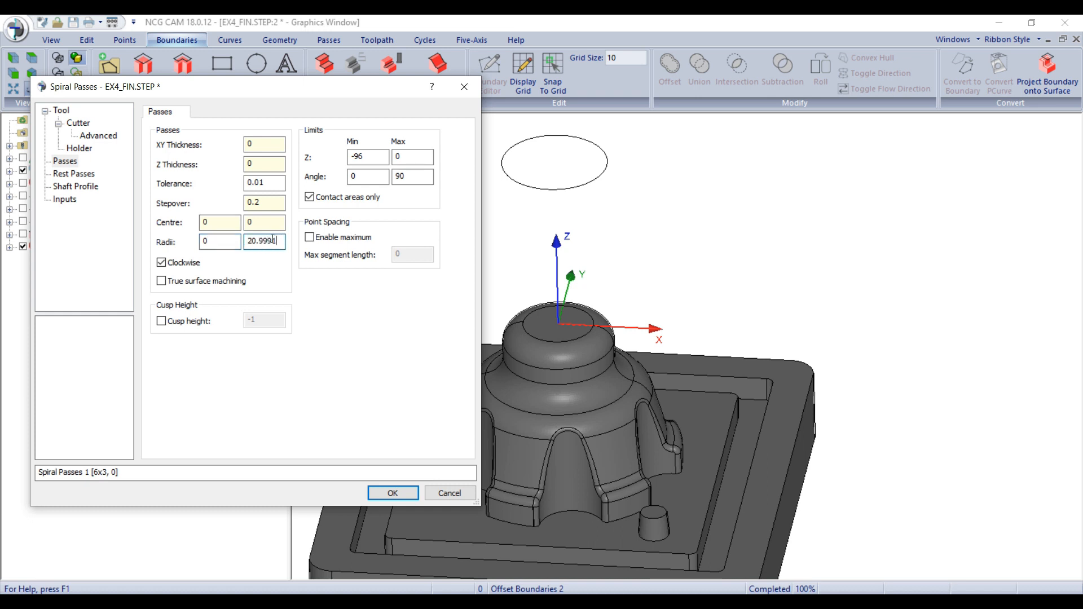
double_click(273, 241)
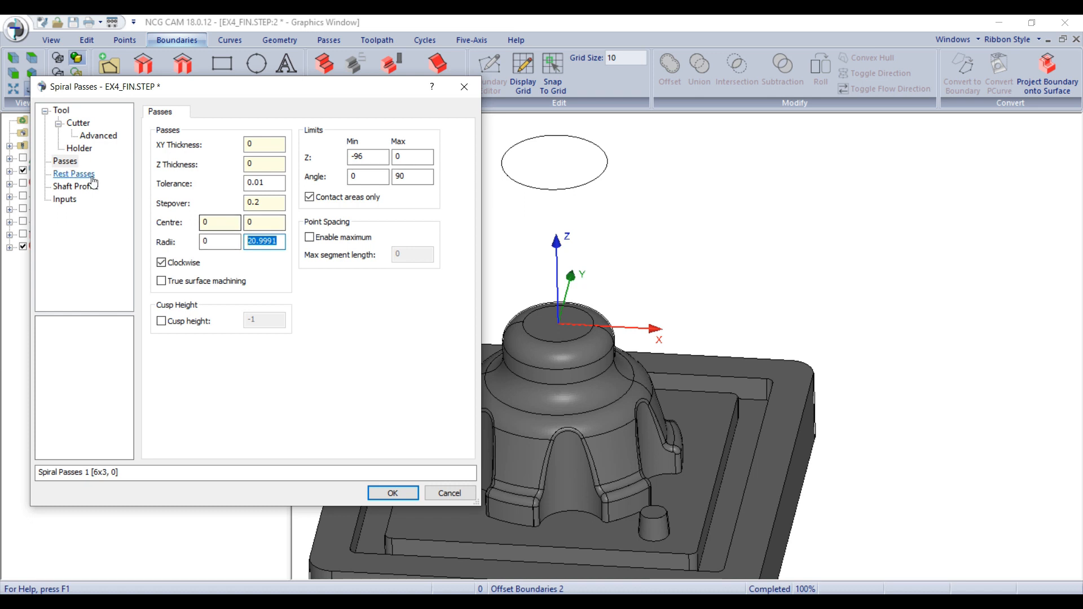
left_click(74, 174)
left_click(75, 186)
left_click(393, 493)
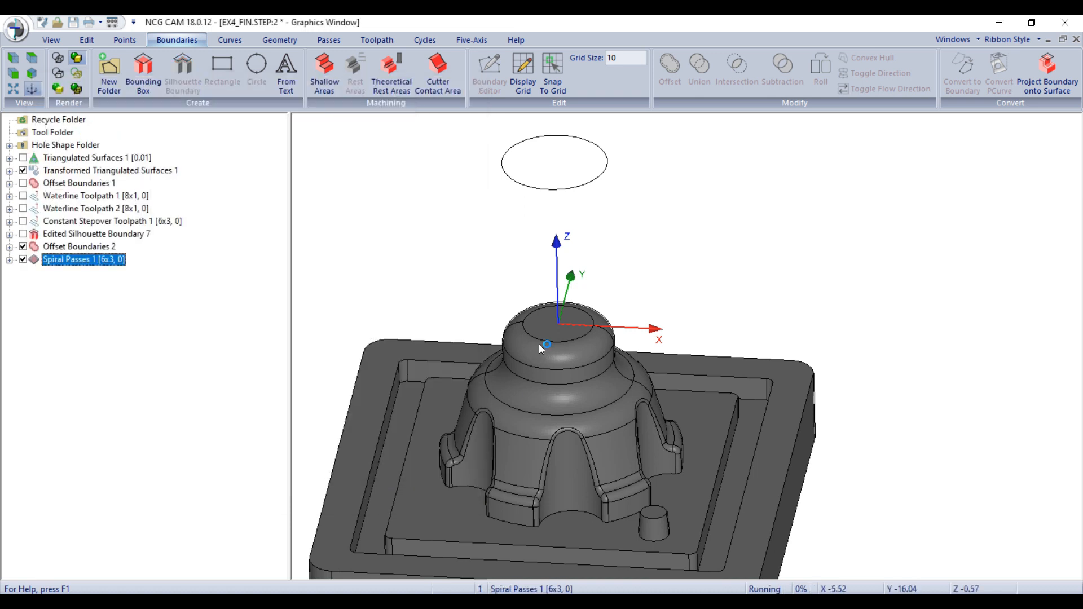
Step: Examine the coverage of the spiral passes over the knob's top face and rounded edge
scroll(536, 341, "up", 5)
scroll(523, 359, "up", 1)
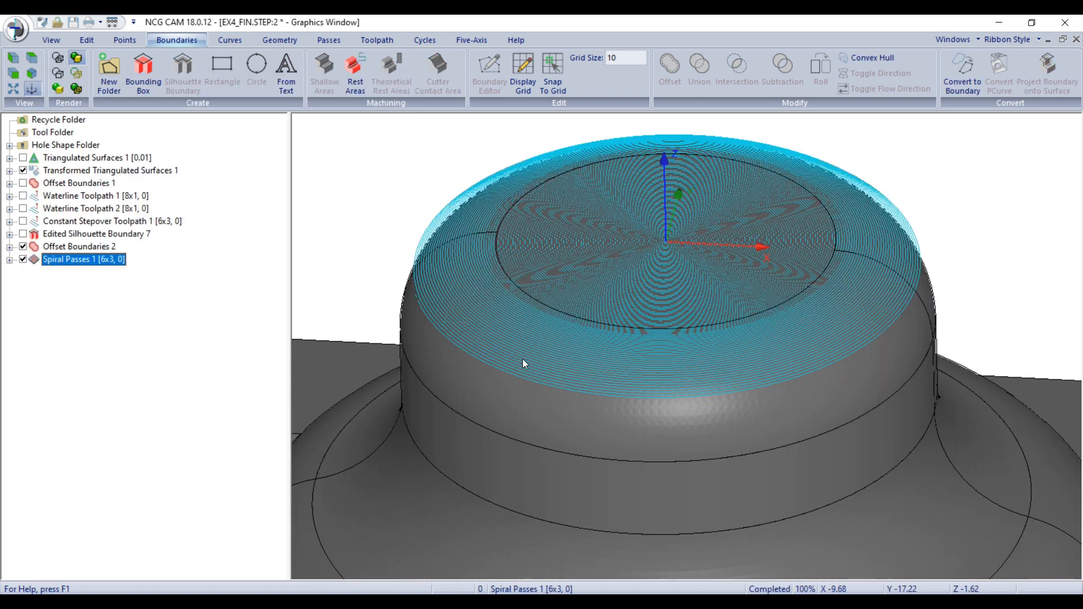
scroll(522, 359, "down", 2)
middle_click_drag(602, 316, 635, 333)
scroll(726, 370, "up", 3)
scroll(726, 370, "down", 6)
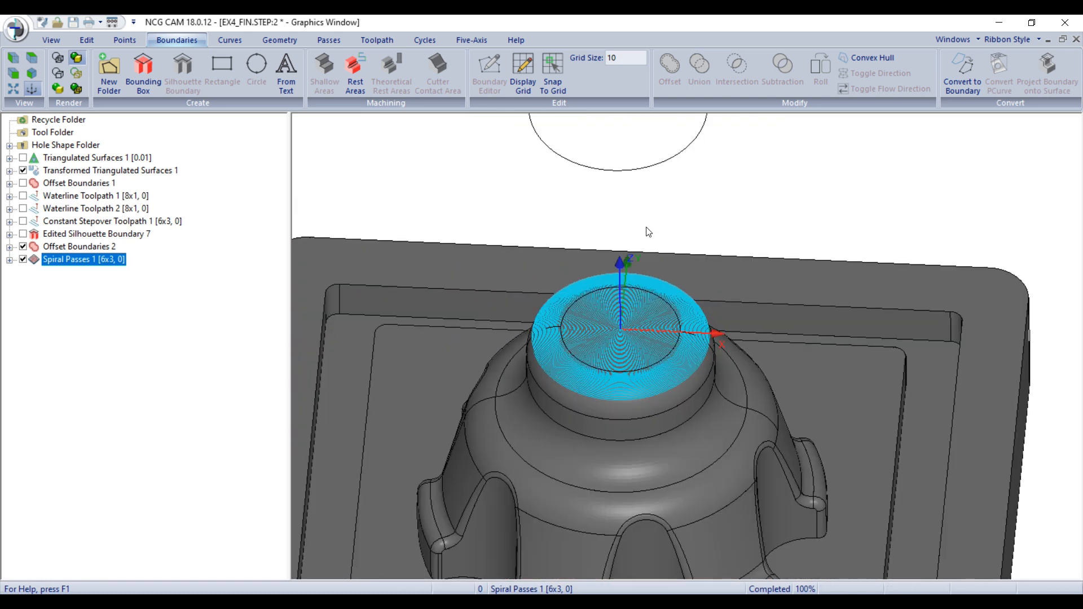
left_click(9, 208)
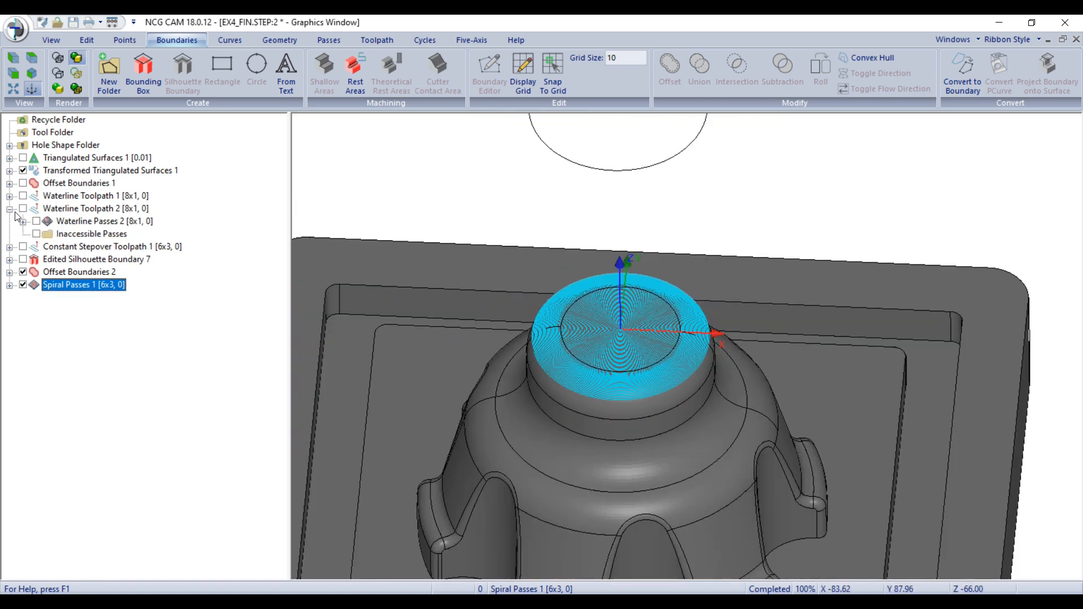
middle_click_drag(601, 337, 581, 310)
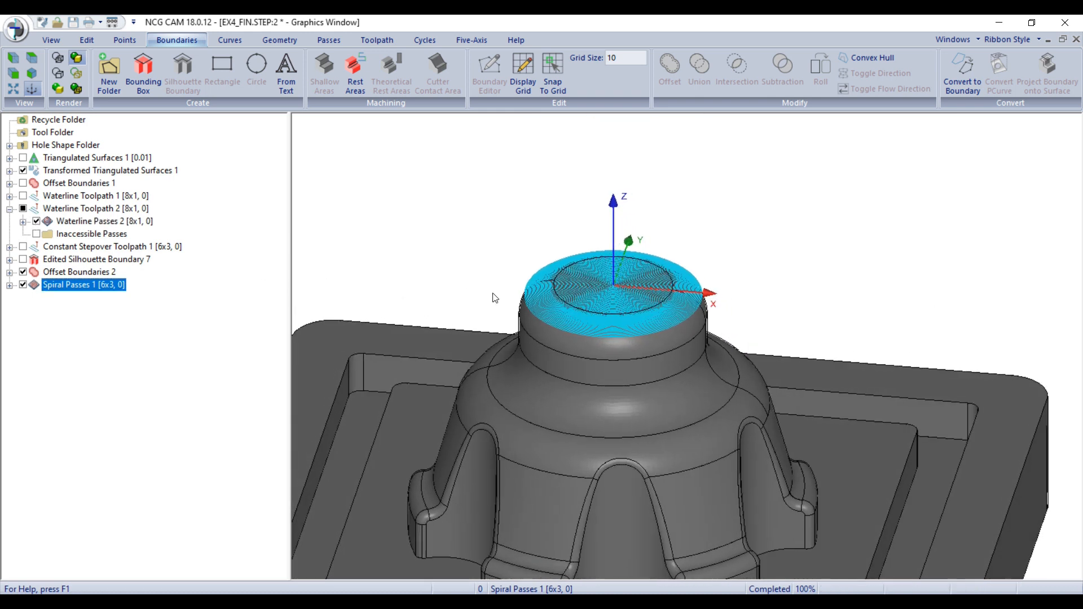
left_click(23, 209)
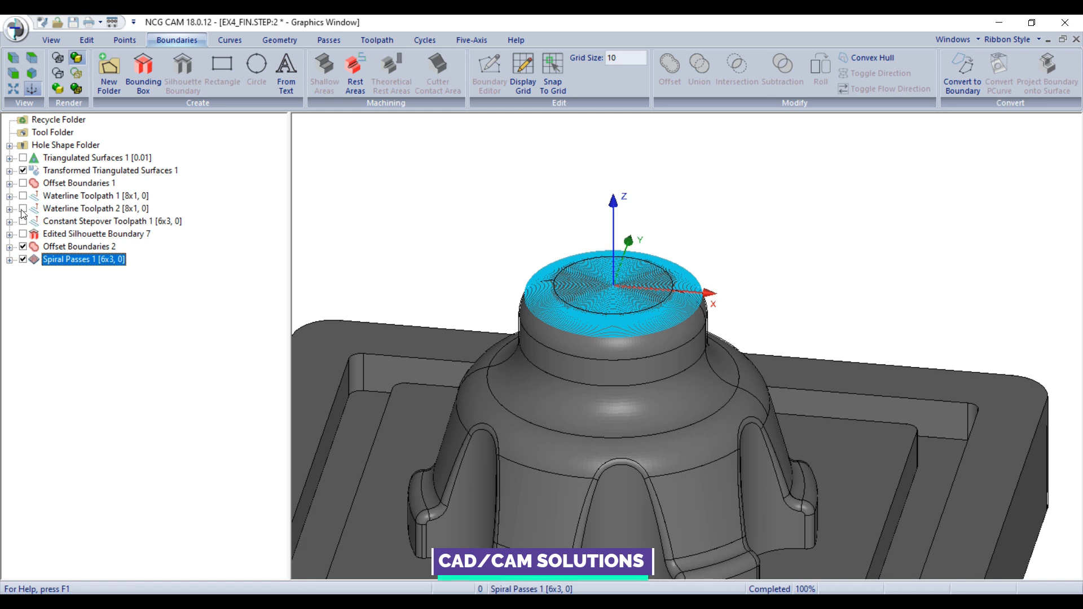
Step: Display Waterline Toolpath 1 together with the spiral passes and examine how they meet around the rounded top edge
left_click(23, 209)
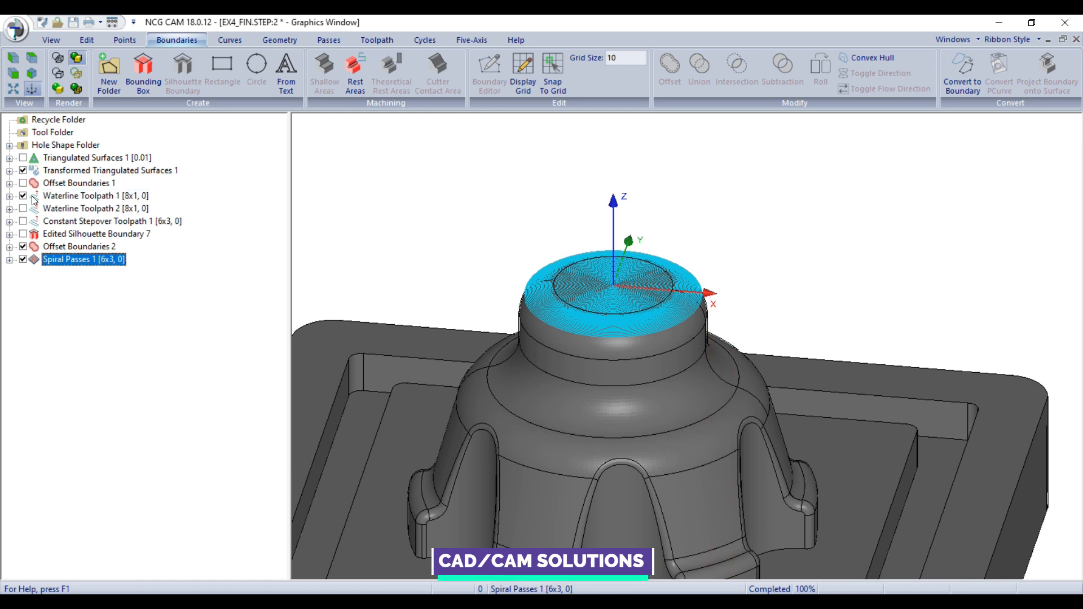
scroll(546, 323, "up", 8)
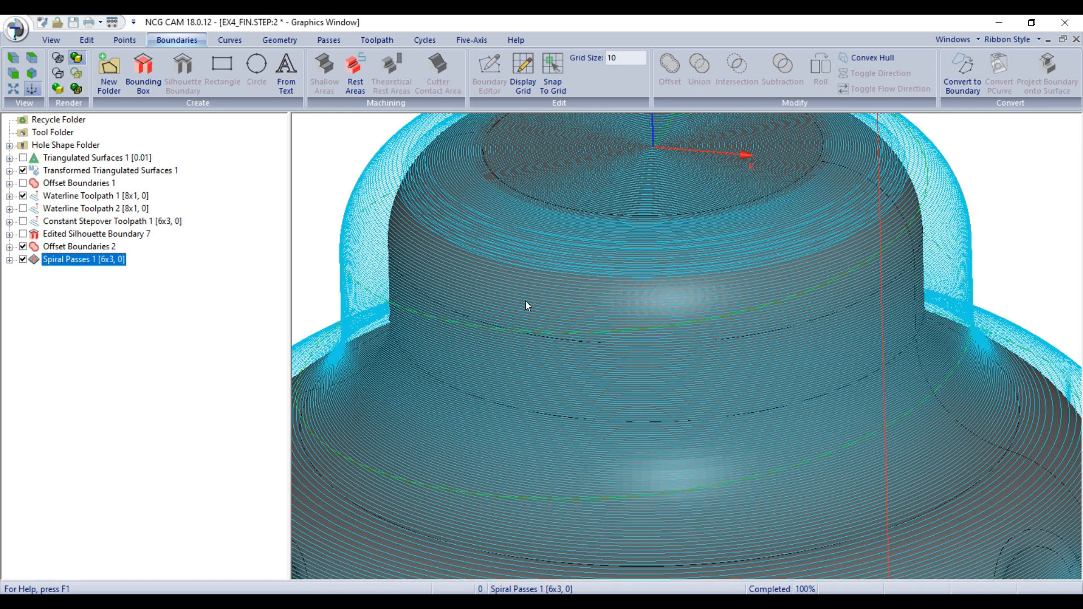
Step: Hide Waterline Toolpath 1 to isolate the spiral passes on the knob's top
scroll(526, 304, "down", 10)
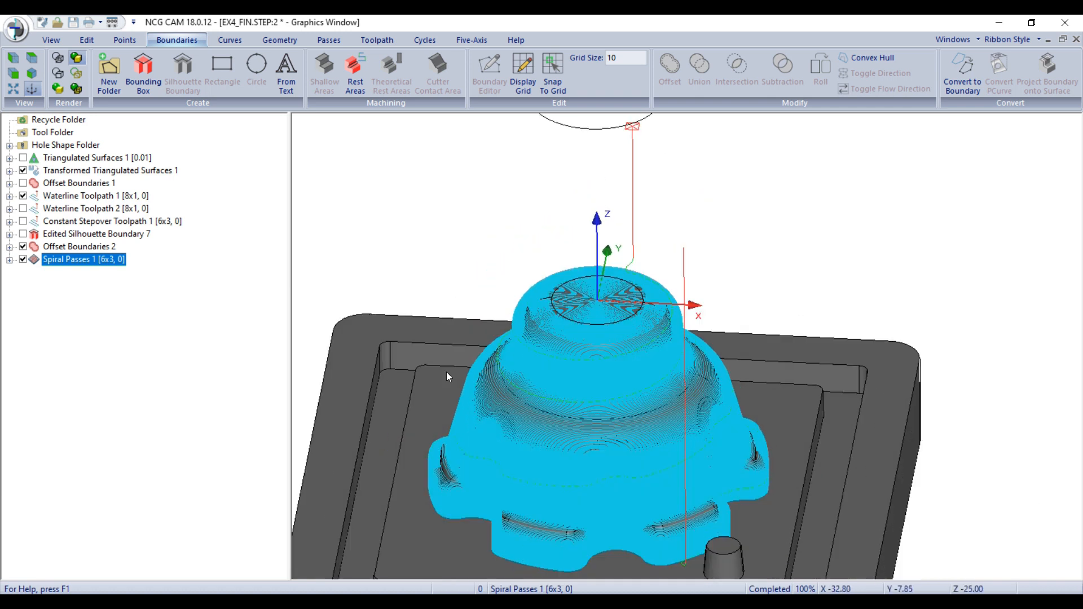
left_click(23, 196)
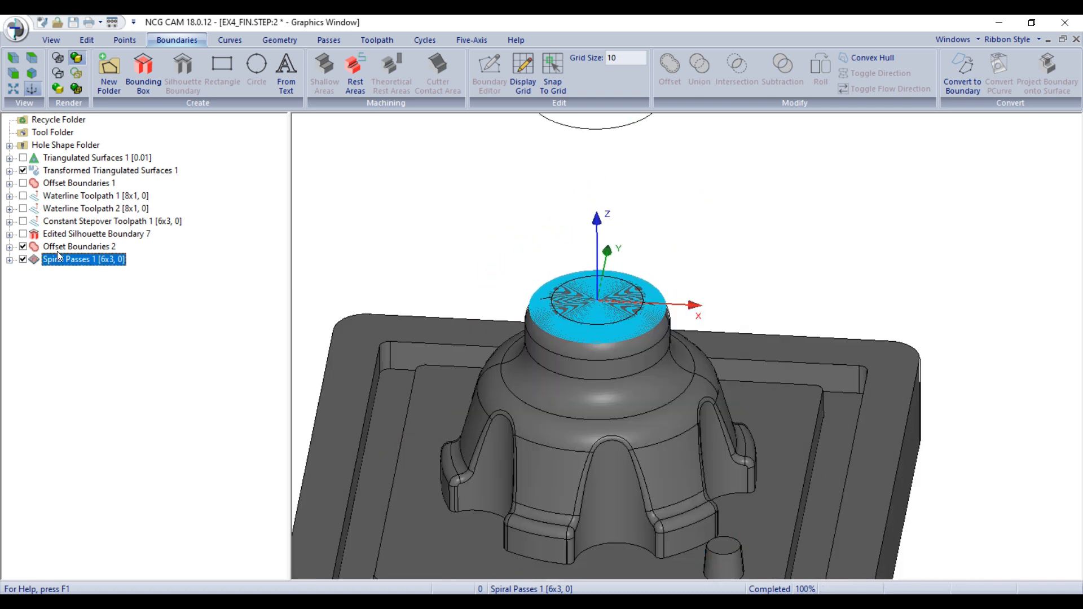
left_click(23, 247)
right_click(97, 145)
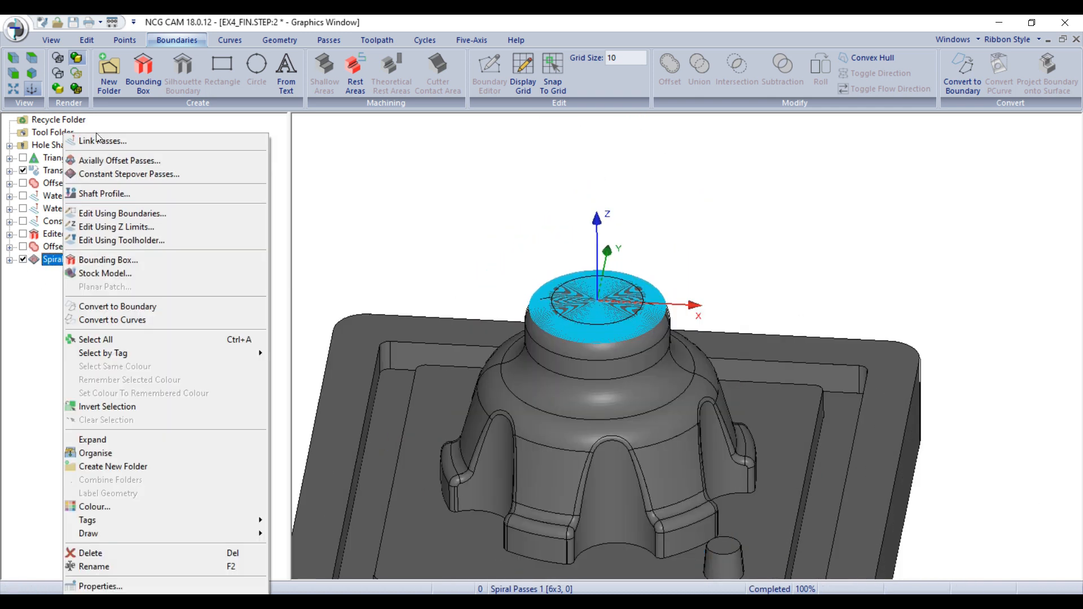
left_click(96, 141)
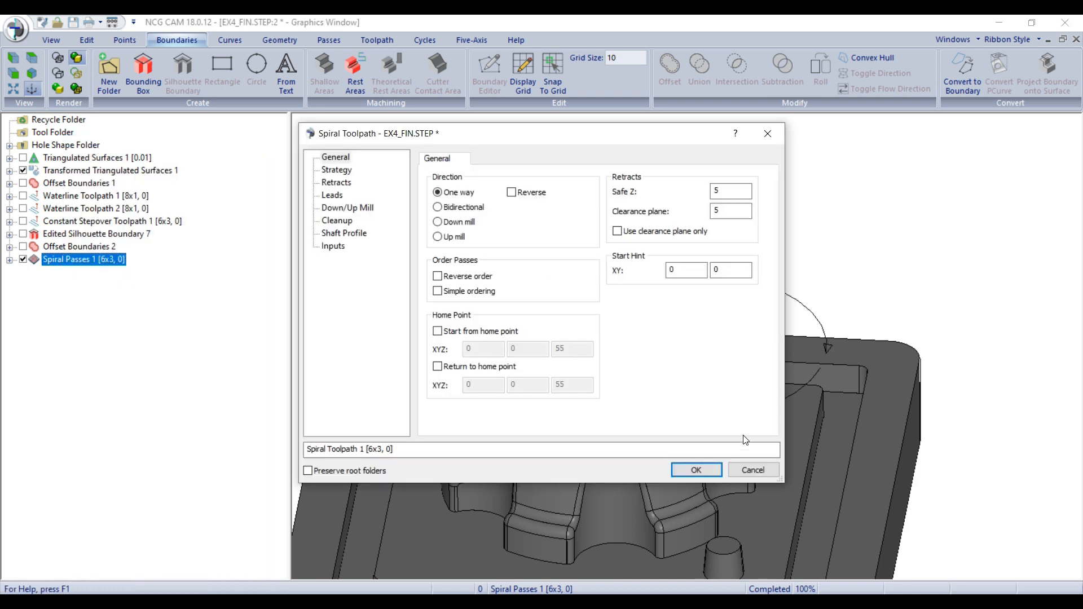
left_click(696, 470)
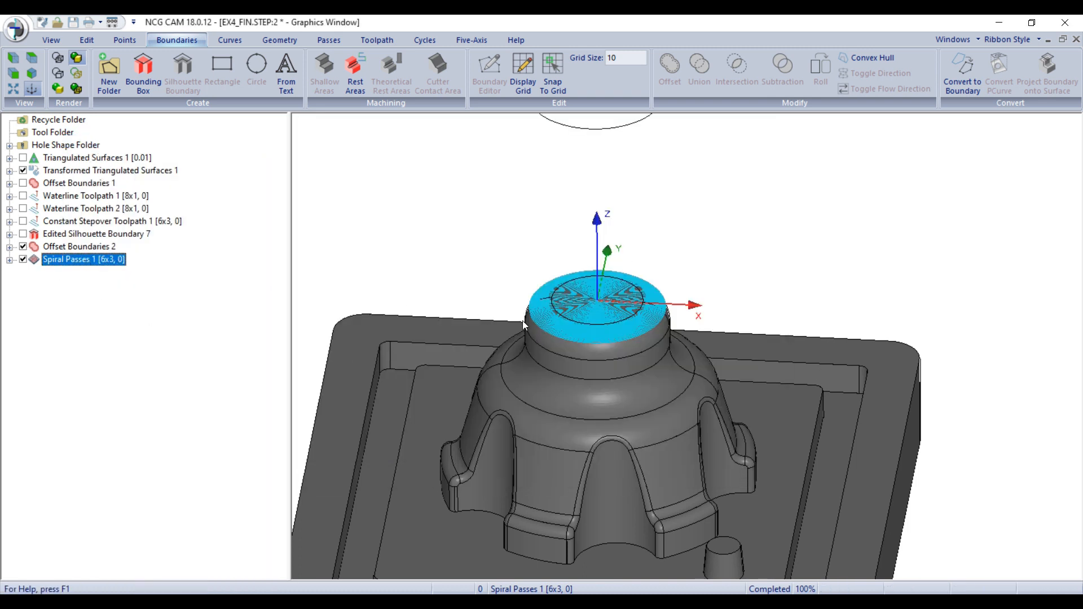
Step: Examine the spiral passes on the knob's round top from above and from an angle
key("z")
scroll(638, 394, "up", 5)
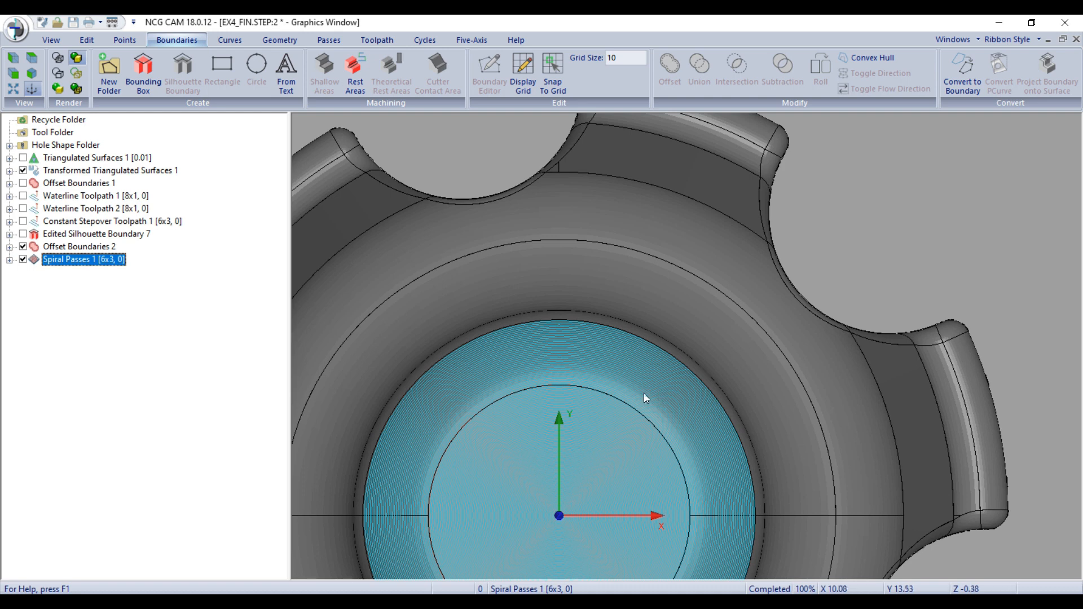
scroll(653, 333, "down", 5)
scroll(644, 397, "up", 5)
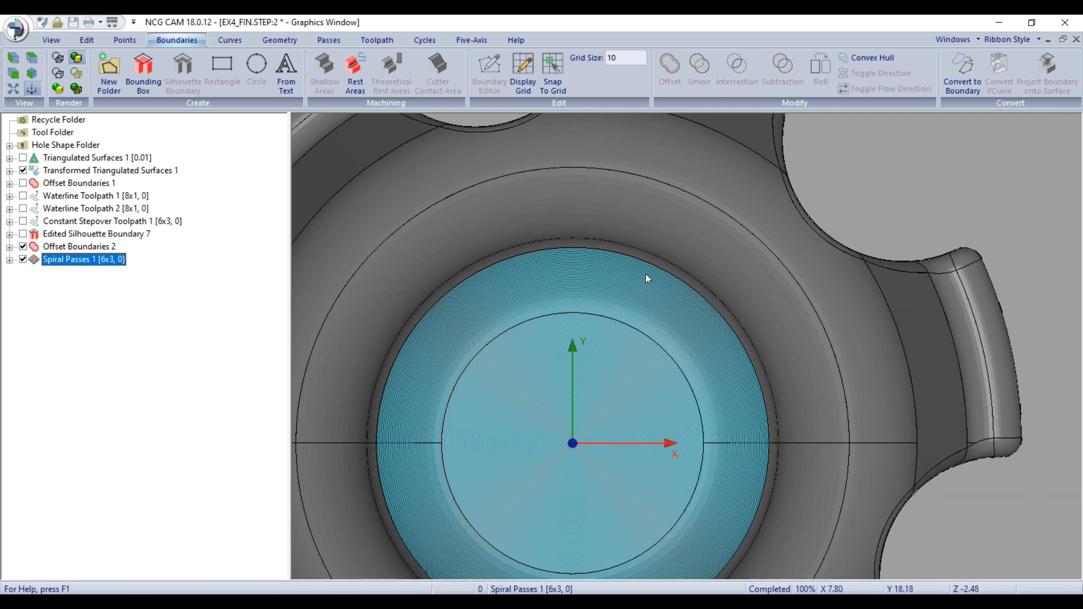
scroll(646, 273, "up", 5)
scroll(645, 253, "down", 8)
middle_click_drag(689, 338, 680, 232)
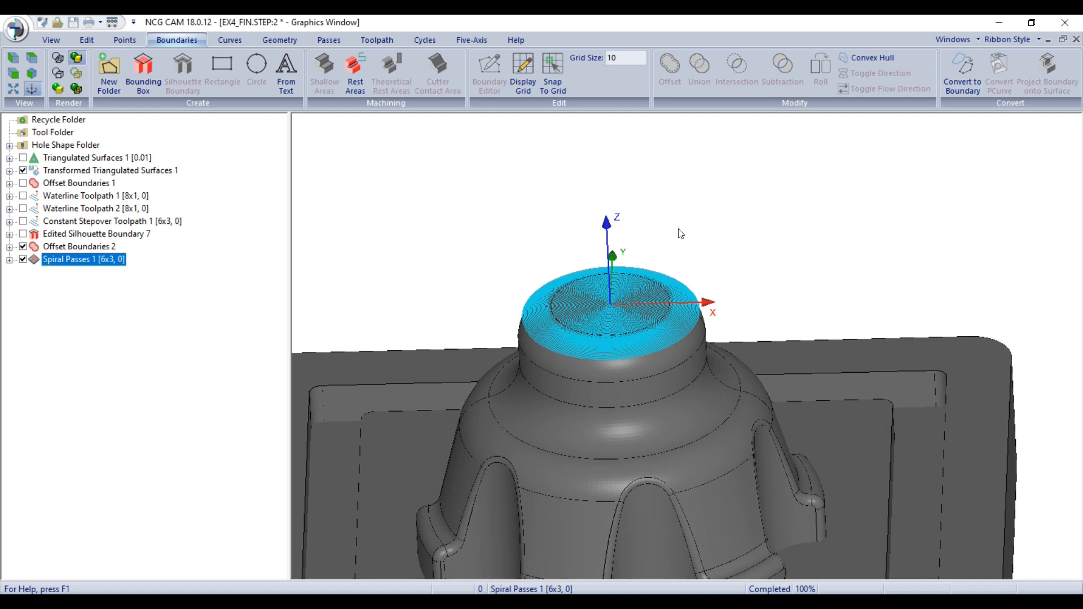
Step: Hide Offset Boundaries 2 and select Spiral Passes 1
left_click(67, 247)
left_click(23, 247)
left_click(58, 261)
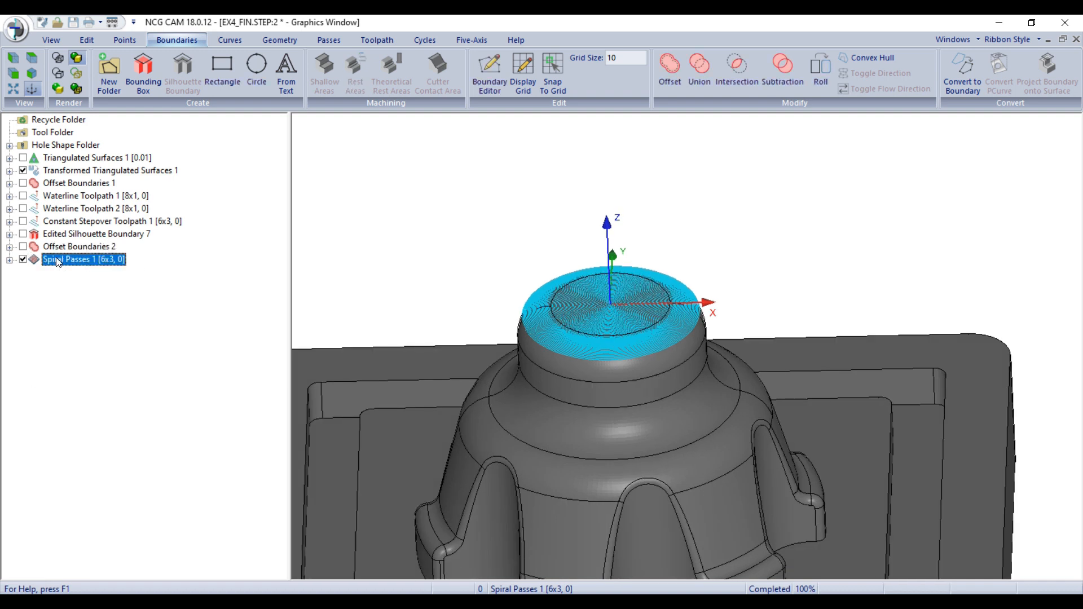
Step: Link Spiral Passes 1 into a one-way toolpath, reviewing the strategy, retract, lead, cleanup and shaft profile settings and keeping their defaults
right_click(58, 260)
left_click(83, 144)
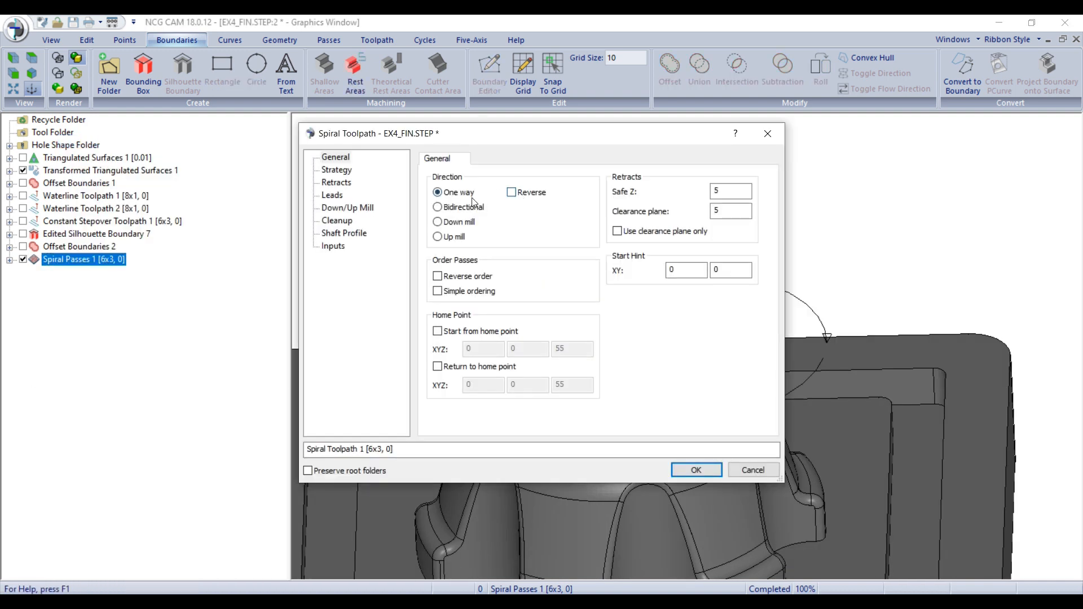
double_click(719, 193)
left_click(337, 170)
double_click(580, 195)
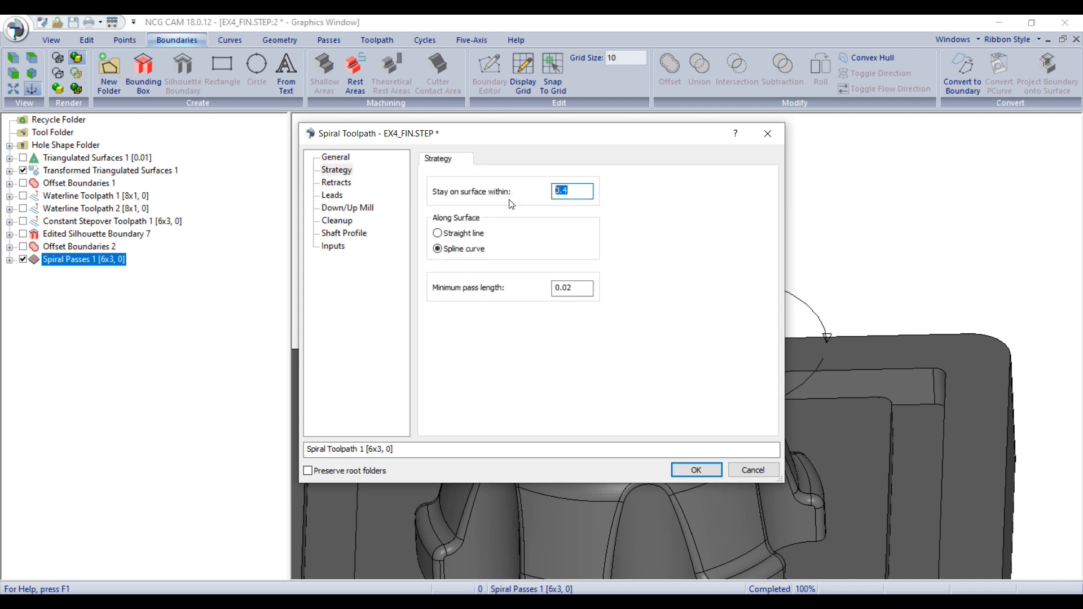
left_click(341, 184)
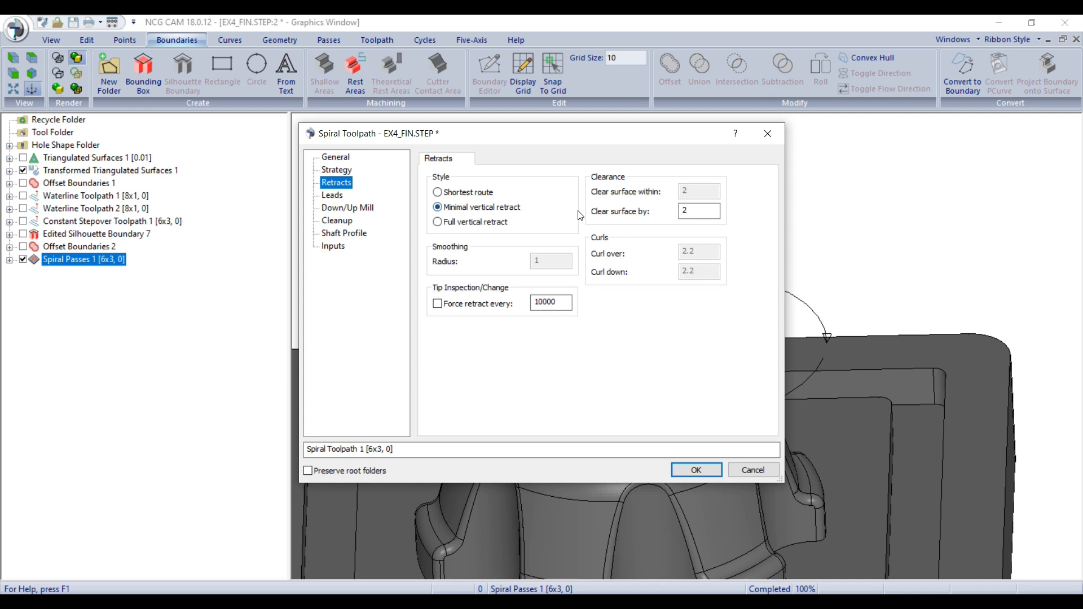
left_click(332, 196)
left_click(347, 208)
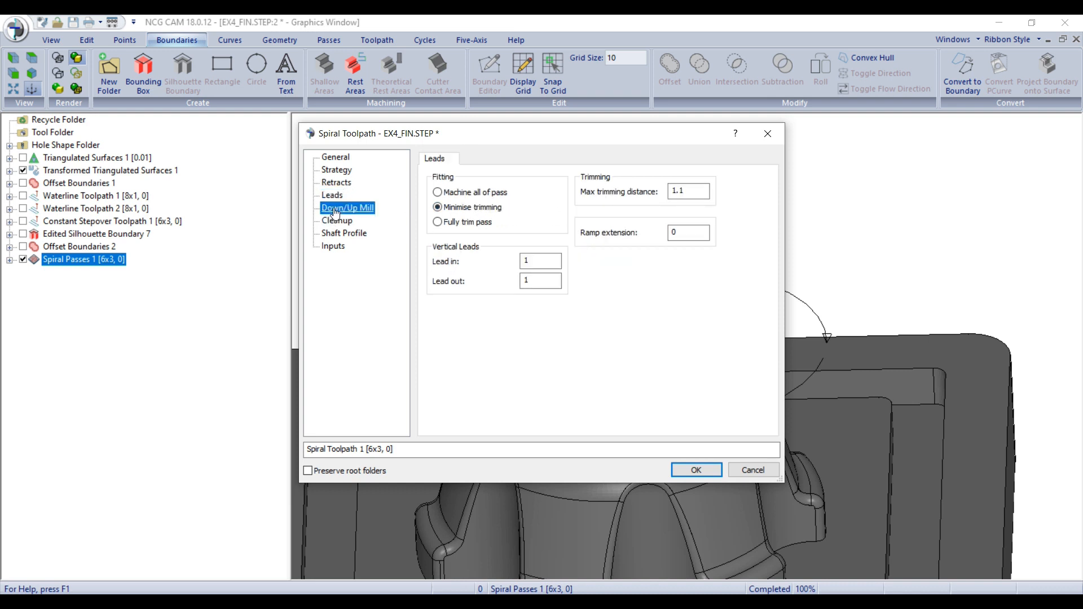
left_click(337, 221)
left_click(344, 233)
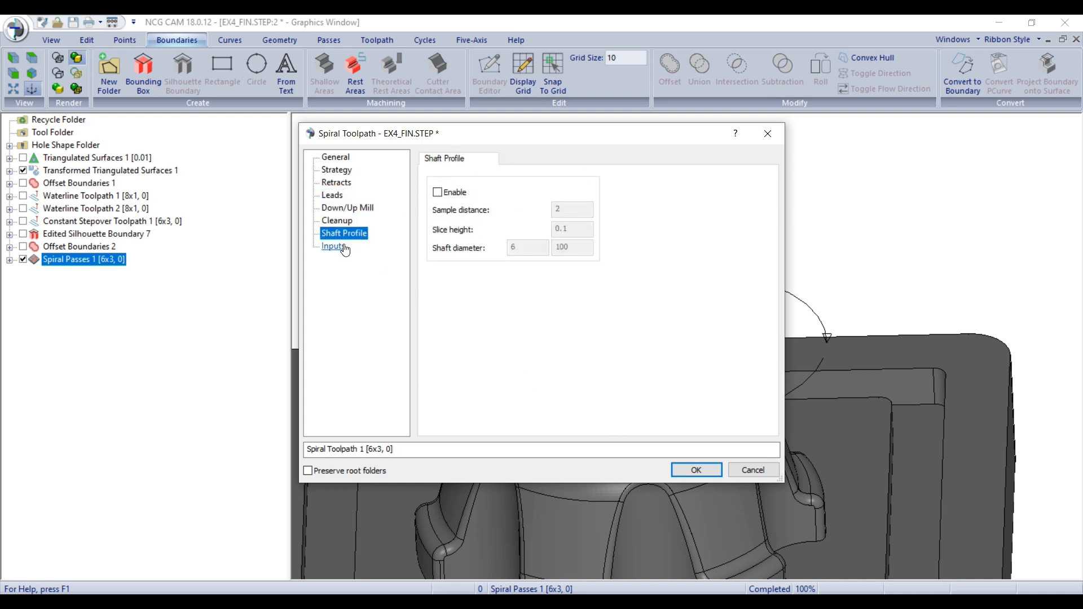
left_click(333, 246)
left_click(696, 470)
Step: Examine the linked spiral toolpath on the knob's top, including its entry and exit moves
scroll(547, 331, "up", 8)
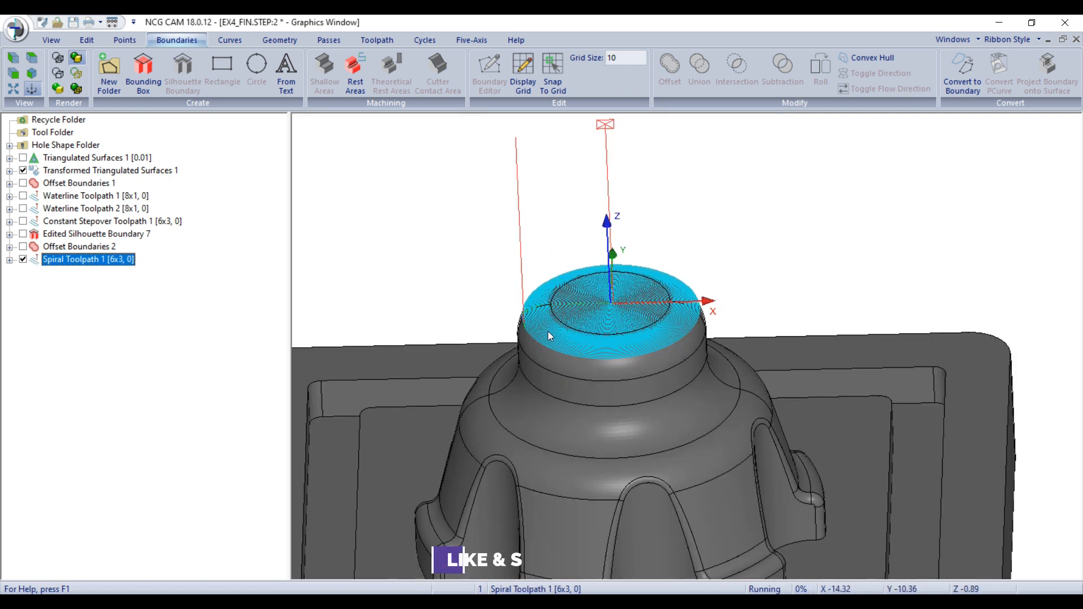
scroll(513, 297, "down", 10)
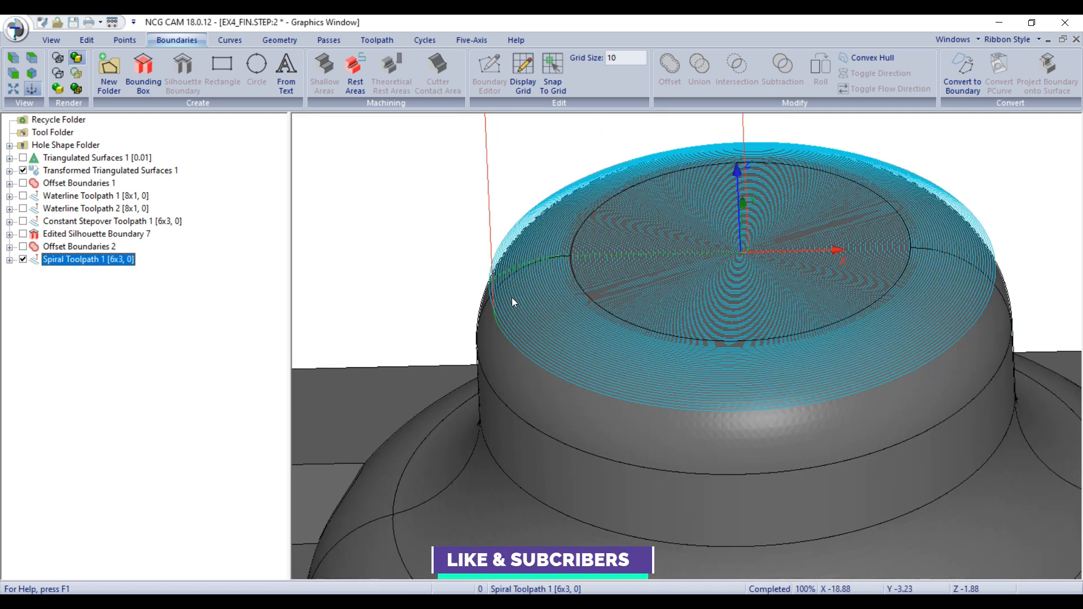
middle_click_drag(652, 436, 631, 469)
scroll(631, 469, "up", 2)
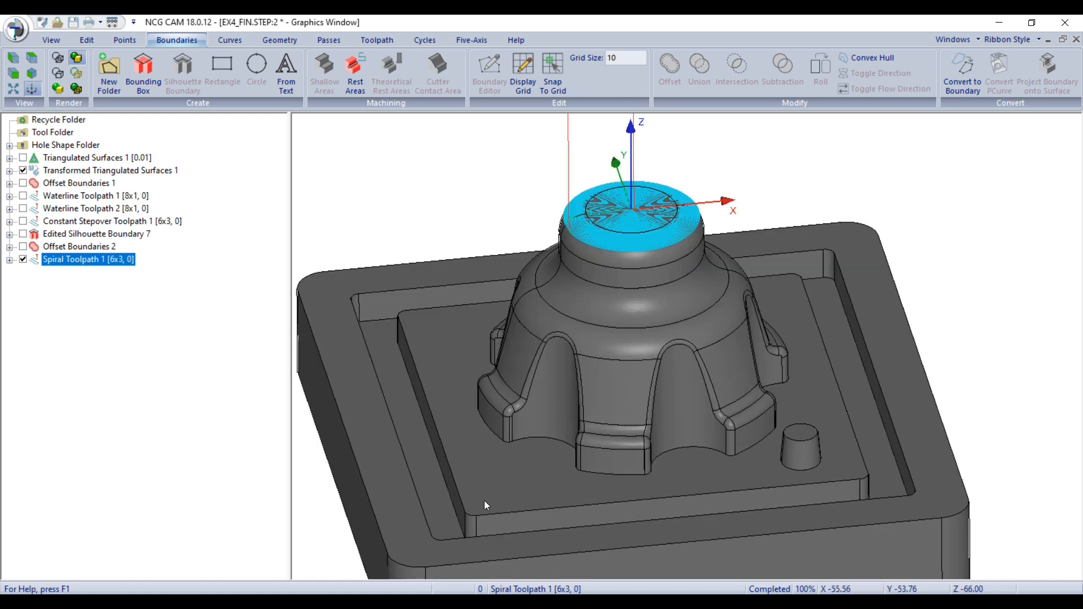
scroll(497, 237, "down", 2)
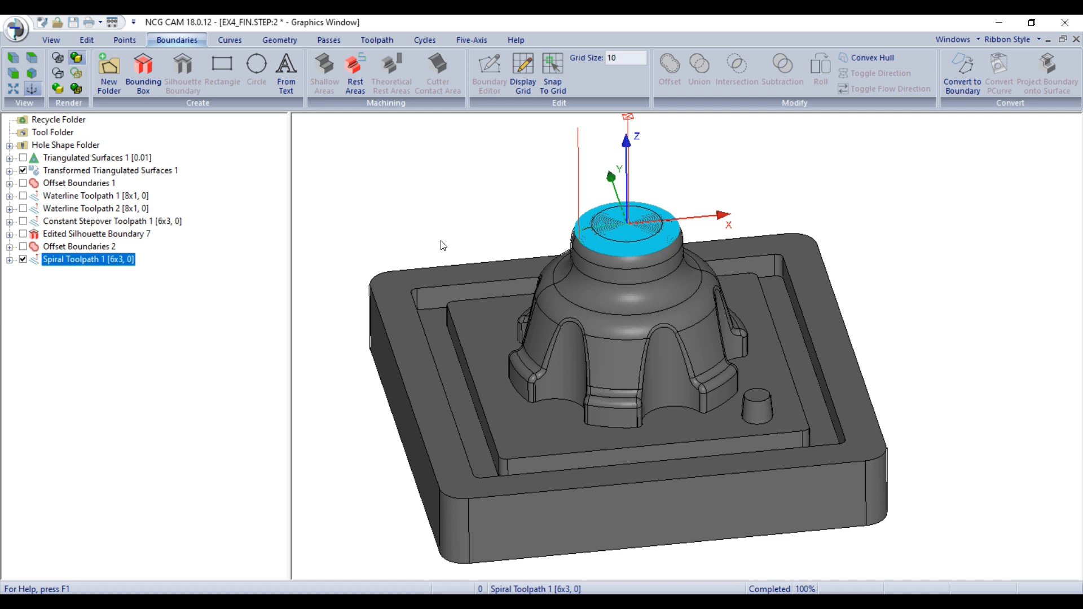
Step: Display Constant Stepover Toolpath 1, Waterline Toolpath 2 and Waterline Toolpath 1 together with the spiral toolpath
left_click(23, 222)
left_click(23, 208)
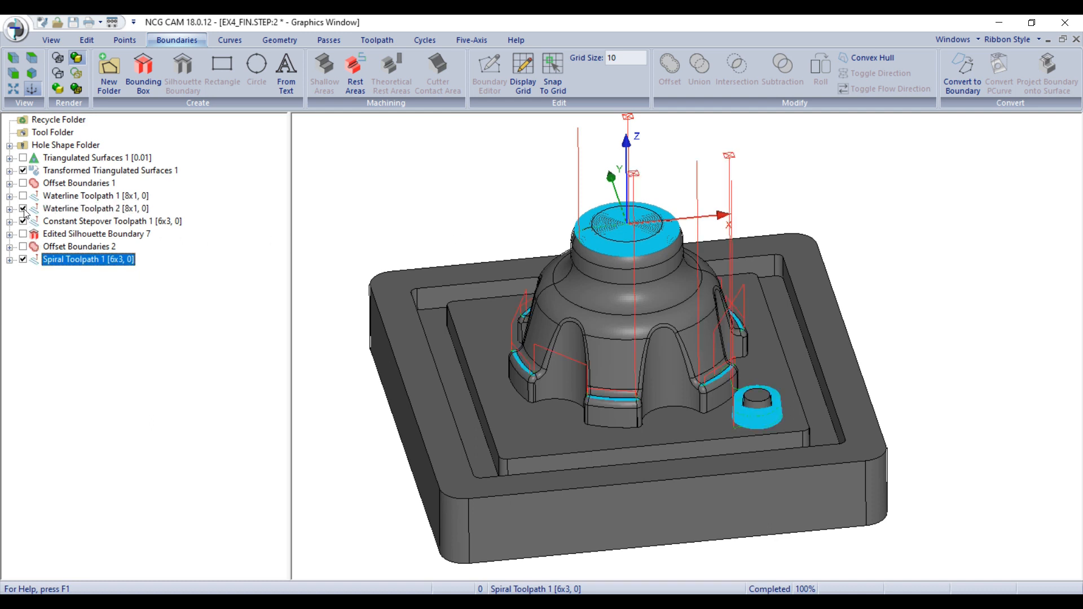
left_click(23, 196)
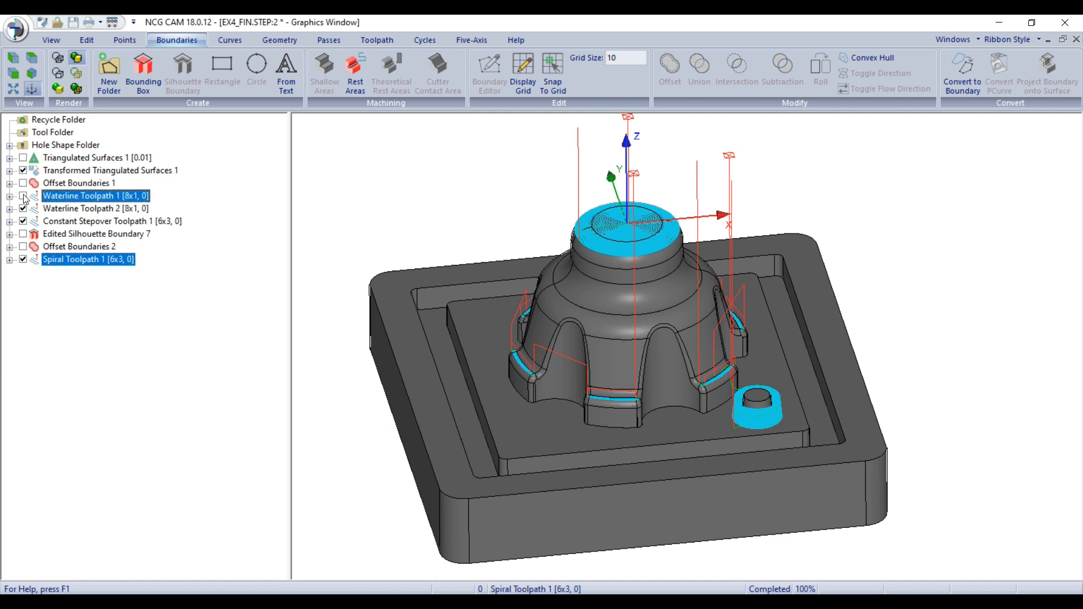
Step: Examine the combined toolpaths over the knob's rounded top, side walls, lobe ledges and small pin
middle_click_drag(477, 422, 628, 205)
scroll(654, 361, "up", 5)
scroll(643, 333, "down", 3)
scroll(624, 216, "up", 5)
scroll(624, 216, "down", 6)
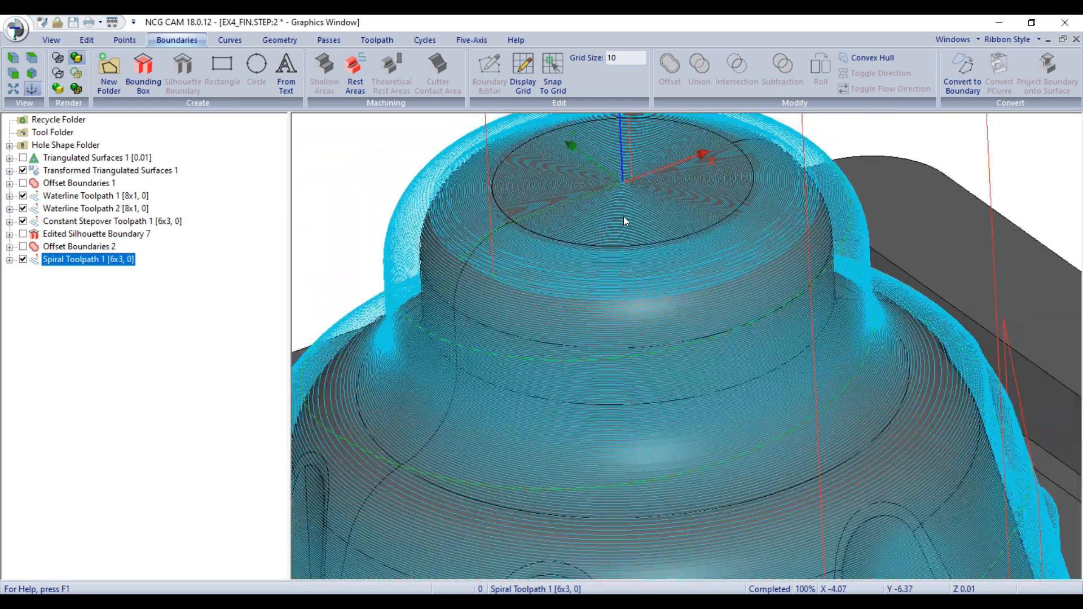
scroll(669, 507, "up", 6)
scroll(655, 442, "down", 6)
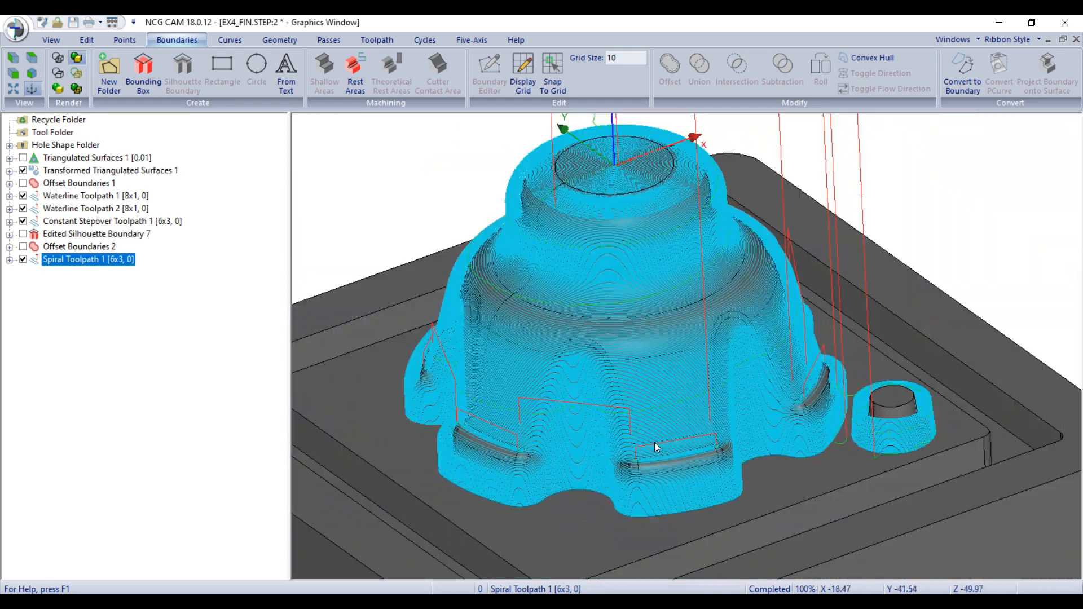
middle_click_drag(699, 449, 716, 313)
scroll(712, 374, "down", 3)
scroll(723, 364, "up", 4)
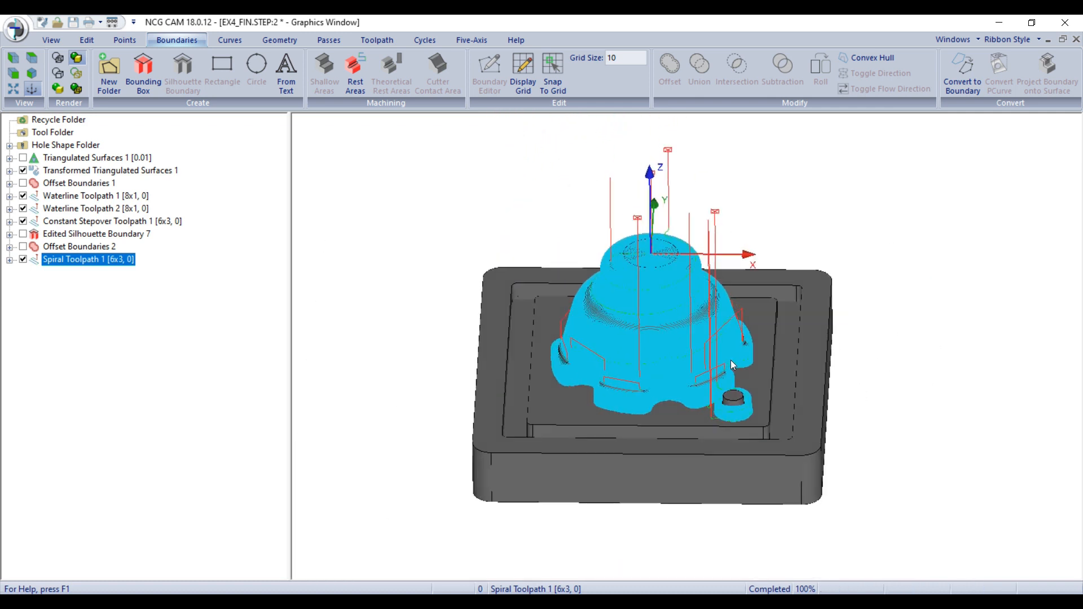
Step: Hide the spiral, constant stepover and second waterline toolpaths, leaving only Waterline Toolpath 1 displayed
left_click(23, 260)
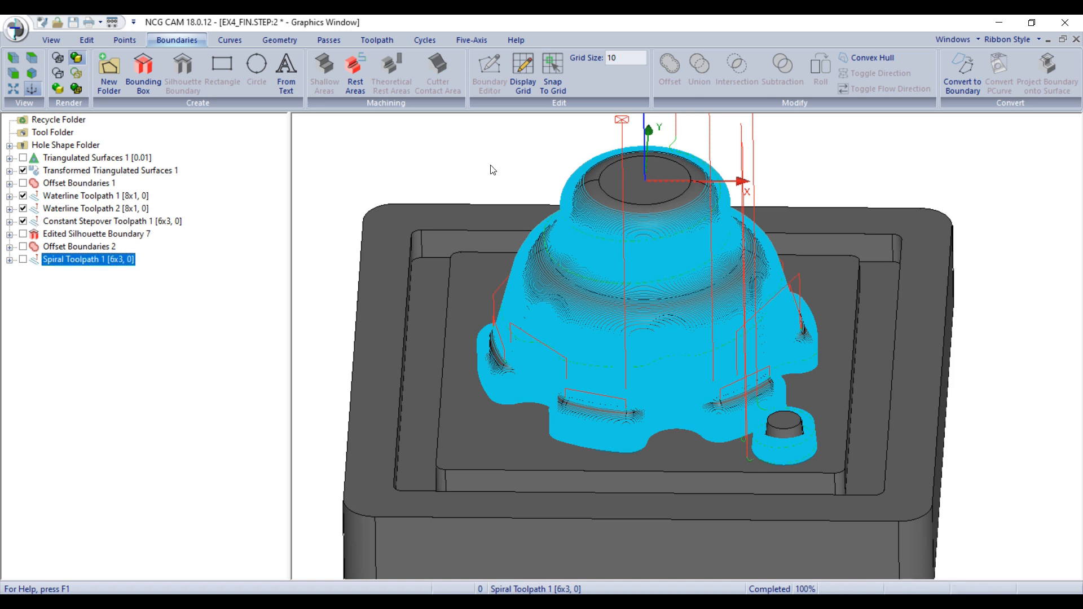
mouse_move(596, 281)
middle_mouse_down()
mouse_move(684, 286)
mouse_move(595, 275)
middle_mouse_up()
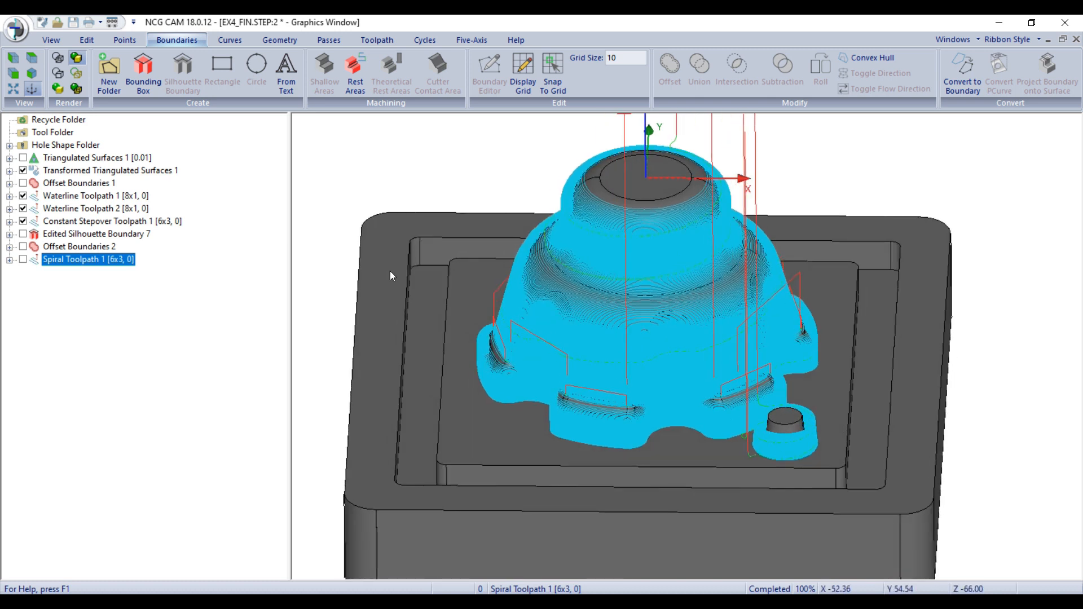
left_click(24, 208)
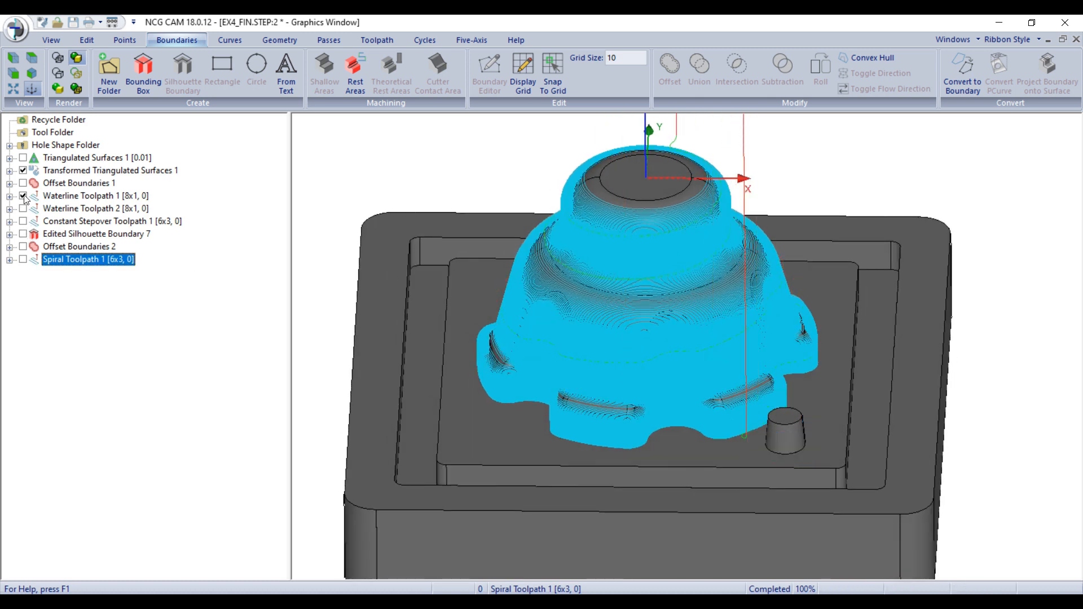
left_click(24, 196)
Step: Examine Waterline Toolpath 1 around the knob's lobes, the recesses between them and the shallow ledges
middle_click_drag(618, 331, 628, 327)
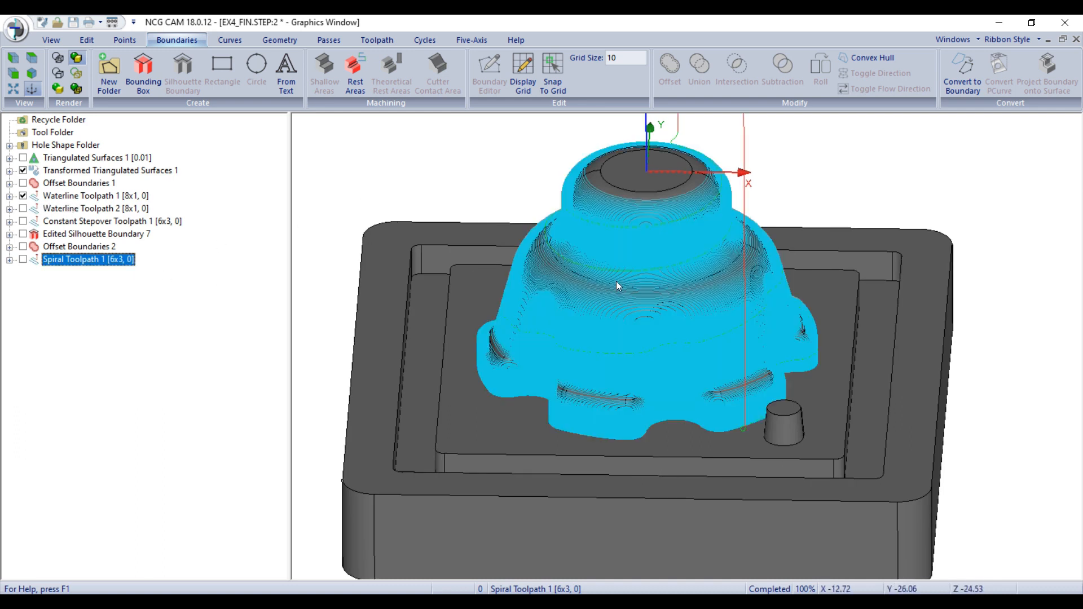
scroll(678, 361, "down", 2)
scroll(677, 379, "up", 6)
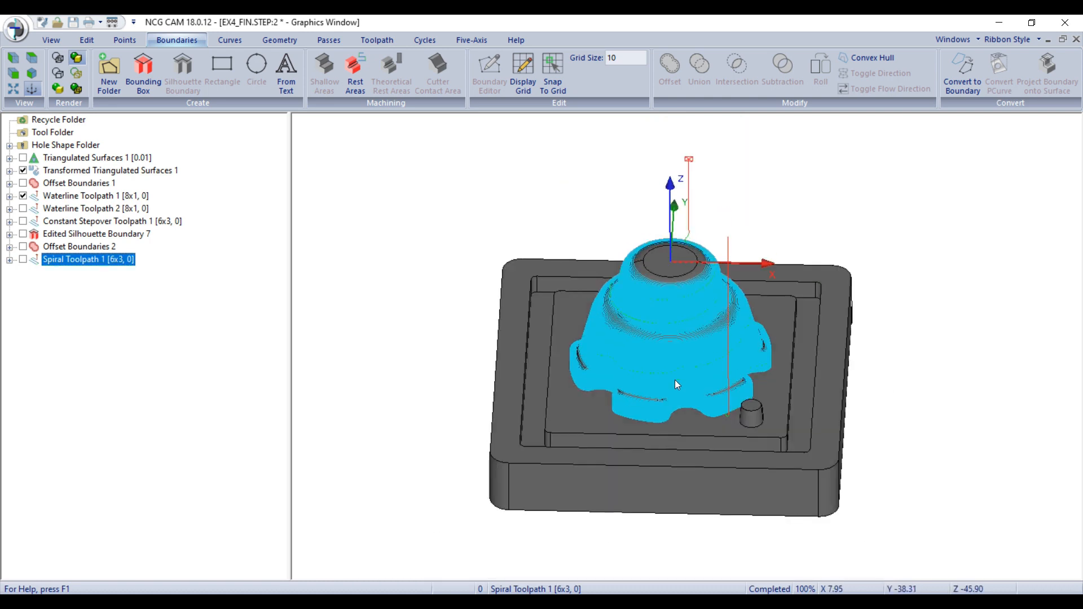
scroll(682, 422, "up", 5)
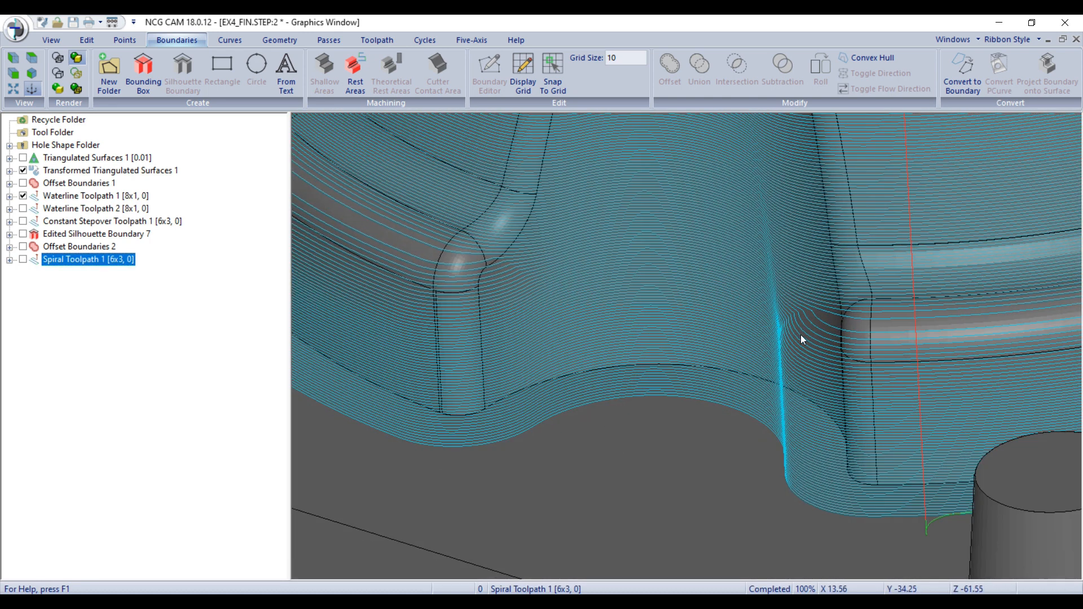
scroll(808, 405, "down", 5)
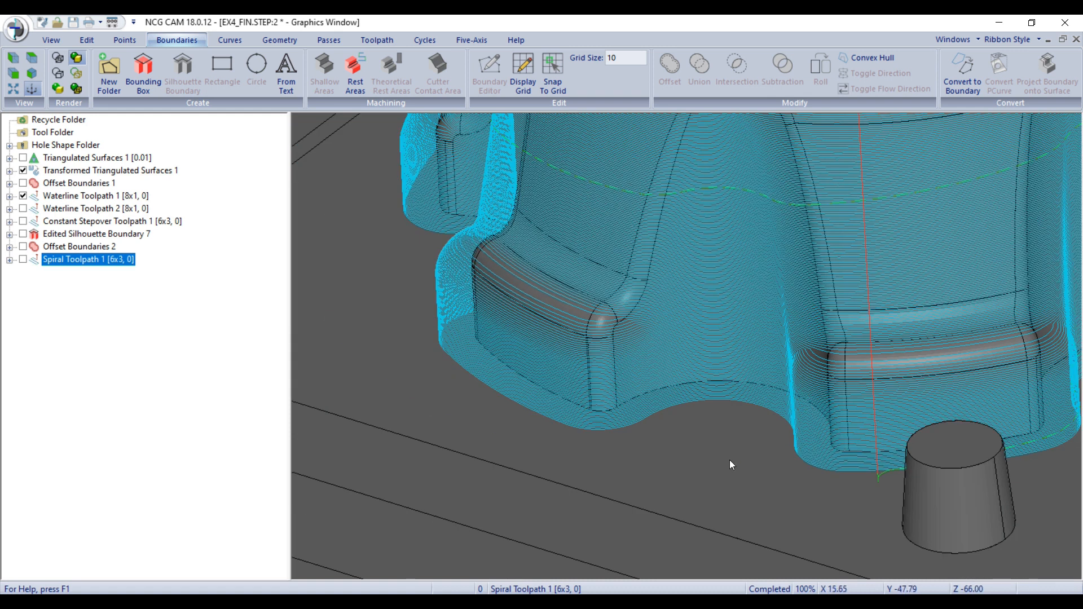
scroll(675, 472, "down", 3)
middle_click_drag(675, 472, 794, 493)
middle_click_drag(752, 326, 780, 313)
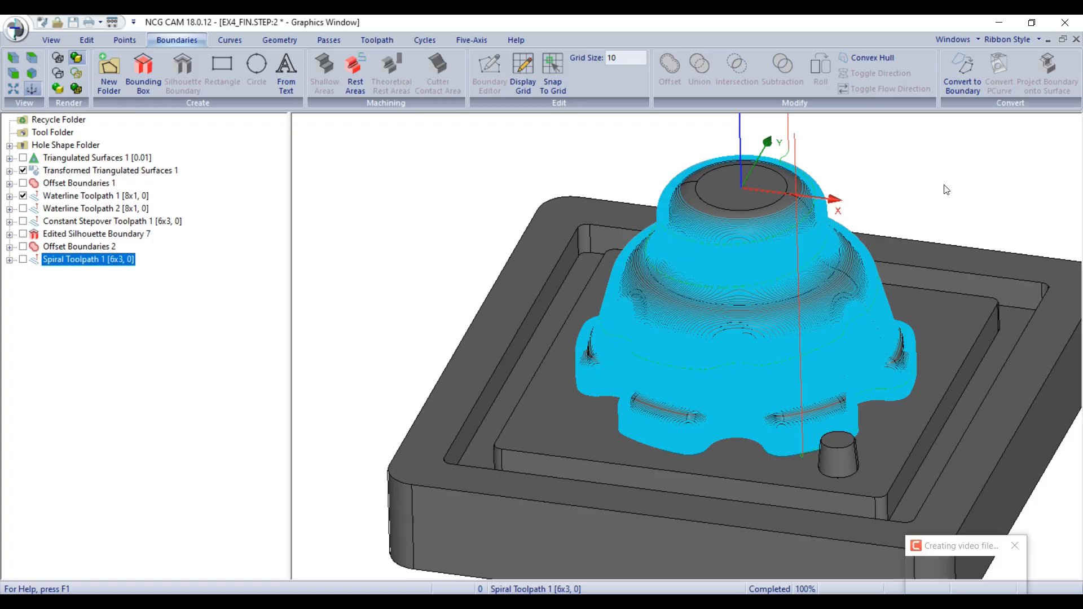